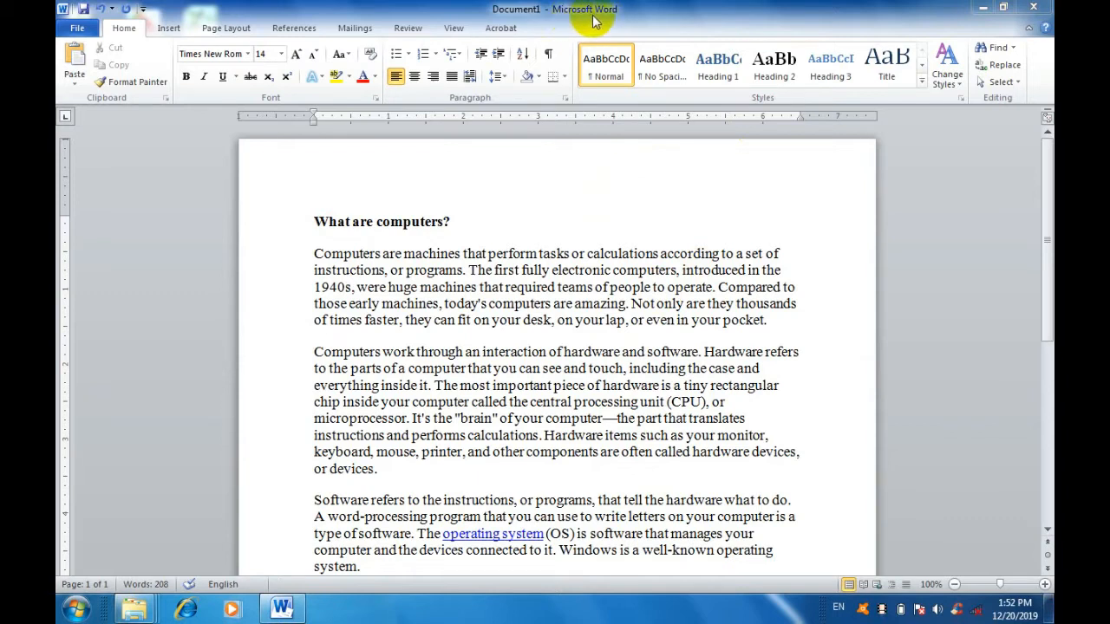
left_click(180, 27)
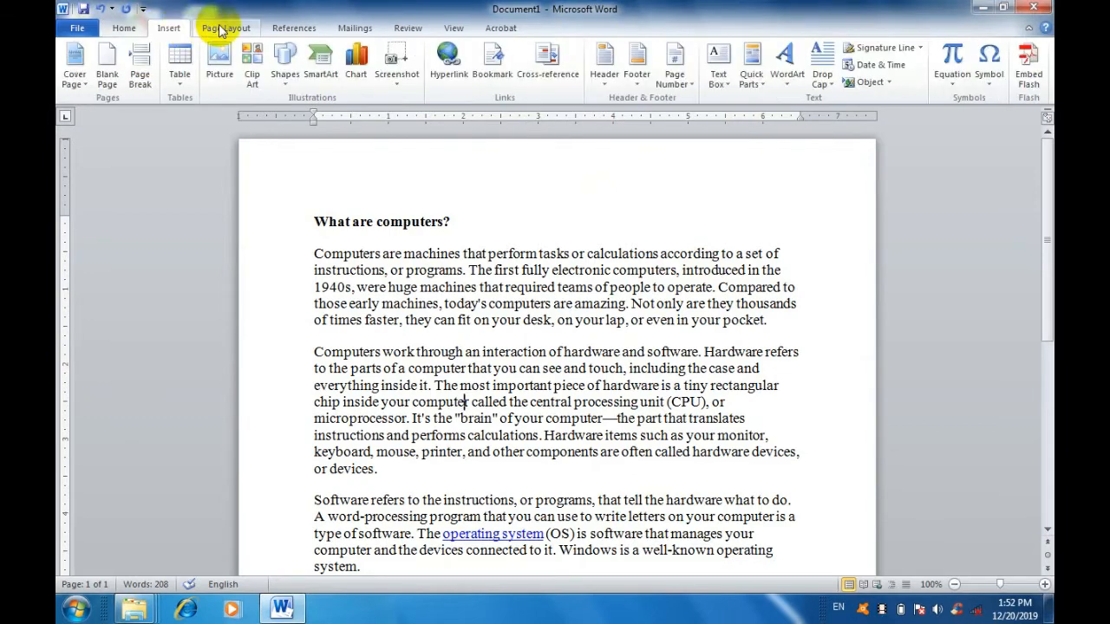
left_click(220, 30)
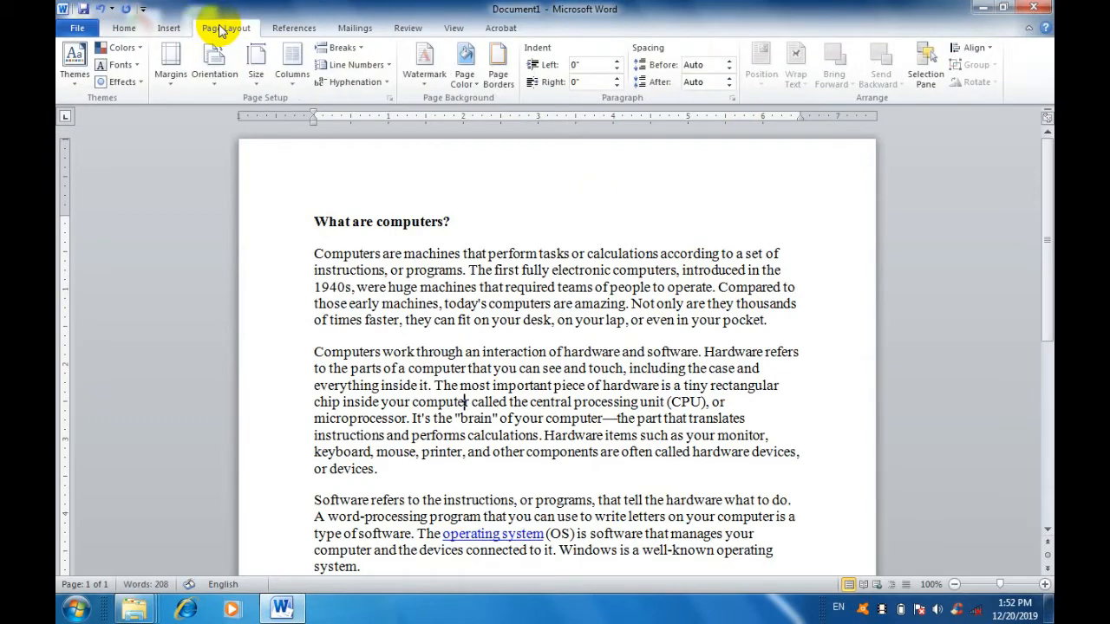
left_click(124, 31)
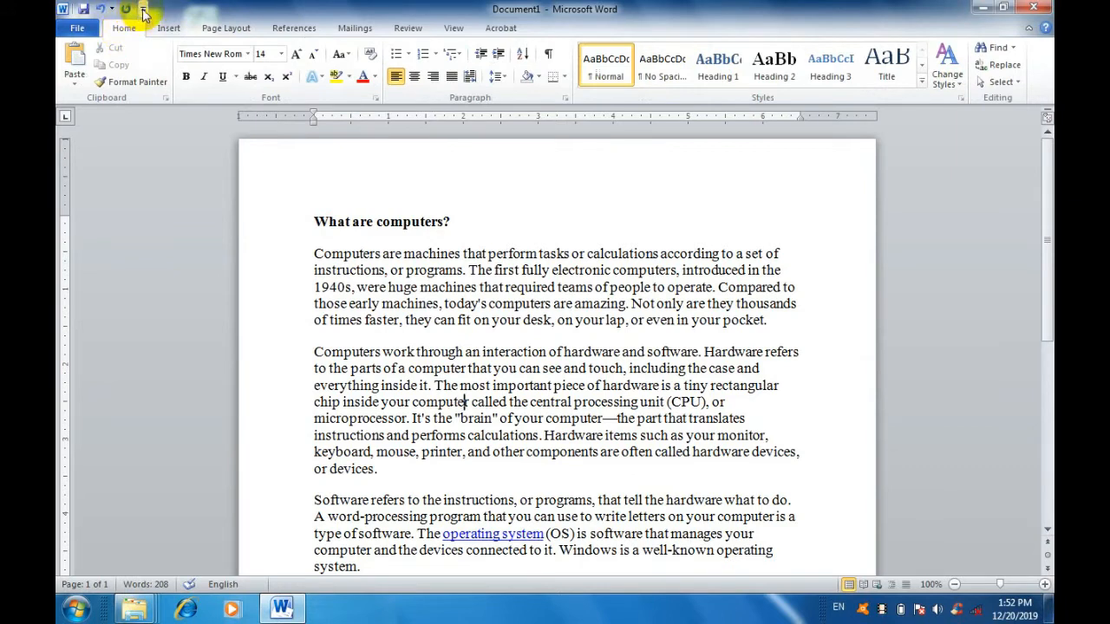
left_click(143, 8)
left_click(612, 358)
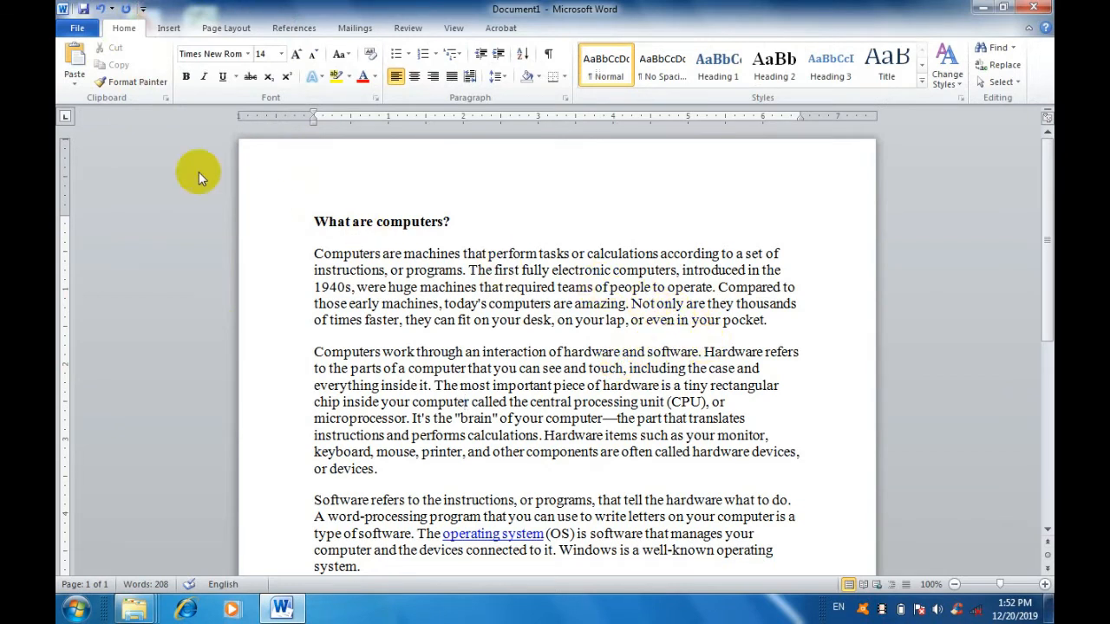
Add the New command to the Quick Access Toolbar.
left_click(143, 11)
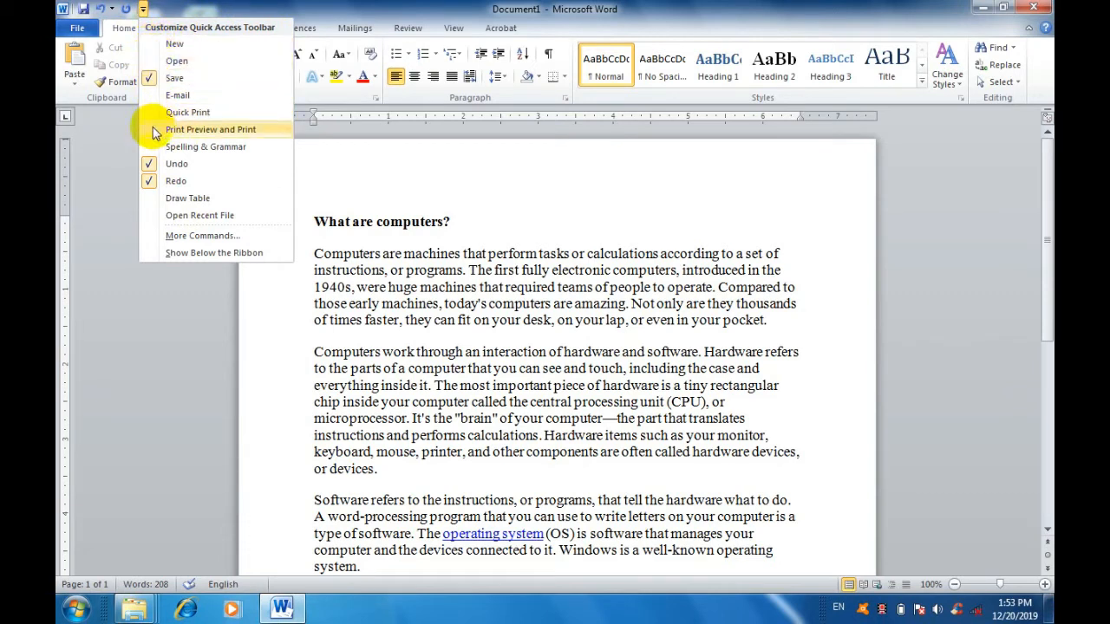
left_click(151, 45)
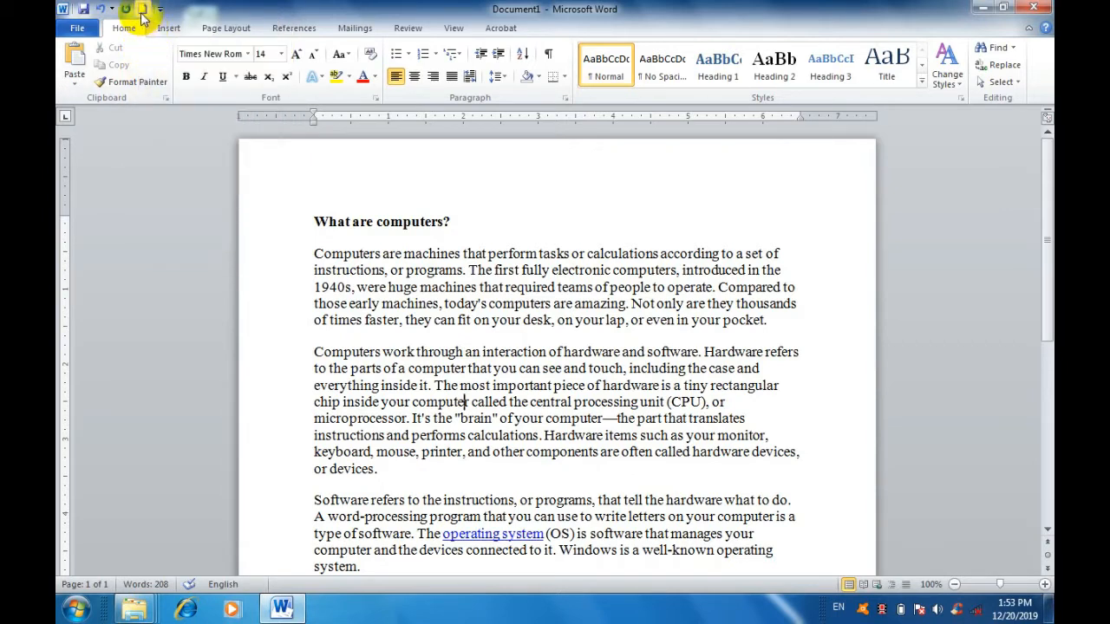
left_click(160, 8)
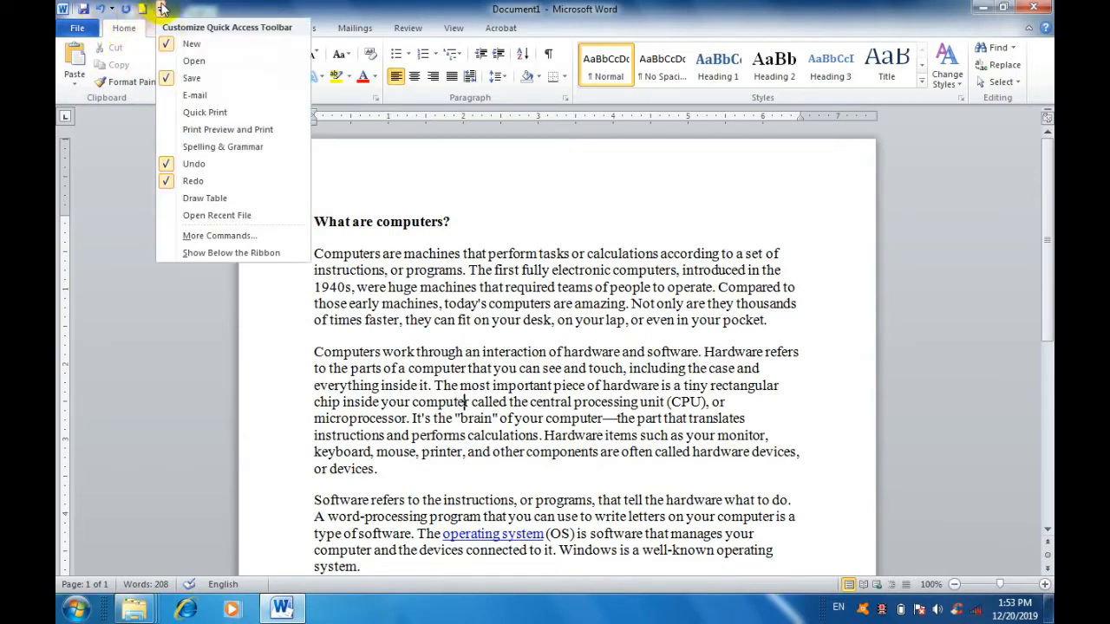
left_click(162, 10)
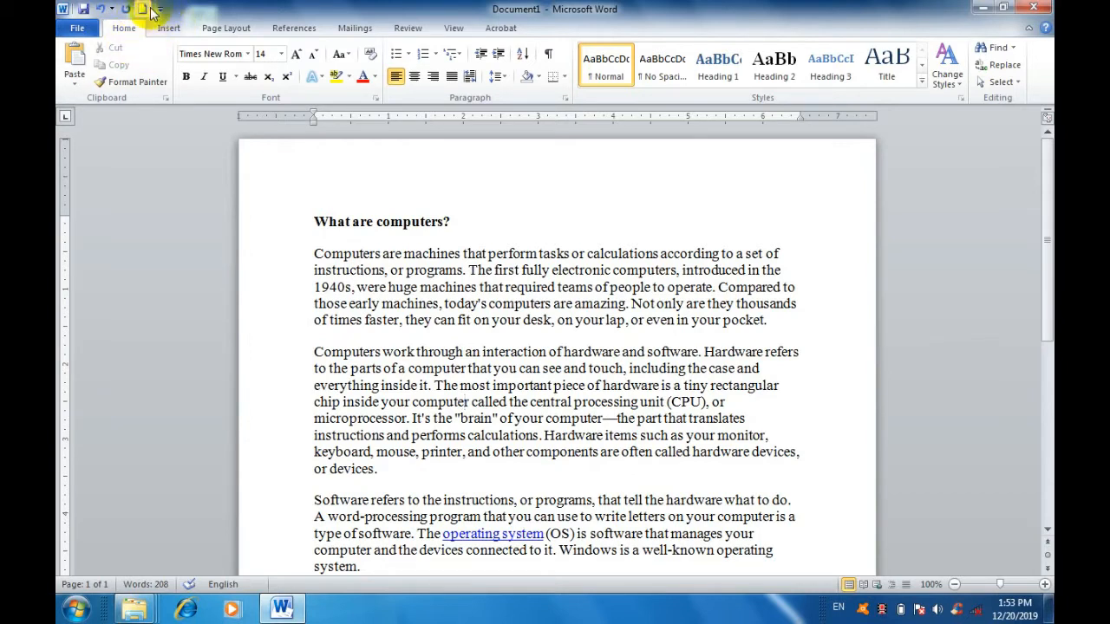
Create a blank document with the New command on the Quick Access Toolbar and close it.
left_click(159, 12)
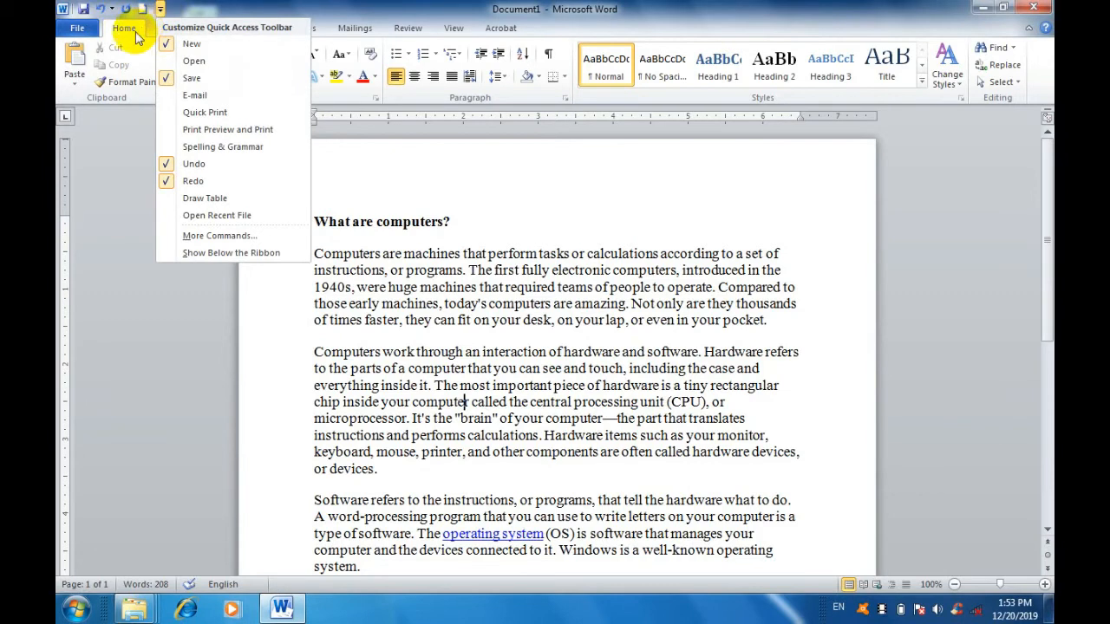
left_click(176, 10)
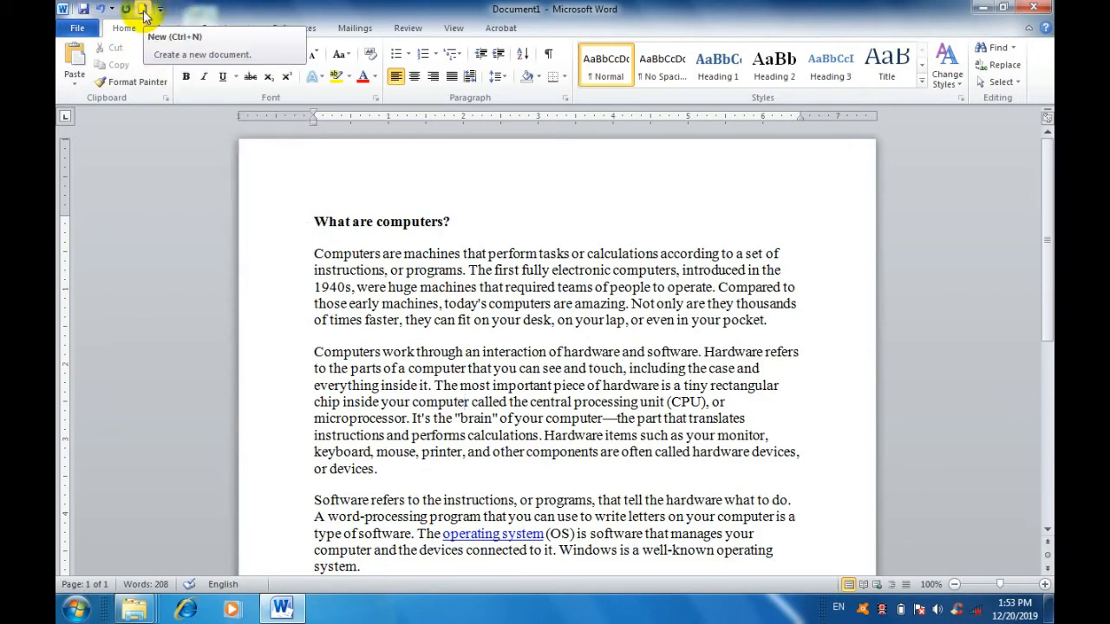
left_click(142, 9)
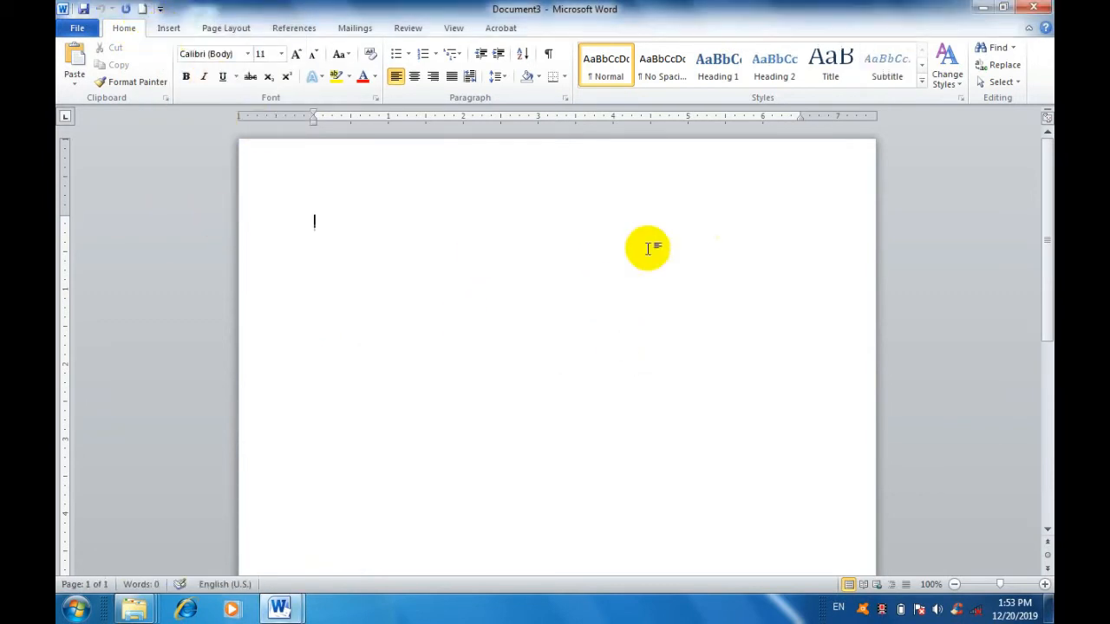
left_click(1045, 7)
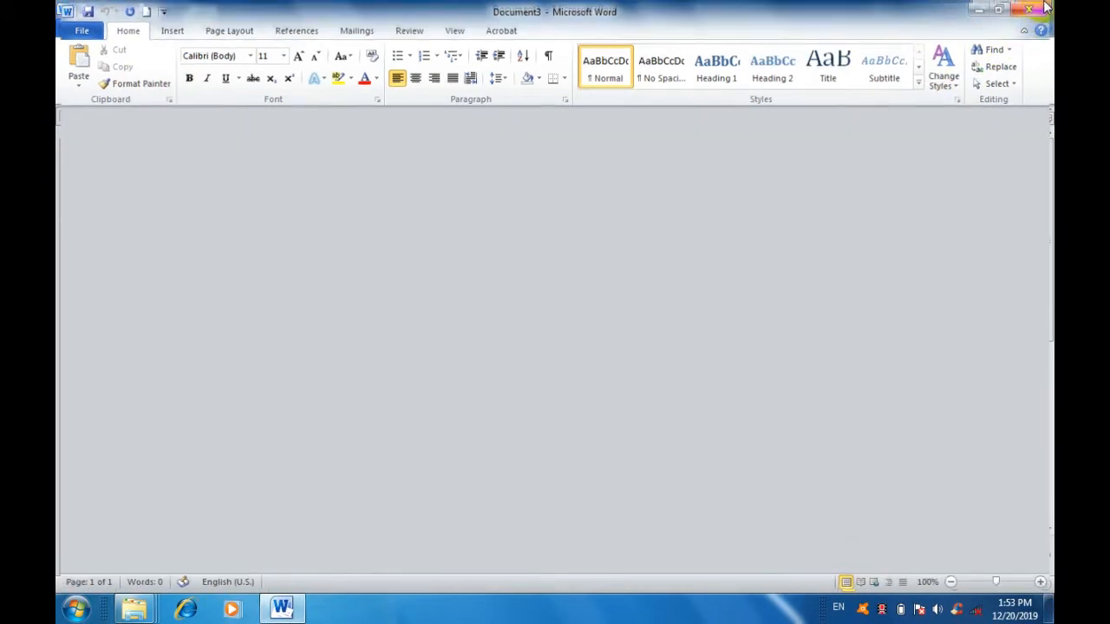
Remove the New command from the Quick Access Toolbar and add Print Preview and Print to it.
left_click(160, 9)
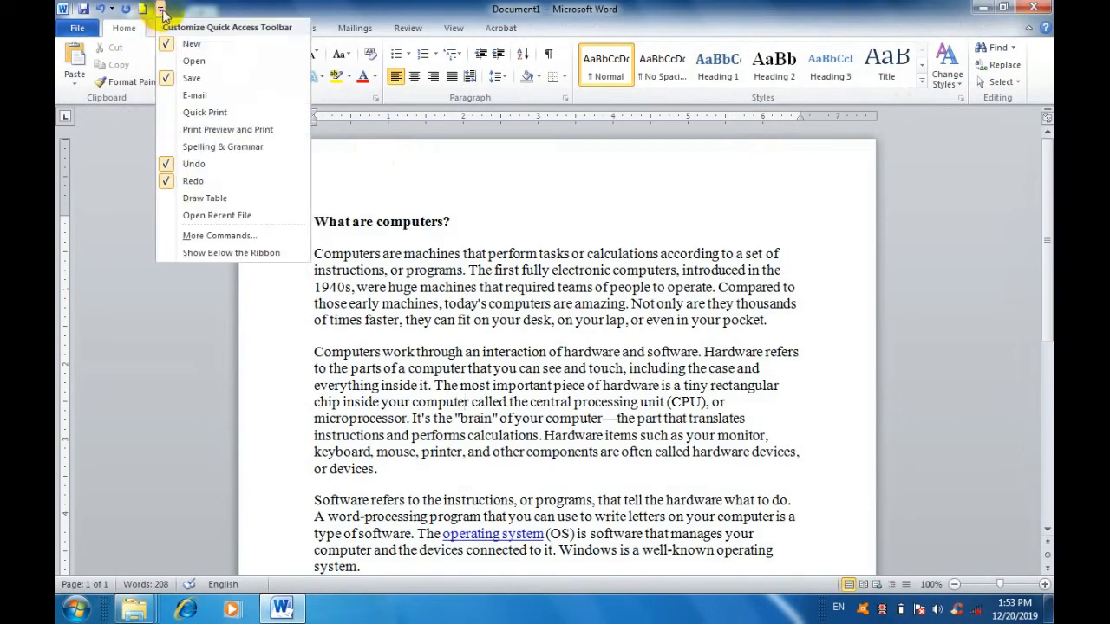
left_click(170, 45)
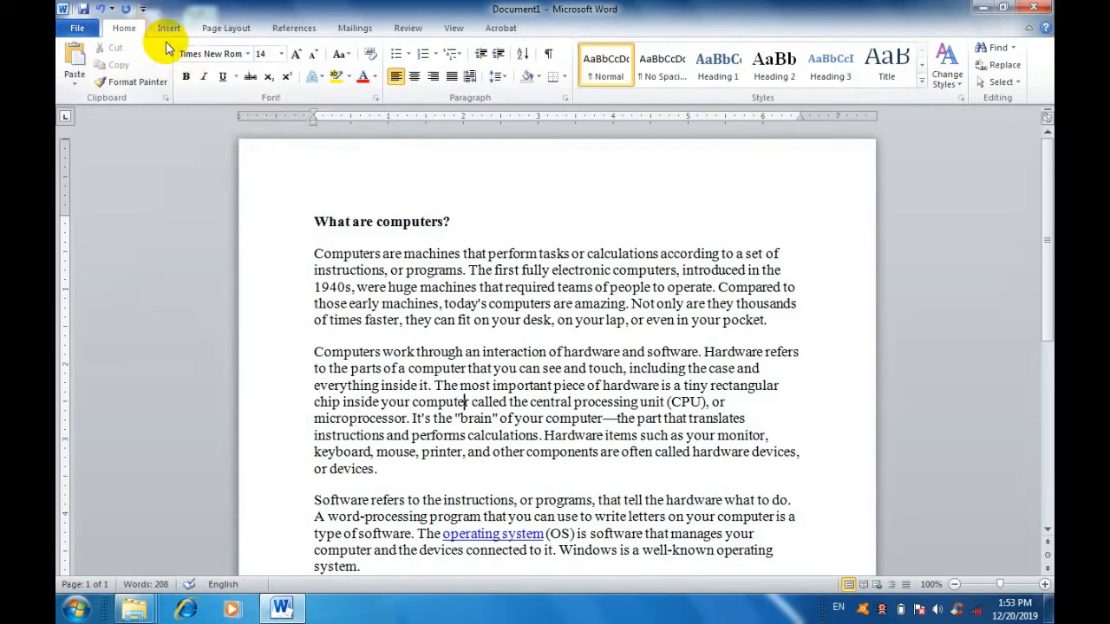
left_click(143, 10)
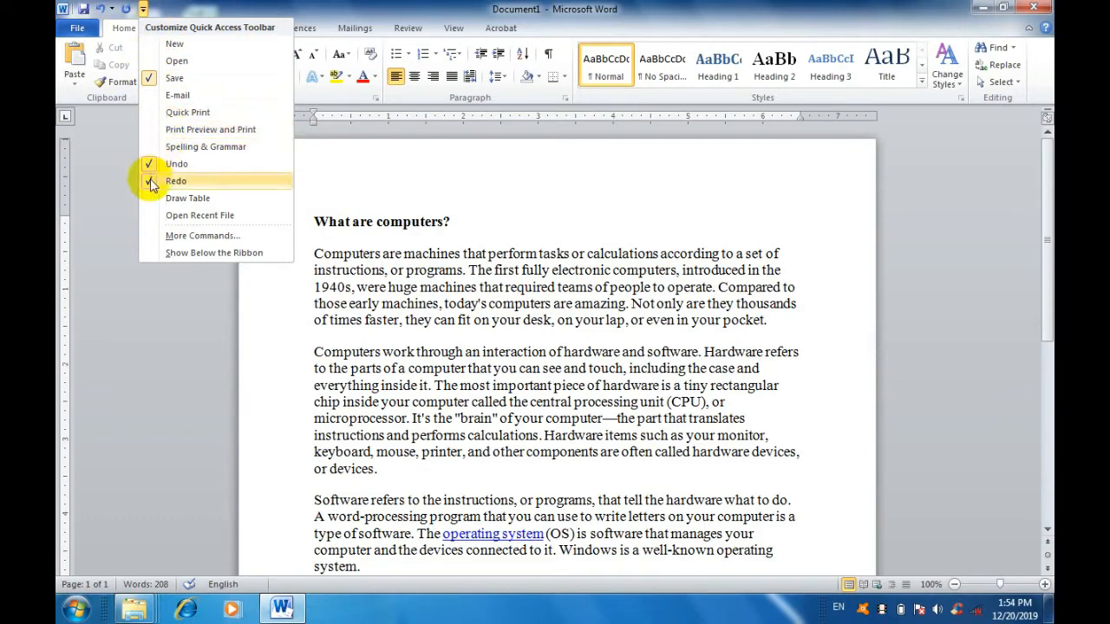
left_click(152, 130)
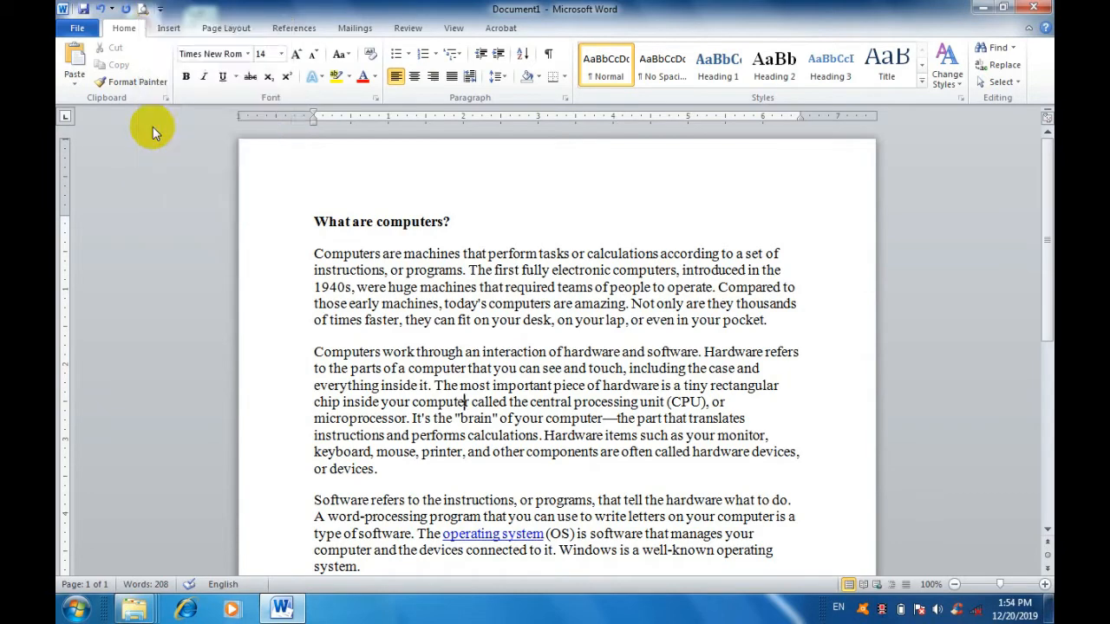
View the document's print preview and the list of available printers, and return to the document.
left_click(144, 10)
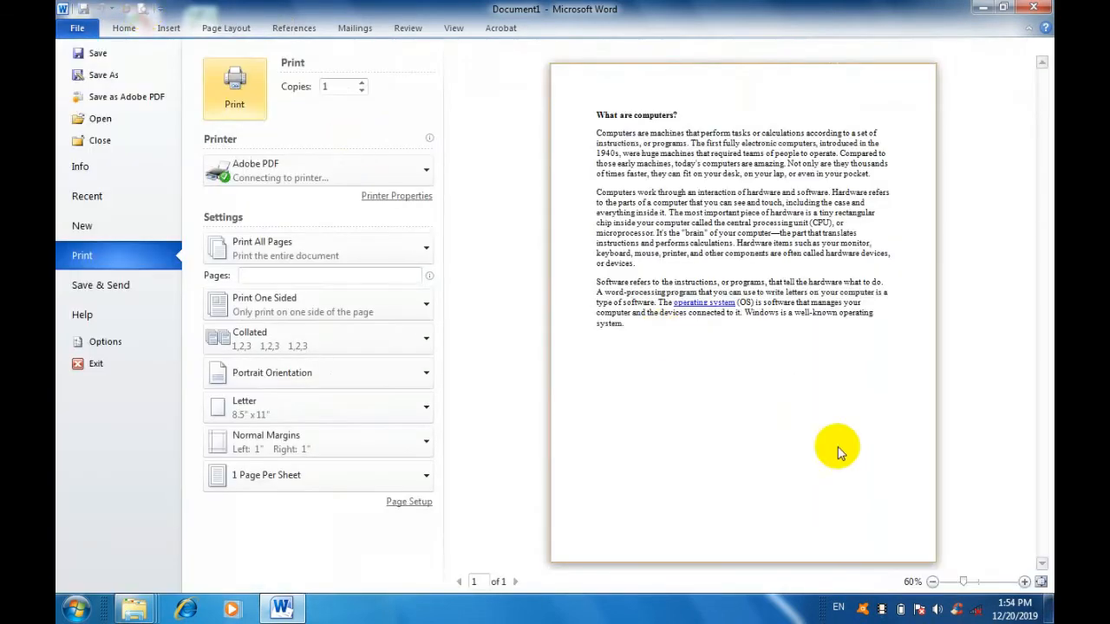
left_click(362, 176)
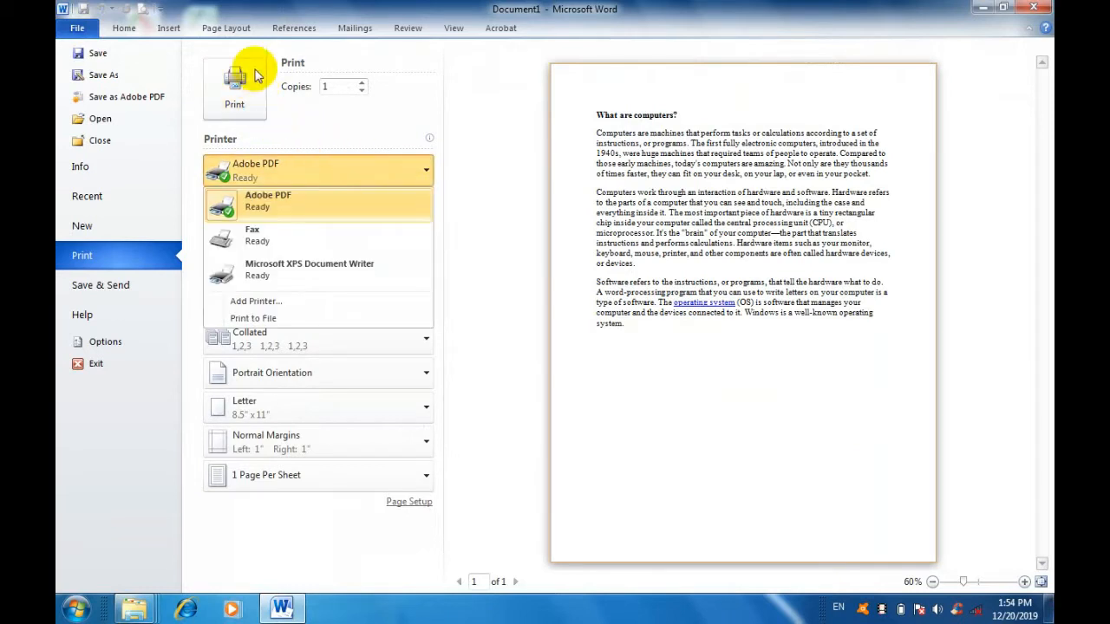
left_click(468, 130)
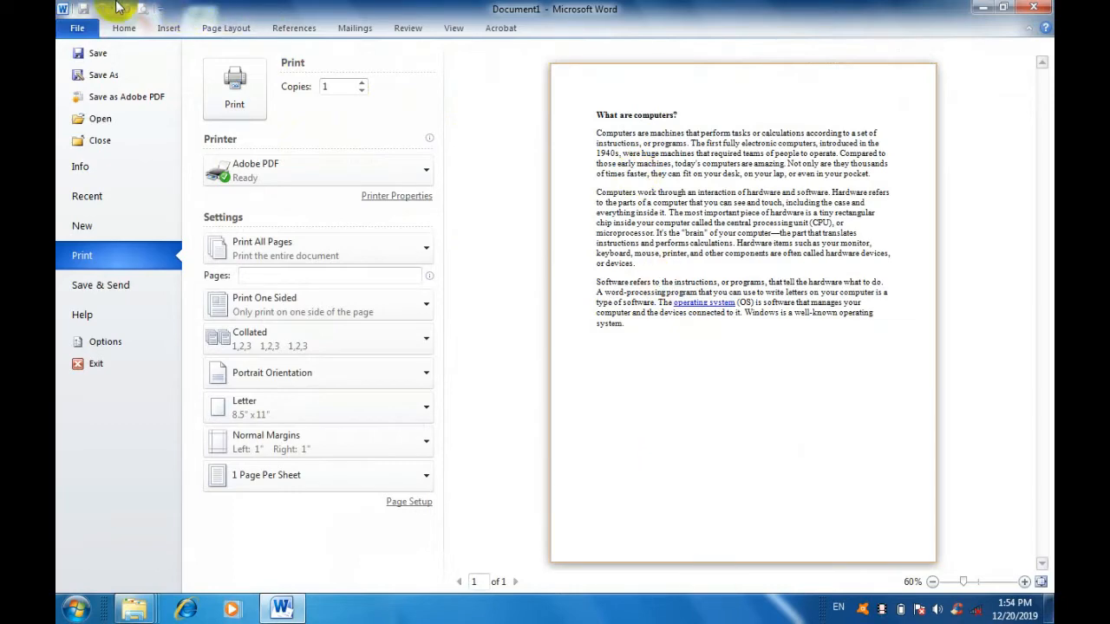
left_click(123, 28)
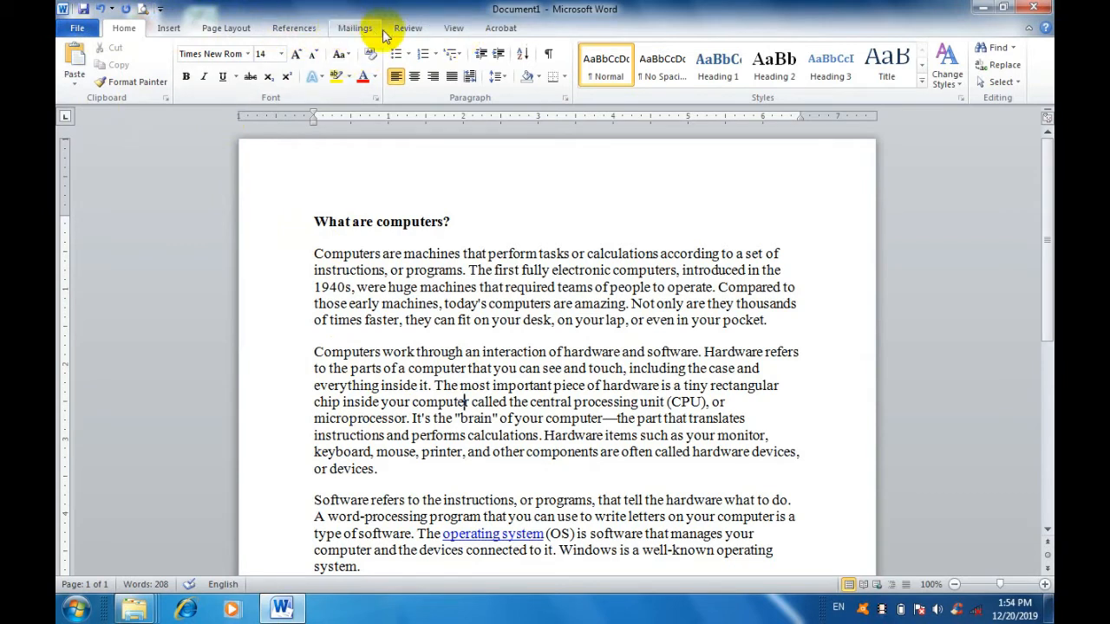
Bring up the Save As dialog for the document, cancel it, and view the list of recent documents.
left_click(77, 29)
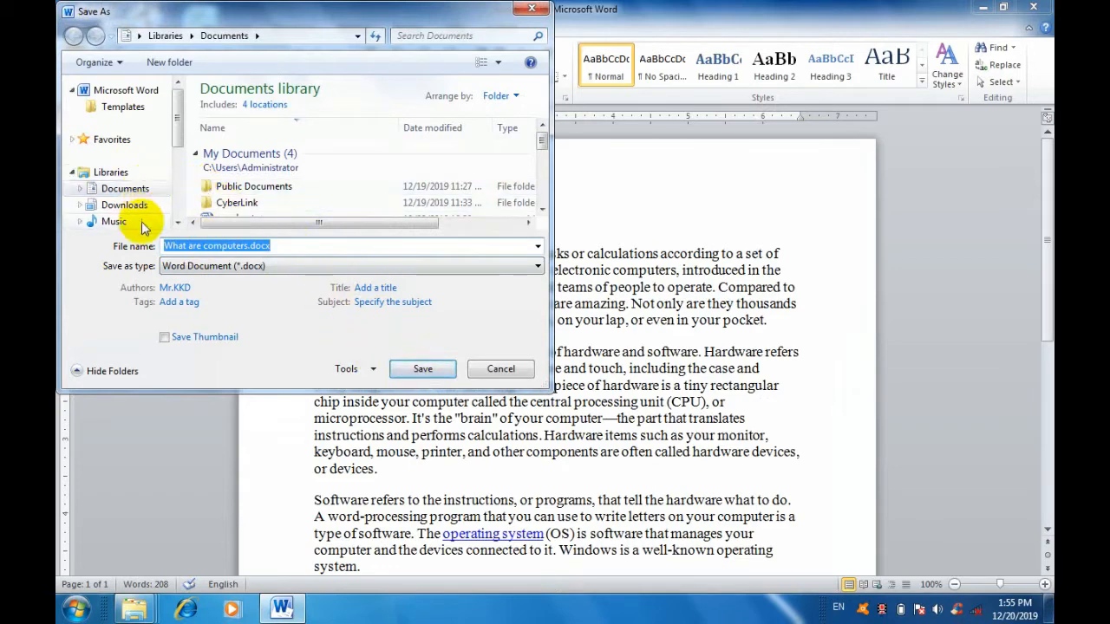
left_click(501, 368)
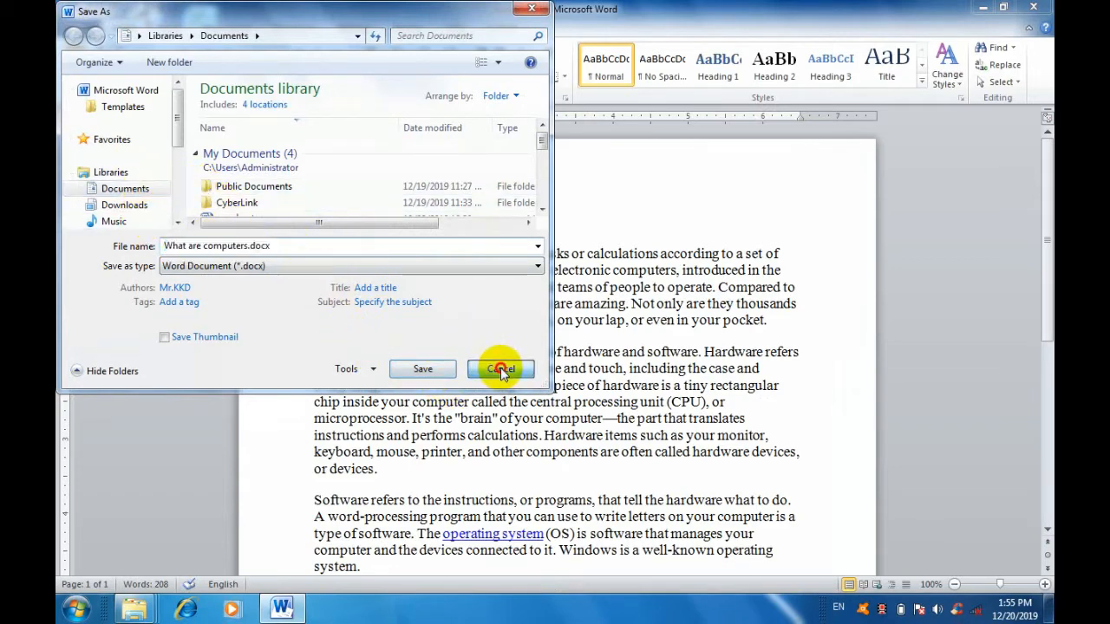
left_click(77, 28)
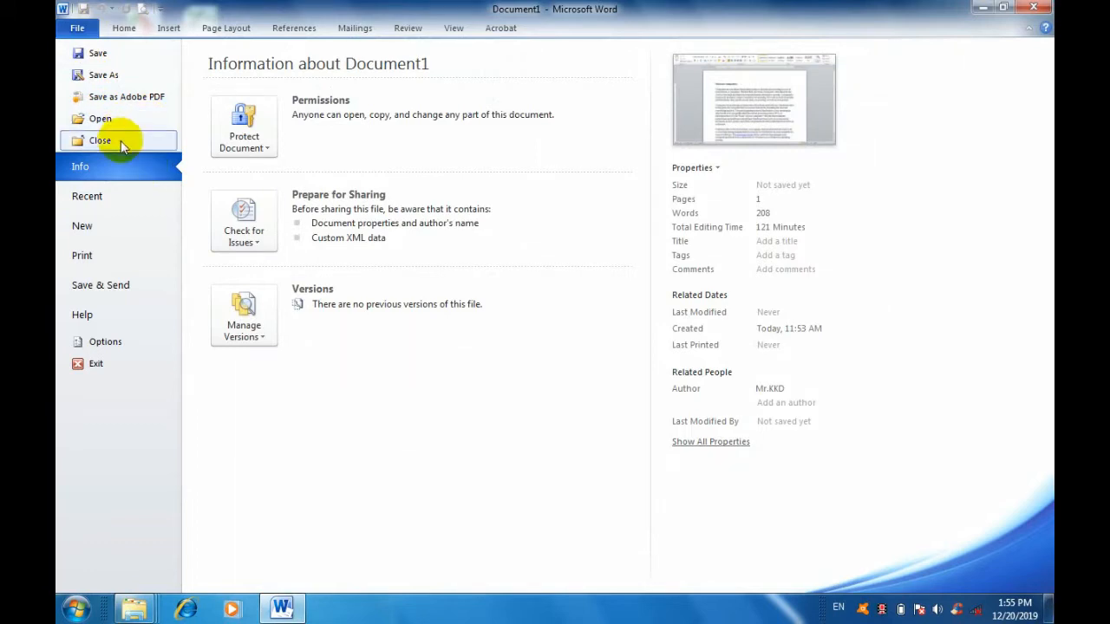
left_click(112, 201)
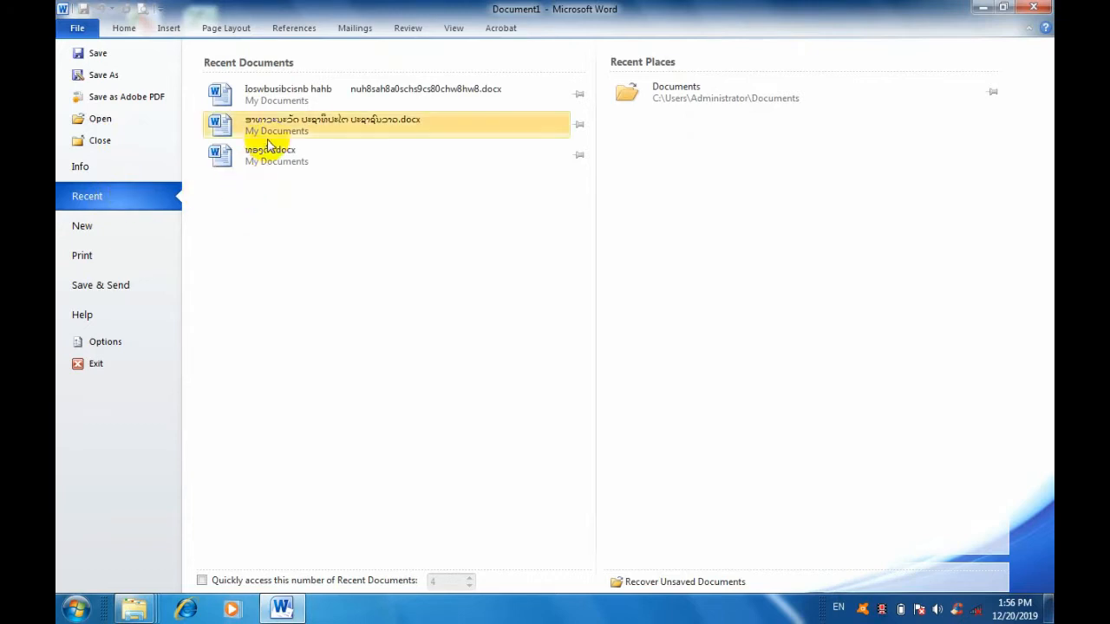
Create a new document from the Blank document template and close it.
left_click(119, 225)
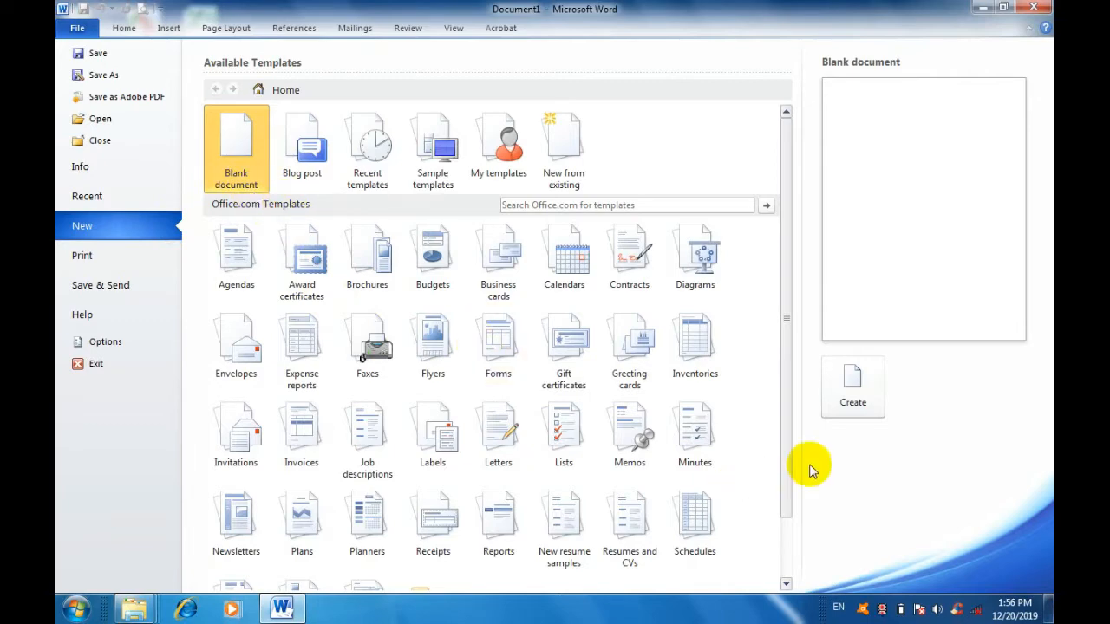
left_click(854, 401)
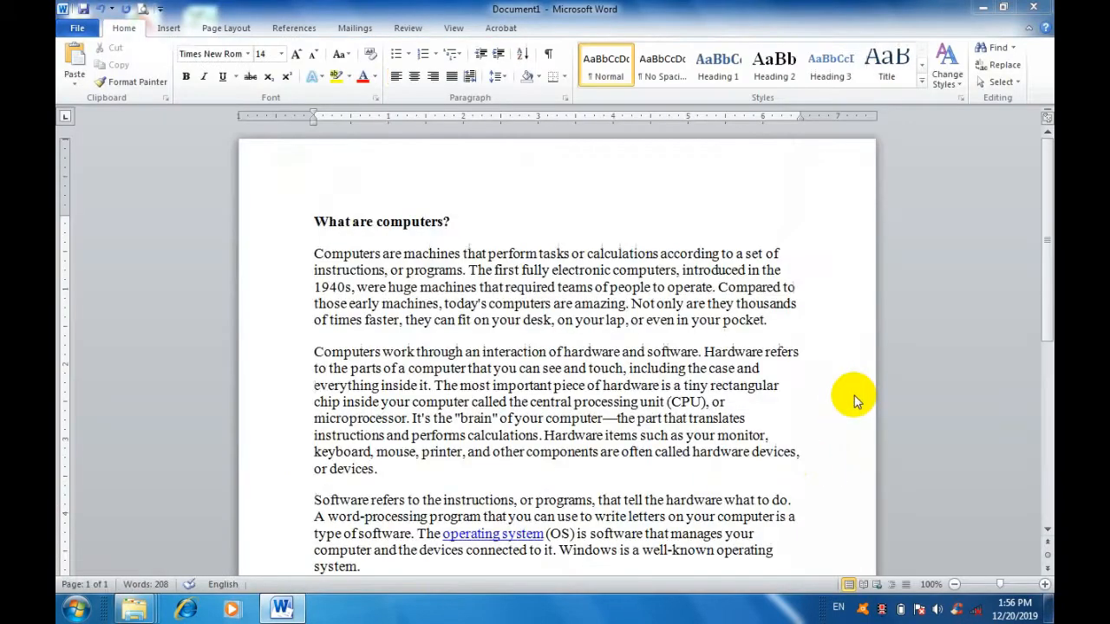
left_click(1033, 9)
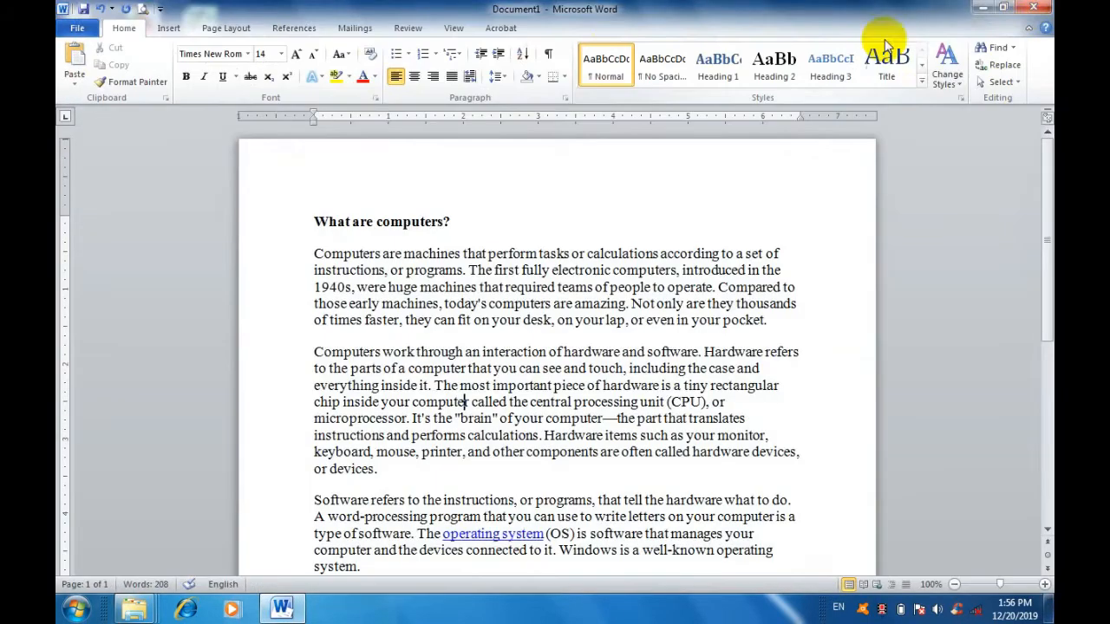
Look through the available templates for a new document, including the Office.com template categories.
left_click(78, 33)
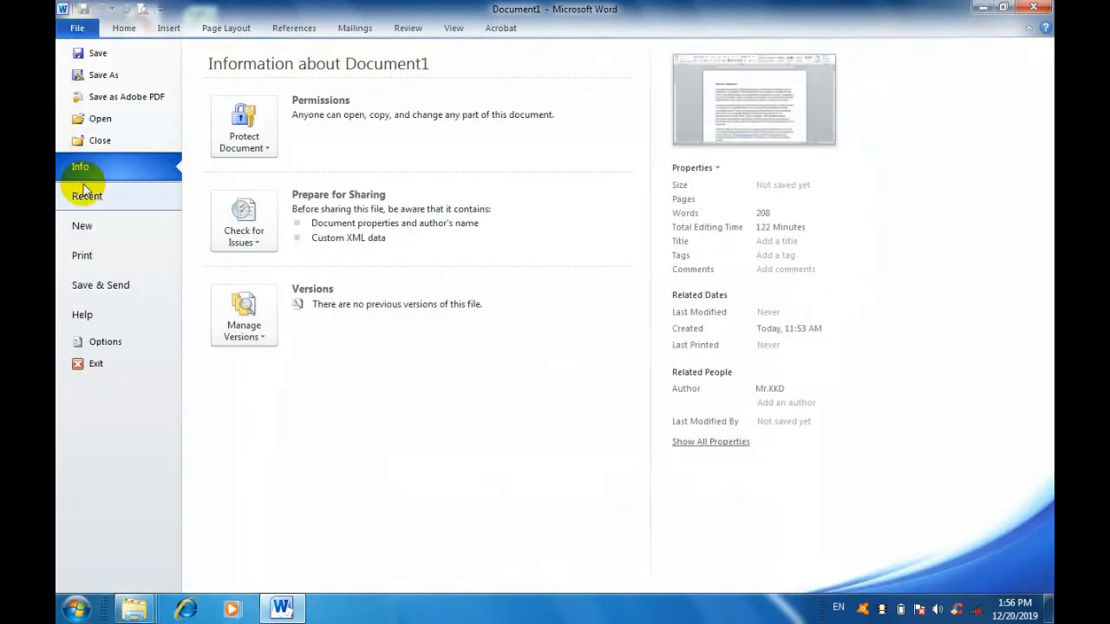
left_click(111, 229)
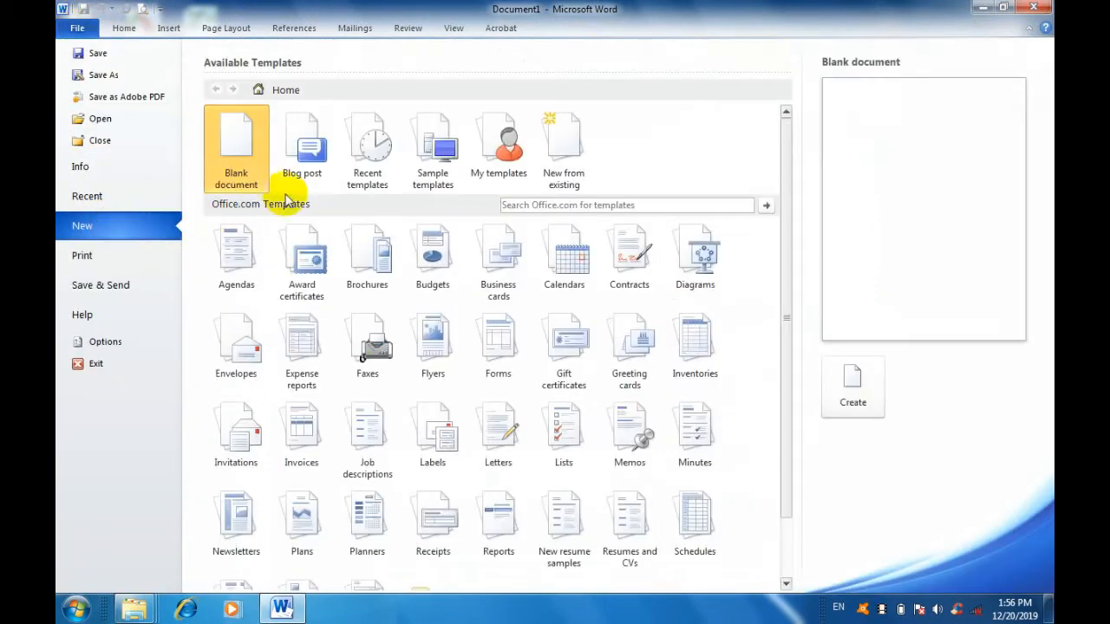
scroll(239, 295, "down", 3)
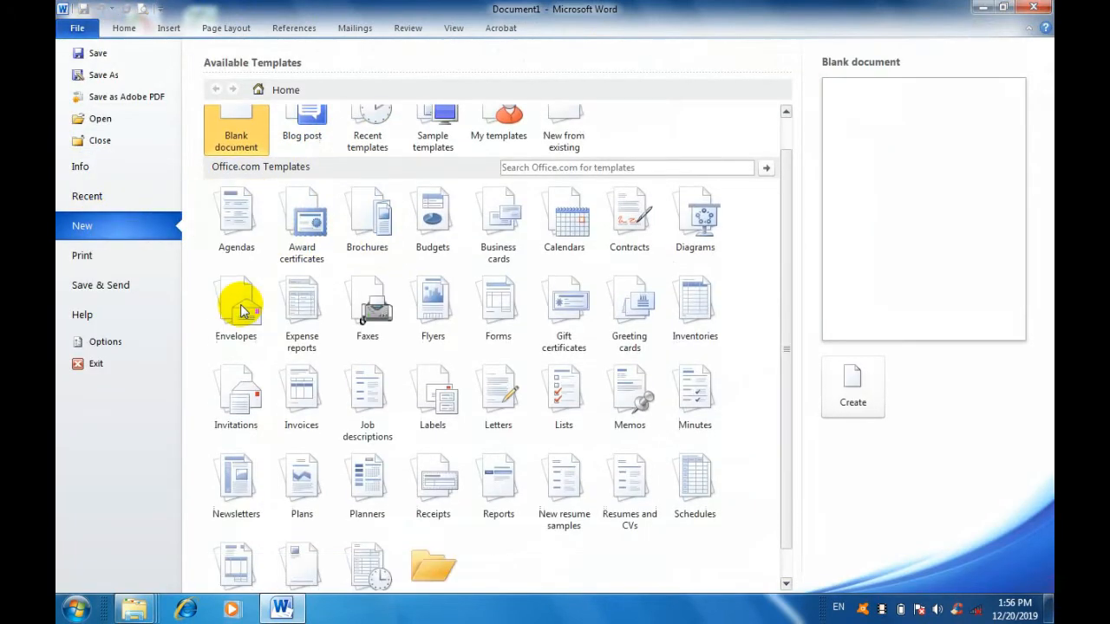
scroll(352, 378, "up", 3)
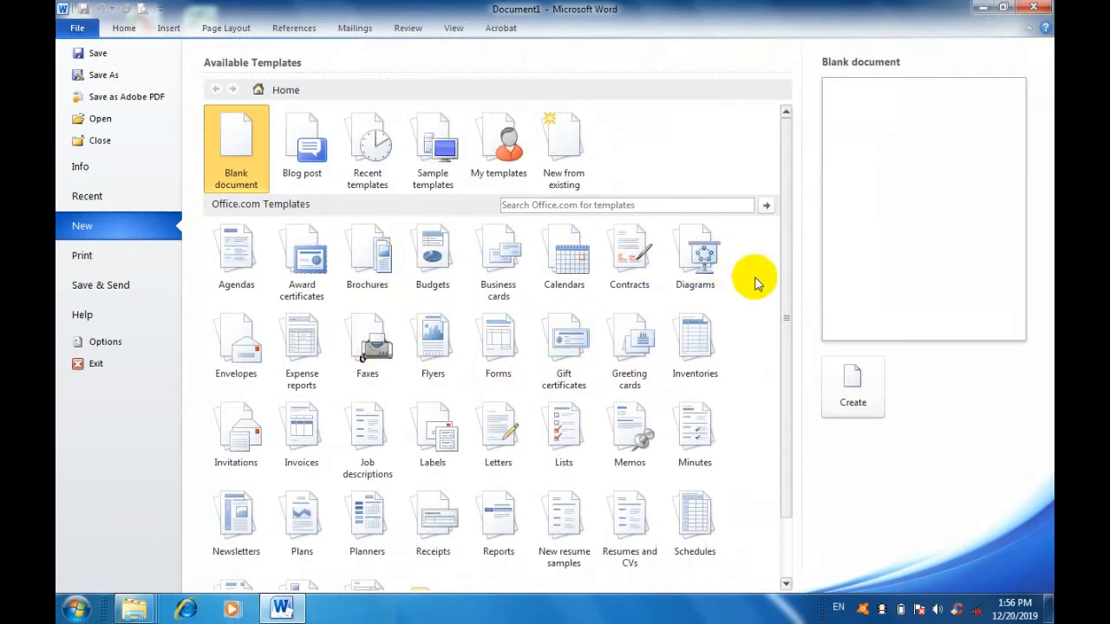
left_click_drag(784, 284, 807, 392)
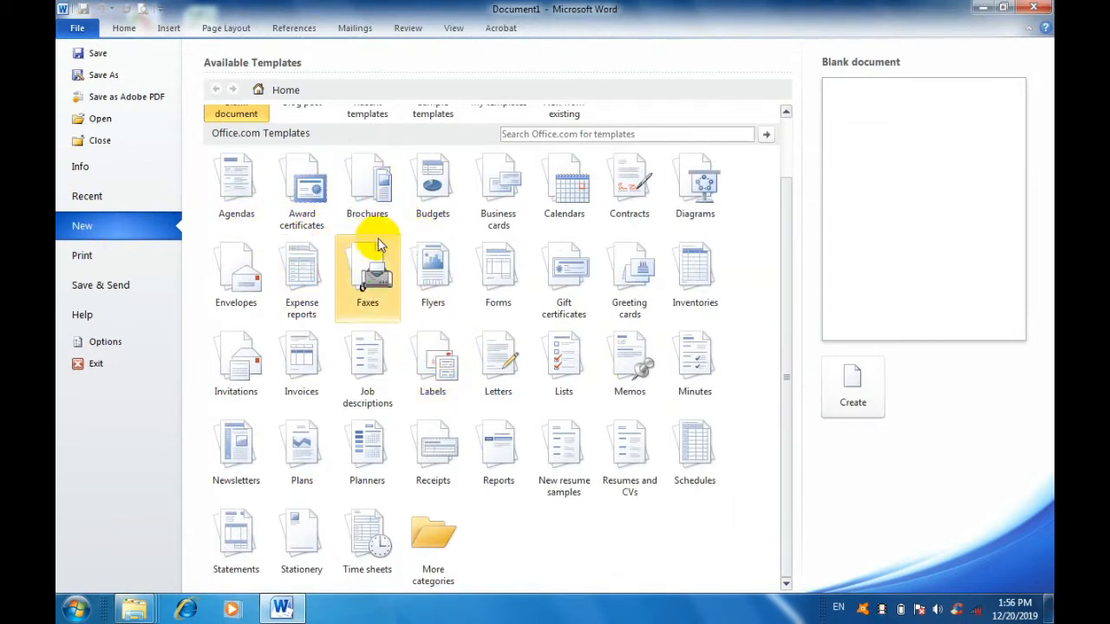
Open the Reports category of the Office.com templates, and go back to the full template list.
left_click(507, 457)
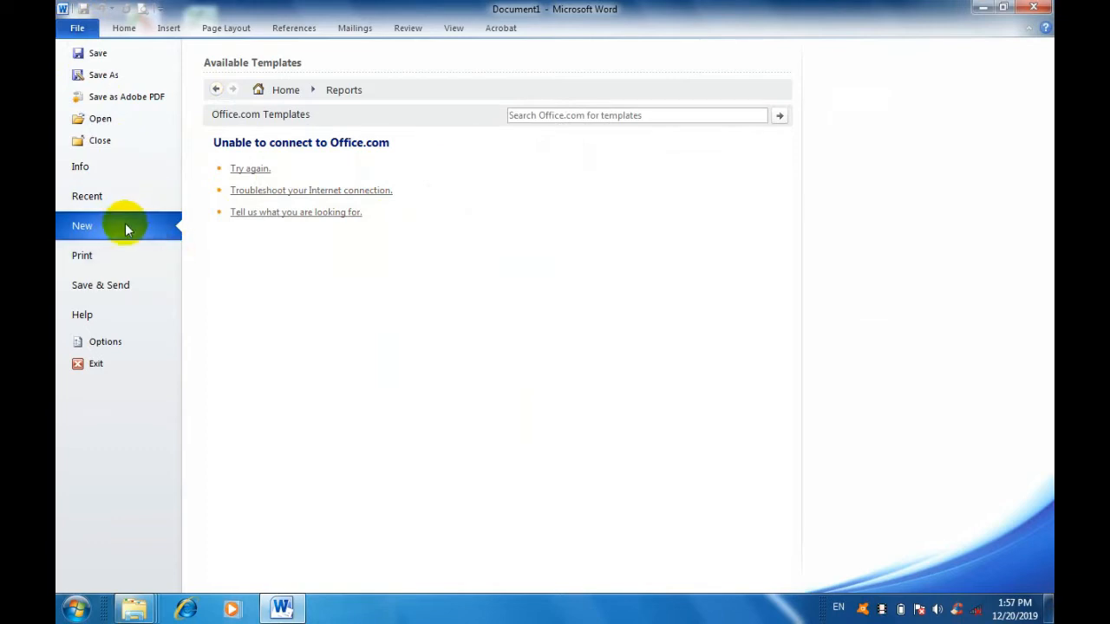
left_click(280, 90)
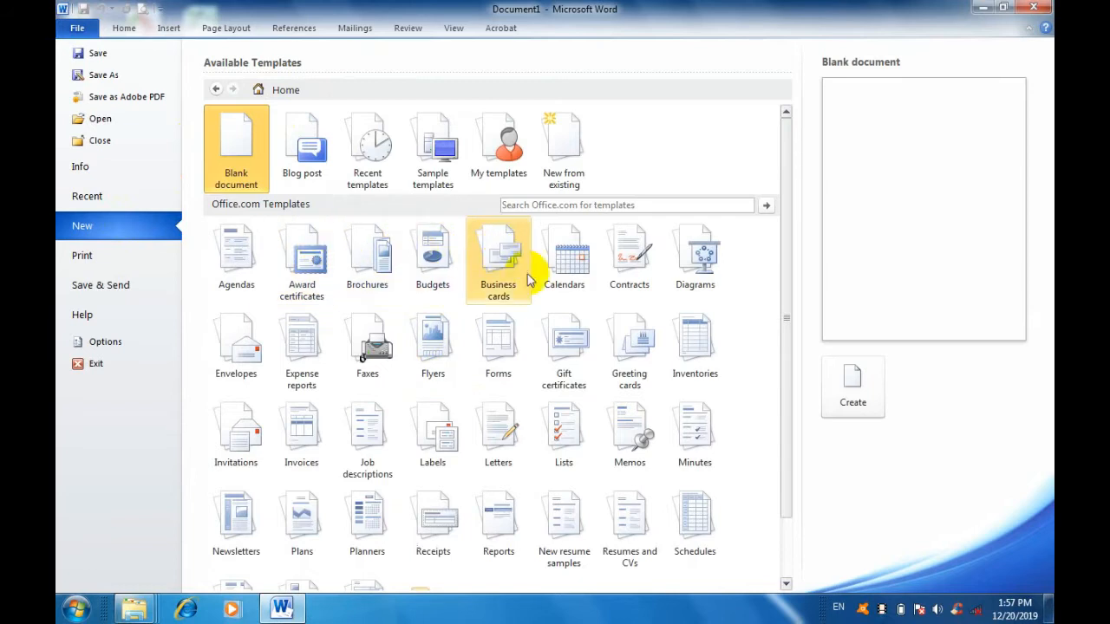
scroll(645, 359, "down", 2)
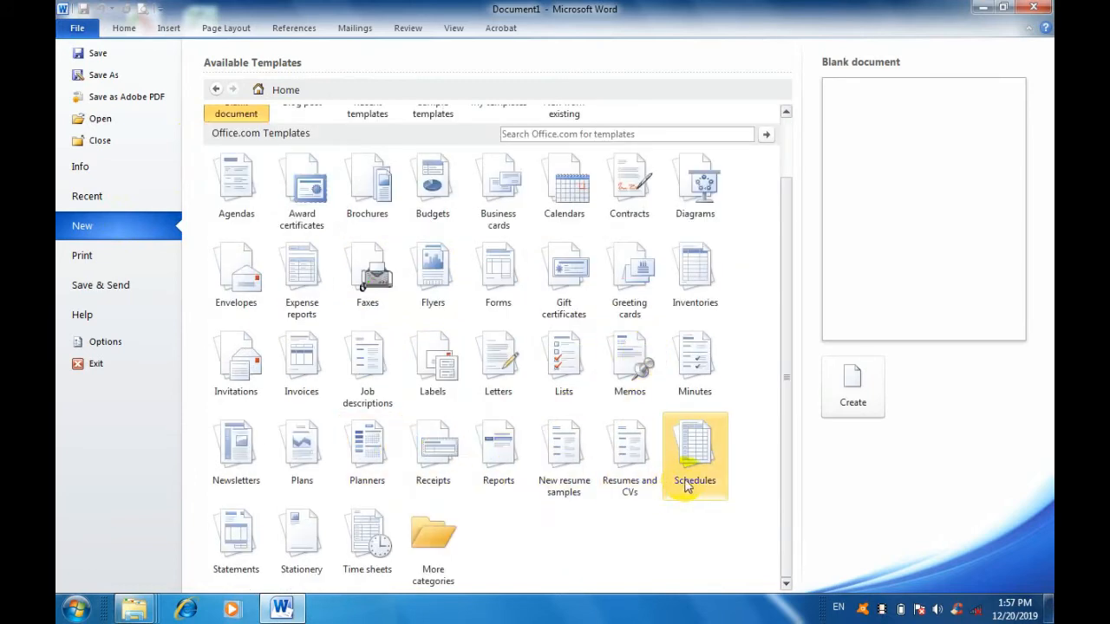
View the Resumes and CVs template category, followed by the Print, Save & Send and Help pages.
left_click(631, 443)
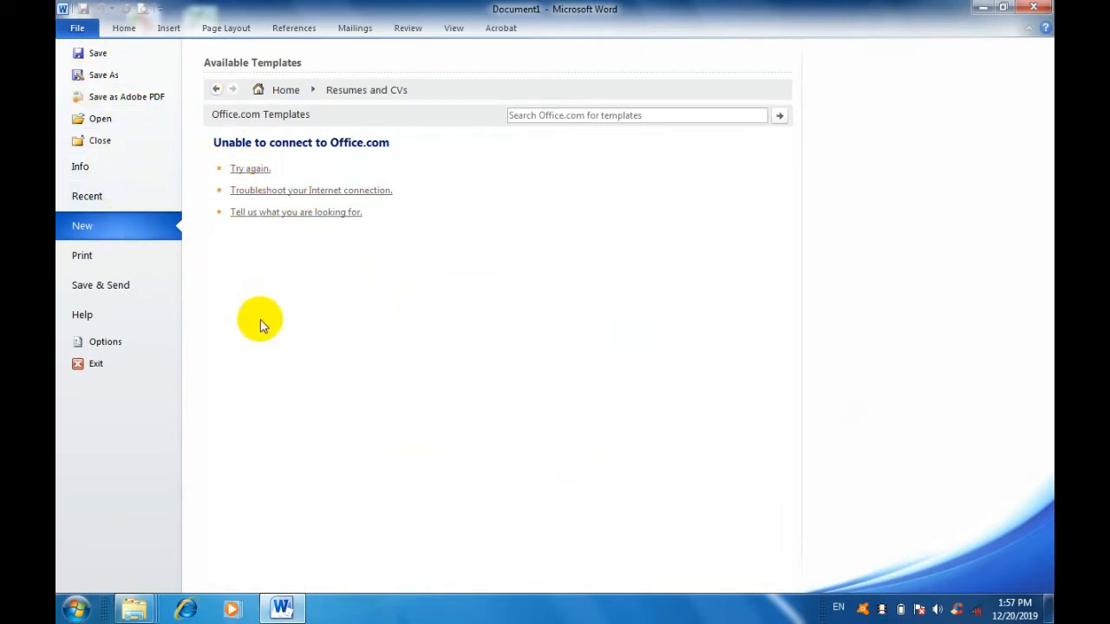
left_click(135, 260)
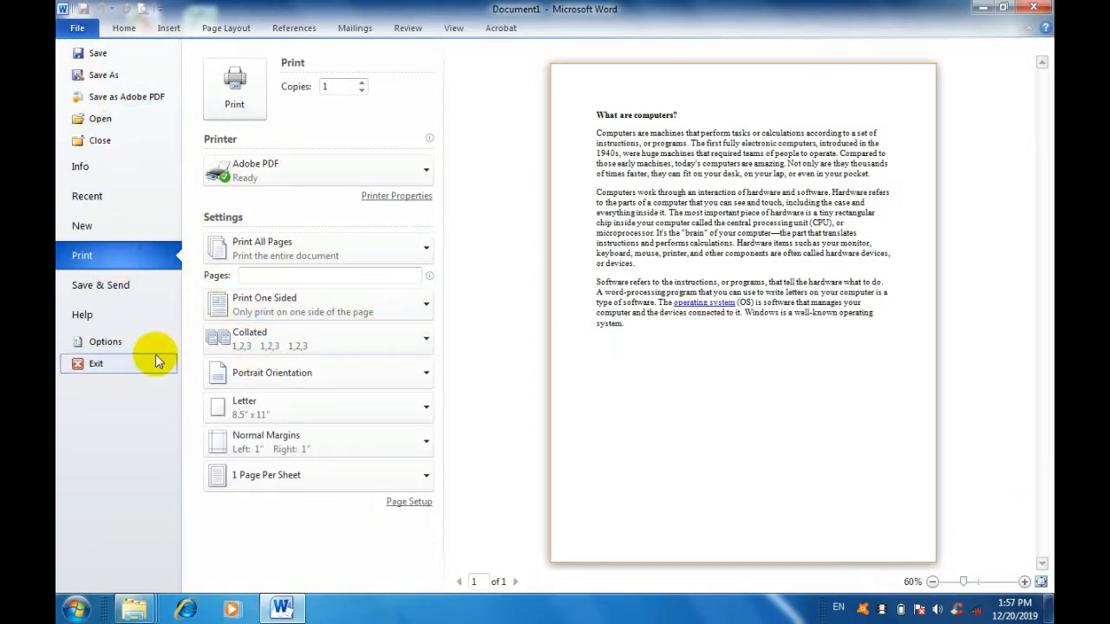
left_click(121, 289)
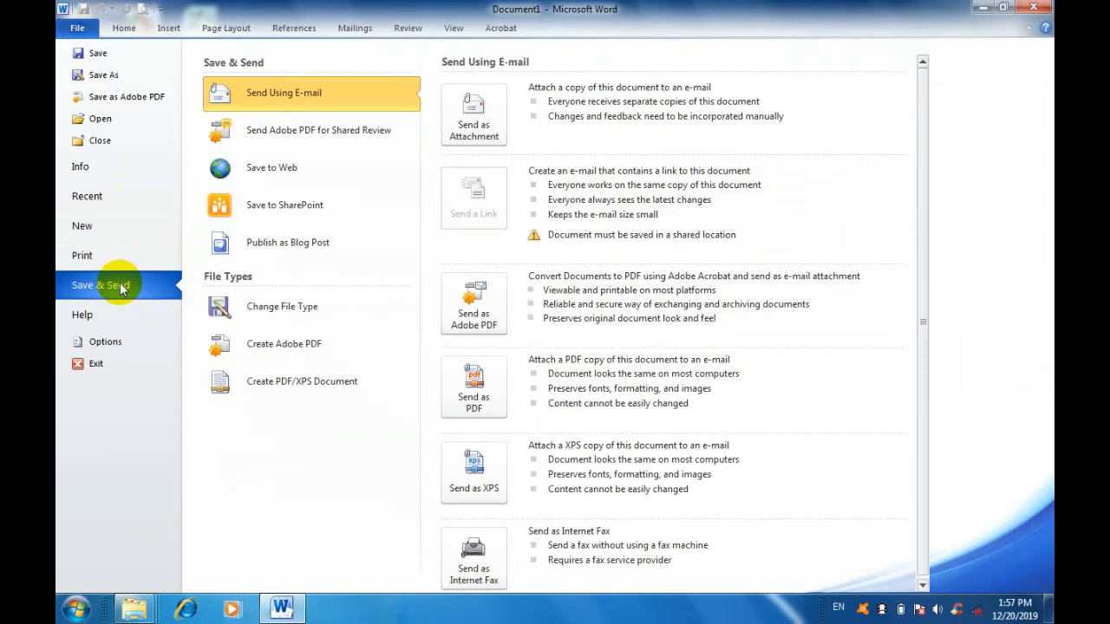
left_click(131, 324)
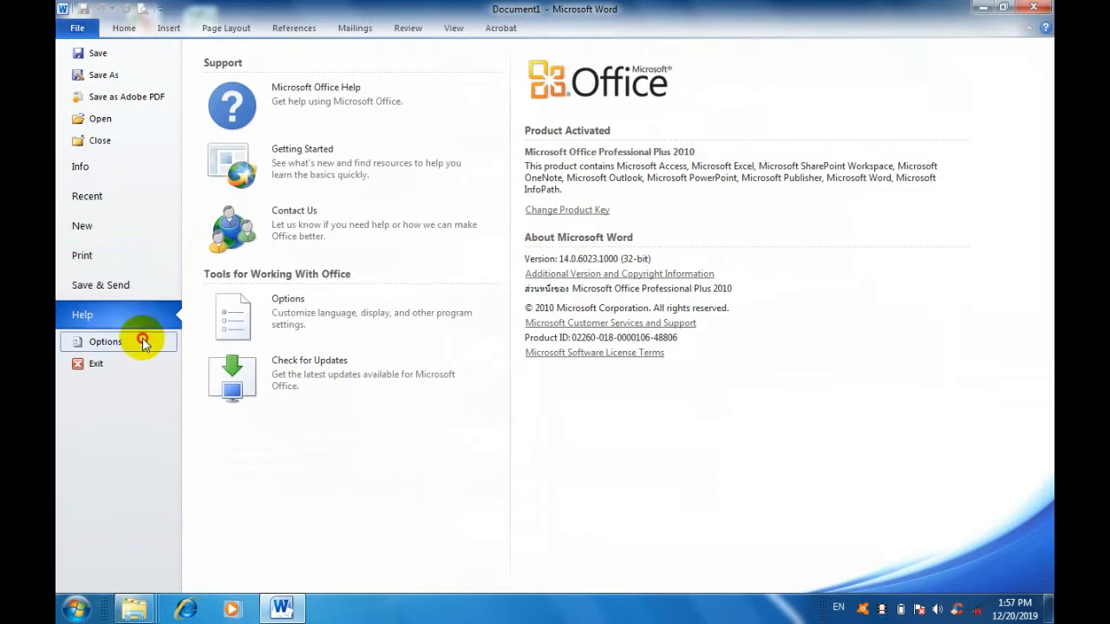
Look through the Word Options categories from General to Customize Ribbon, cancel the dialog, and view the document's Info page.
left_click(142, 340)
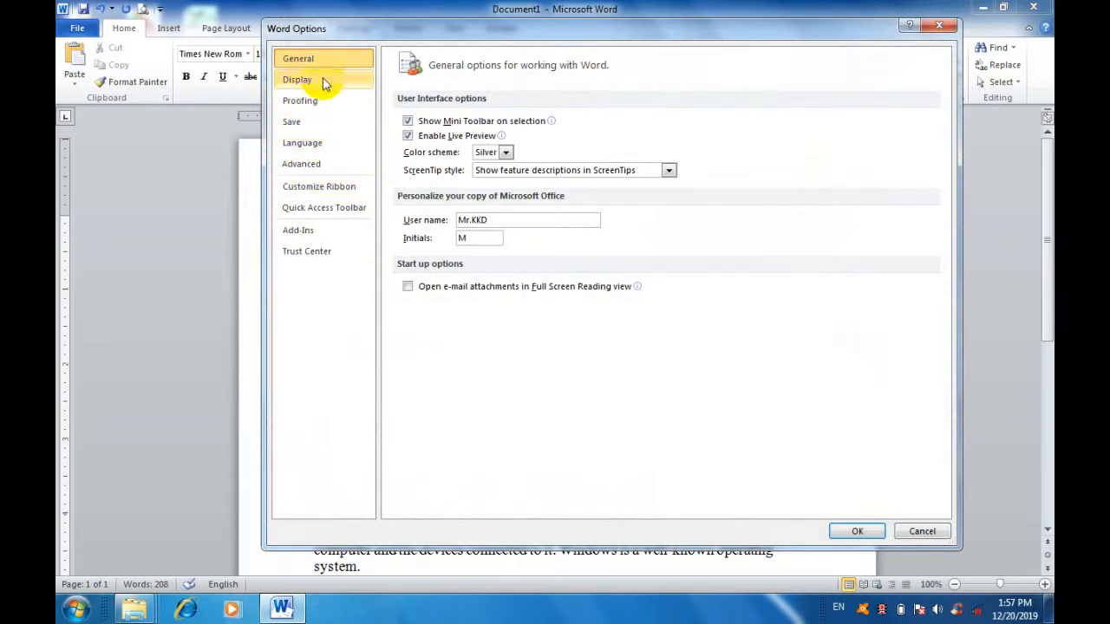
left_click(335, 80)
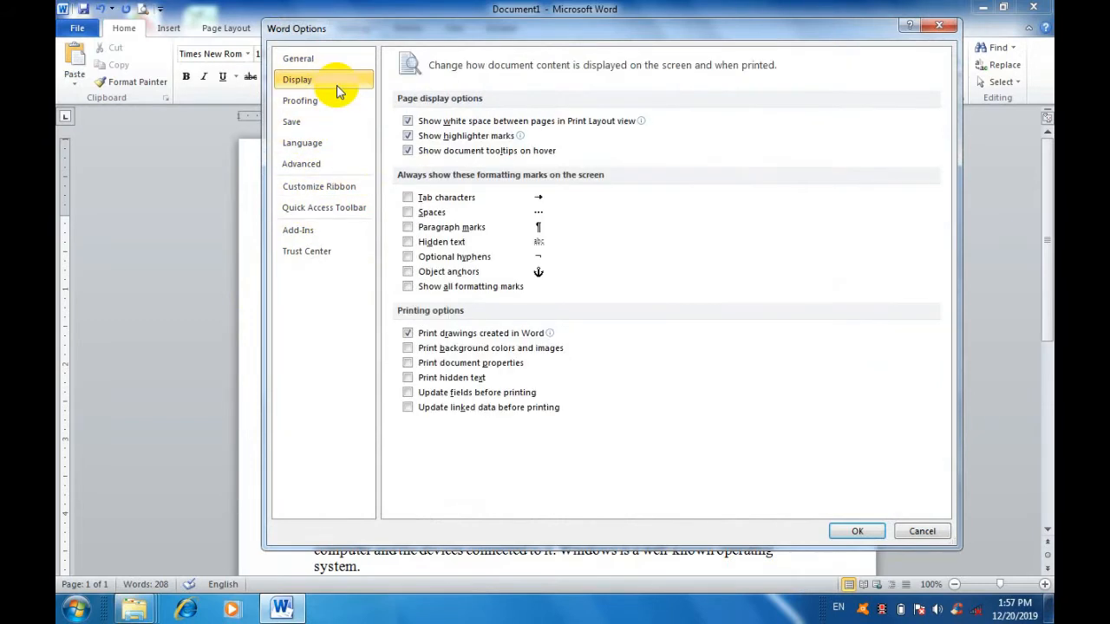
left_click(331, 98)
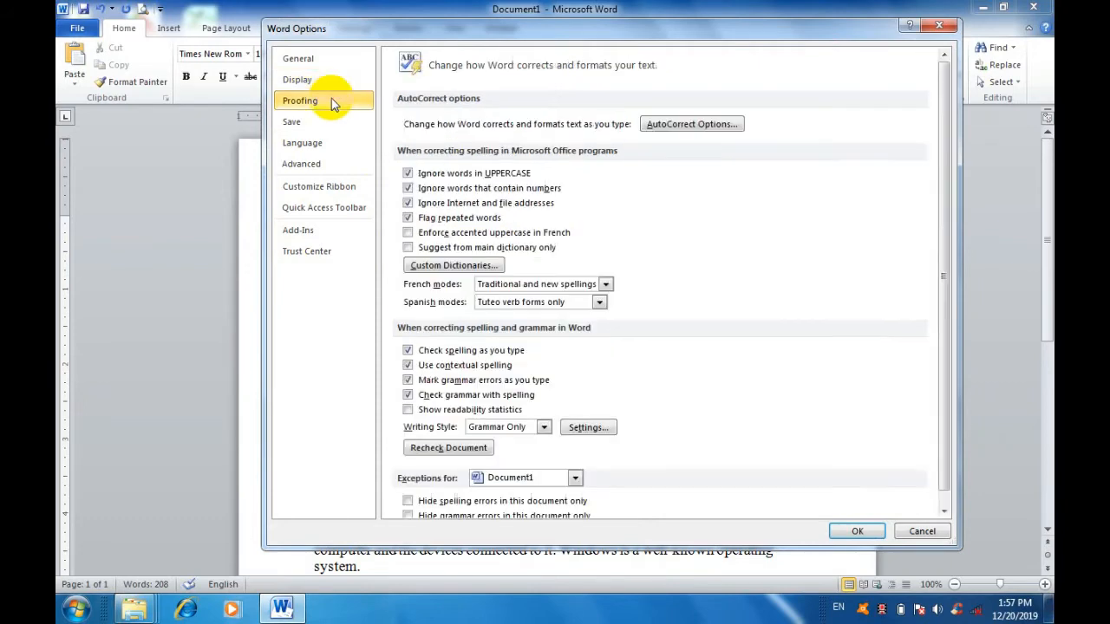
left_click(325, 123)
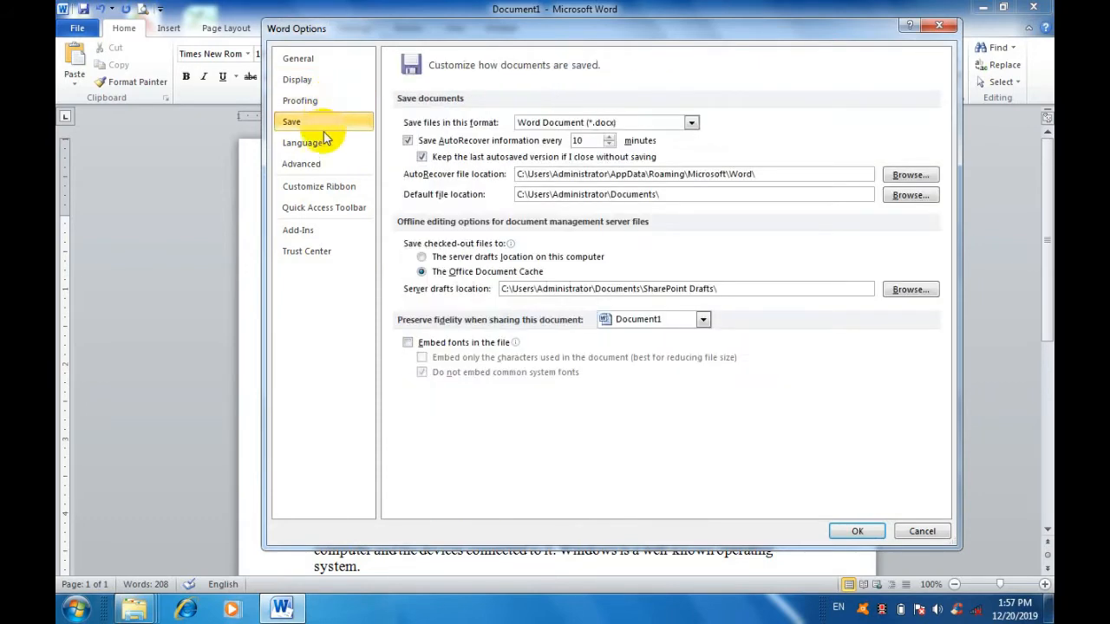
left_click(326, 143)
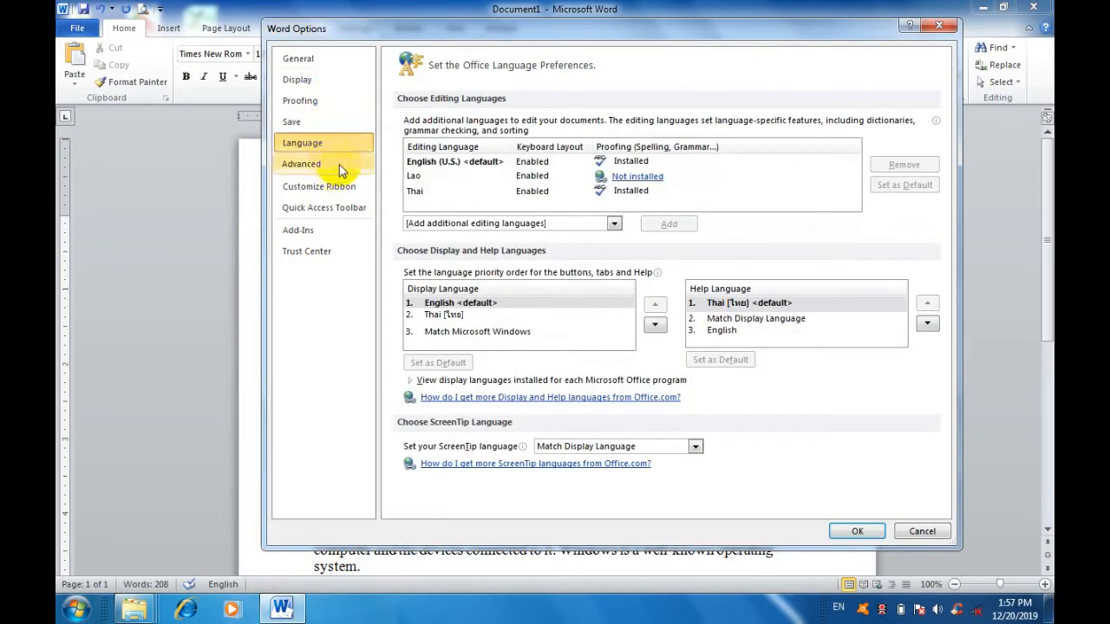
left_click(339, 166)
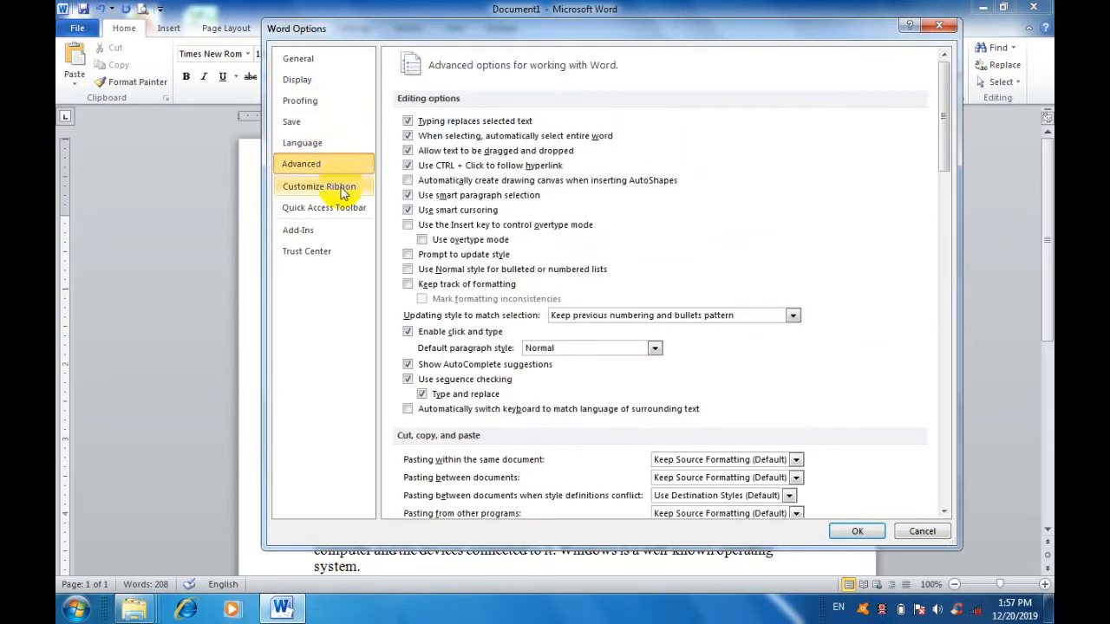
left_click(344, 193)
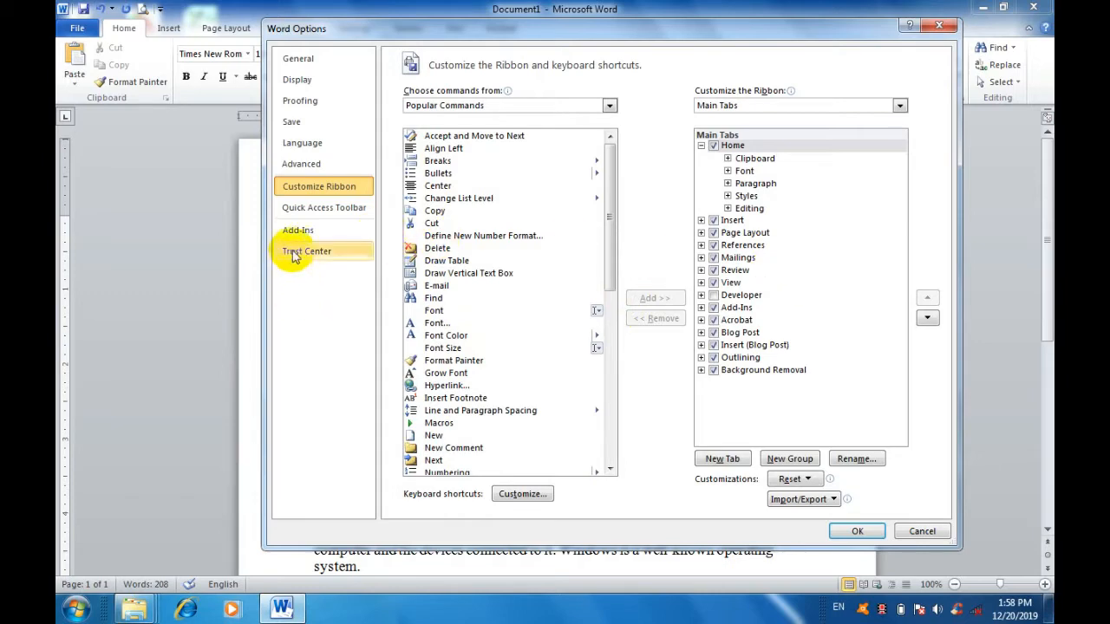
left_click(921, 531)
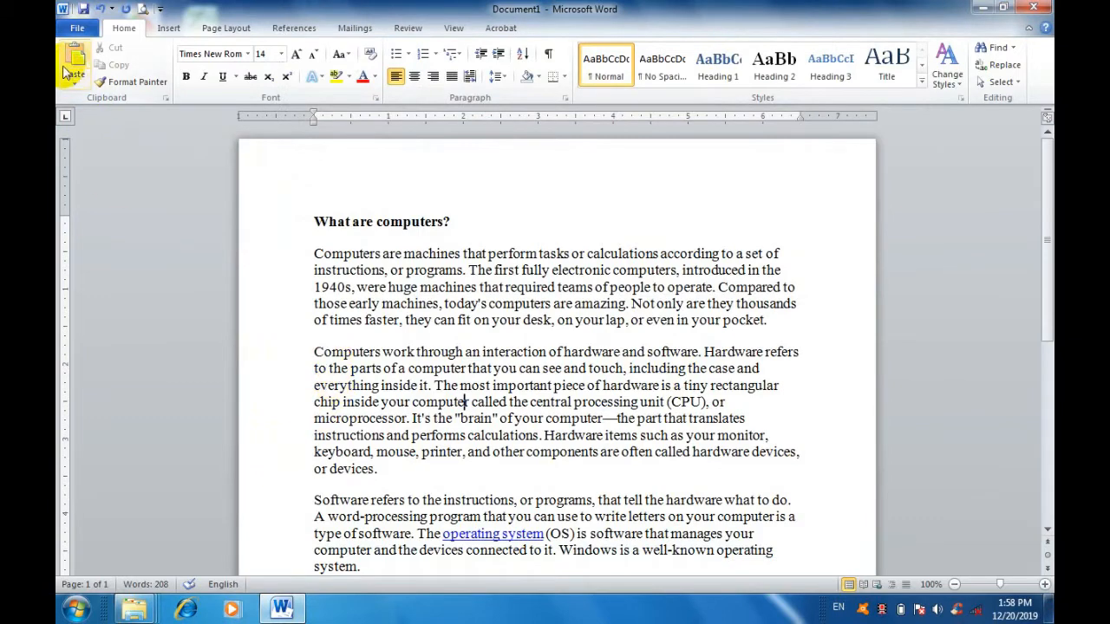
left_click(75, 29)
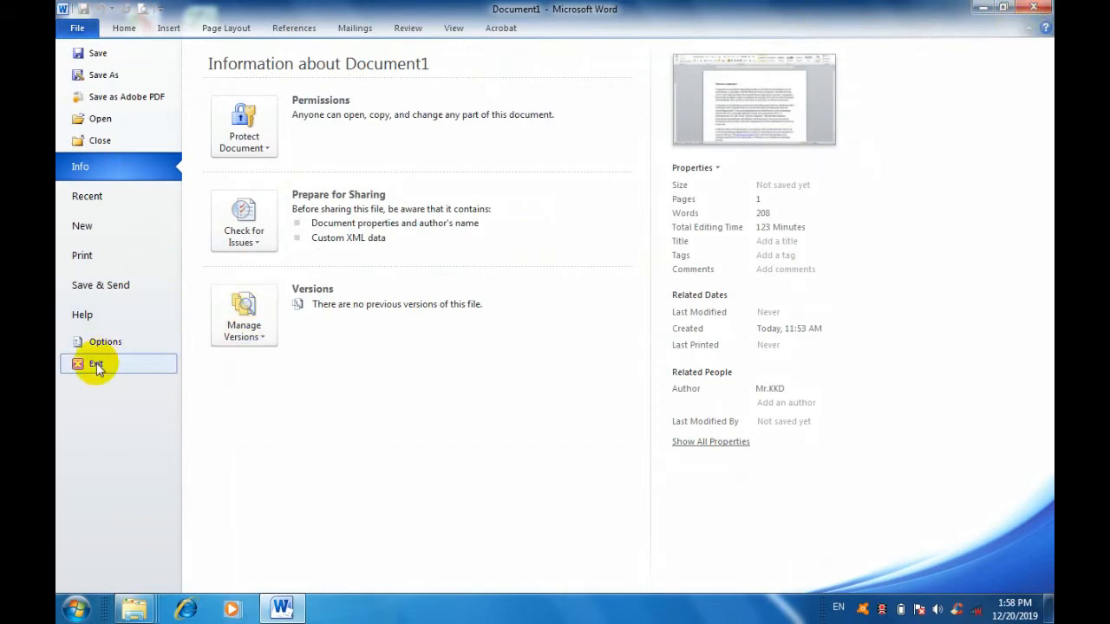
left_click(123, 30)
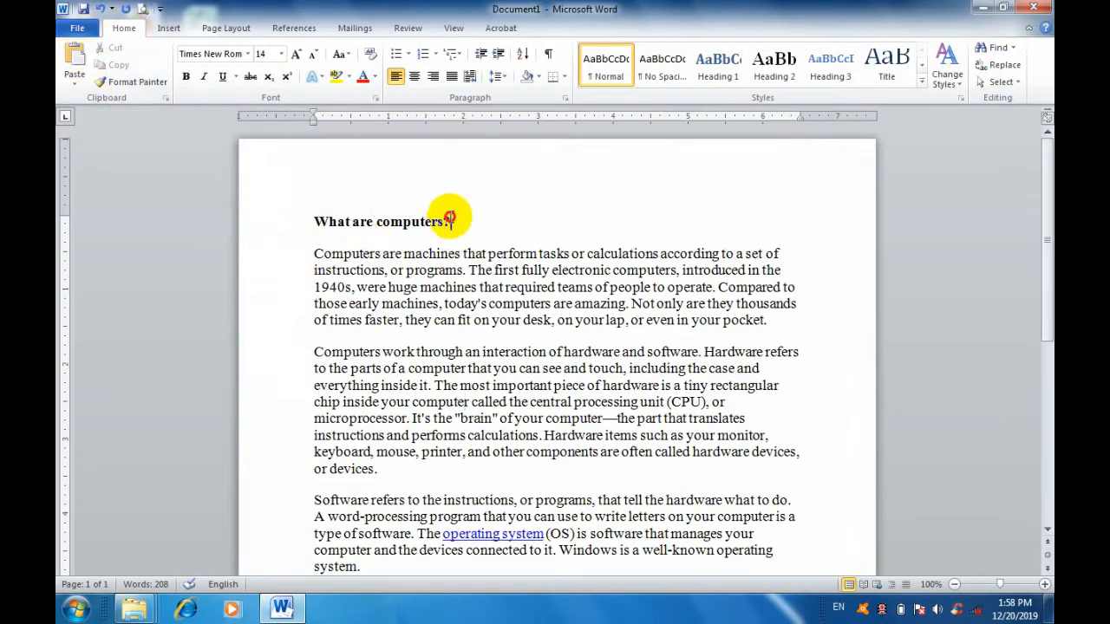
Copy the heading "What are computers?" and paste it on a new line directly below the original.
left_click_drag(449, 221, 309, 216)
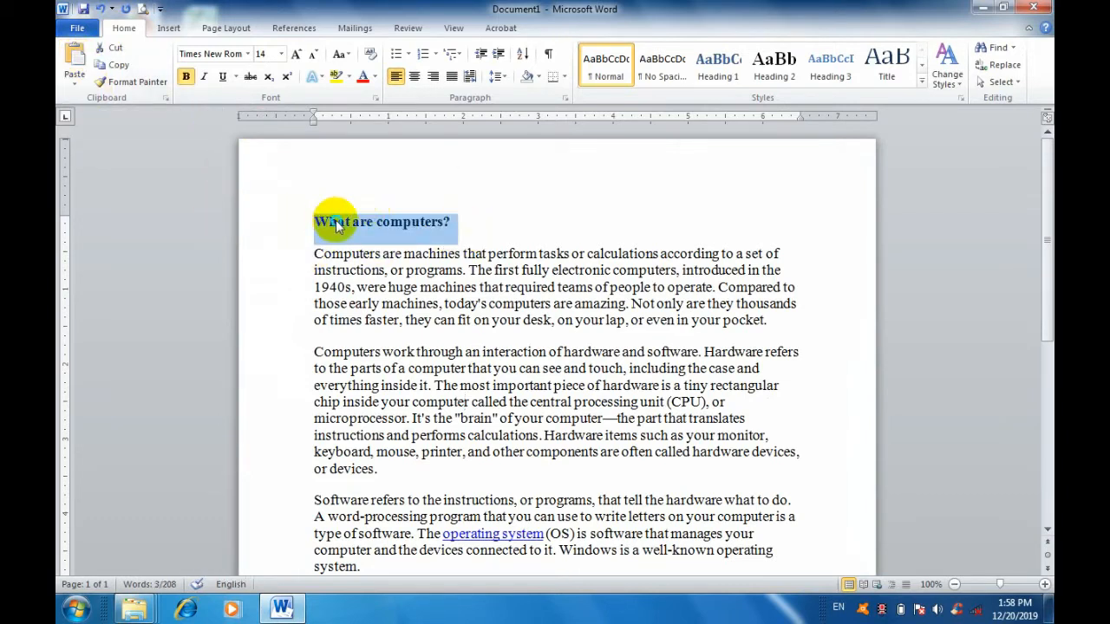
right_click(337, 223)
left_click(380, 247)
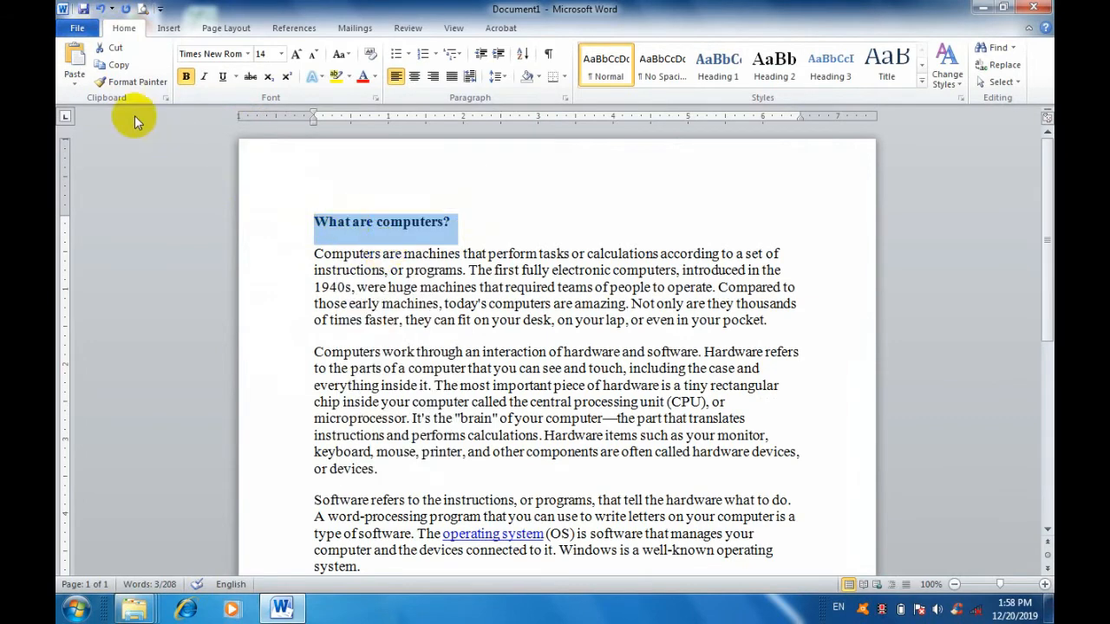
right_click(528, 222)
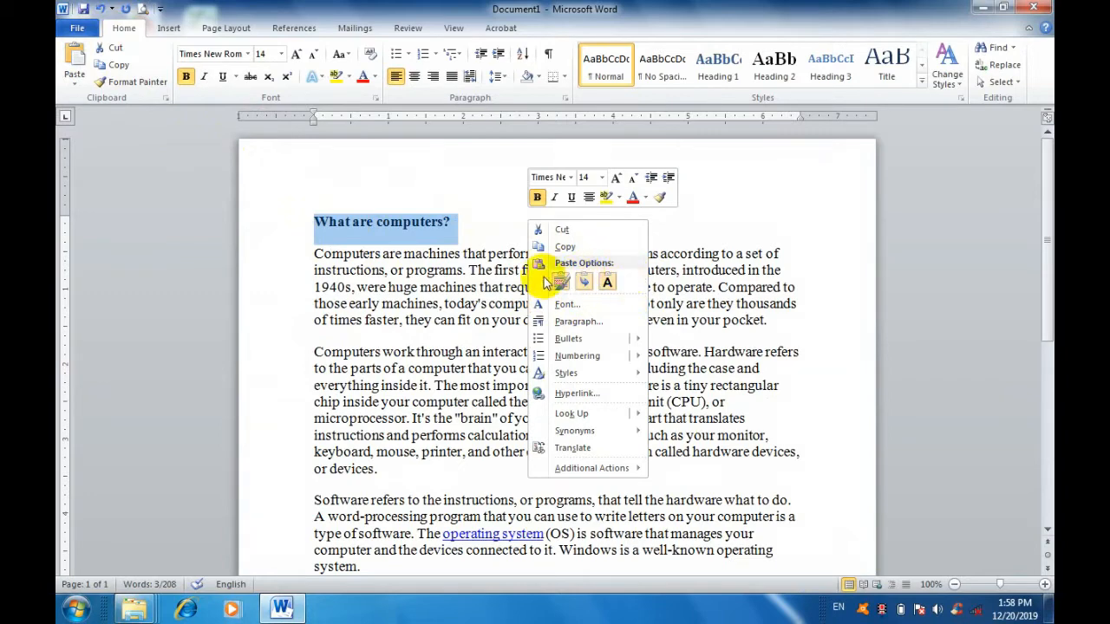
right_click(493, 220)
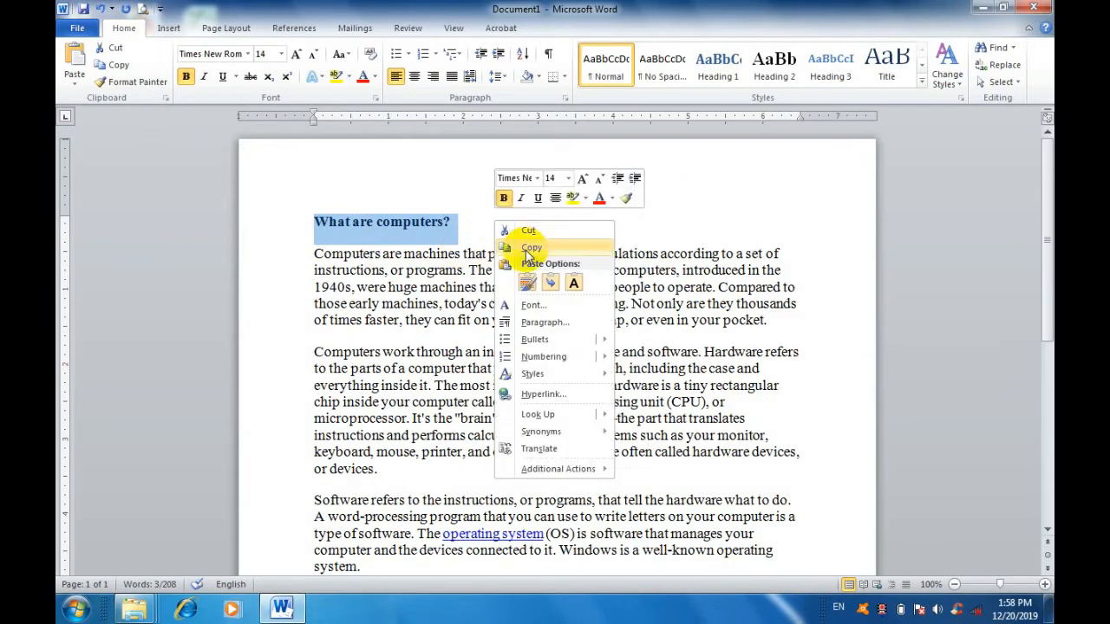
left_click(424, 225)
left_click(477, 219)
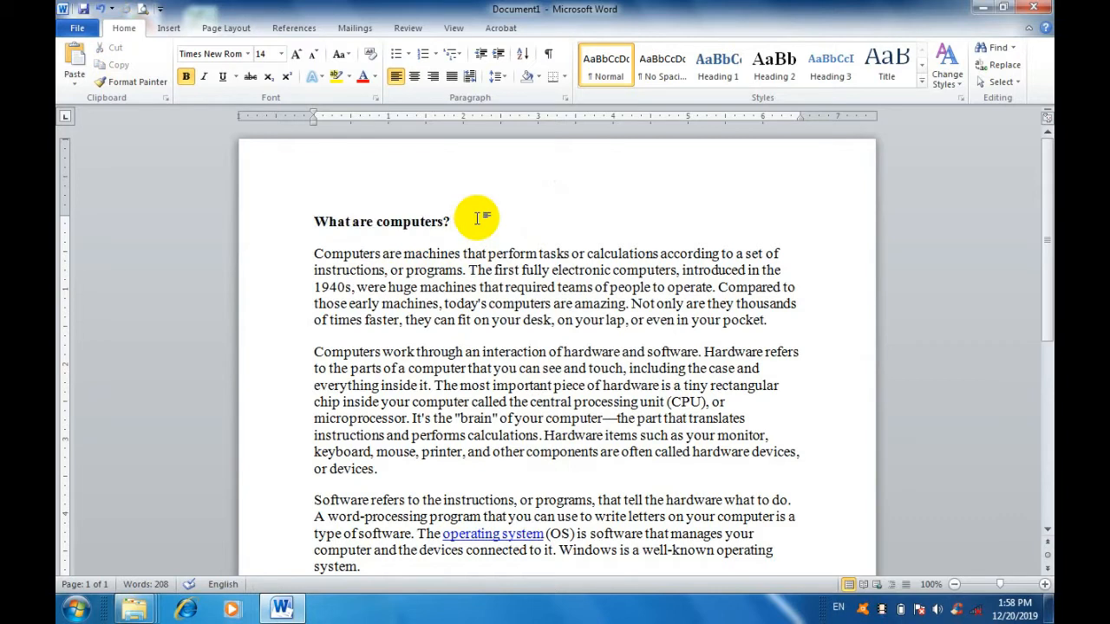
key("Return")
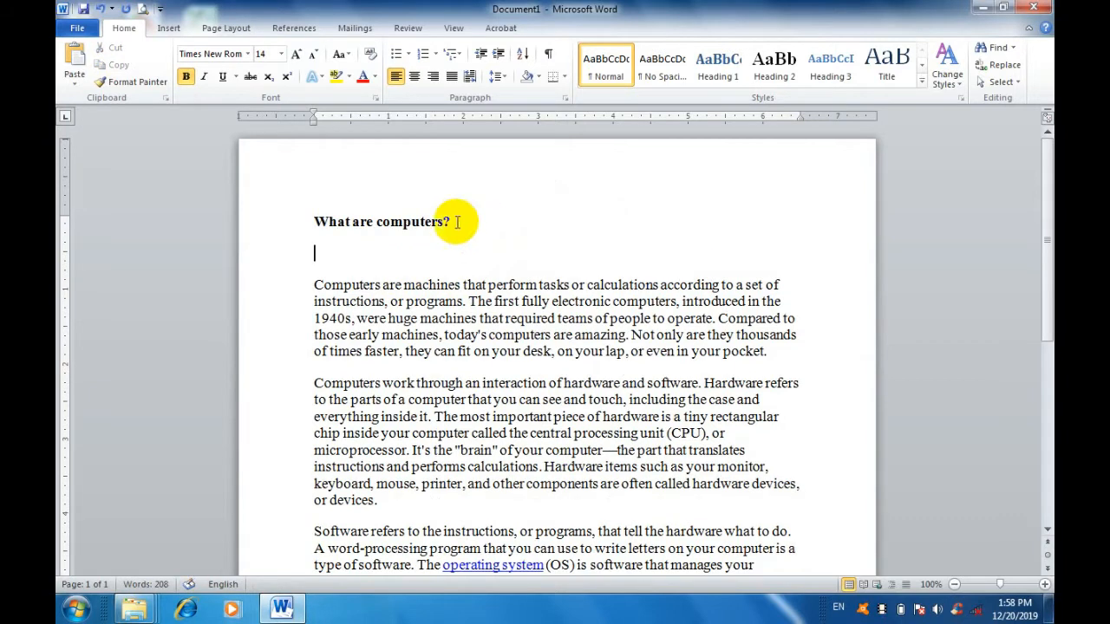
left_click(71, 63)
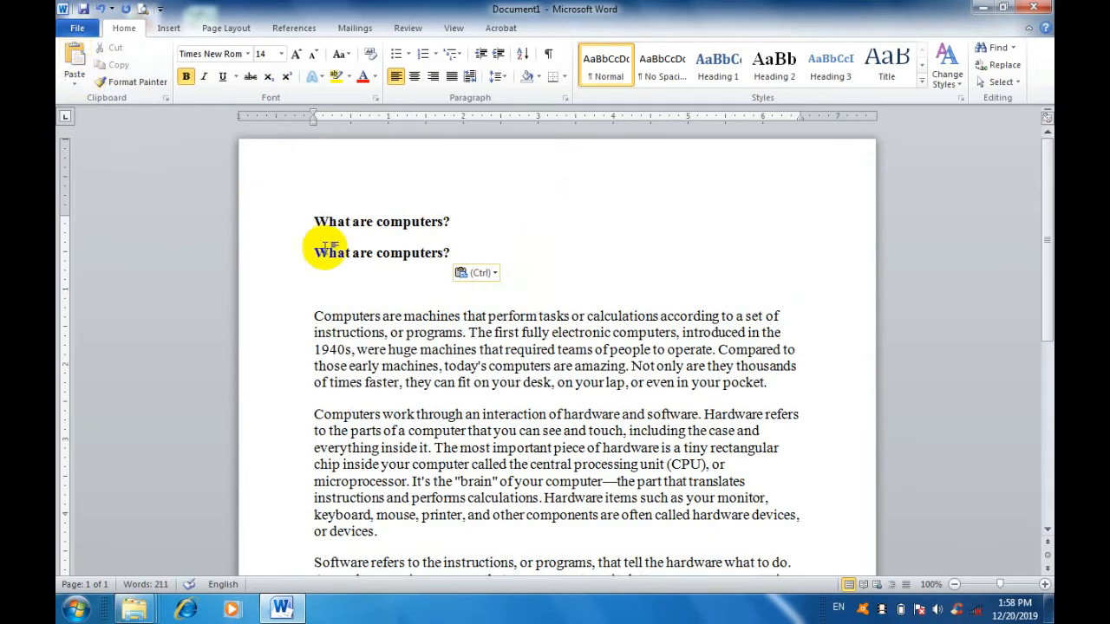
Undo the pasted heading and the new line added below the original heading.
left_click(102, 10)
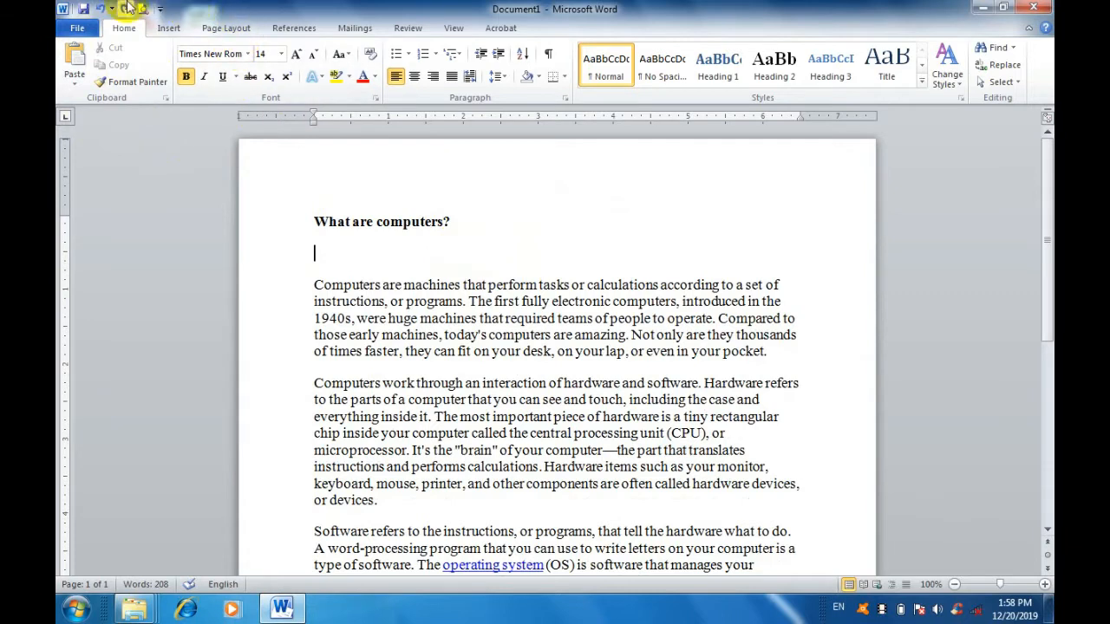
left_click(102, 9)
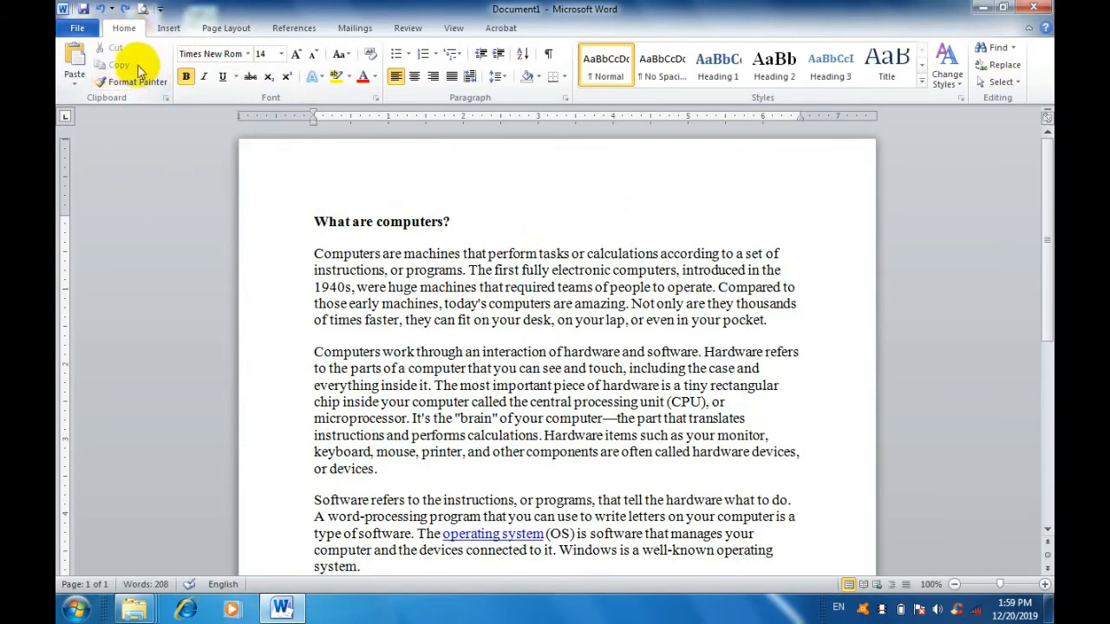
left_click(116, 47)
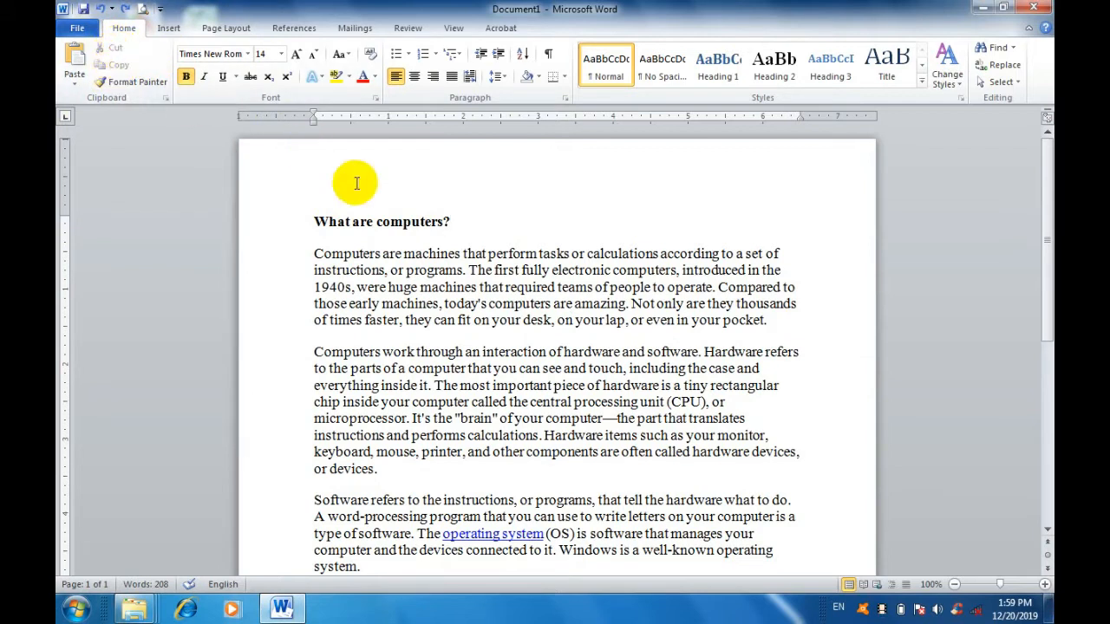
Select the heading "What are computers?" and preview the available fonts on it without applying one.
left_click(299, 217)
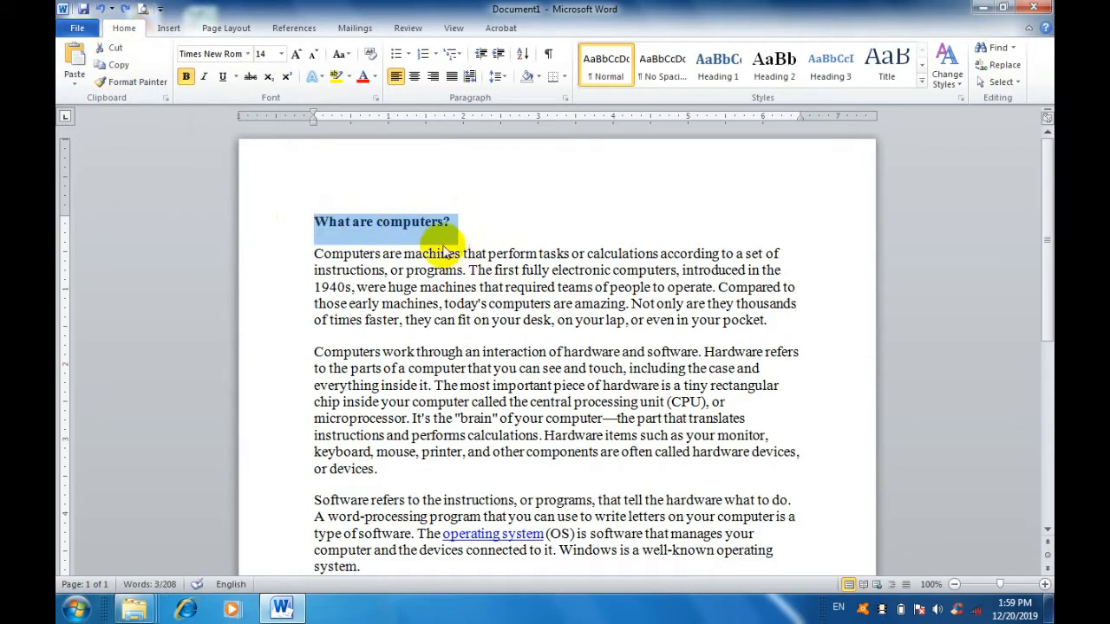
left_click(439, 190)
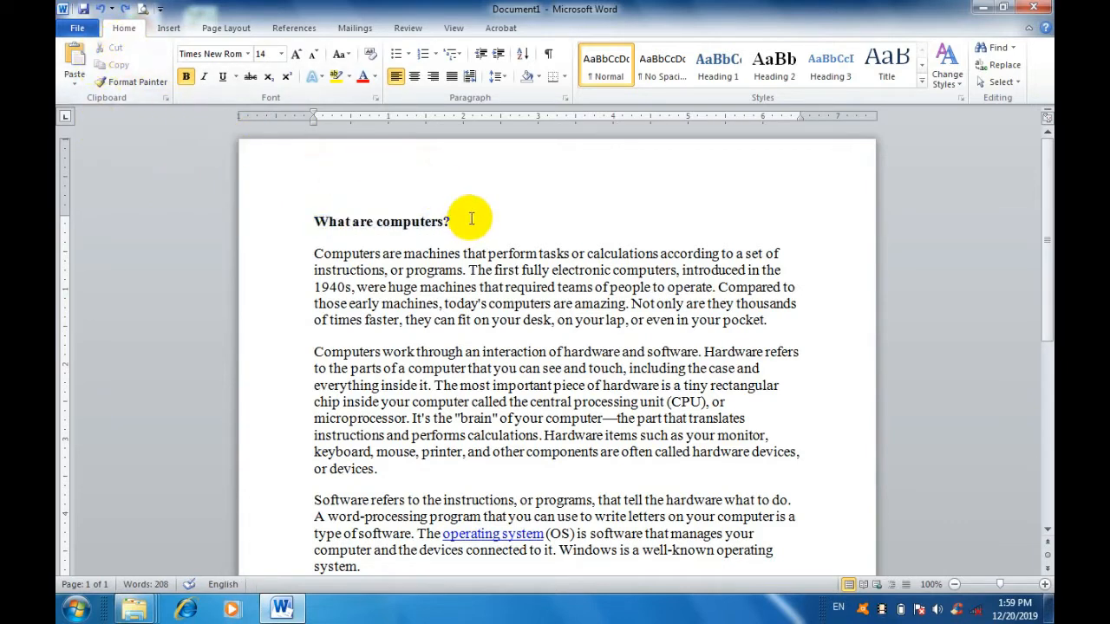
left_click_drag(469, 218, 330, 223)
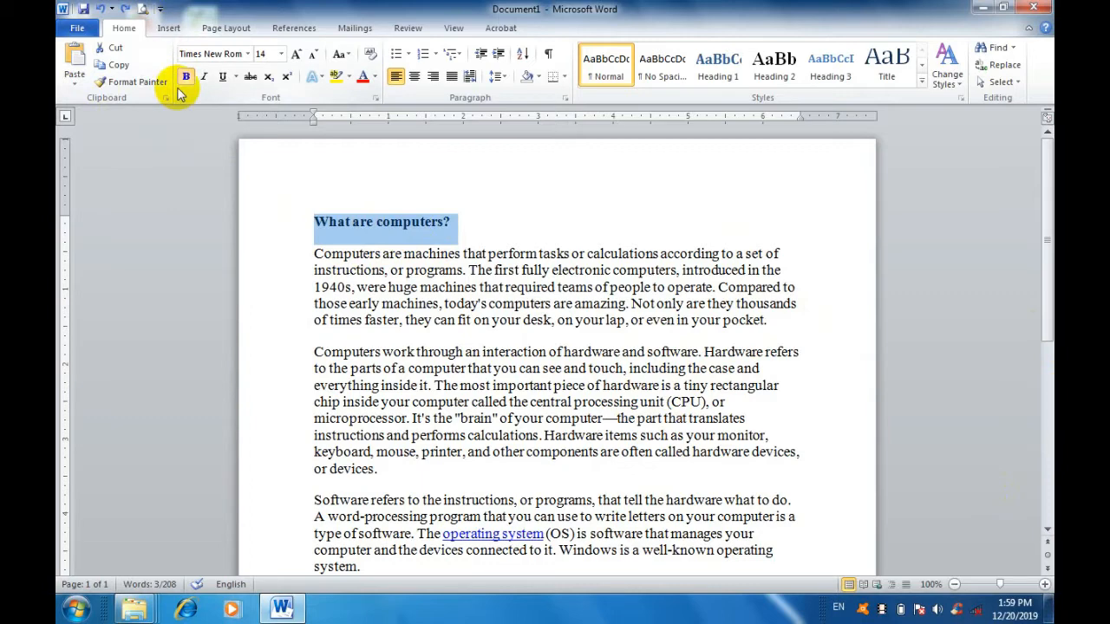
left_click(248, 53)
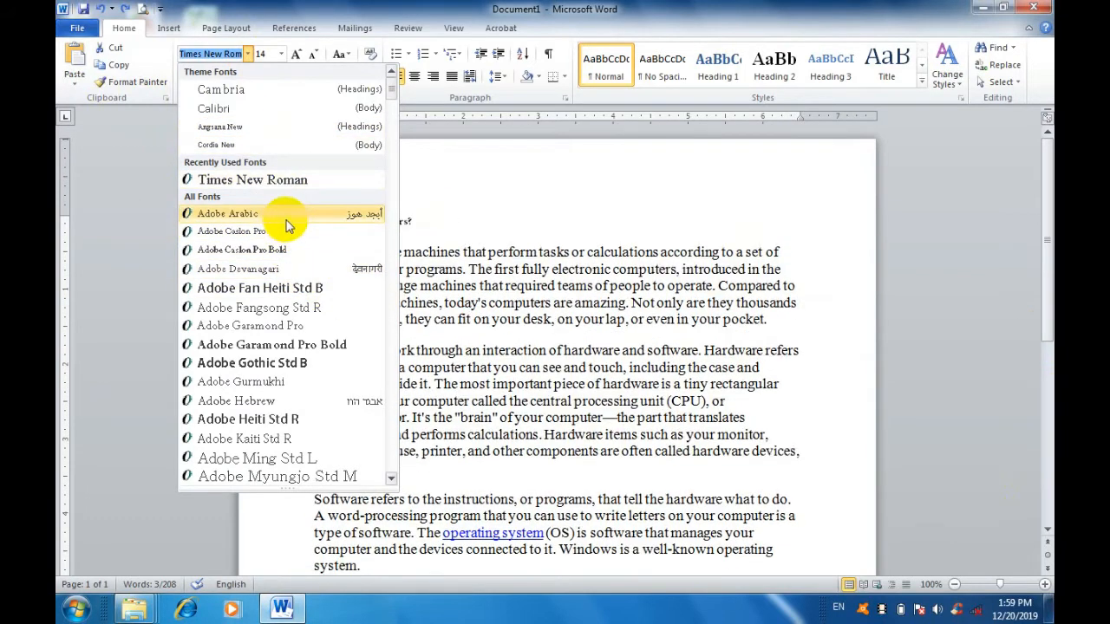
left_click(461, 243)
left_click(419, 287)
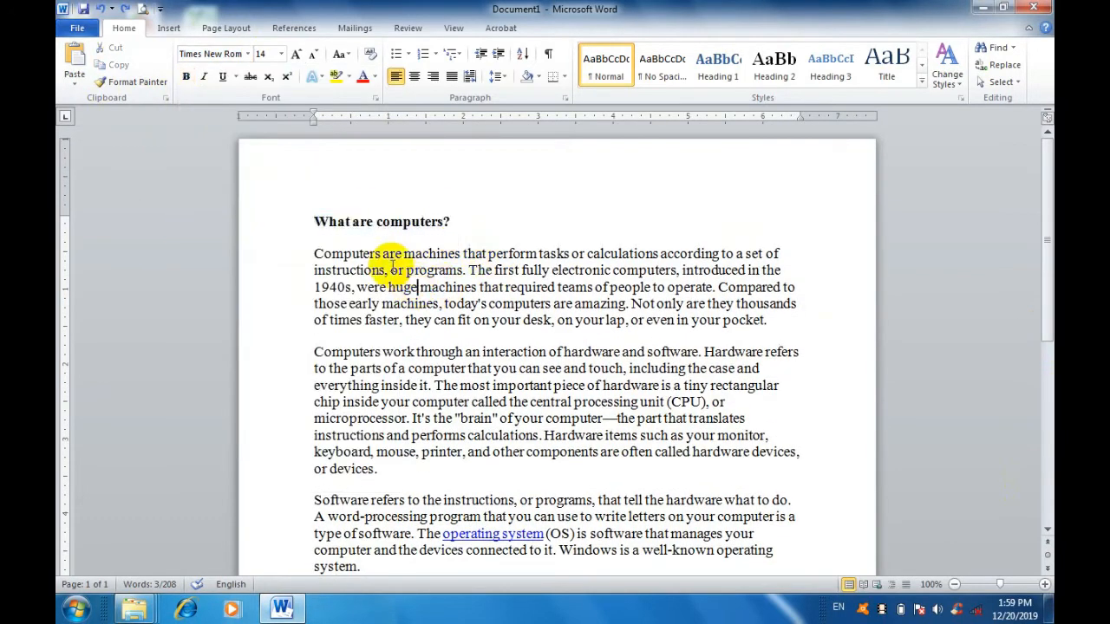
Select the heading with the first two paragraphs, view the available fonts, and close the list without choosing one.
left_click_drag(312, 218, 776, 471)
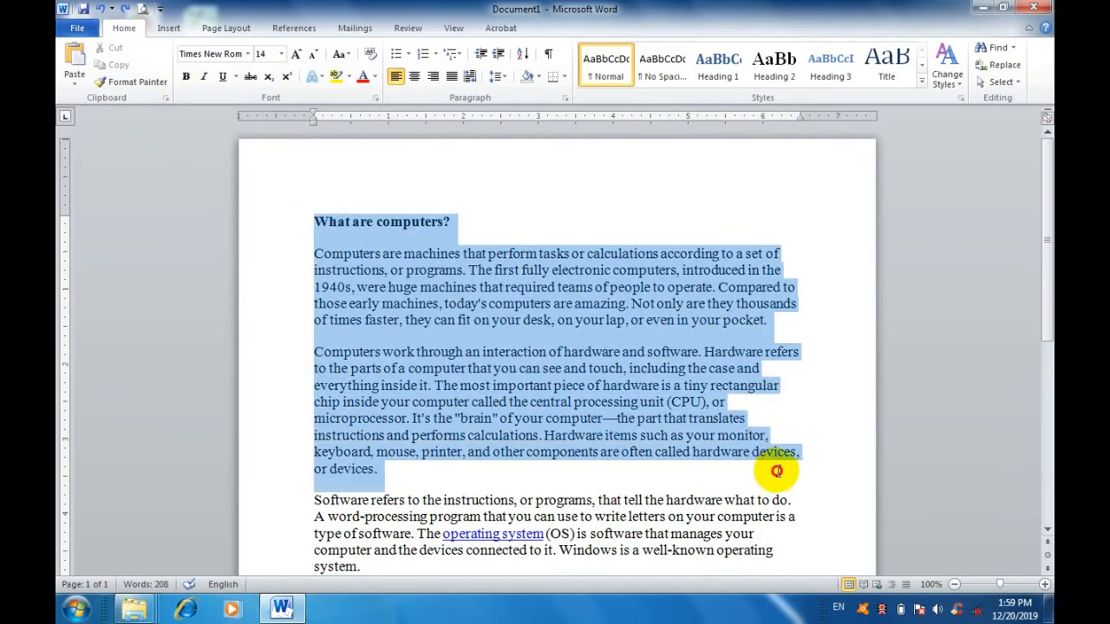
left_click(247, 53)
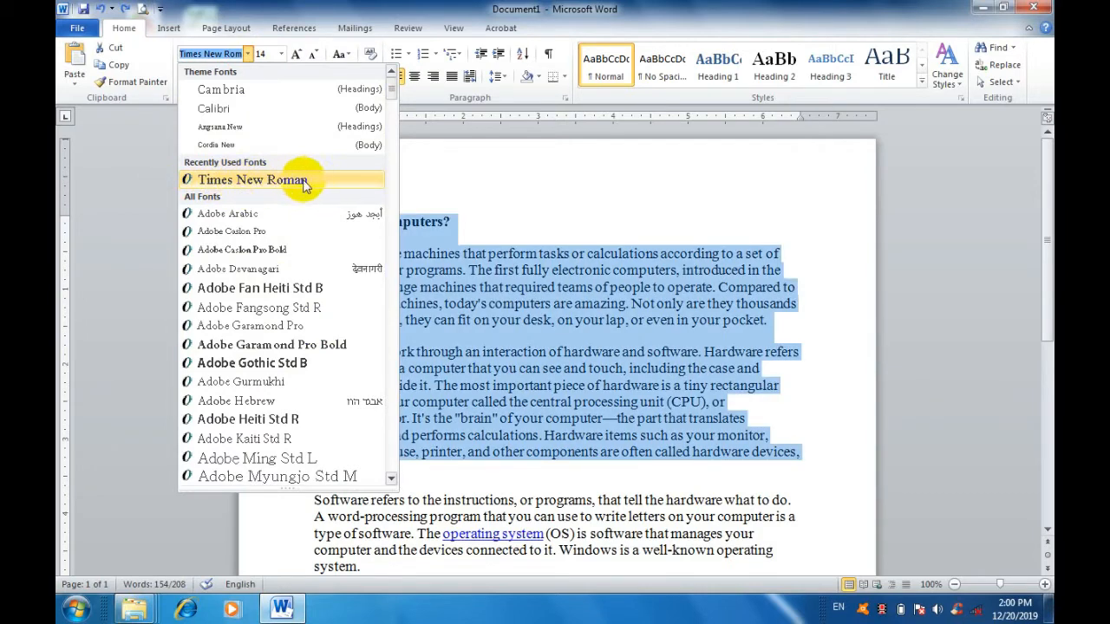
left_click(315, 9)
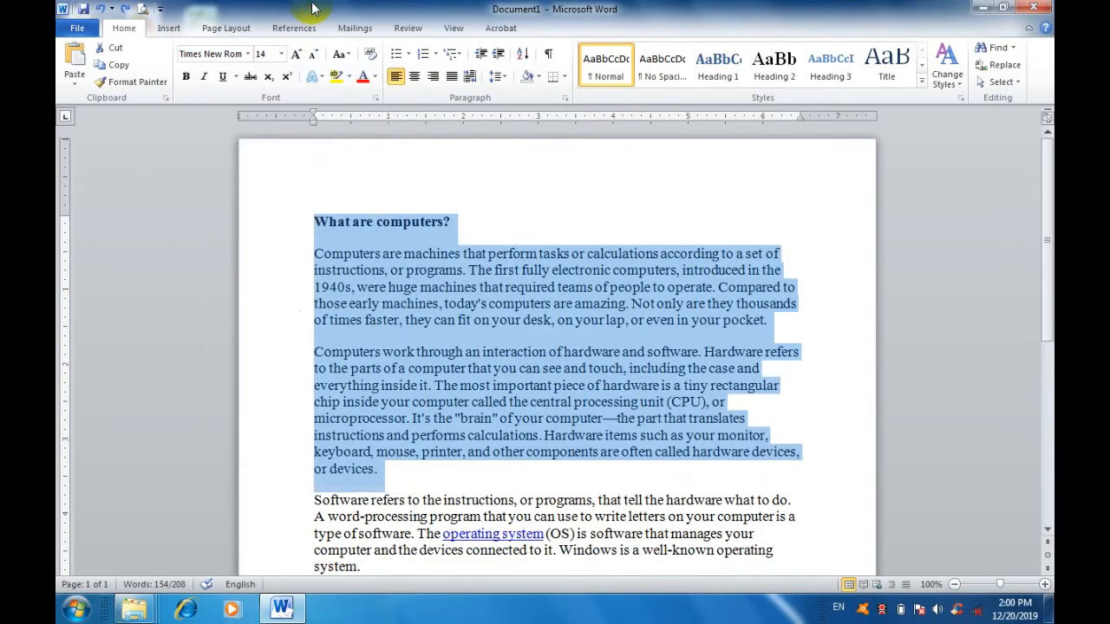
Set the font size of the selected heading and first two paragraphs to 14, and deselect the text.
left_click(282, 54)
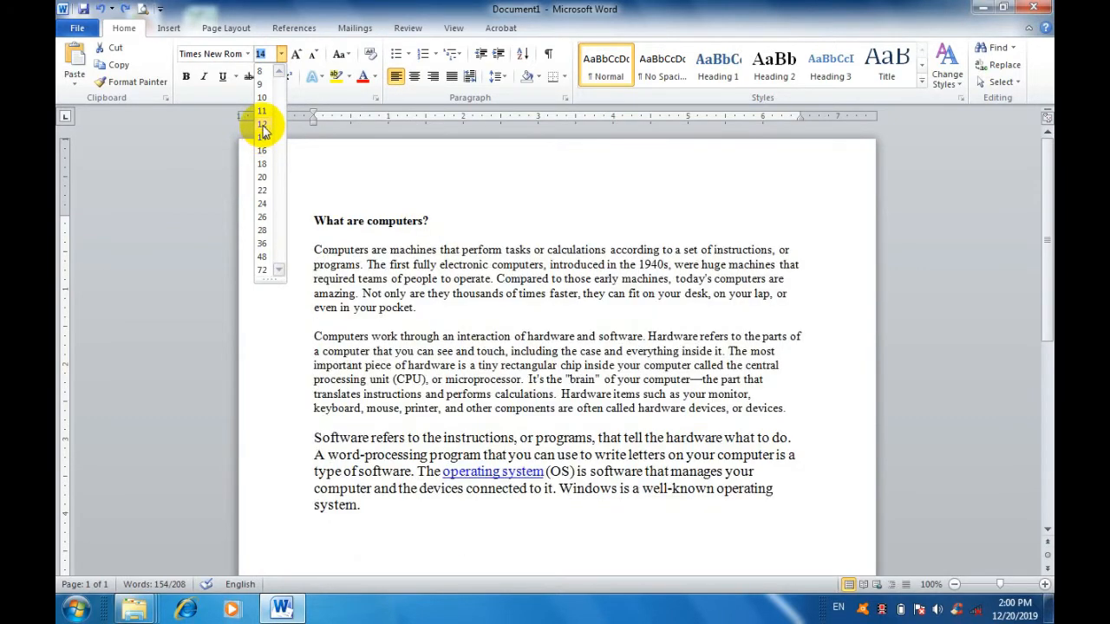
left_click(262, 136)
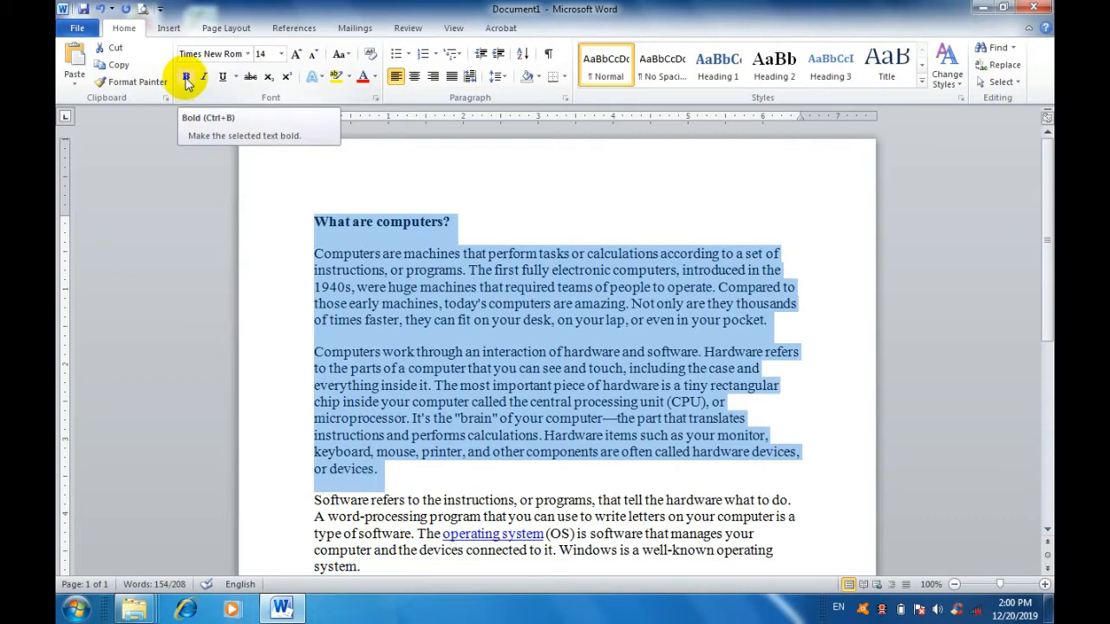
left_click(379, 291)
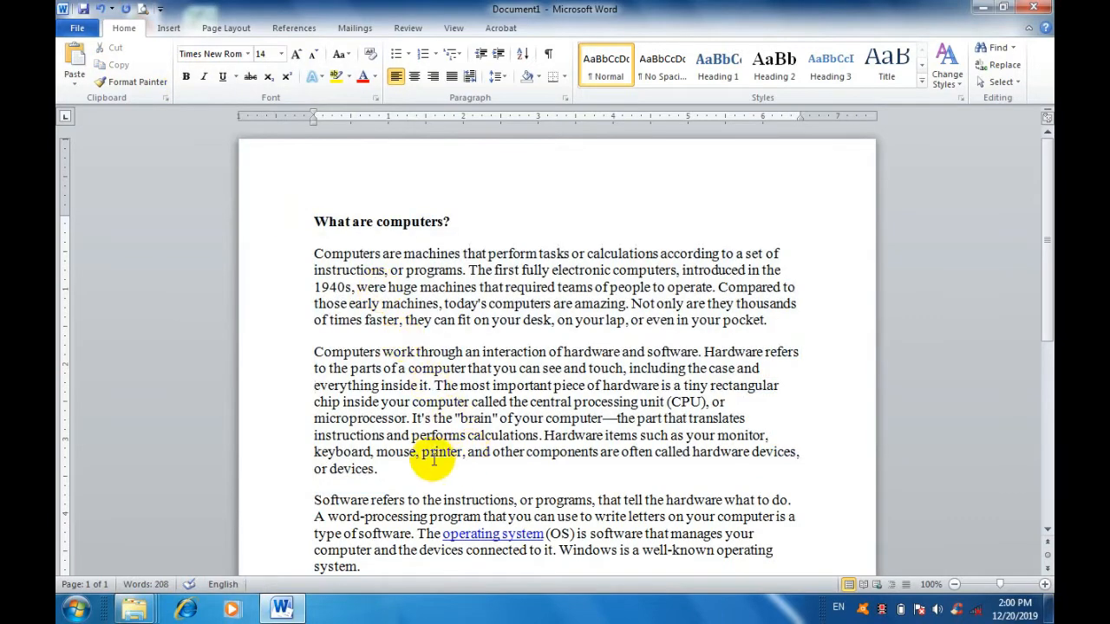
Select the first two body paragraphs and try bold and italic on them in turn, removing each format again.
left_click_drag(381, 470, 309, 252)
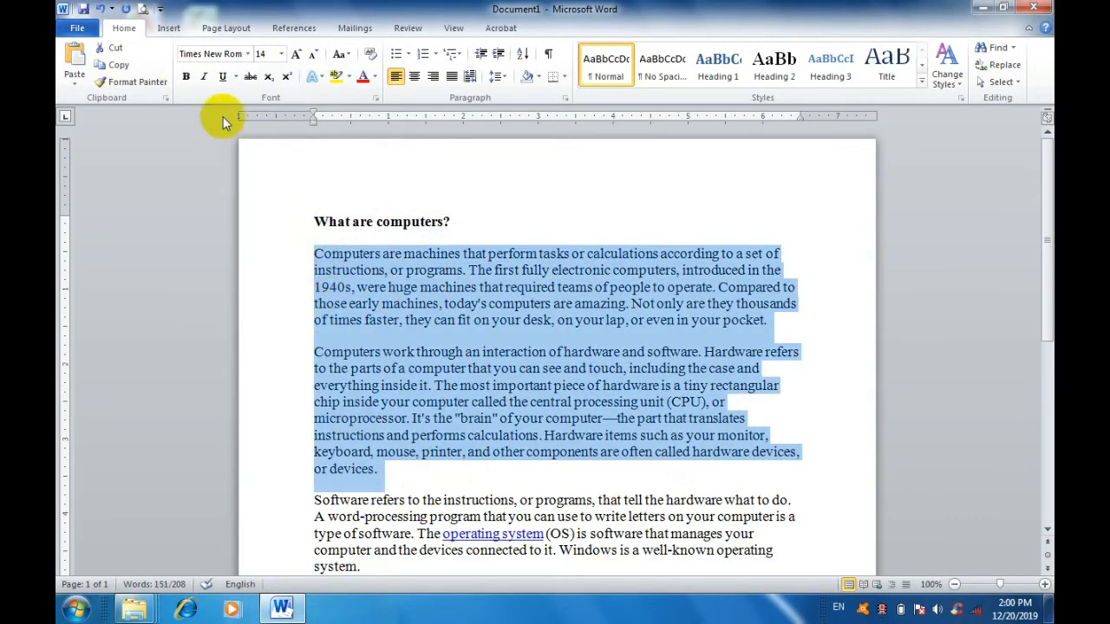
left_click(185, 78)
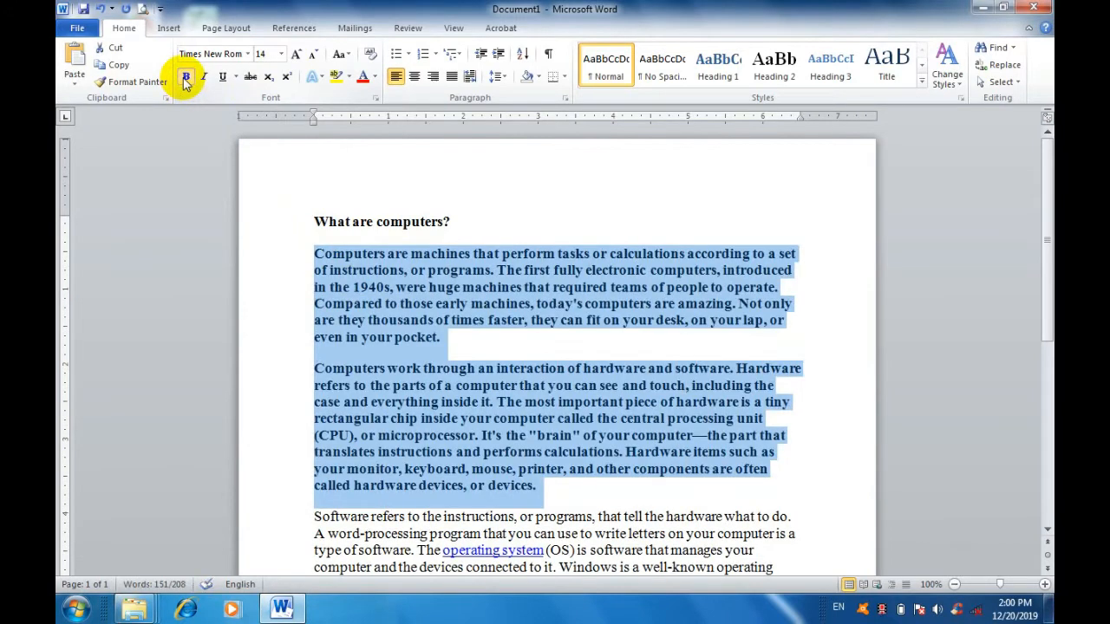
left_click(185, 80)
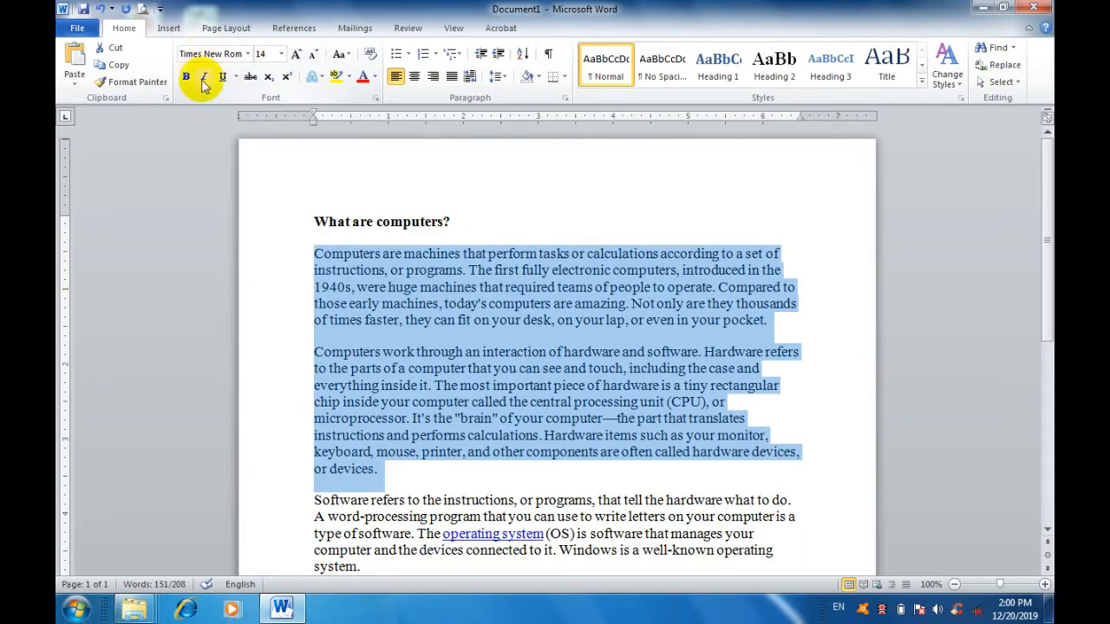
left_click(205, 79)
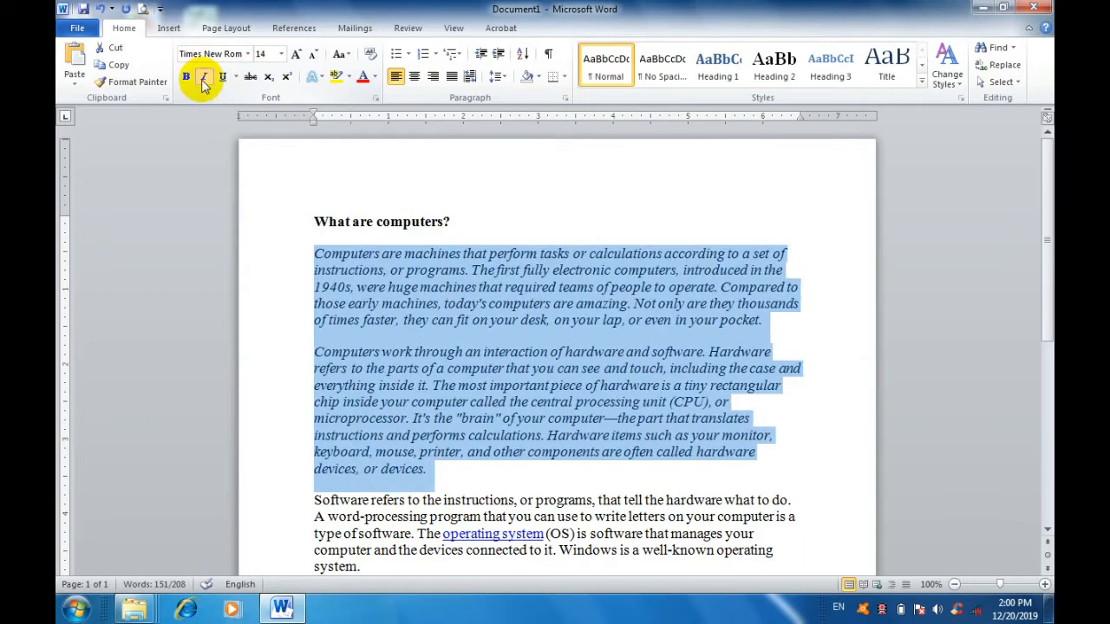
left_click(205, 80)
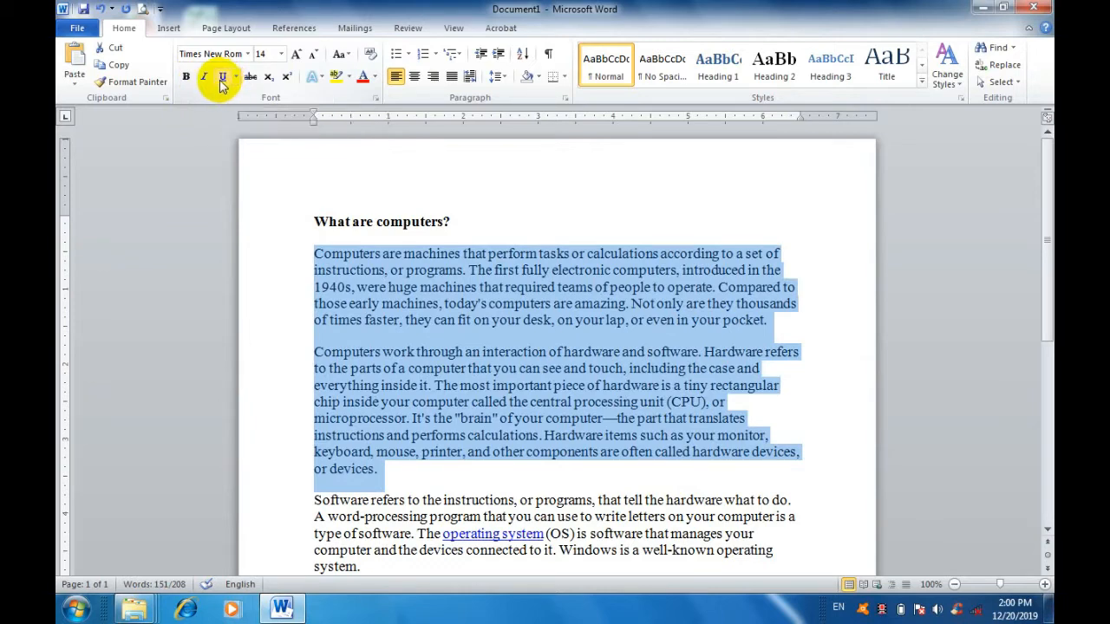
Underline the first two body paragraphs, deselect them to view the result, and undo the underlining.
left_click(223, 80)
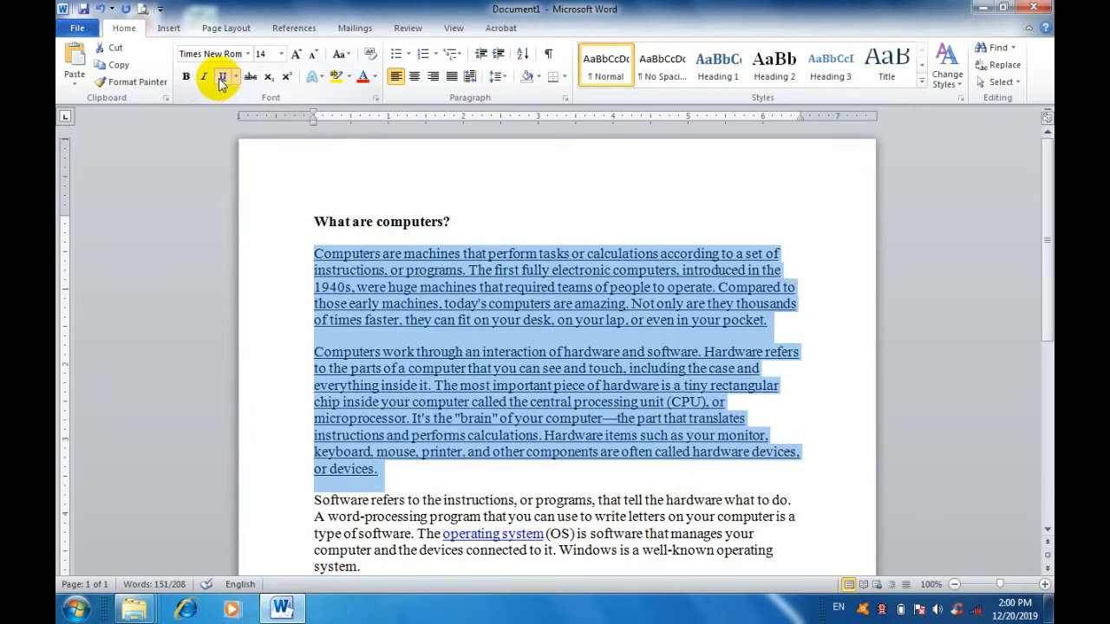
left_click(499, 419)
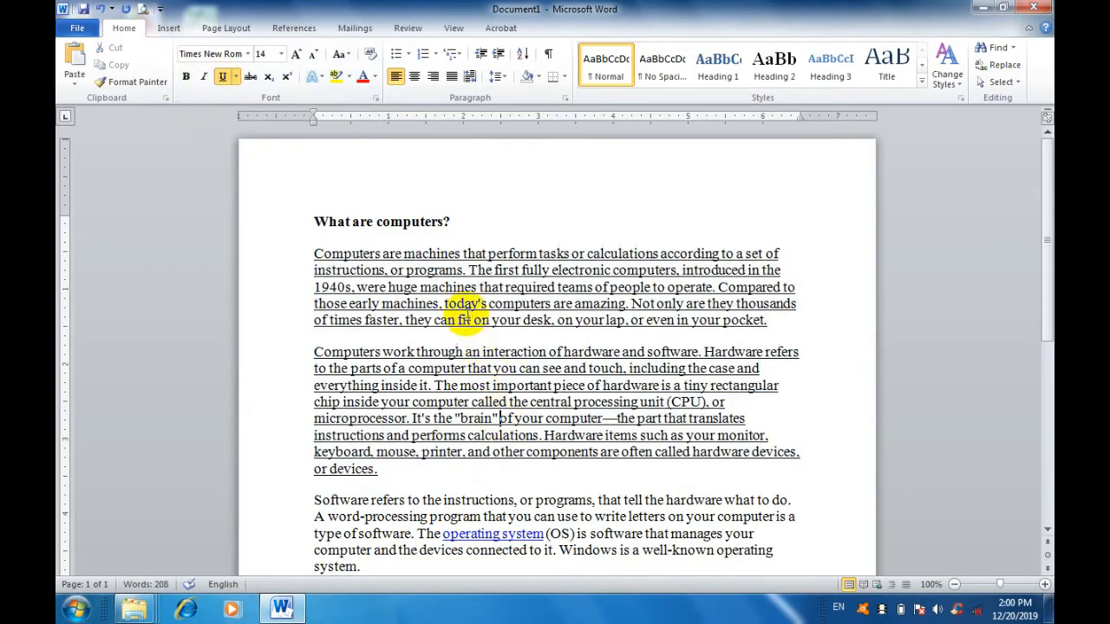
left_click(101, 8)
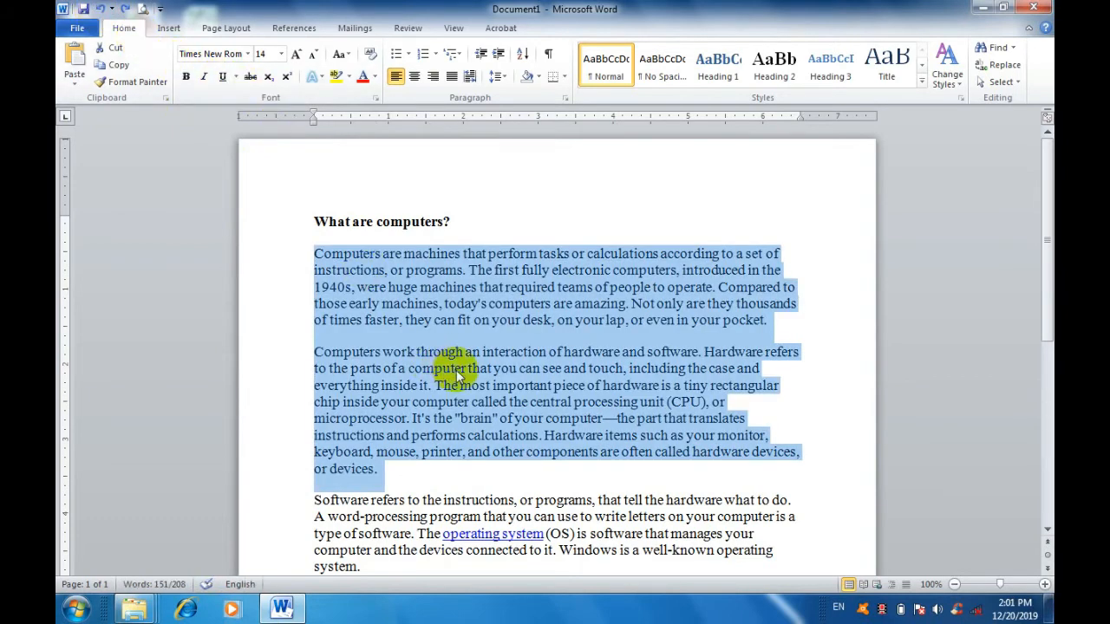
Apply strikethrough to the first two body paragraphs, deselect them to view the result, and undo the strikethrough.
left_click(252, 78)
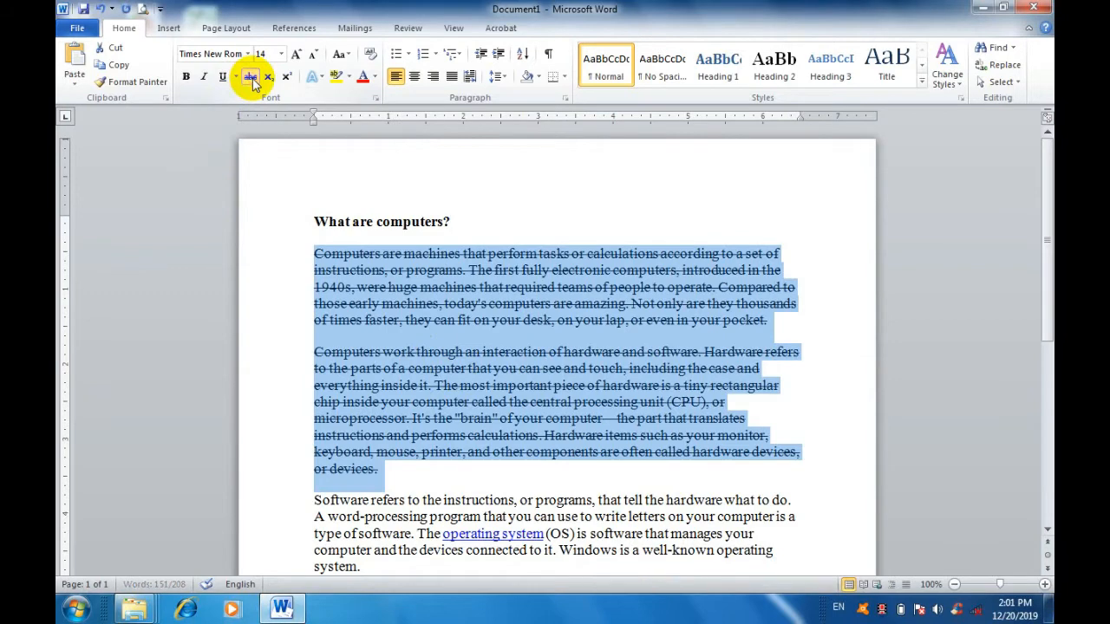
left_click(469, 435)
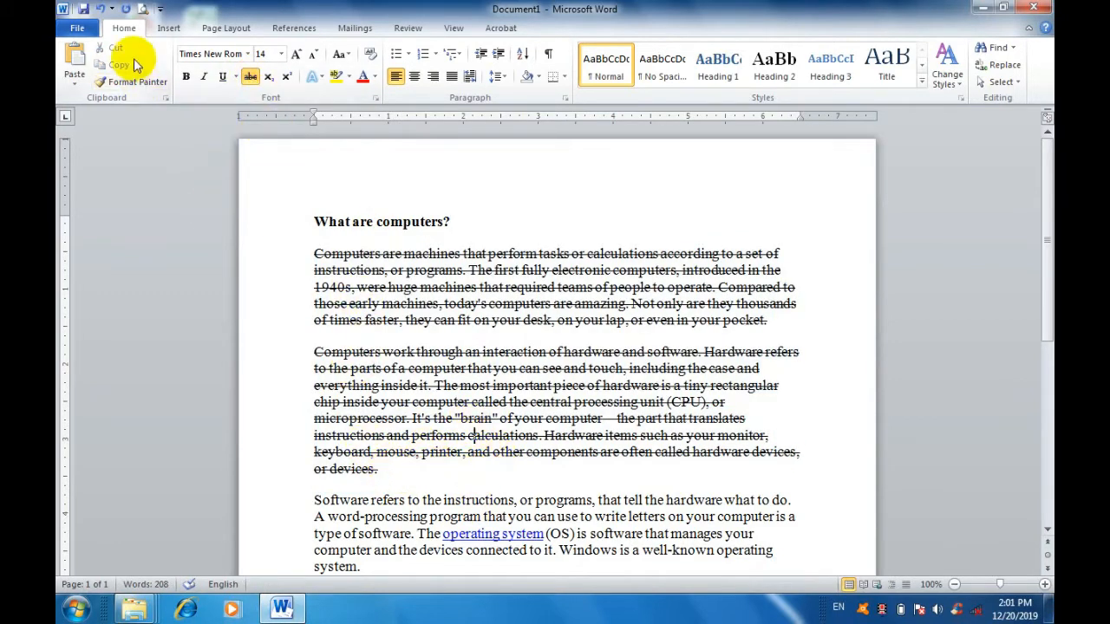
left_click(100, 10)
Add a line below the heading "What are computers?" and enter H2O on it with the 2 as subscript.
left_click(388, 223)
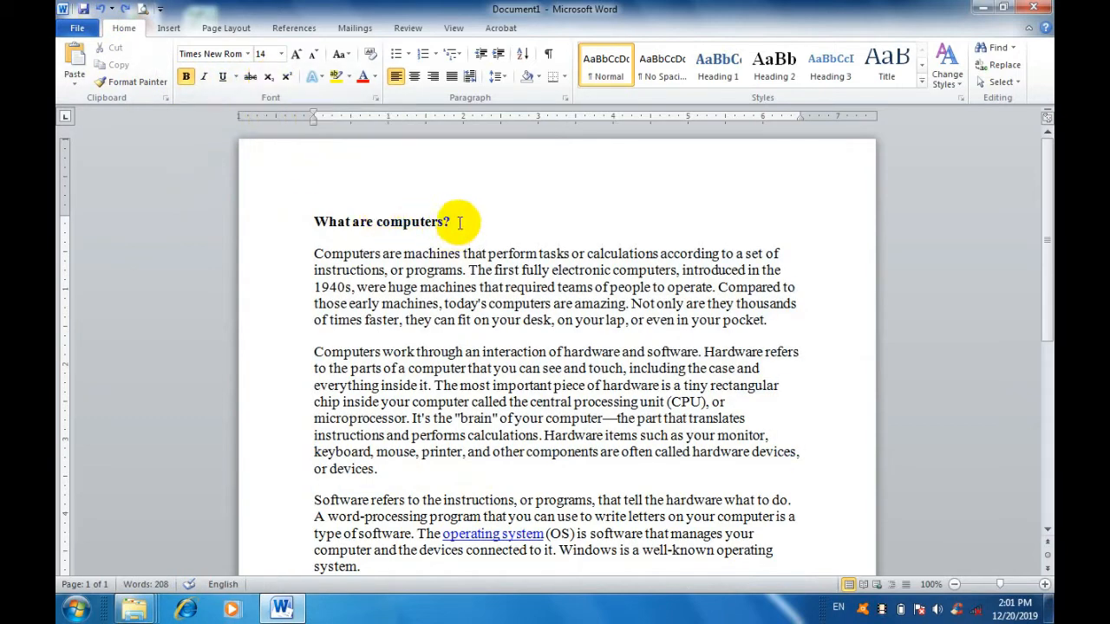
key("Return")
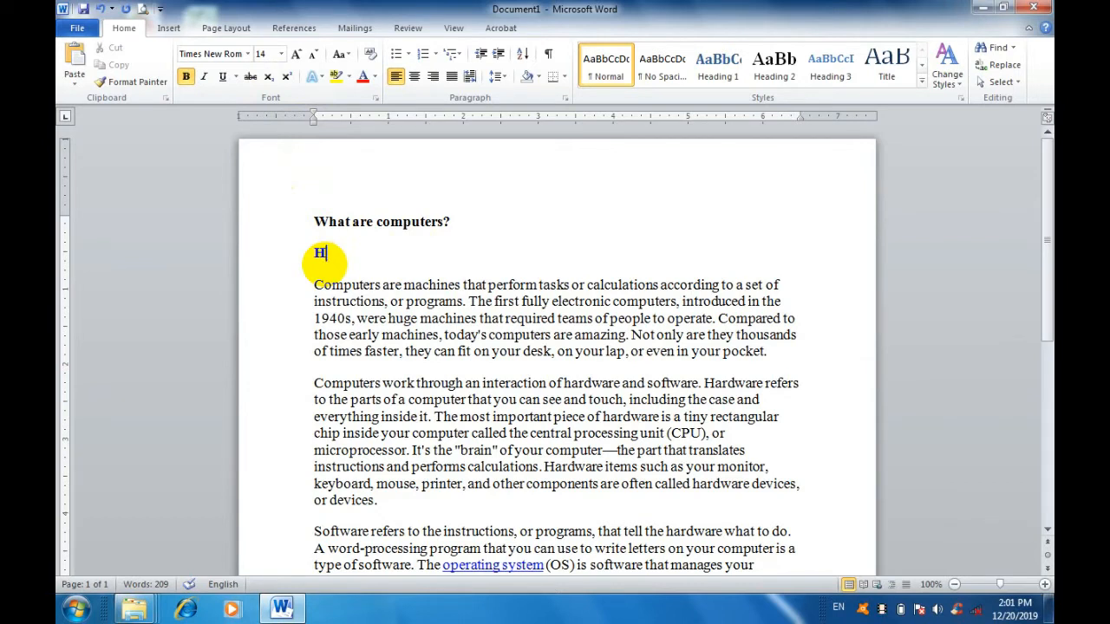
left_click(271, 78)
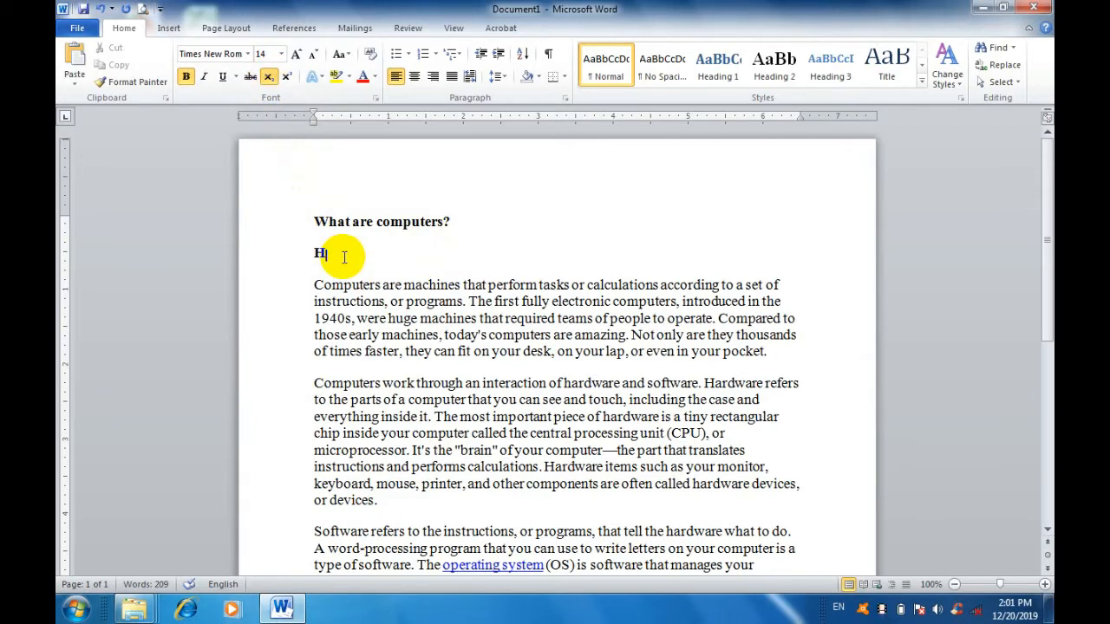
left_click(271, 81)
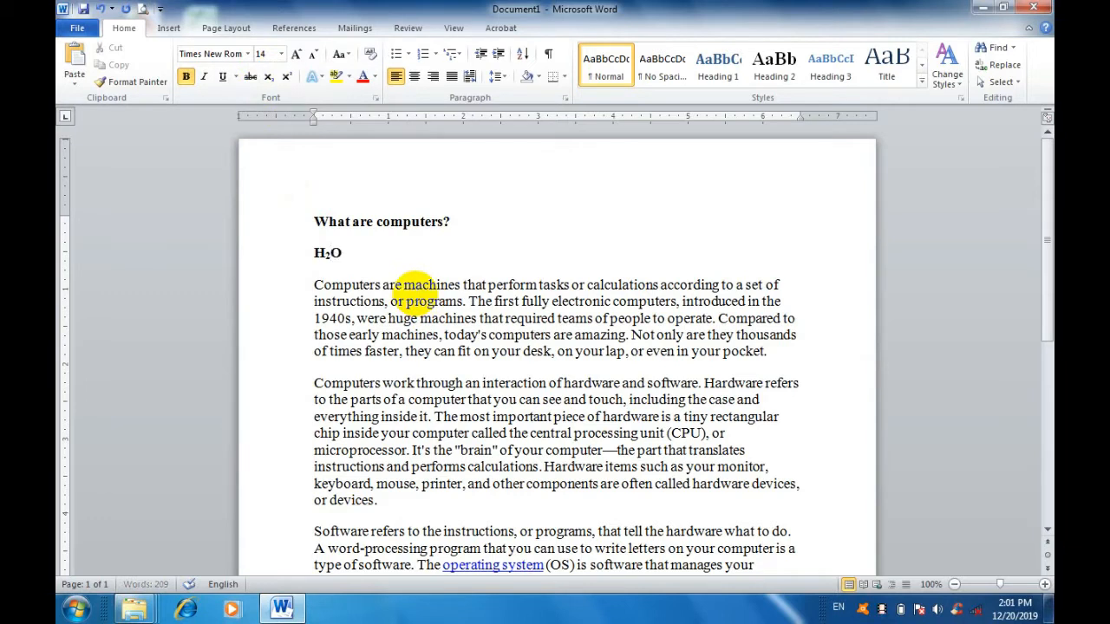
Replace the H2O text below the heading with 2 and try superscript after it.
double_click(325, 251)
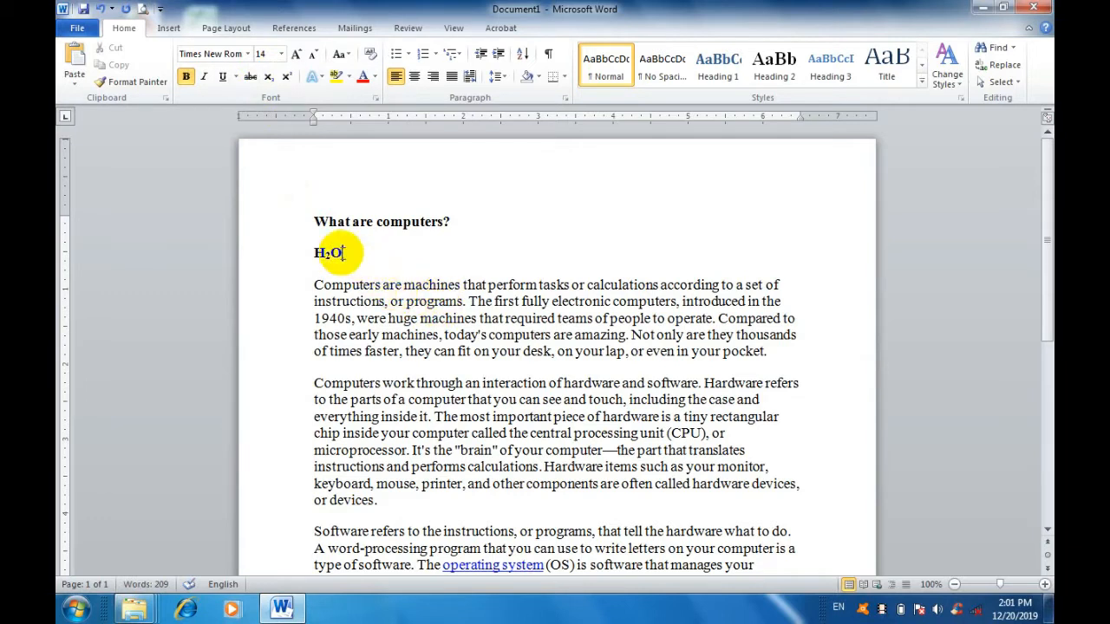
left_click(352, 253)
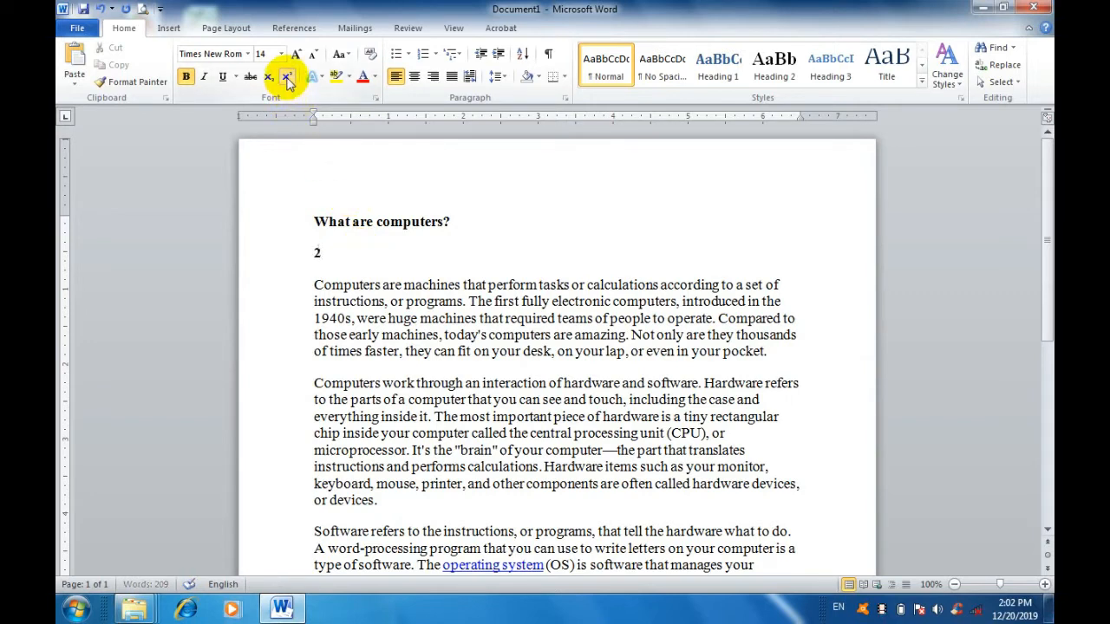
left_click(286, 78)
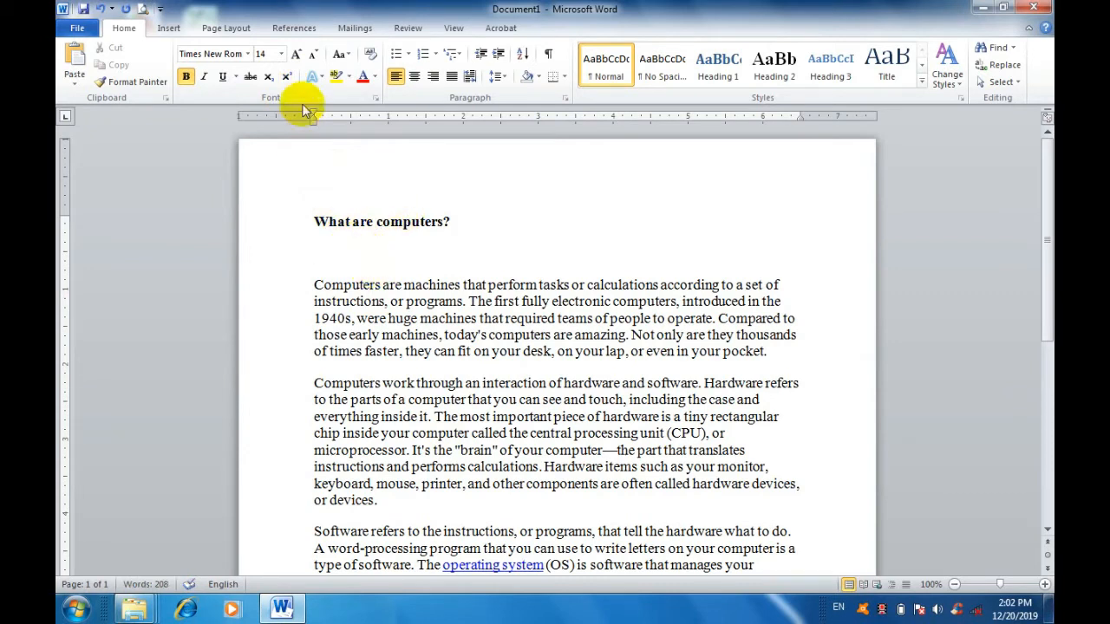
Select the heading "What are computers?", grow its font stepwise to 20, and shrink it to 16.
left_click(450, 223)
left_click_drag(451, 223, 316, 218)
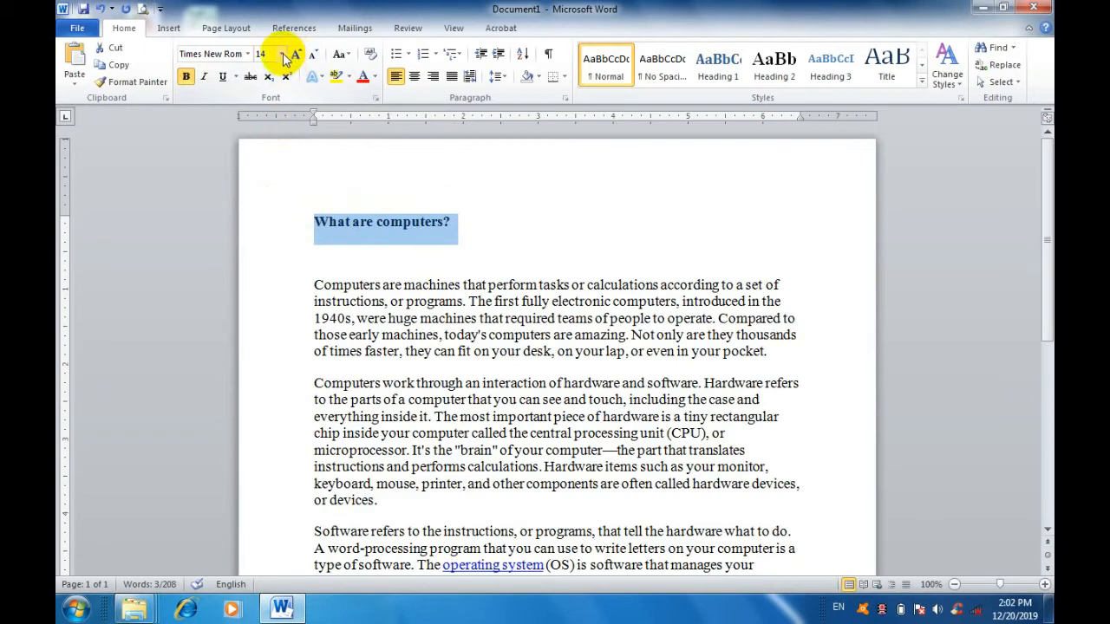
left_click(282, 55)
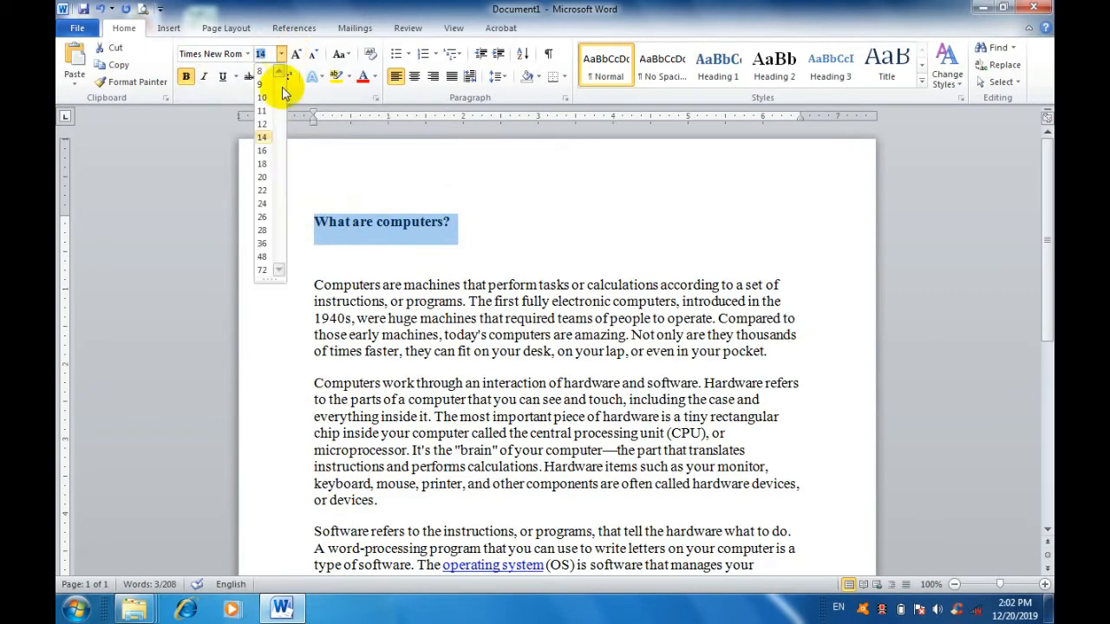
left_click(294, 28)
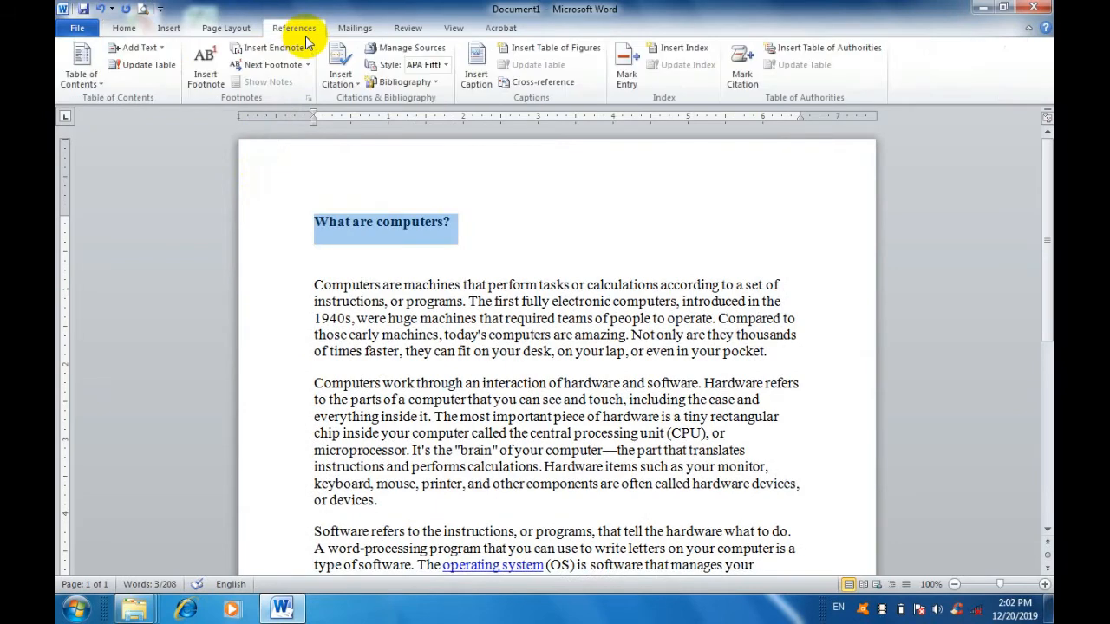
left_click(131, 30)
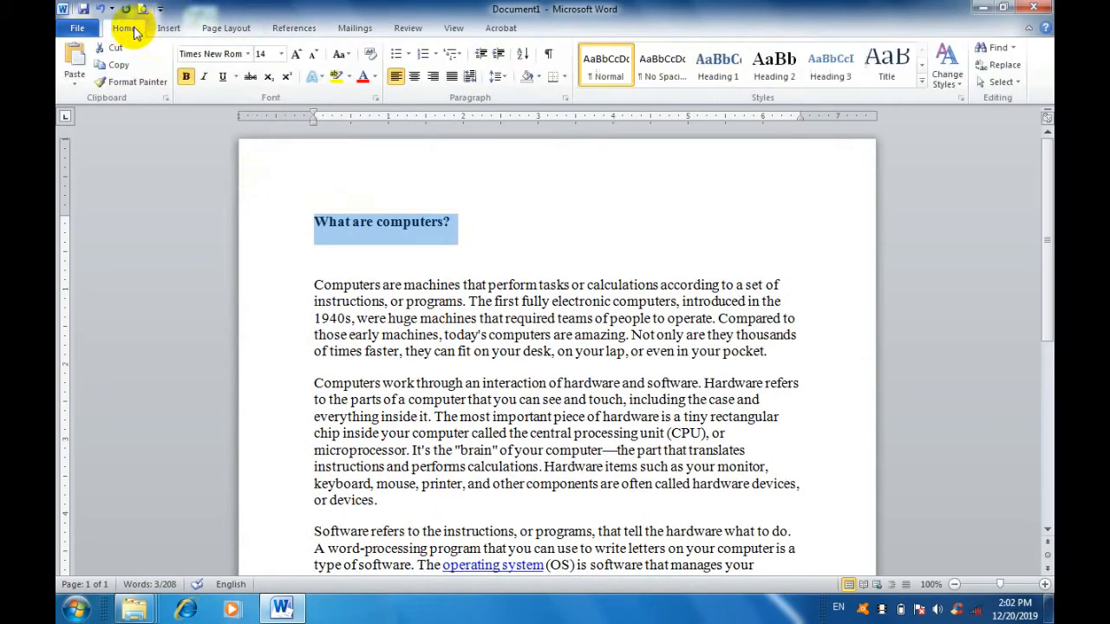
left_click(298, 59)
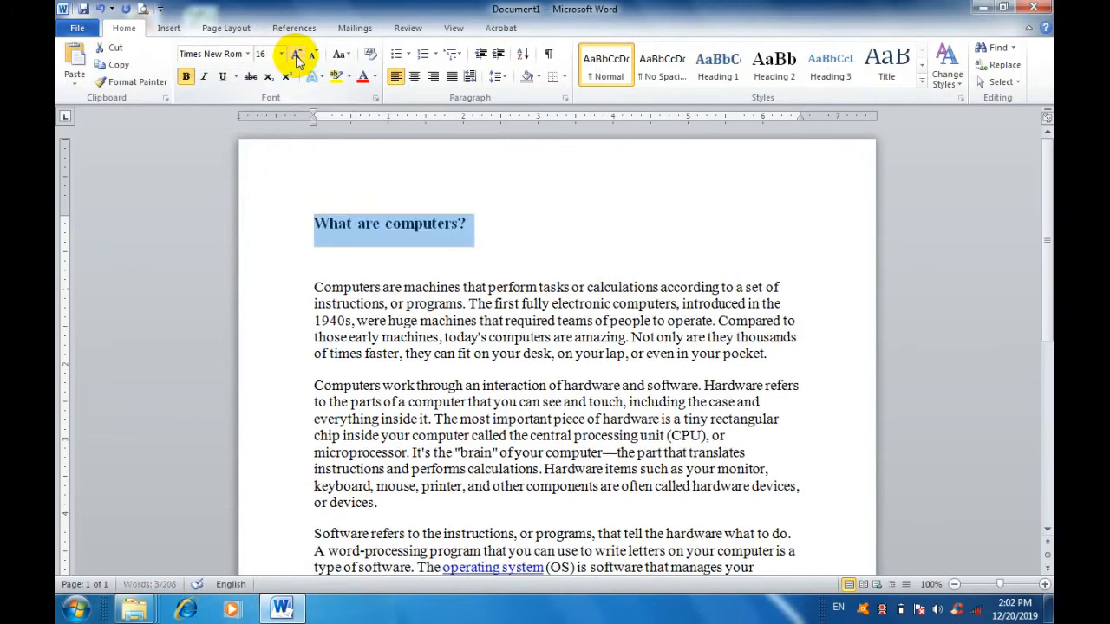
left_click(298, 59)
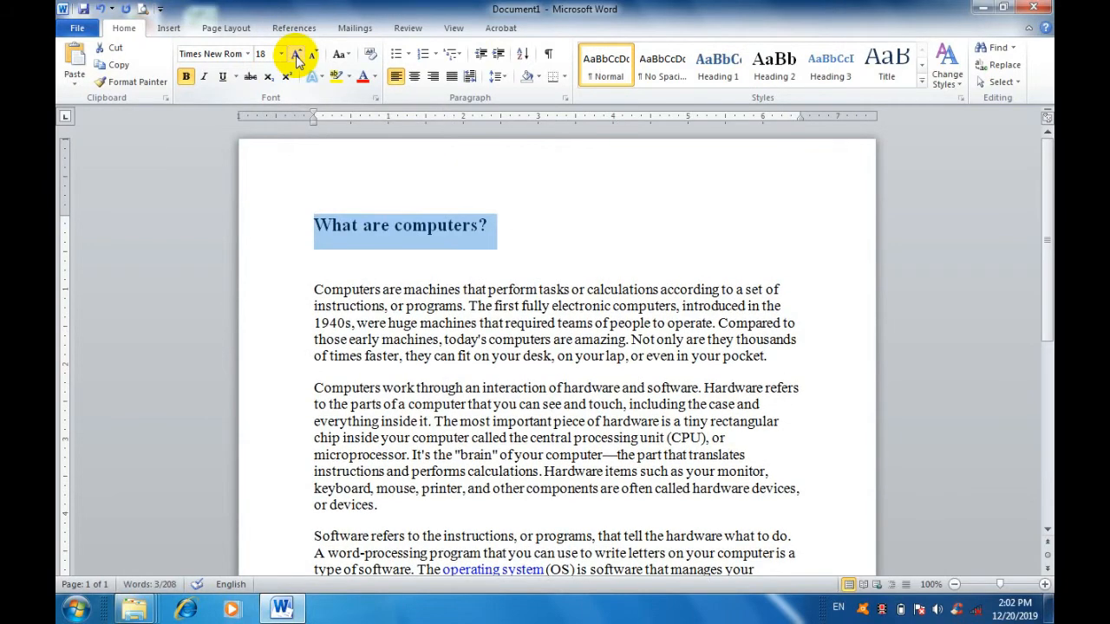
left_click(297, 59)
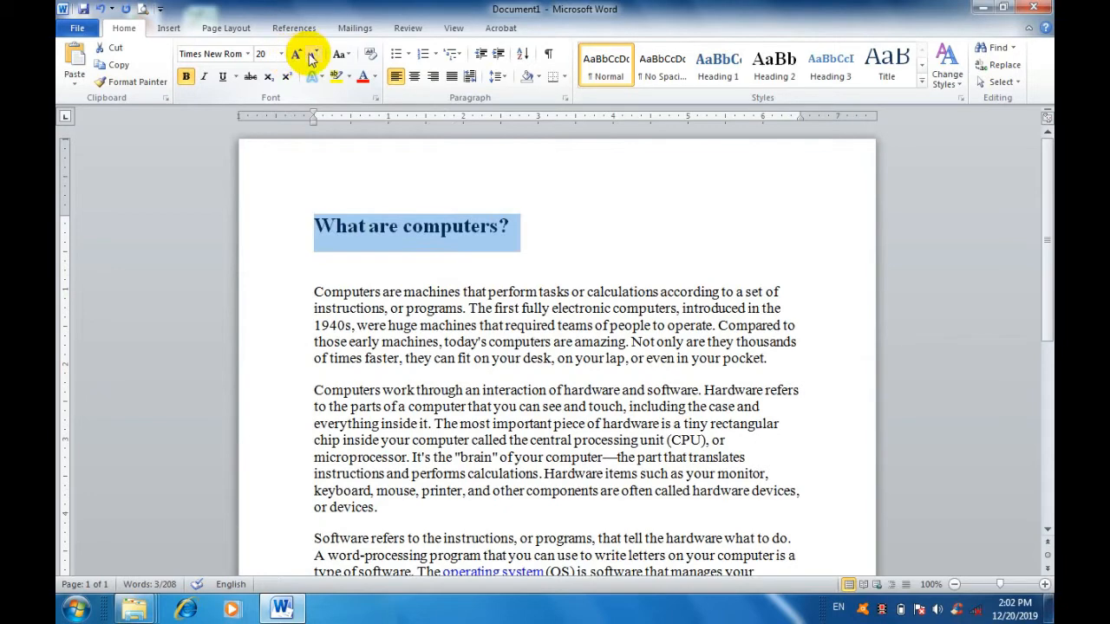
left_click(314, 59)
left_click(314, 60)
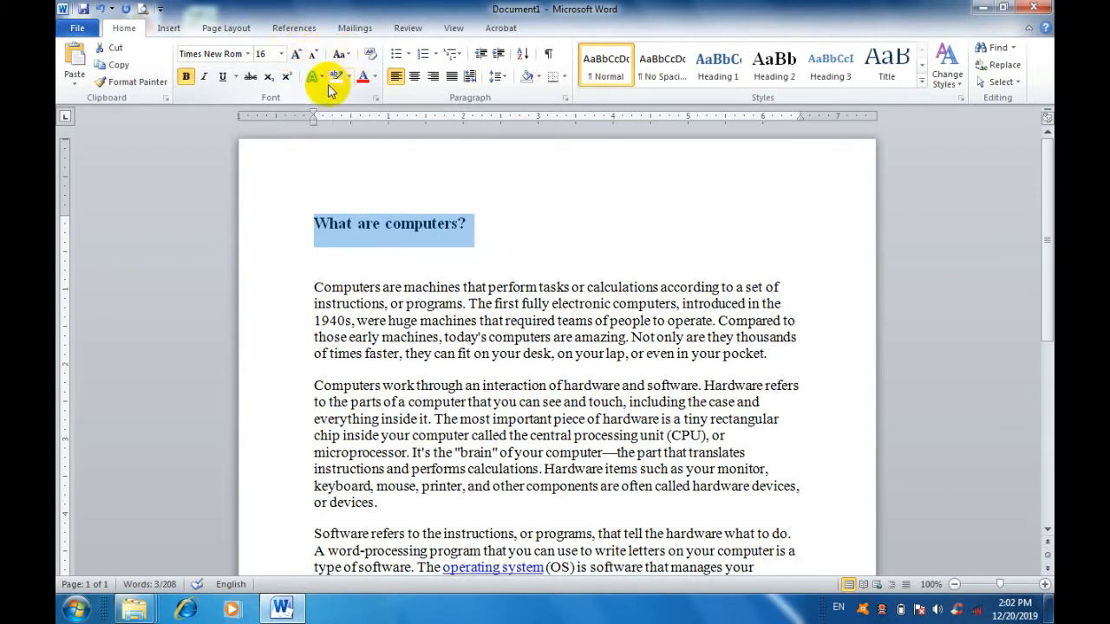
Apply the purple reflected text effect to the heading, view the effects gallery again, and undo the effect.
left_click(318, 78)
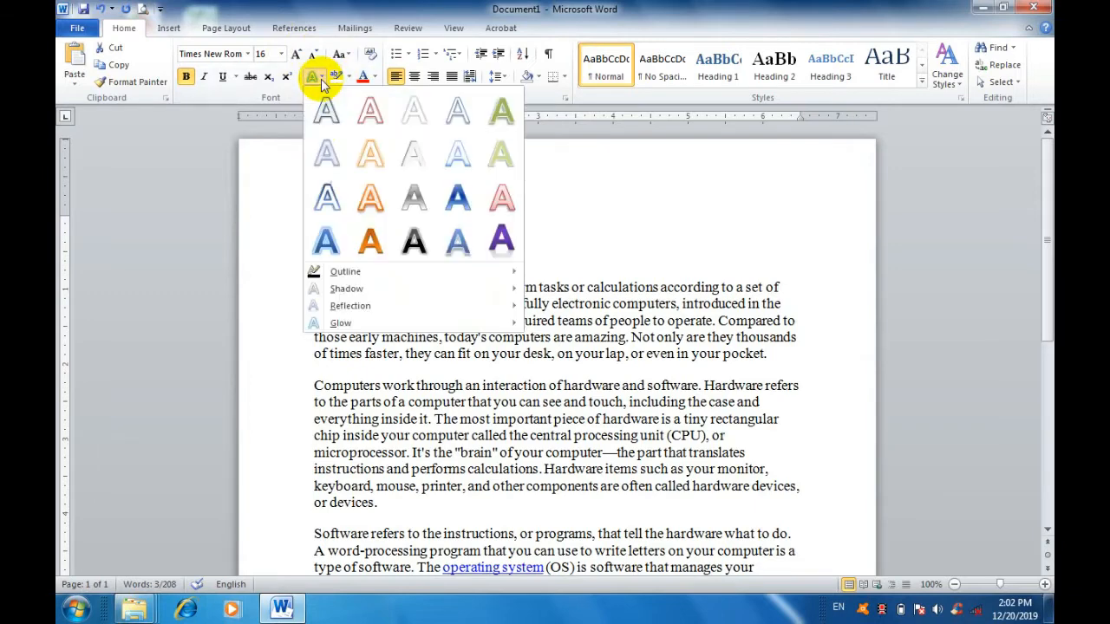
left_click(494, 240)
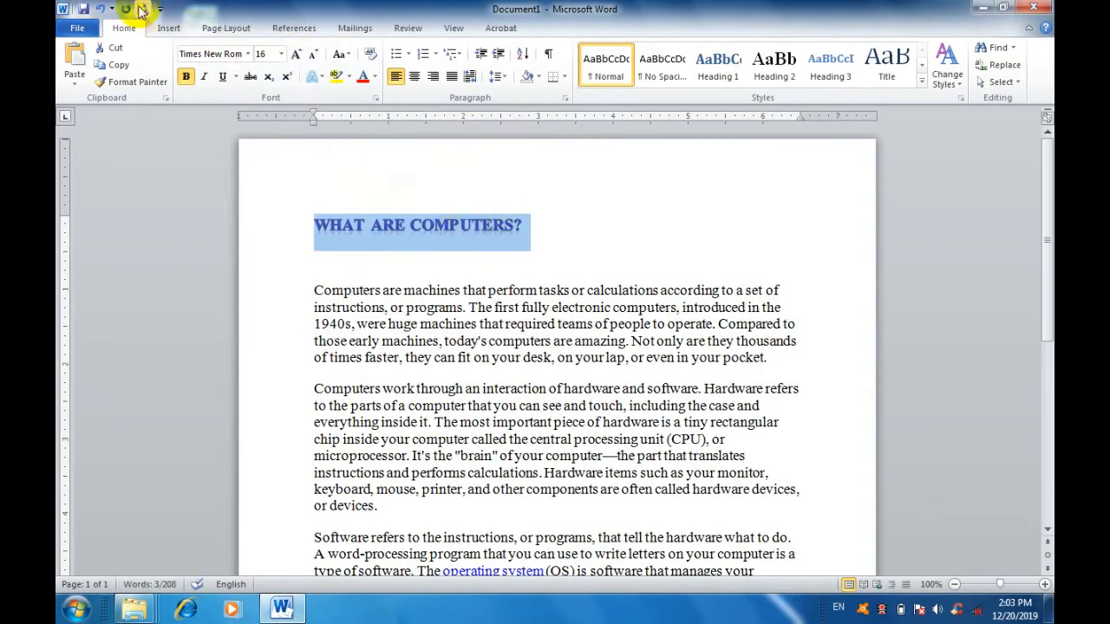
left_click(317, 76)
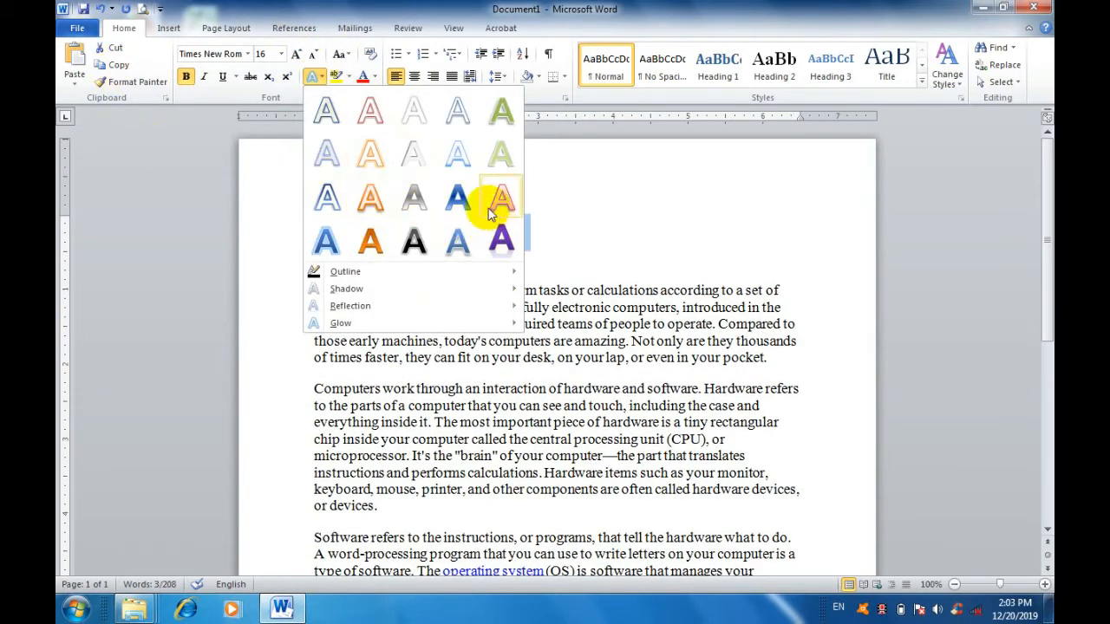
left_click(585, 210)
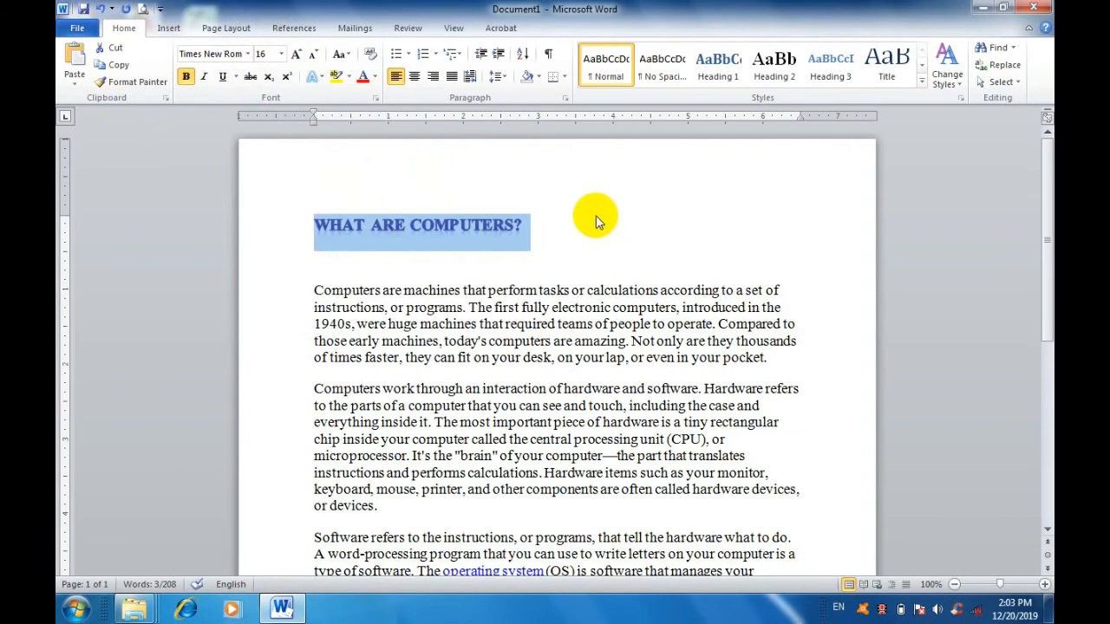
left_click(98, 14)
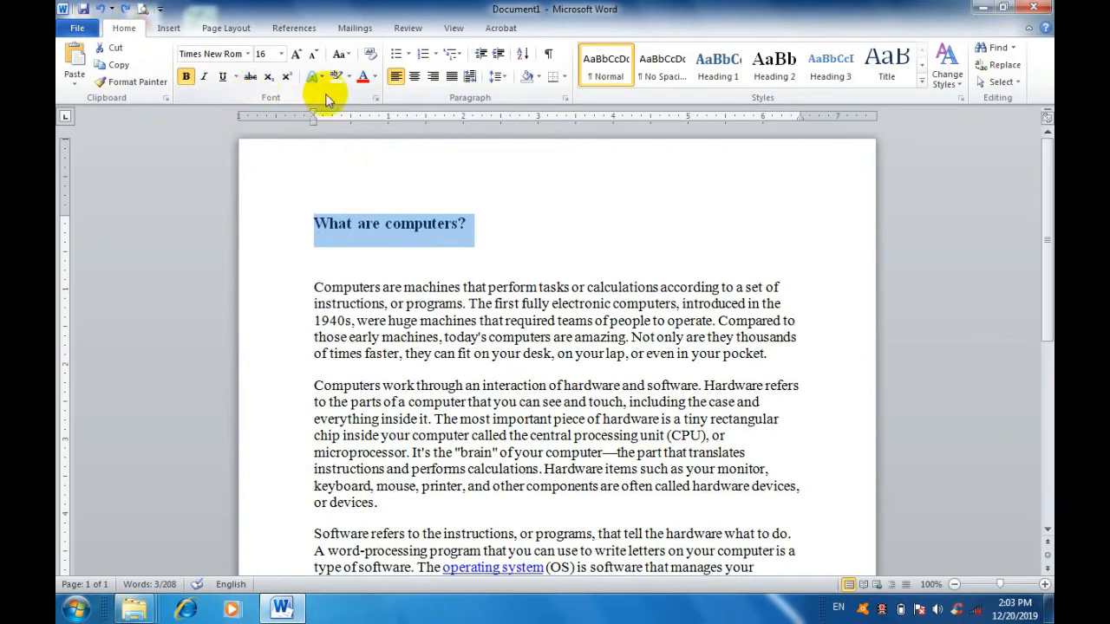
Highlight the heading "What are computers?" in yellow and change its highlight to turquoise.
left_click(350, 77)
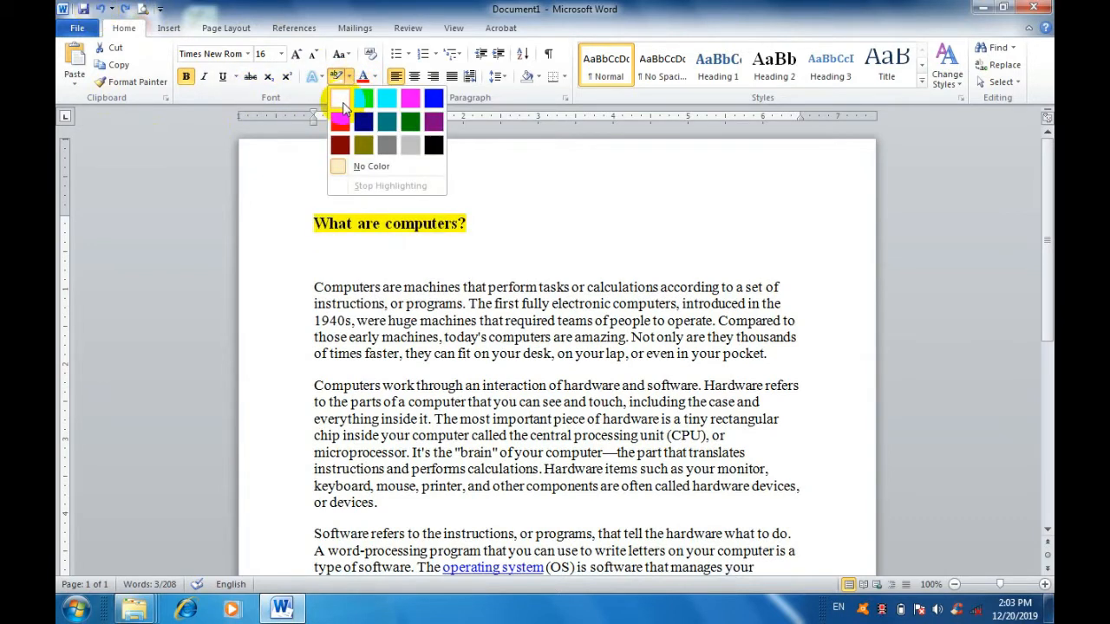
left_click(342, 102)
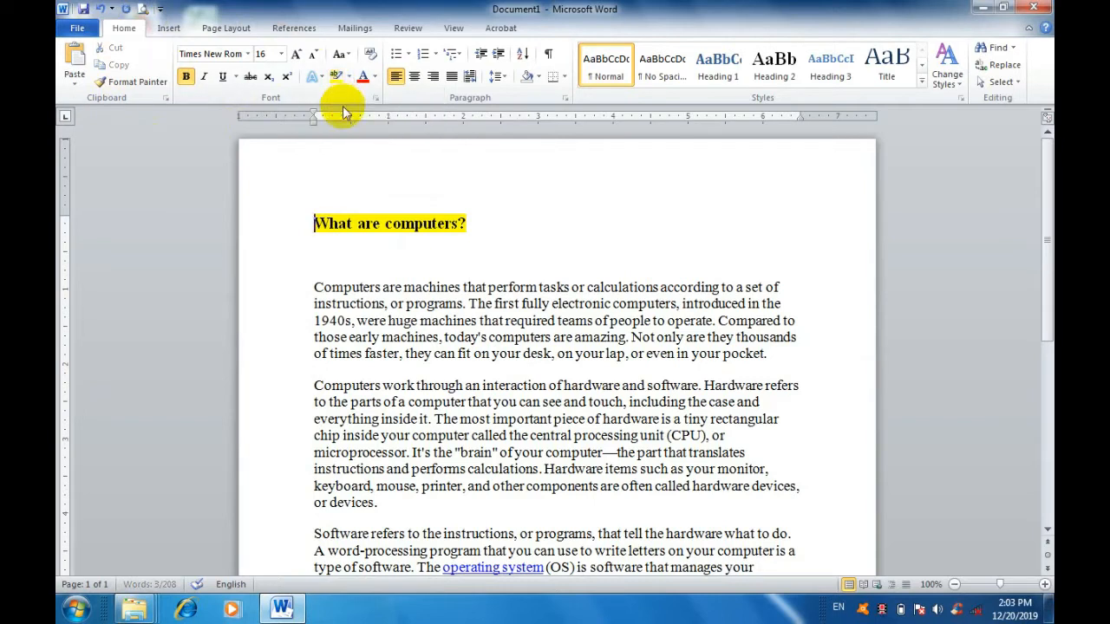
left_click(351, 77)
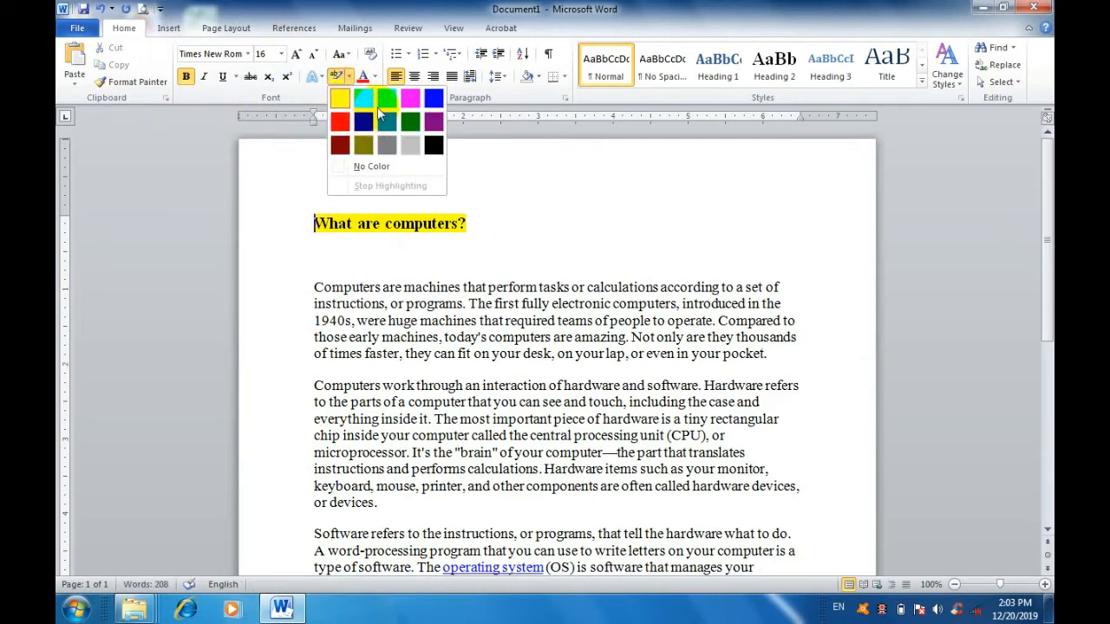
left_click(384, 101)
left_click_drag(473, 218, 295, 227)
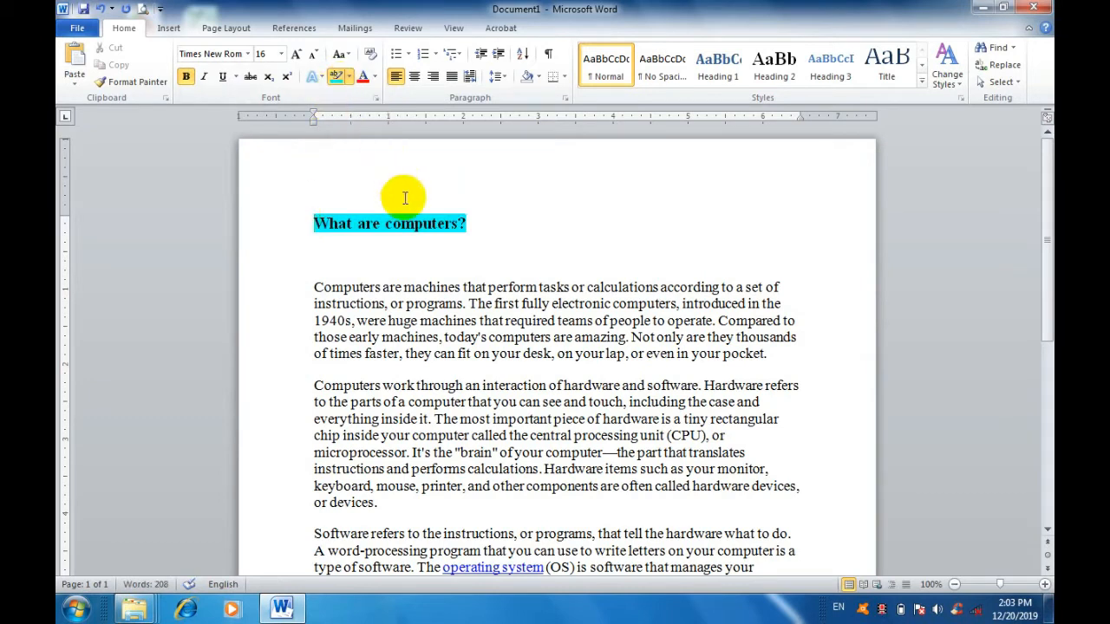
Remove the turquoise highlight from the heading "What are computers?" using No Color and turn the highlighter off.
left_click(349, 78)
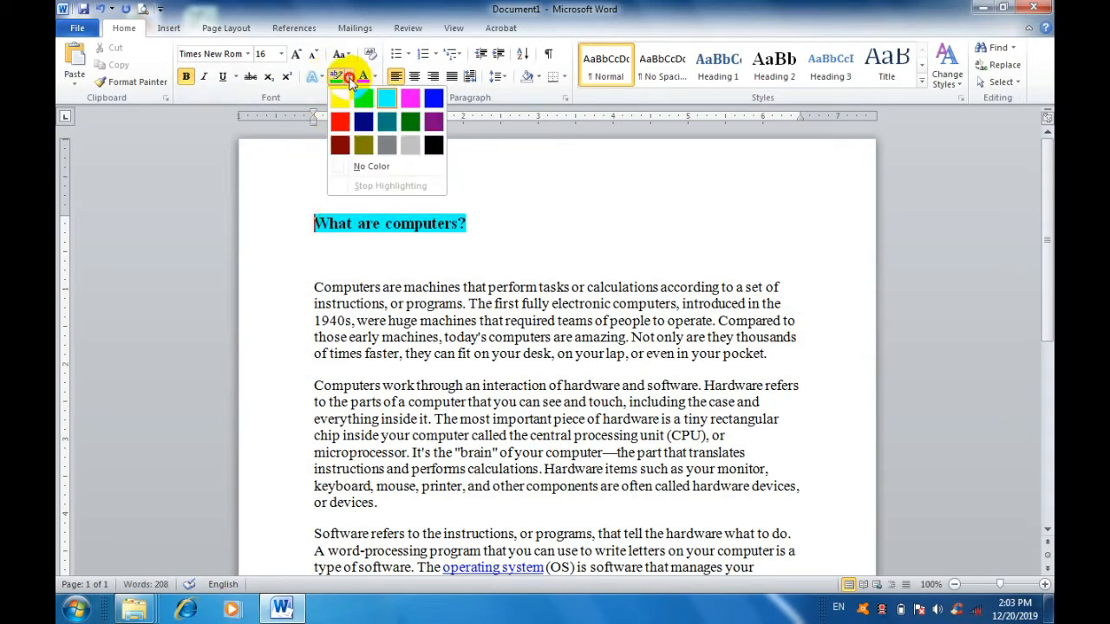
left_click(375, 167)
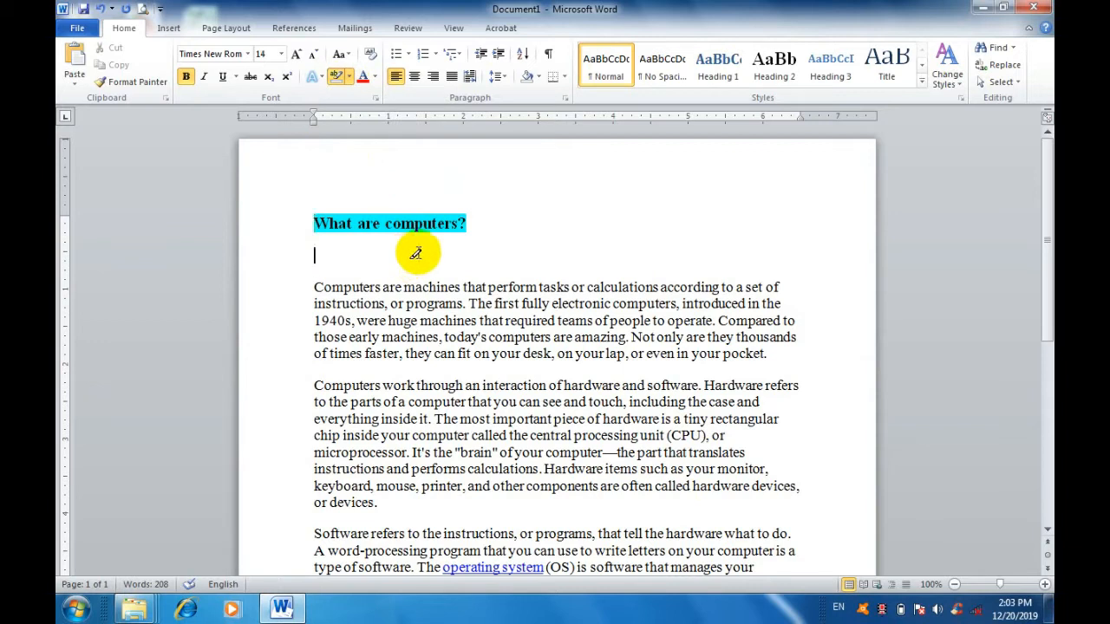
left_click_drag(318, 221, 615, 229)
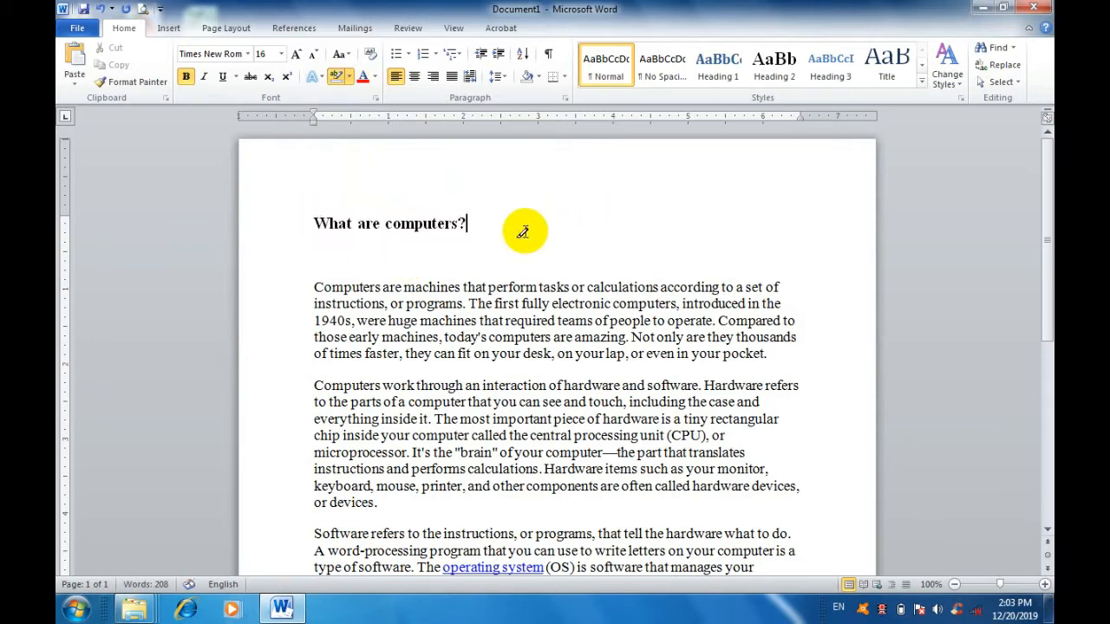
left_click(336, 76)
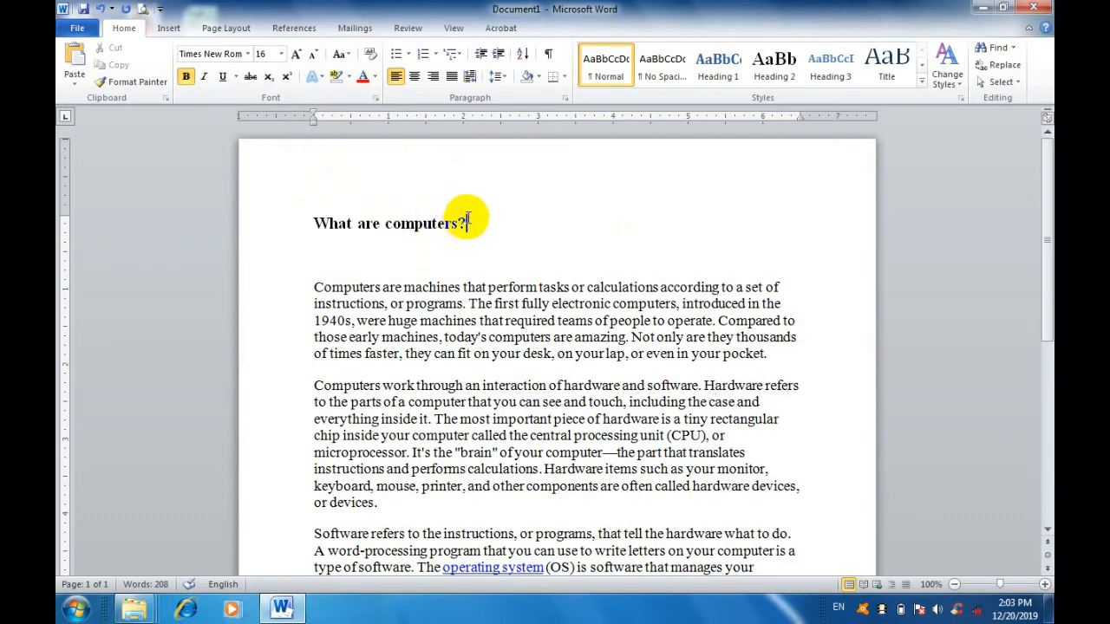
Try a red font color on the heading "What are computers?" and undo the color change.
left_click_drag(460, 220, 290, 208)
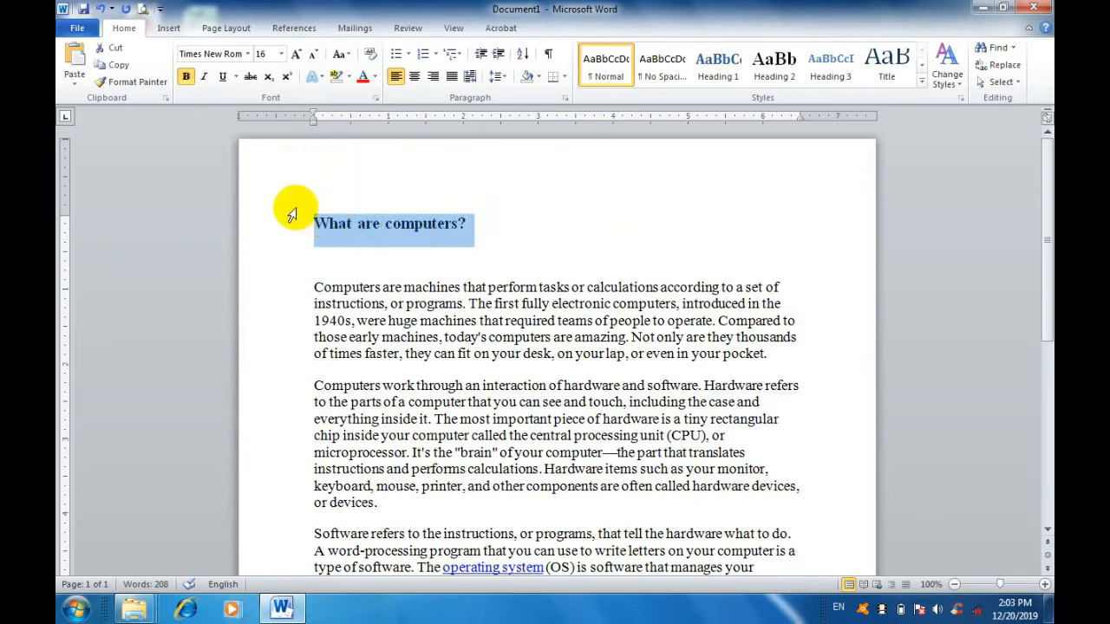
left_click(373, 78)
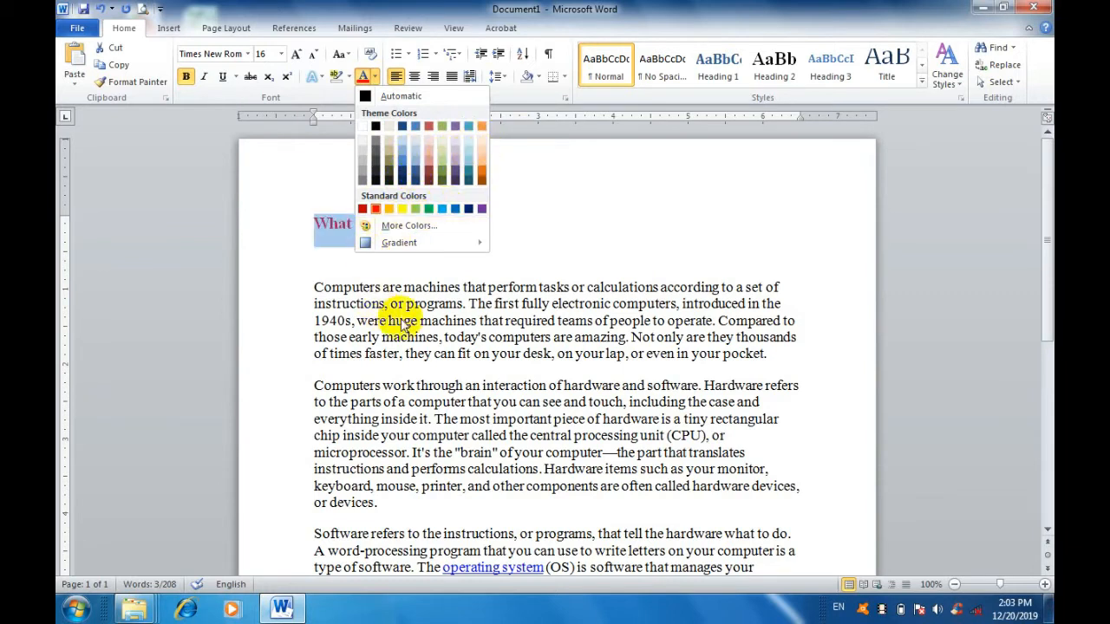
left_click(425, 284)
left_click(424, 223)
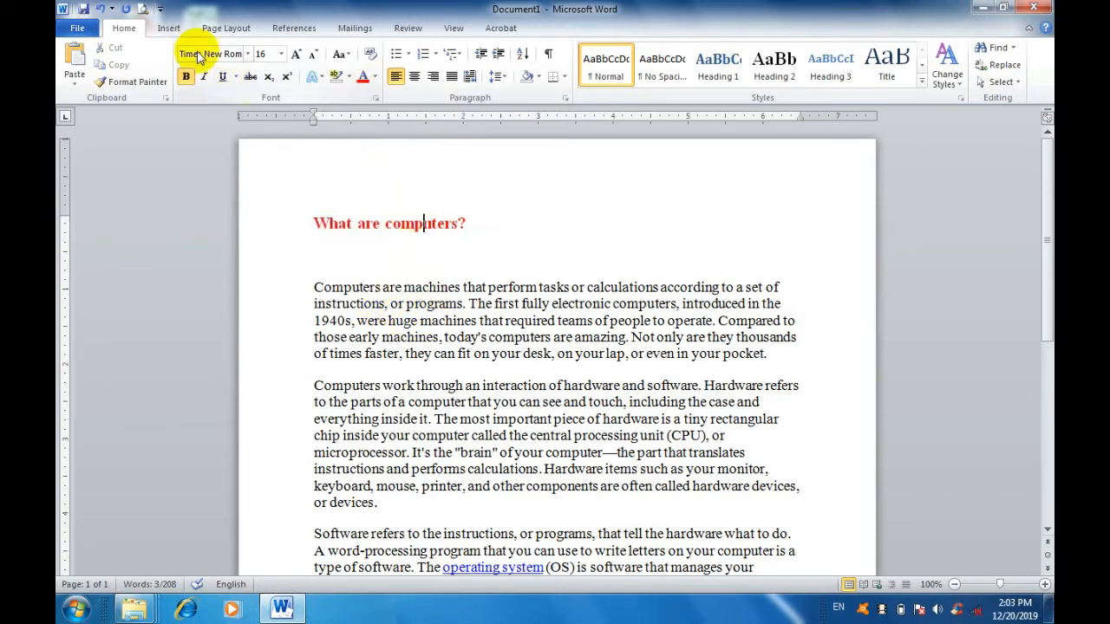
left_click(101, 9)
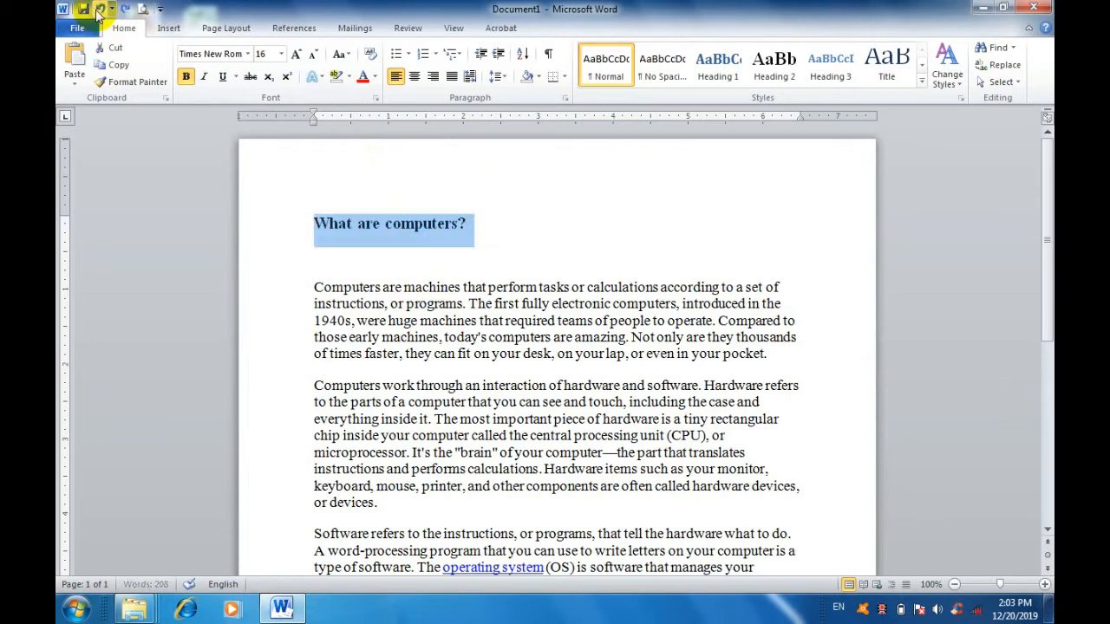
Clear all formatting from the selected heading and undo the clearing.
left_click(370, 55)
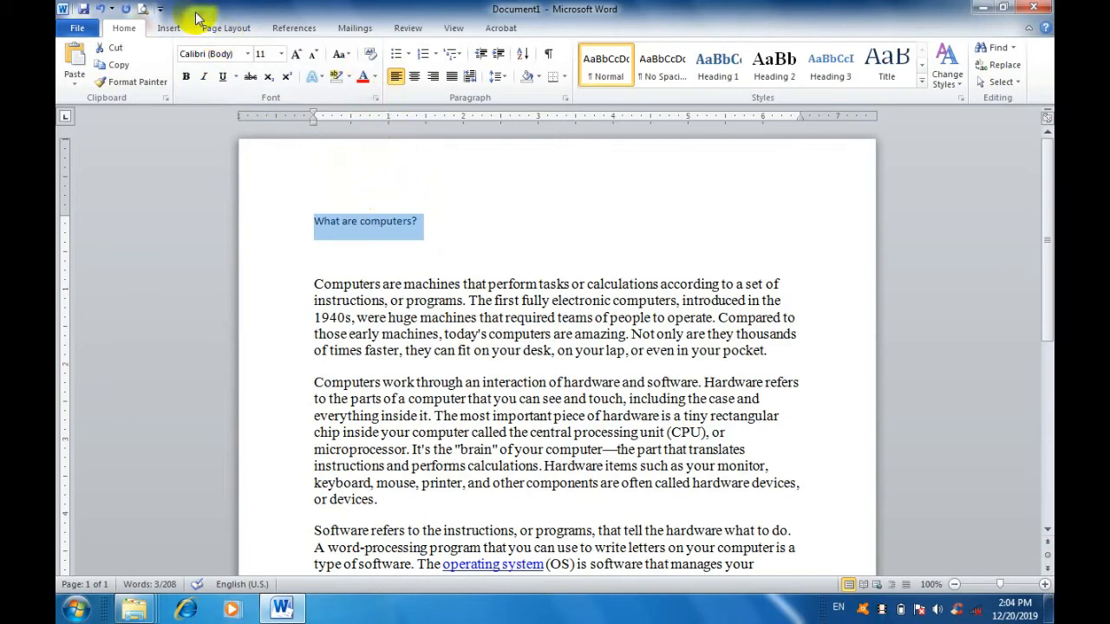
left_click(100, 9)
left_click(358, 201)
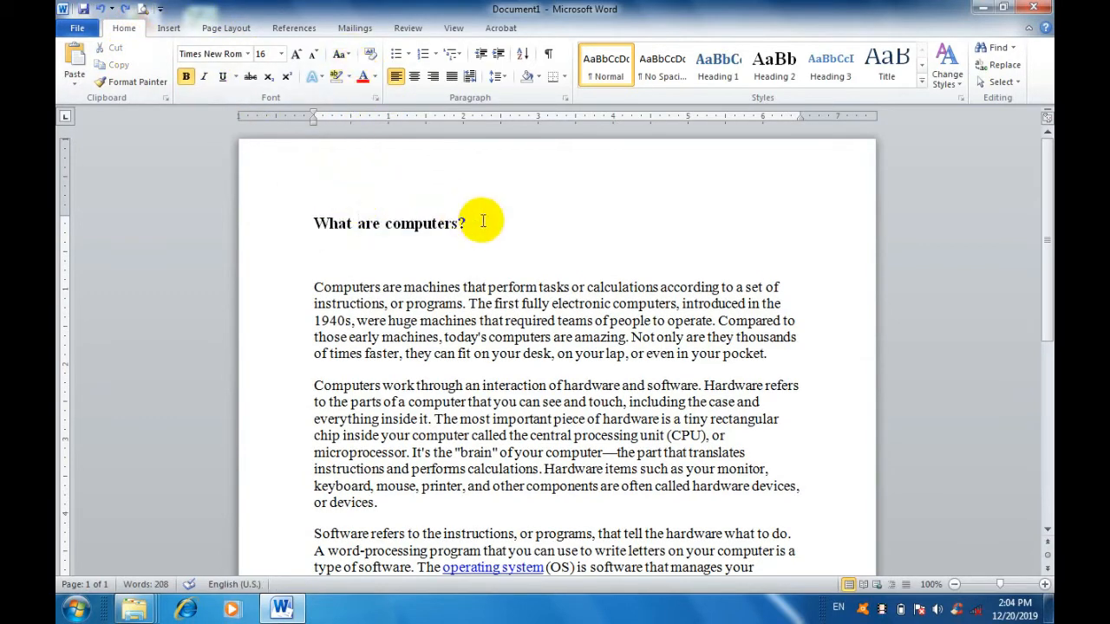
Select the heading "What are computers?" and view the Change Case options without applying one.
left_click_drag(484, 219, 317, 212)
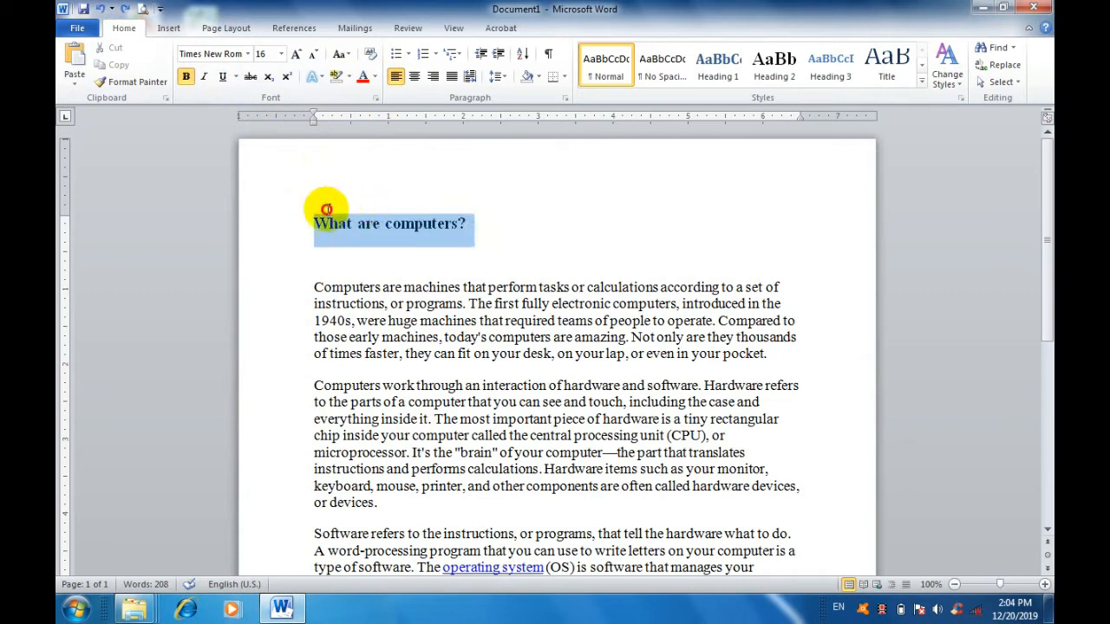
left_click(346, 58)
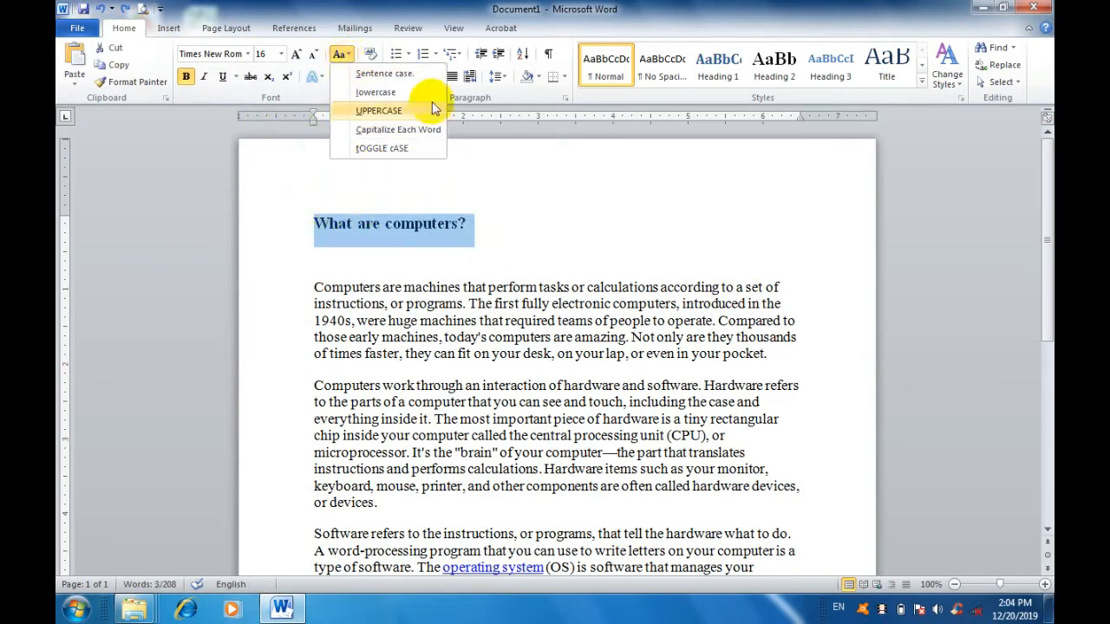
left_click(509, 231)
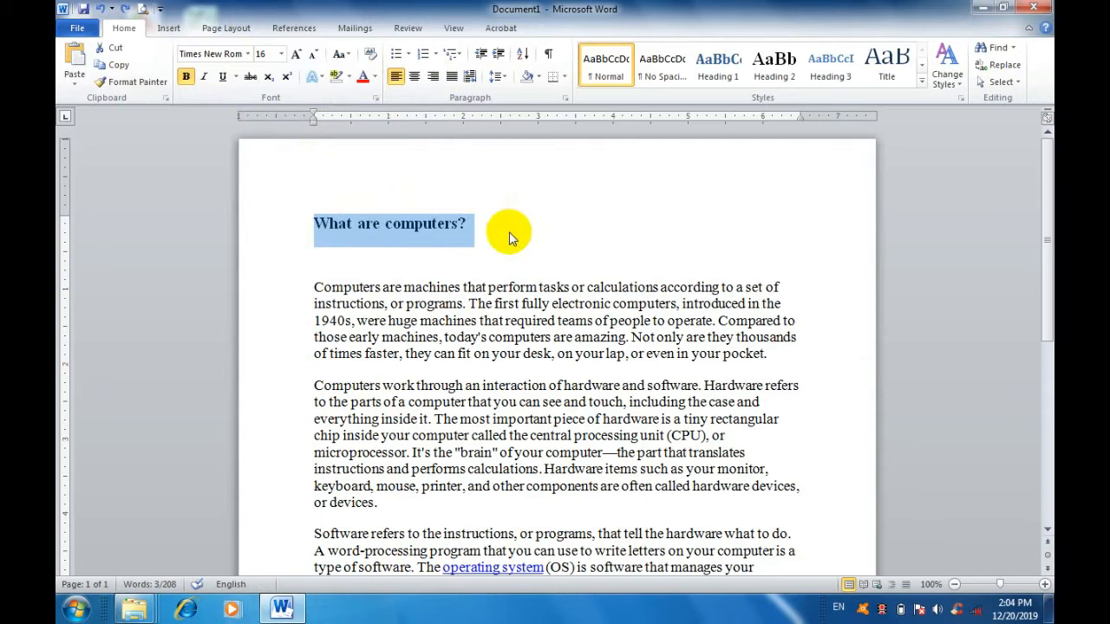
Delete the empty line between the heading and the first paragraph.
left_click(465, 225)
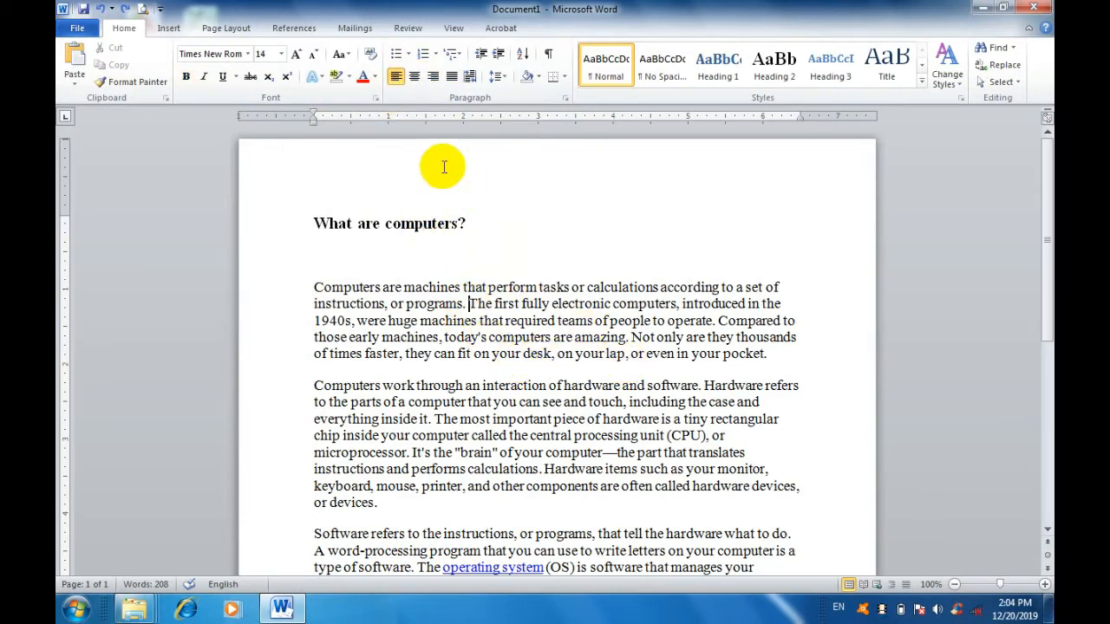
left_click(403, 259)
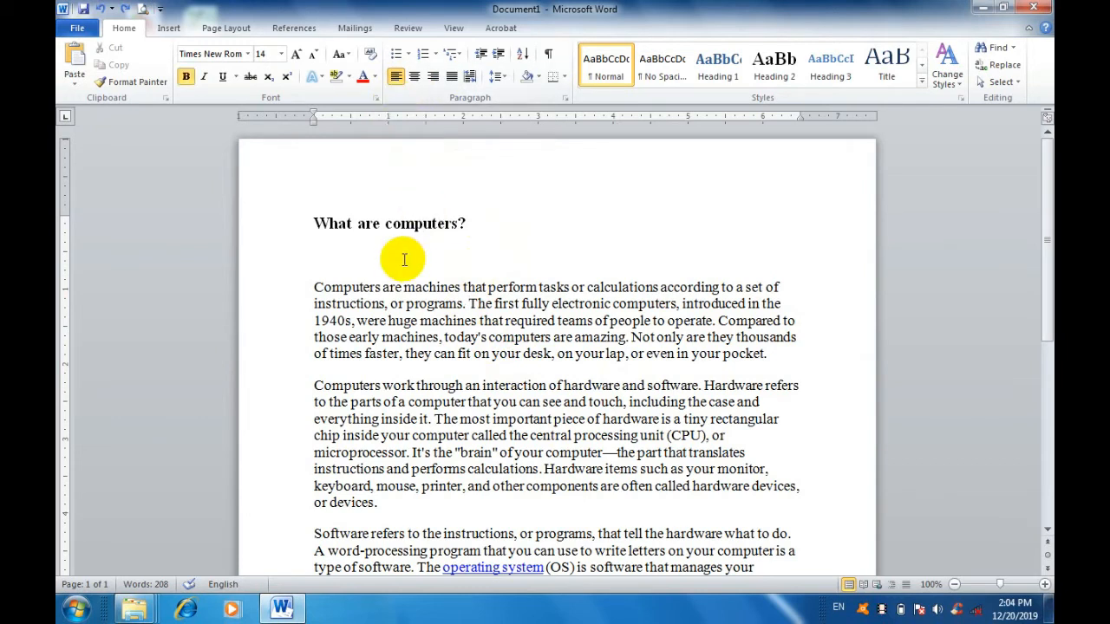
key("BackSpace")
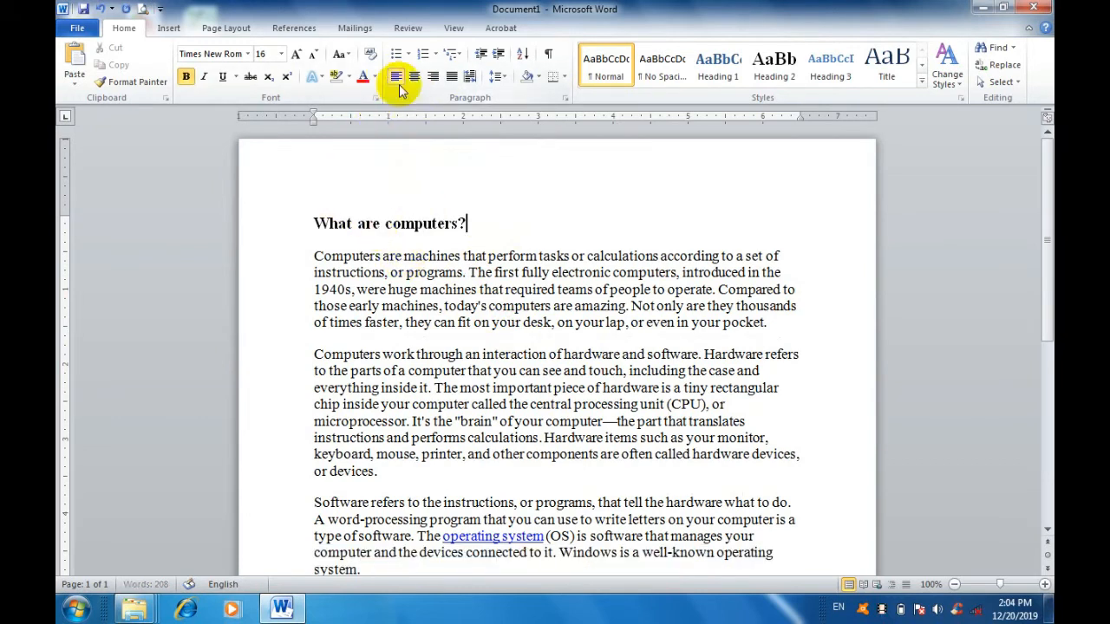
Center the heading and the first paragraph together, and right-align the heading alone.
left_click(434, 272)
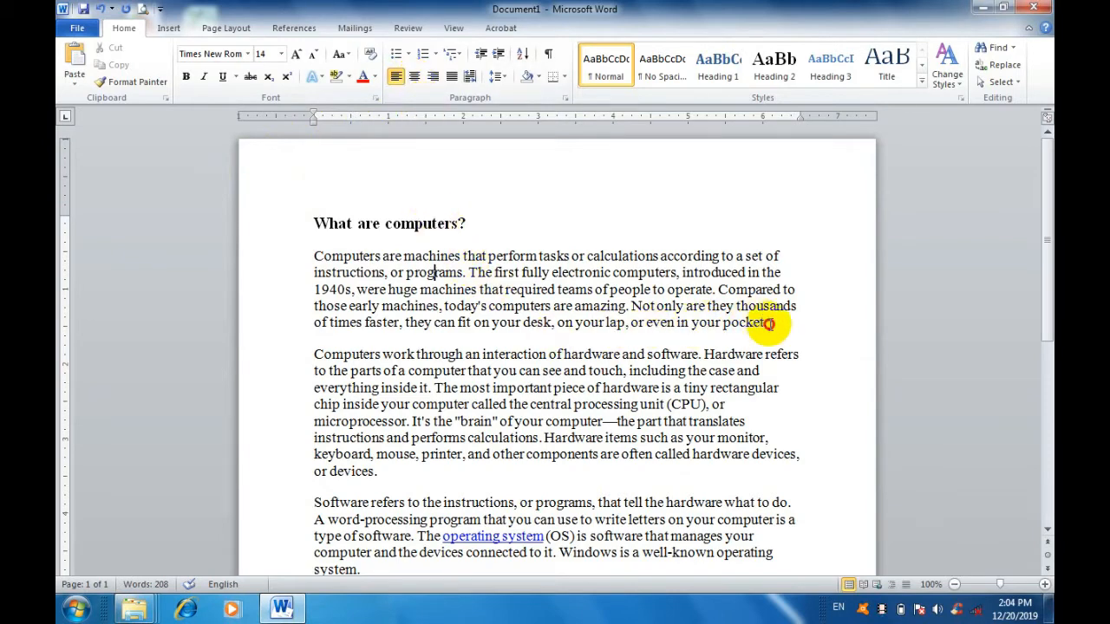
left_click_drag(771, 325, 307, 211)
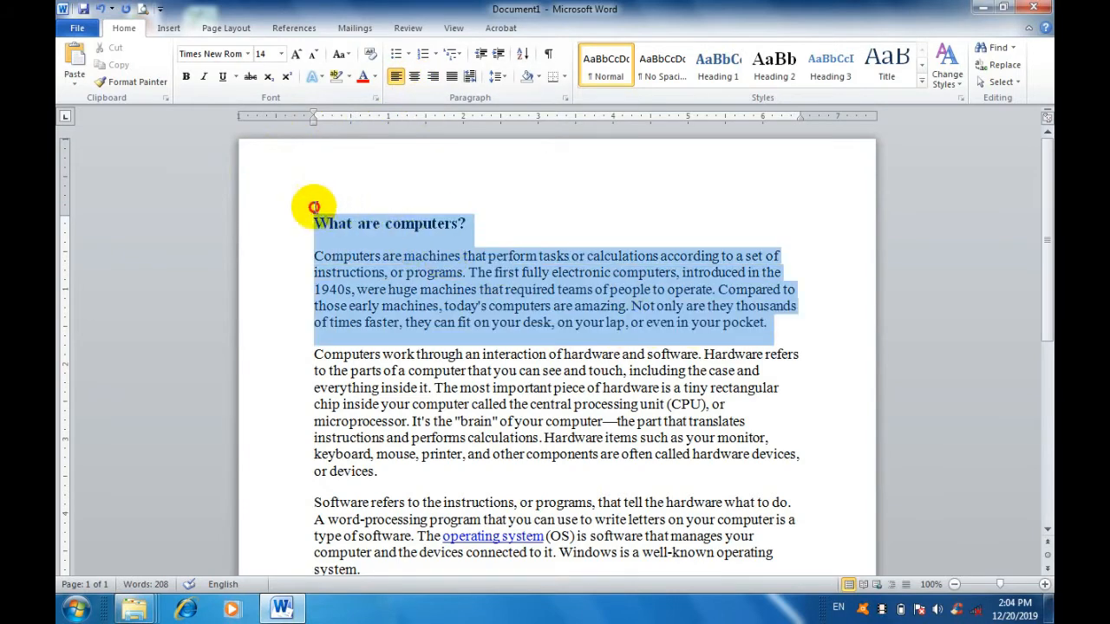
left_click(414, 77)
left_click(509, 227)
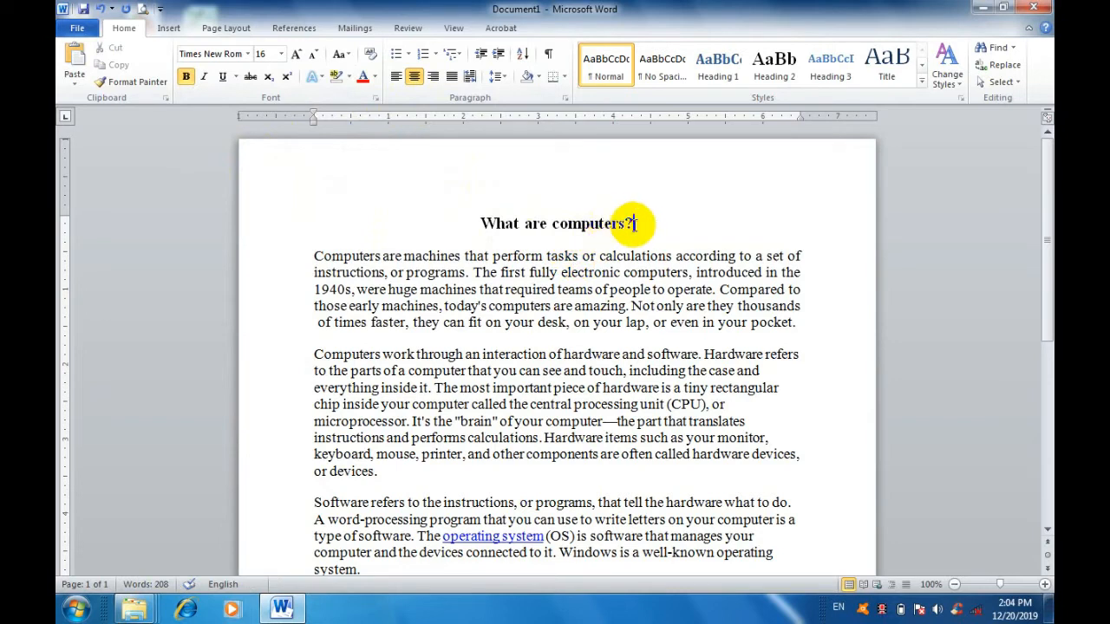
left_click(434, 78)
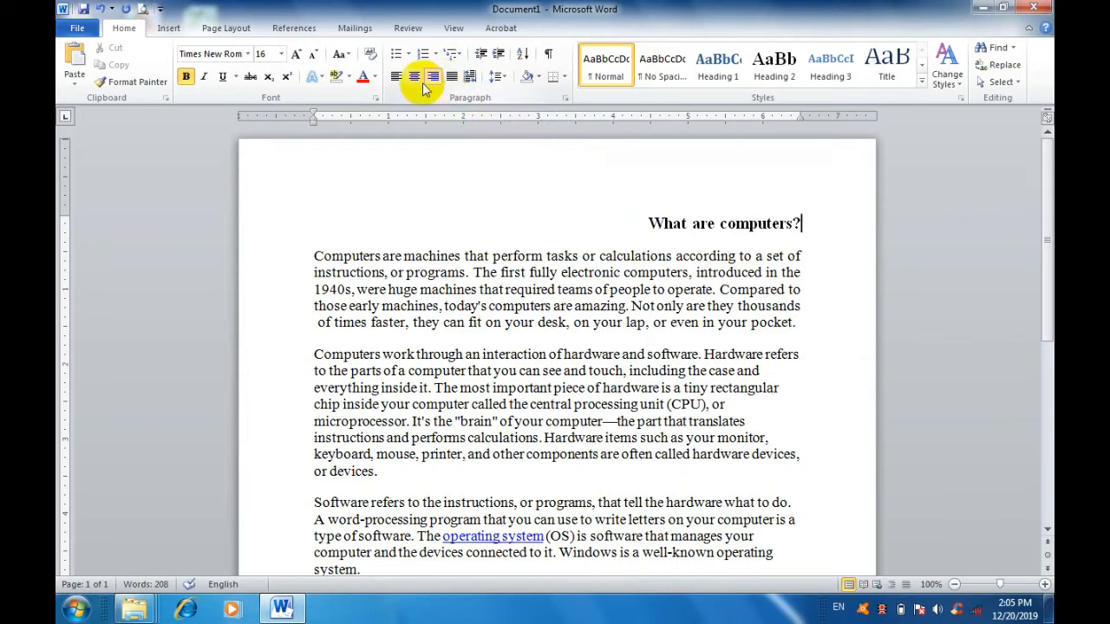
Try right, left and center alignment on the first paragraph.
left_click(652, 279)
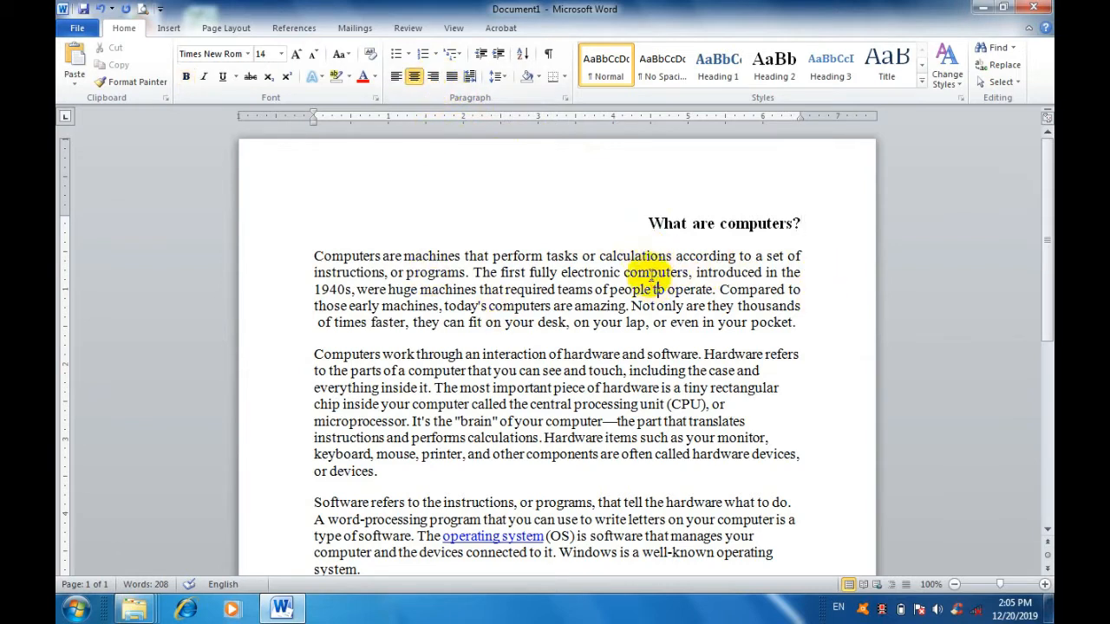
left_click(432, 78)
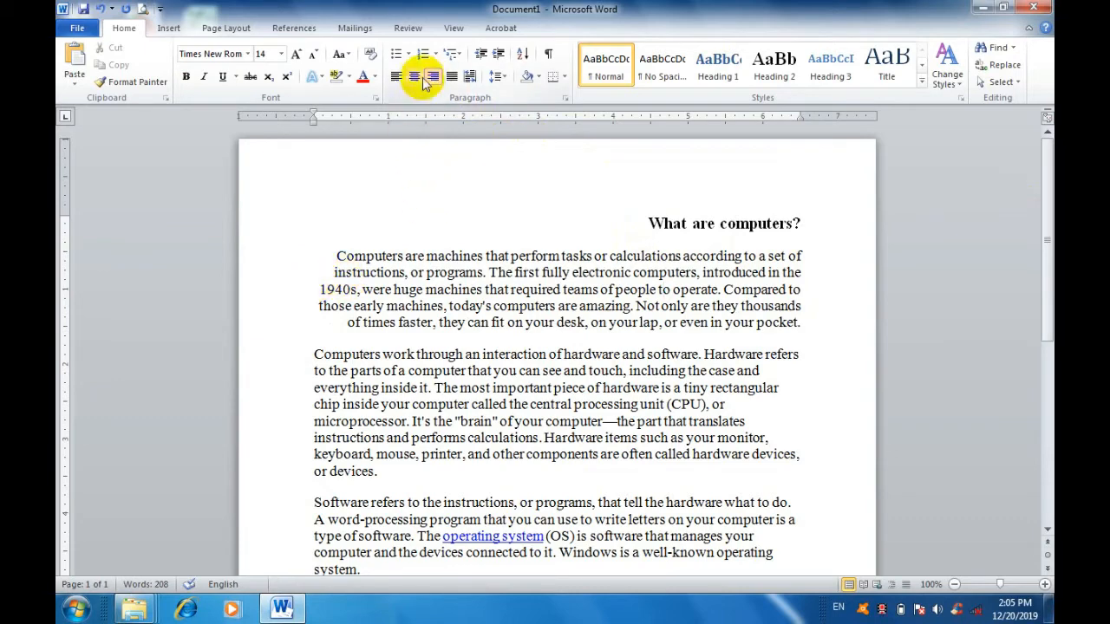
left_click(395, 76)
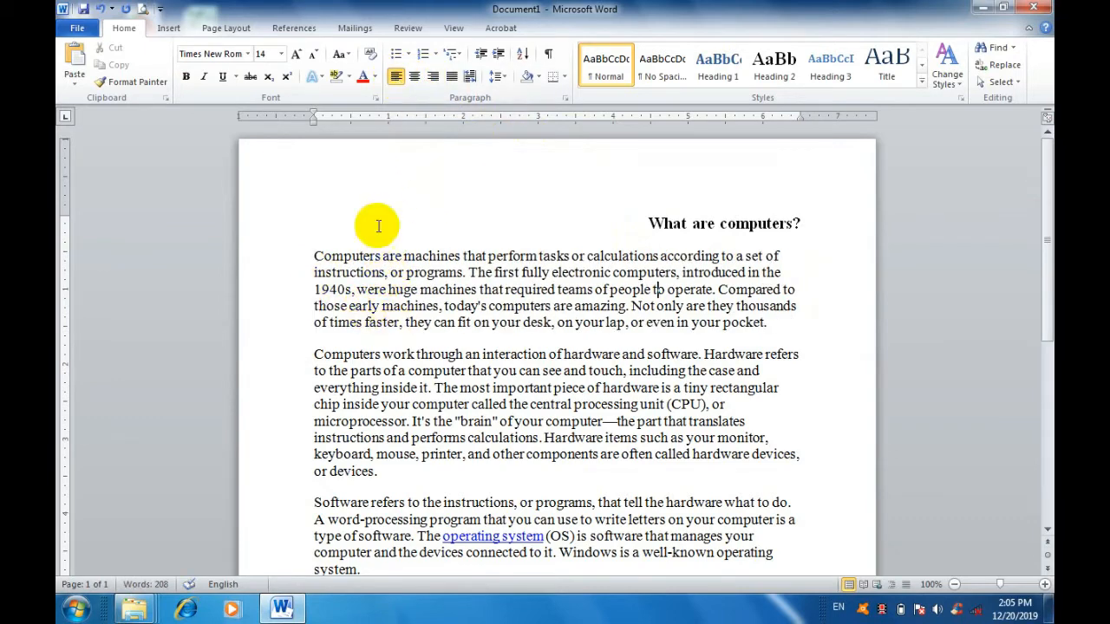
left_click(414, 76)
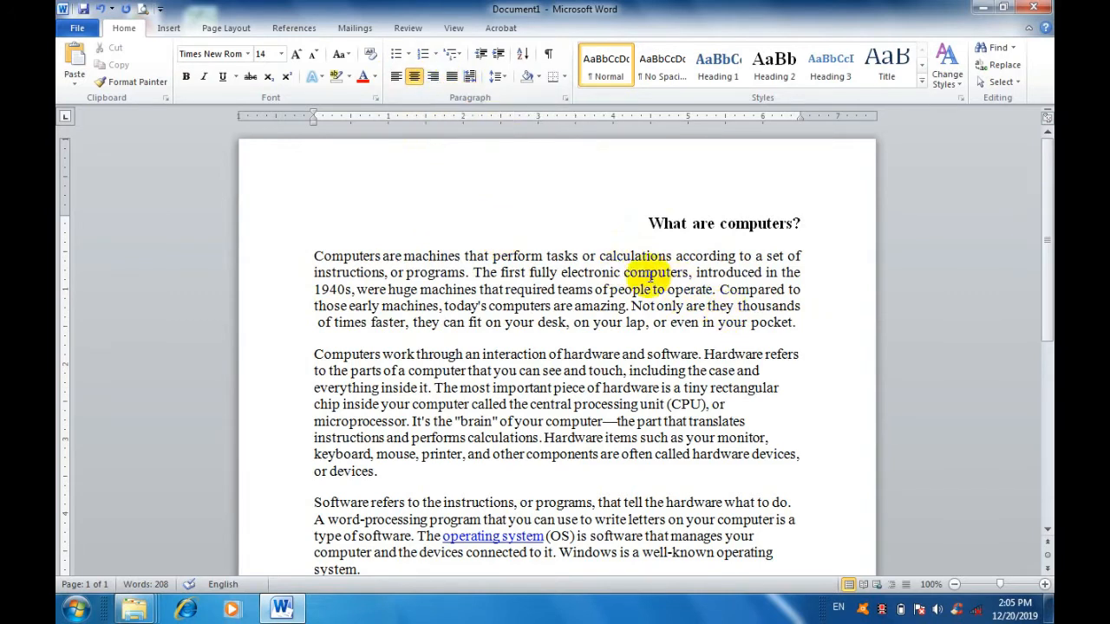
Apply Justify Low alignment to the first paragraph, indent its first line, and toggle the alignment off and on again.
left_click(650, 273)
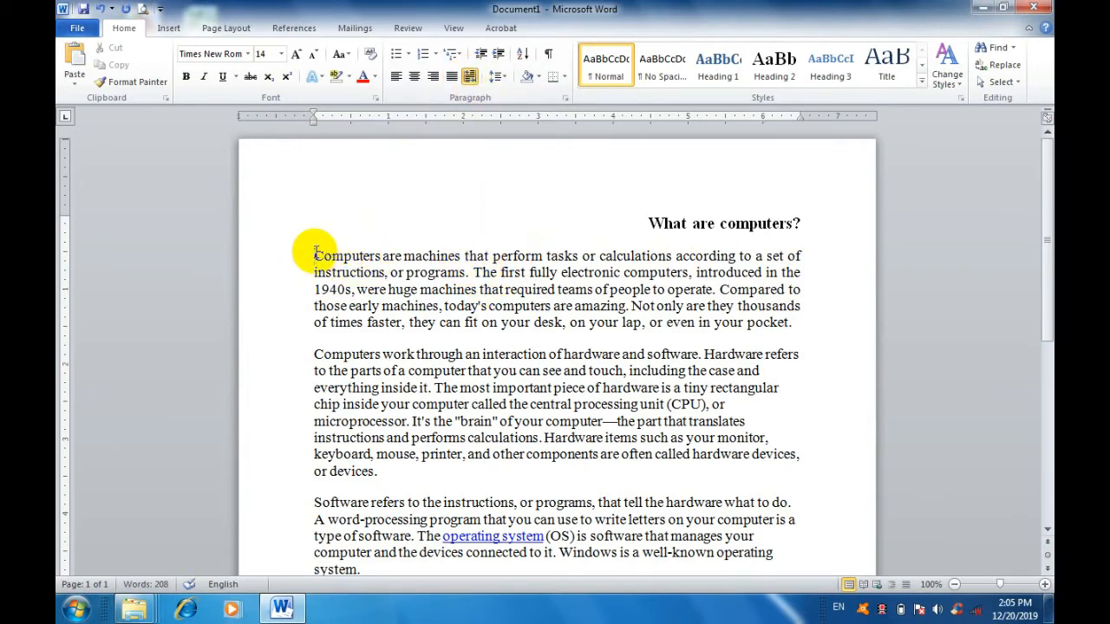
left_click(315, 255)
key("Tab")
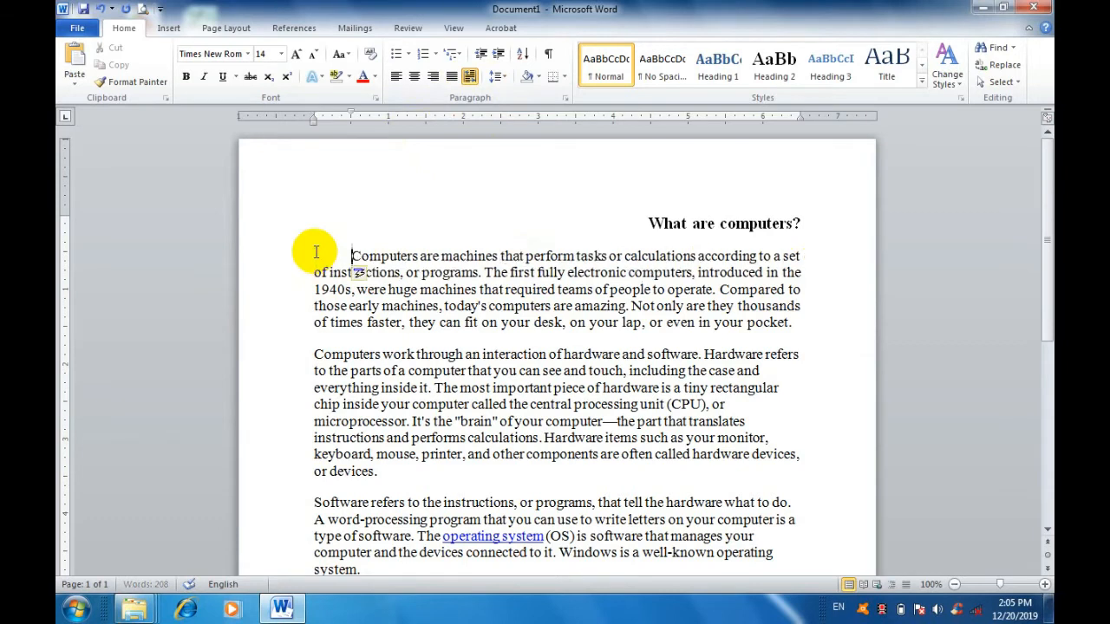
left_click(470, 78)
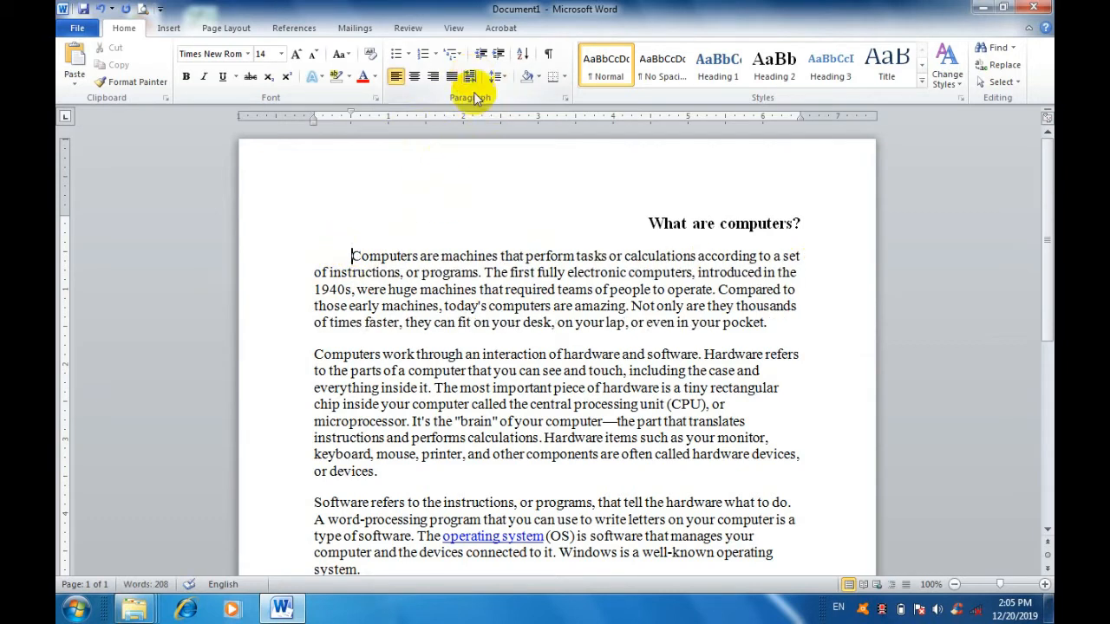
left_click(469, 77)
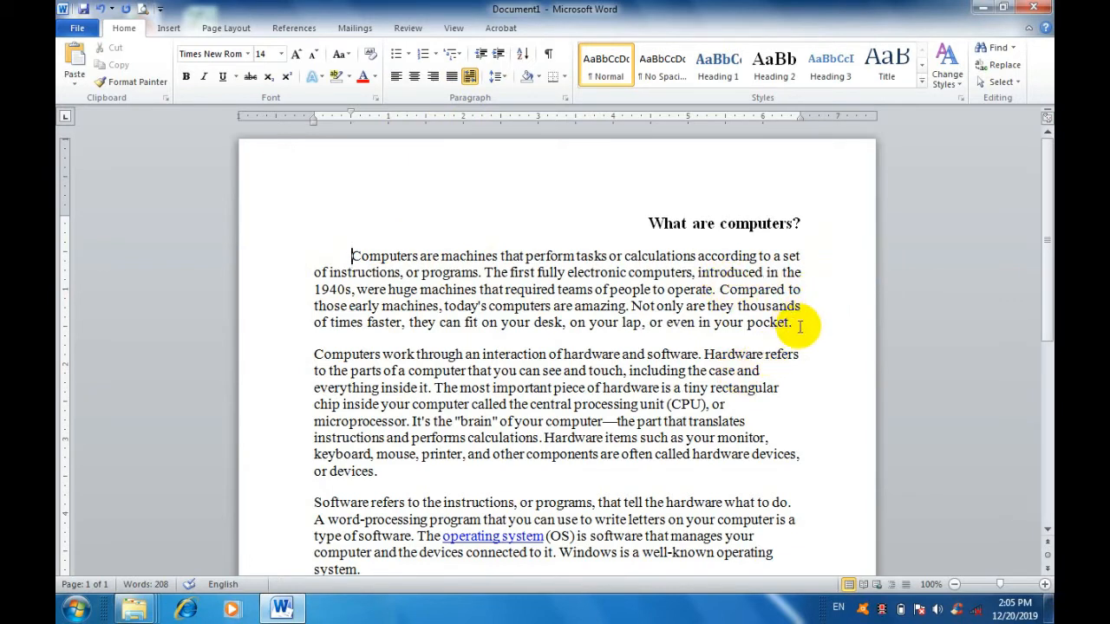
Apply Justify Low alignment to the second paragraph, which begins "Computers work through an interaction".
scroll(799, 327, "down", 1)
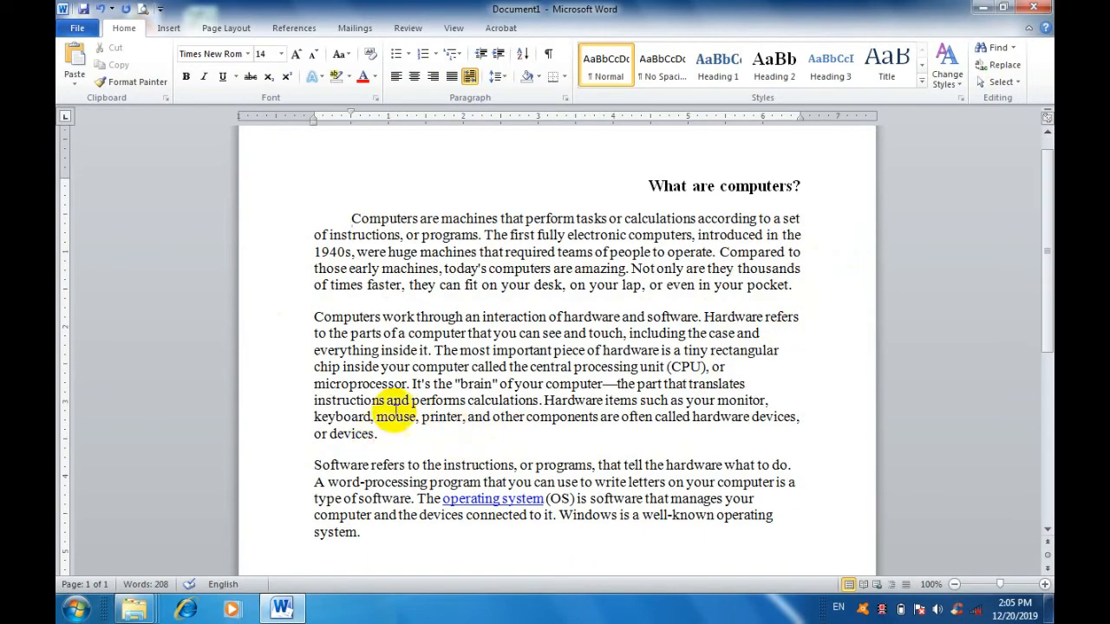
left_click(412, 400)
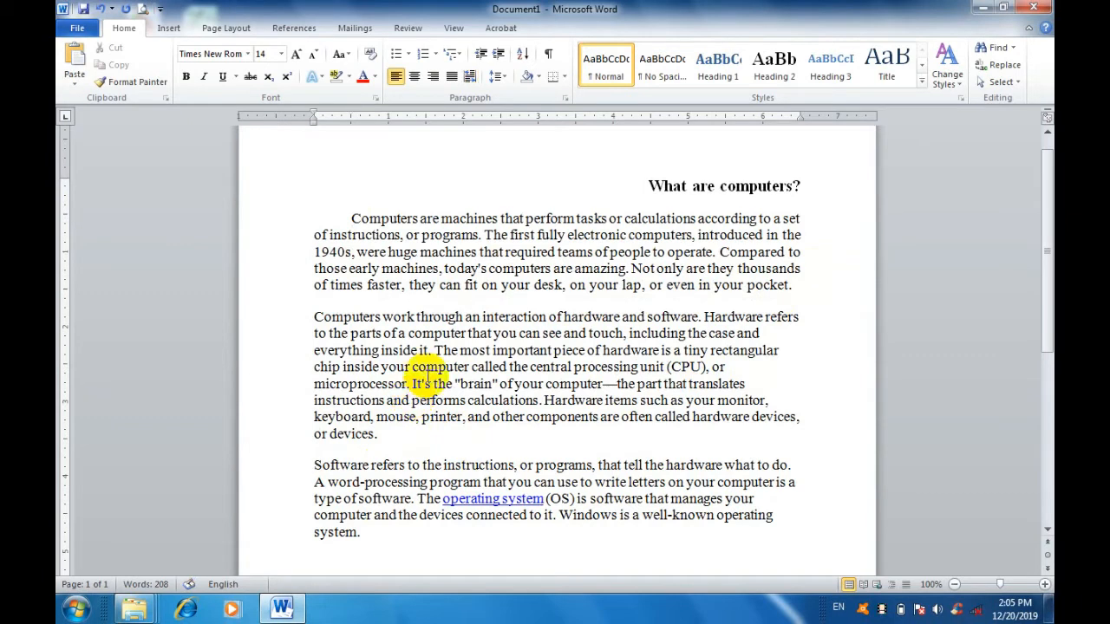
left_click(469, 76)
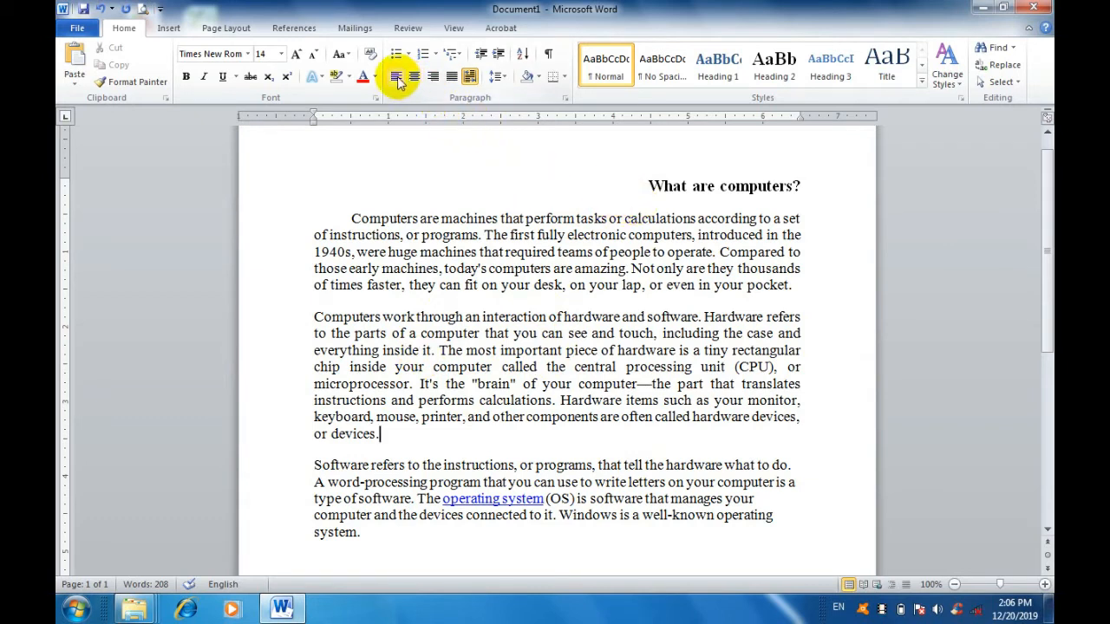
left_click(501, 234)
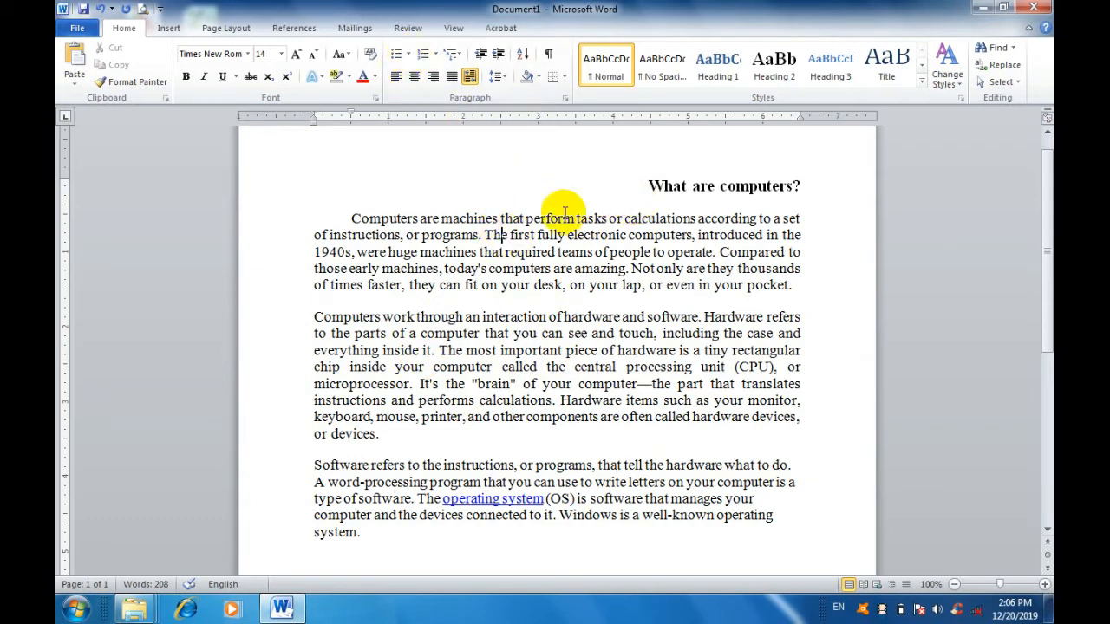
left_click(650, 186)
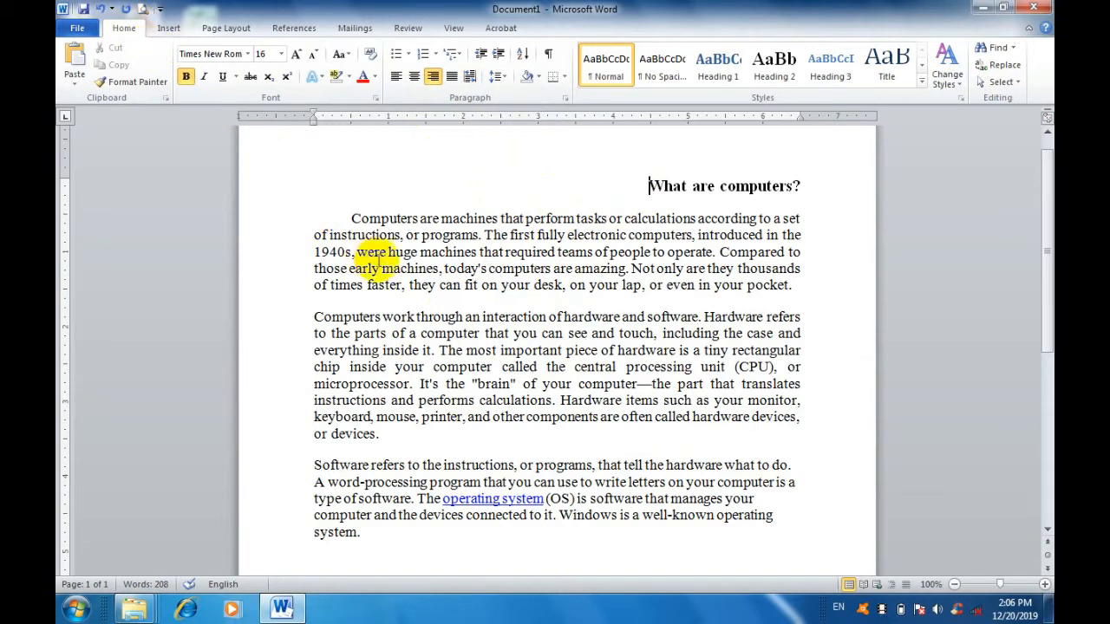
left_click(392, 268)
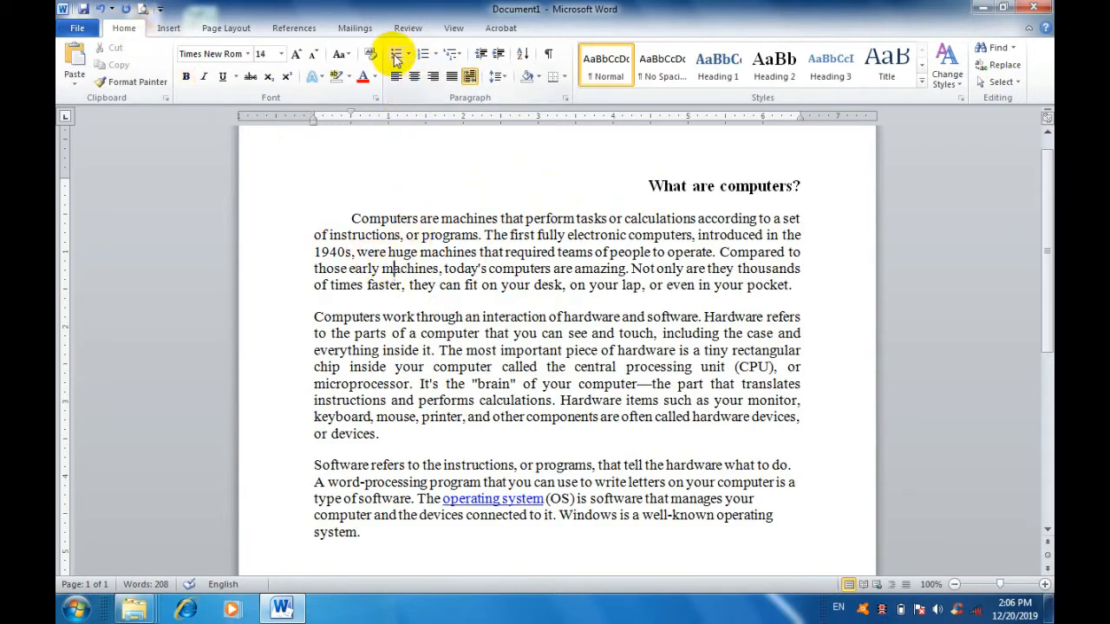
left_click(433, 218)
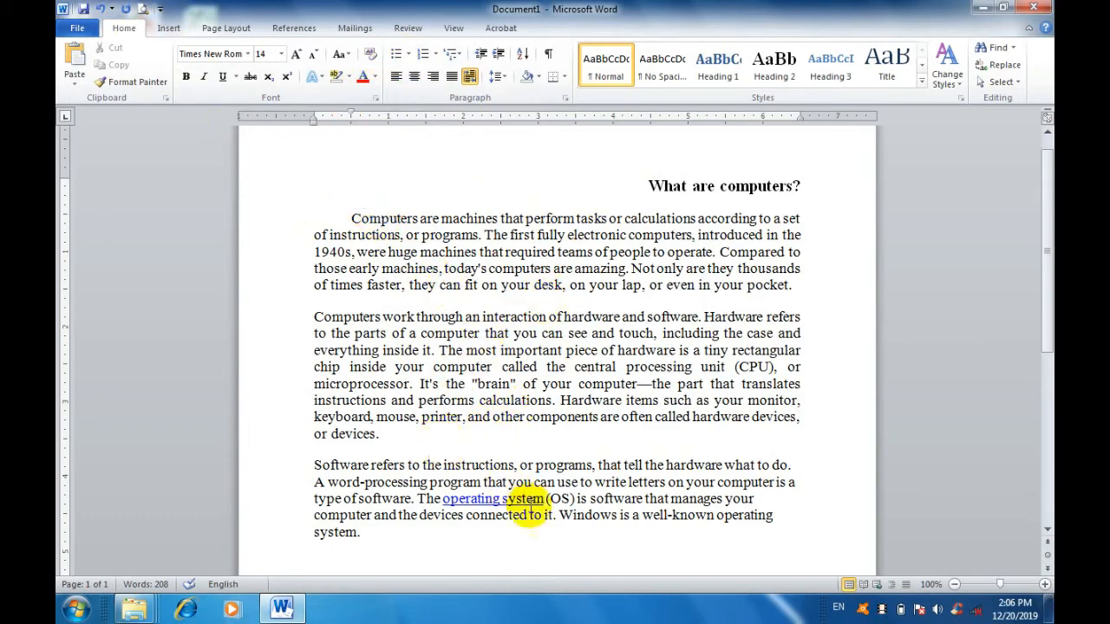
Apply solid round bullets to the three body paragraphs and check the first one's bullet and indent.
left_click_drag(425, 527, 315, 216)
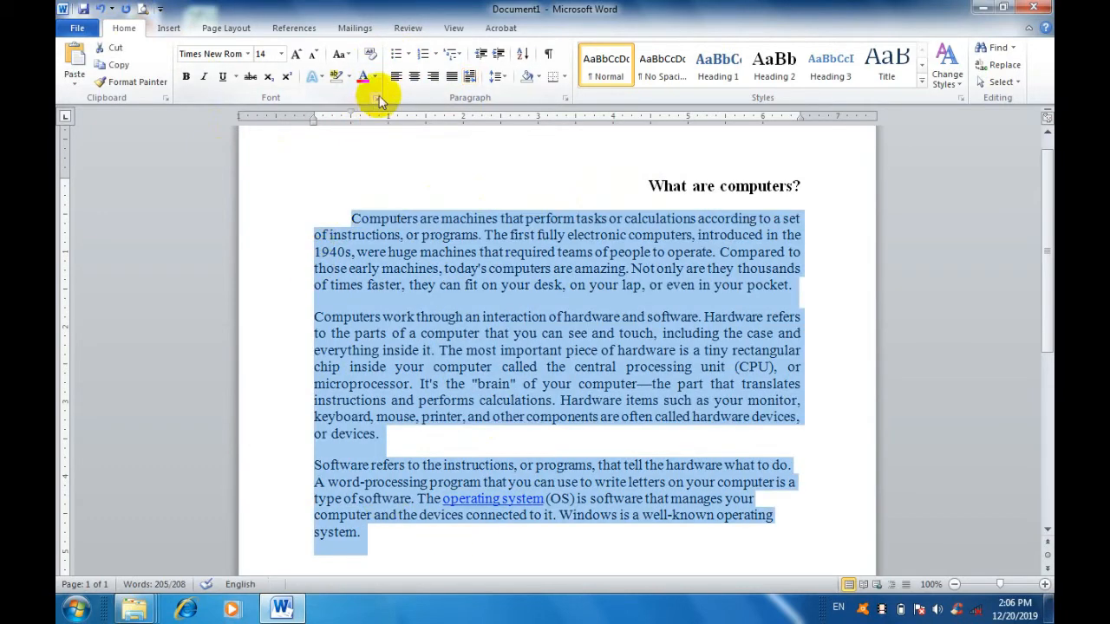
left_click(408, 55)
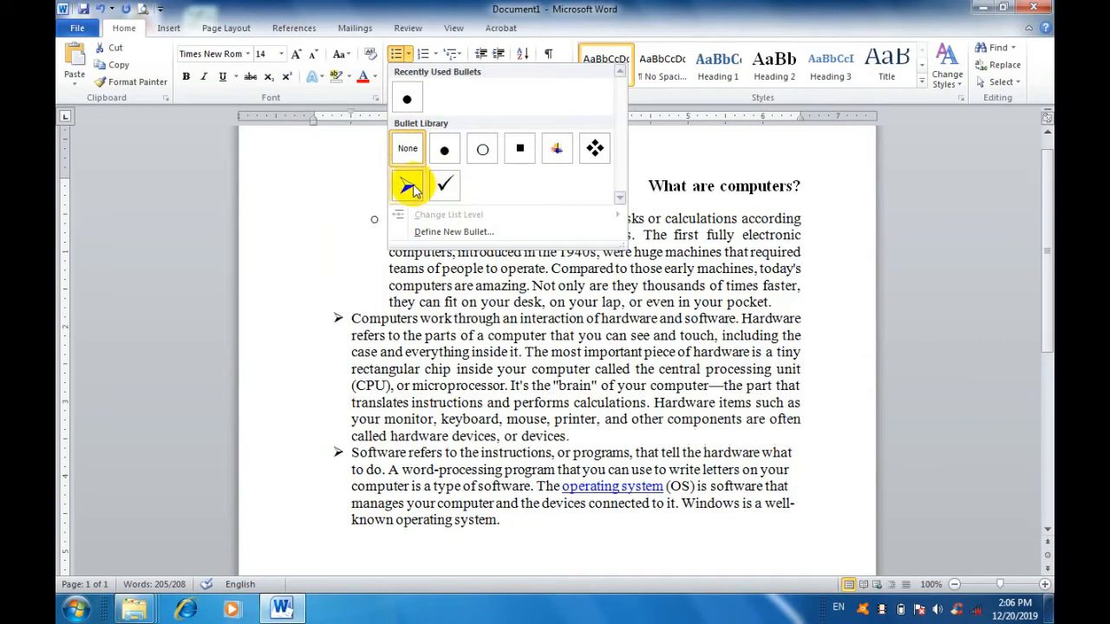
left_click(406, 100)
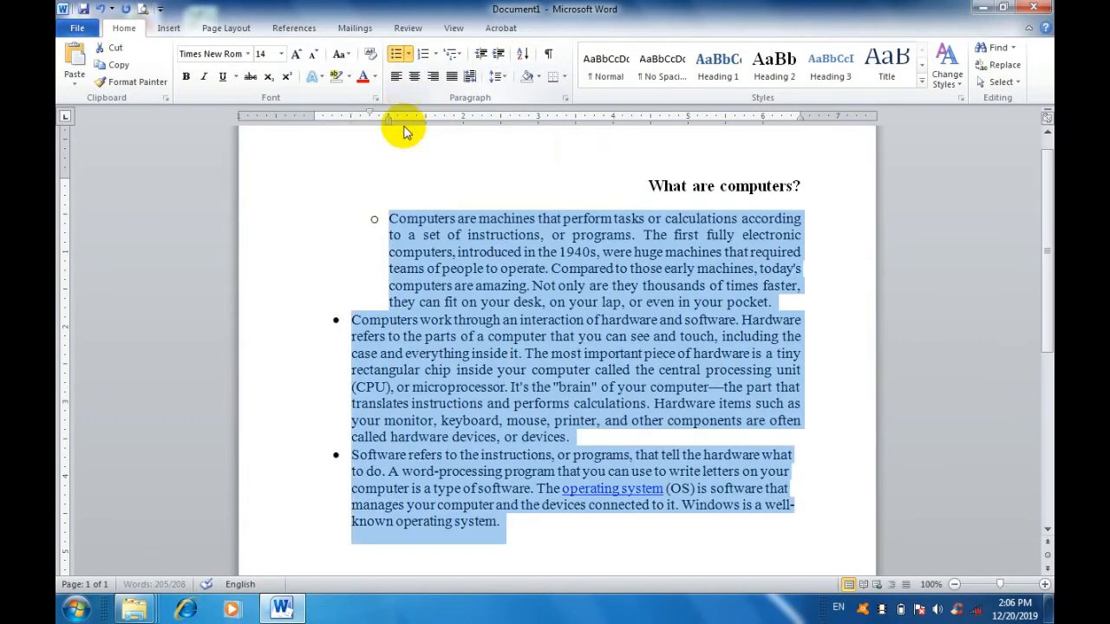
left_click(381, 260)
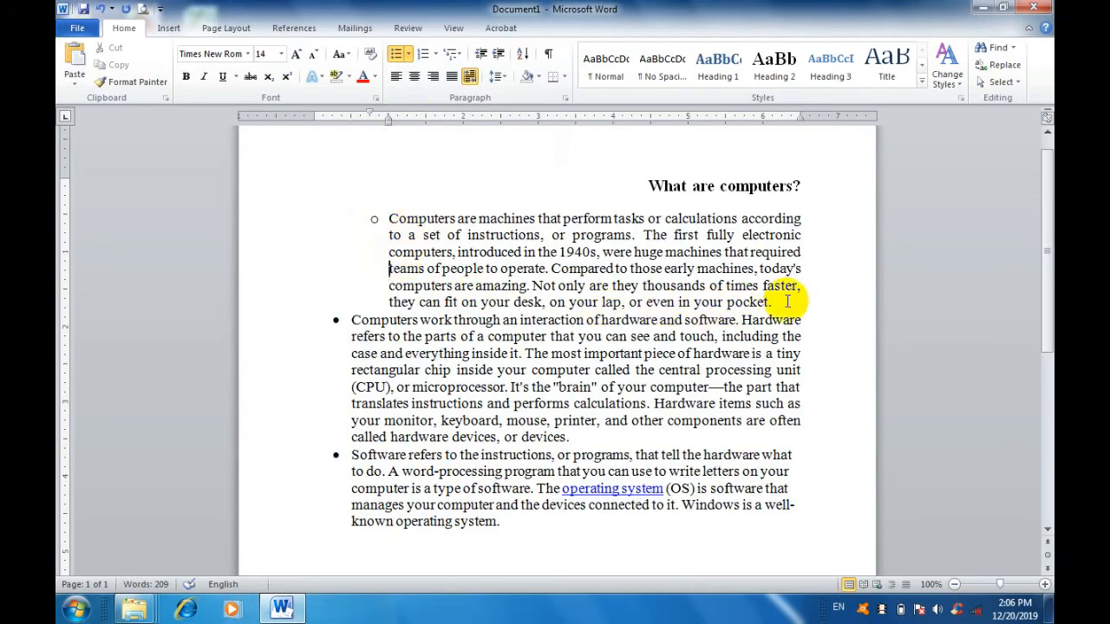
left_click_drag(792, 299, 397, 218)
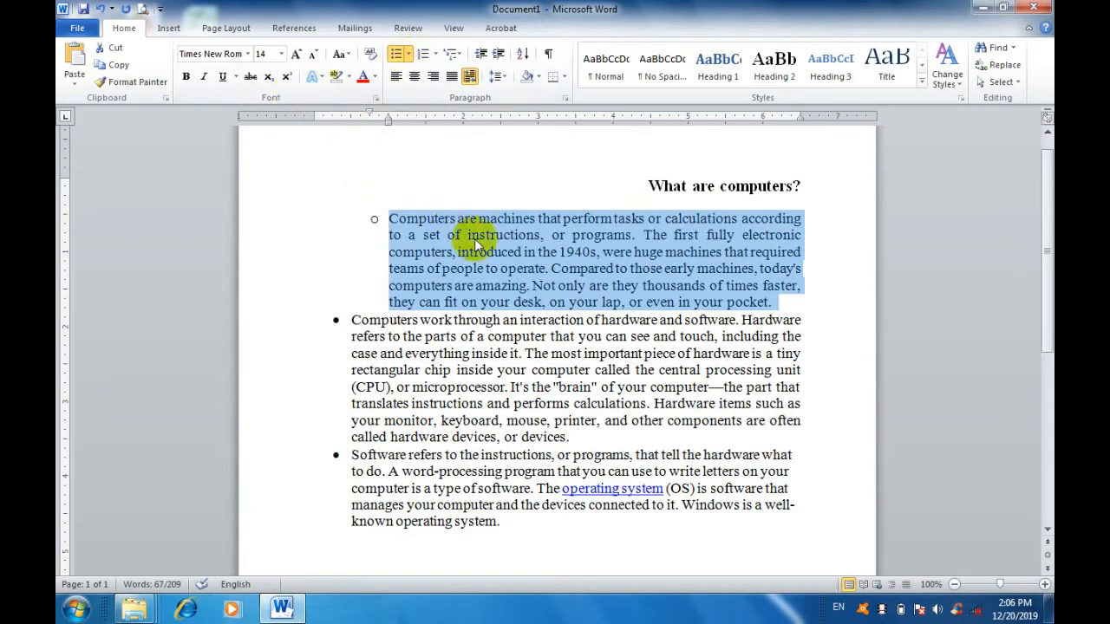
left_click(545, 370)
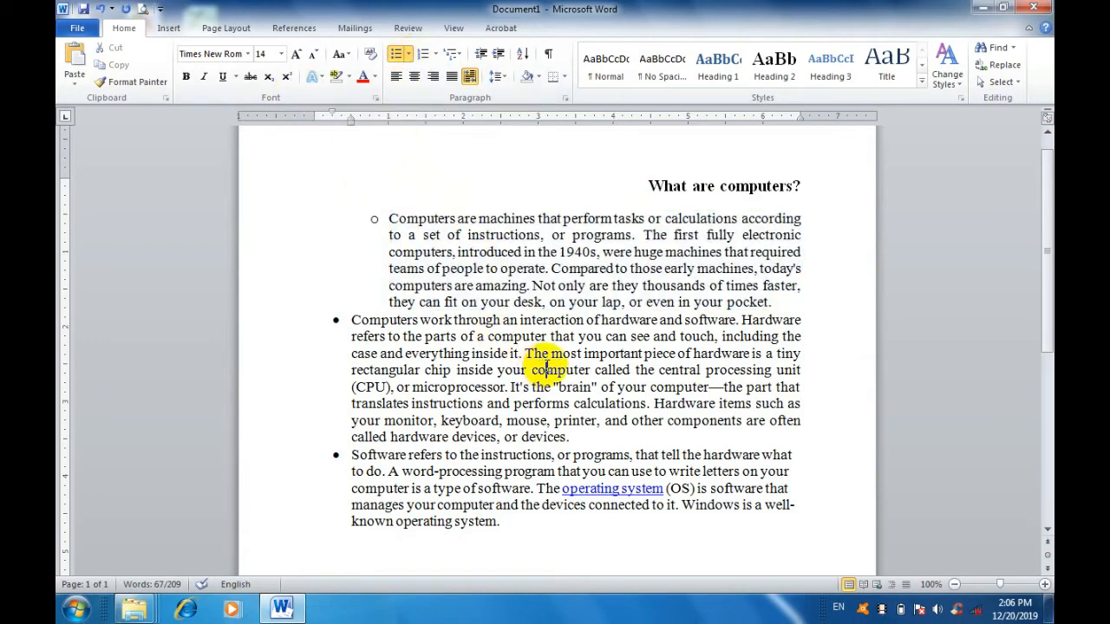
Undo the bullets and remove the first-line indent of the first body paragraph.
left_click(99, 8)
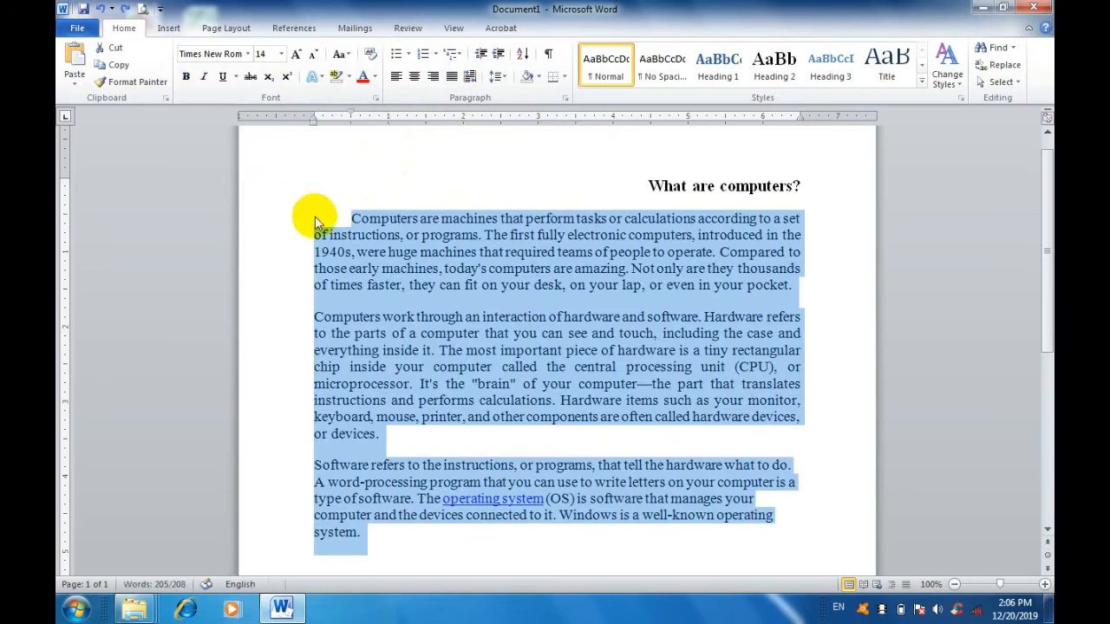
left_click(351, 219)
key("BackSpace")
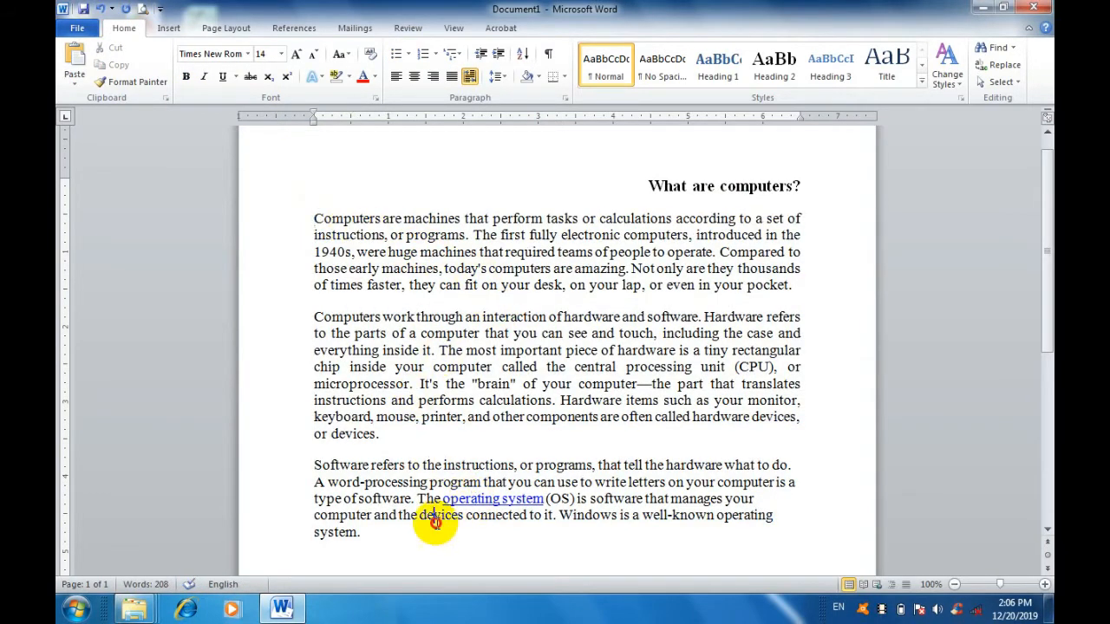
Select the three body paragraphs and preview the available bullet styles on them.
left_click_drag(436, 518, 304, 218)
left_click(409, 54)
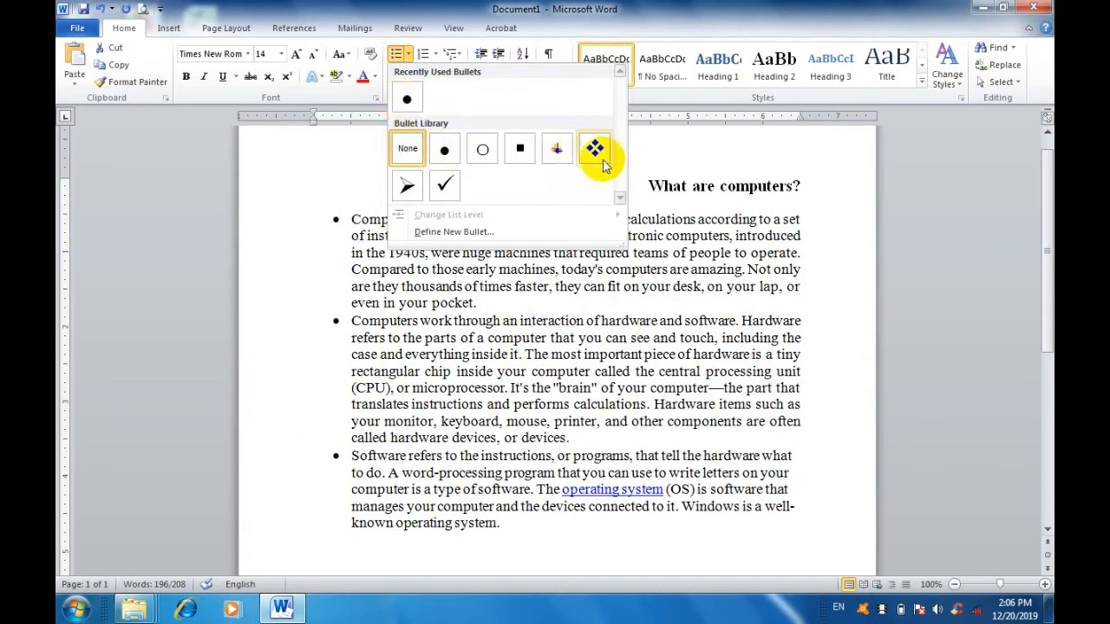
left_click(452, 310)
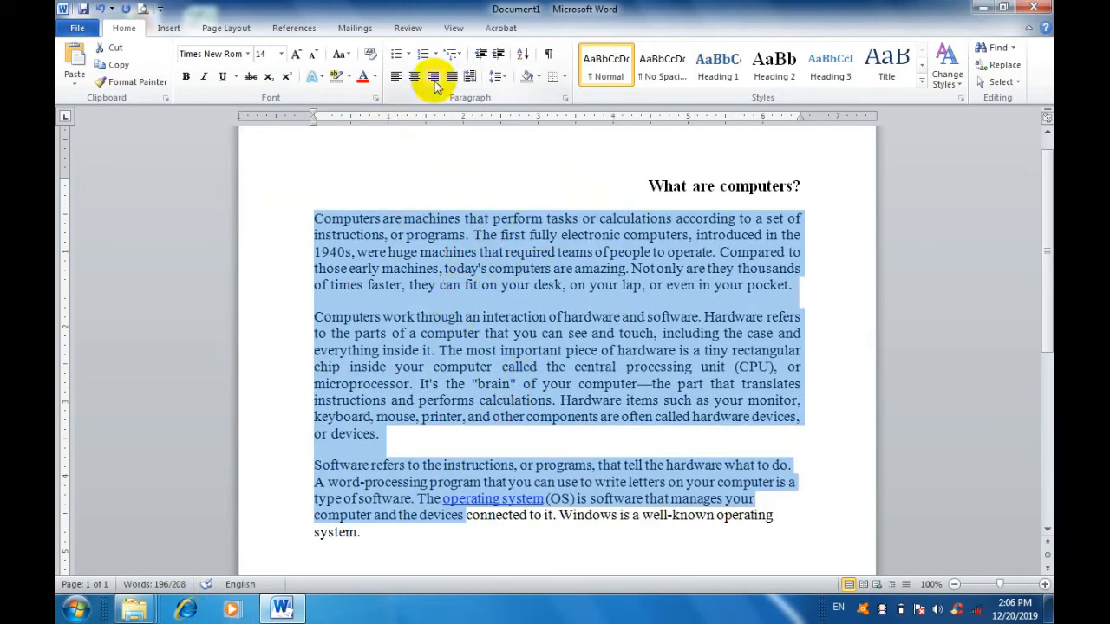
Number the three body paragraphs in the 1., 2., 3. format and review the other numbering formats.
left_click(435, 55)
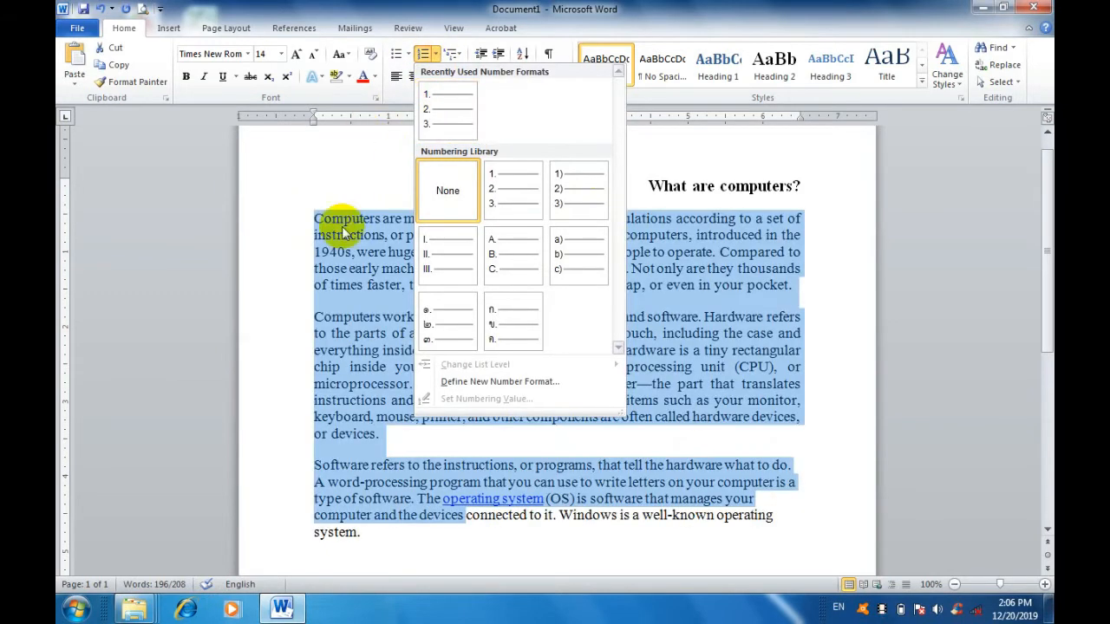
left_click(445, 122)
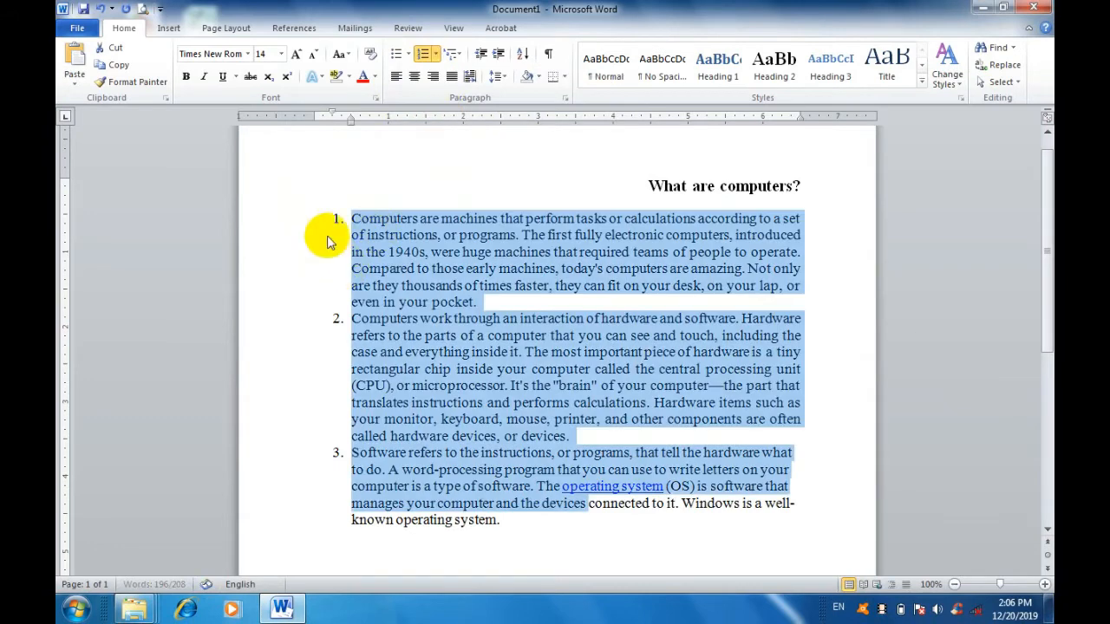
left_click(436, 54)
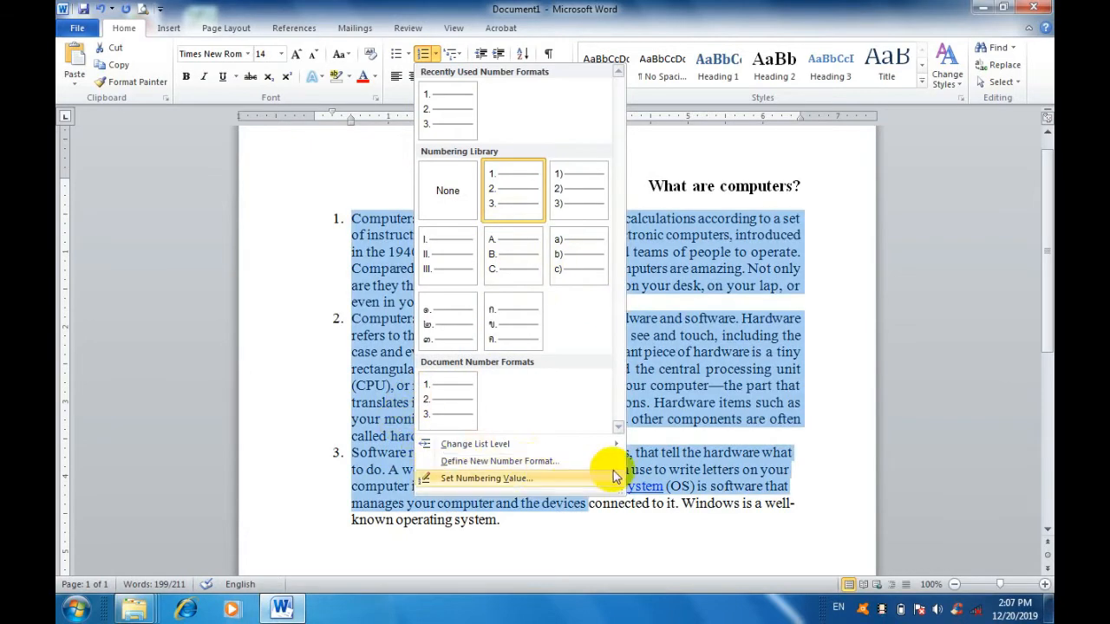
left_click(353, 169)
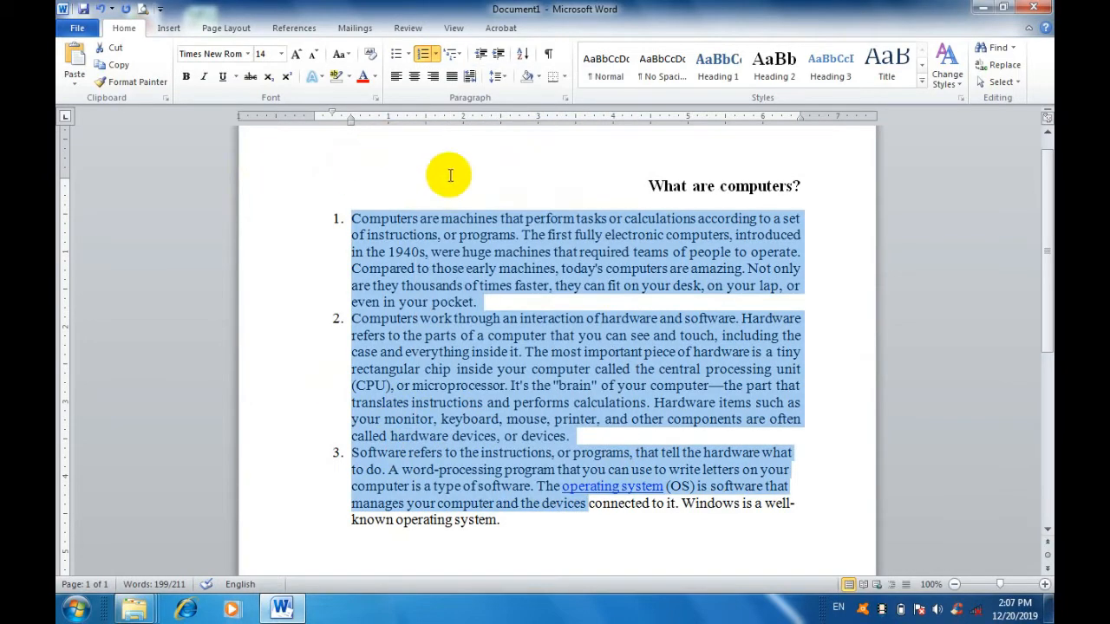
Review the multilevel list styles and preview the line spacing options on the numbered paragraphs.
left_click(450, 54)
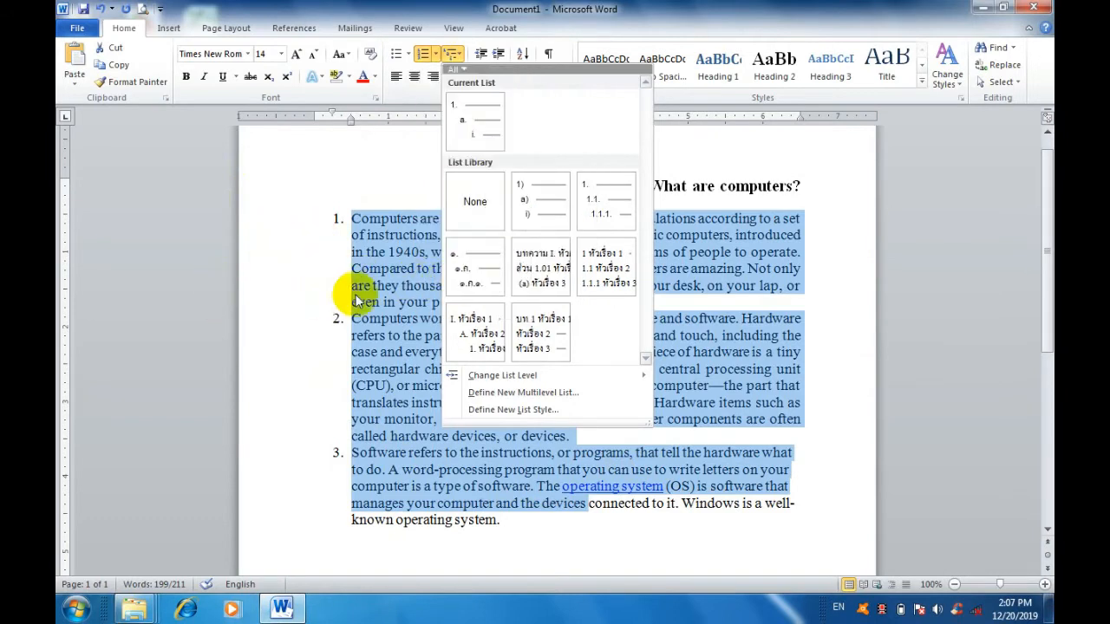
left_click(357, 263)
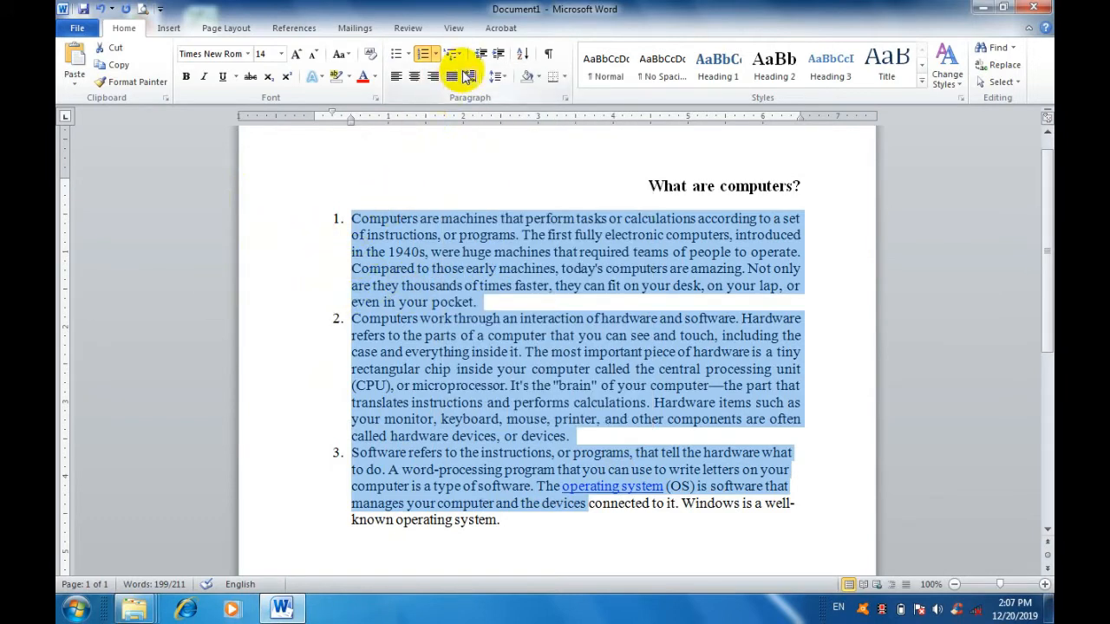
left_click(502, 78)
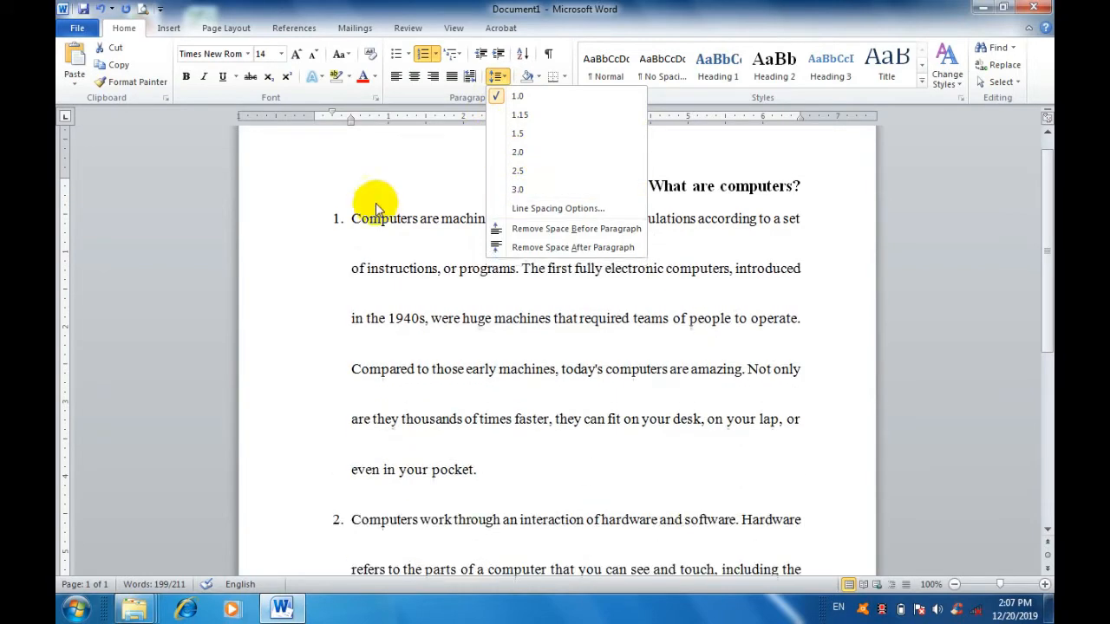
key("Escape")
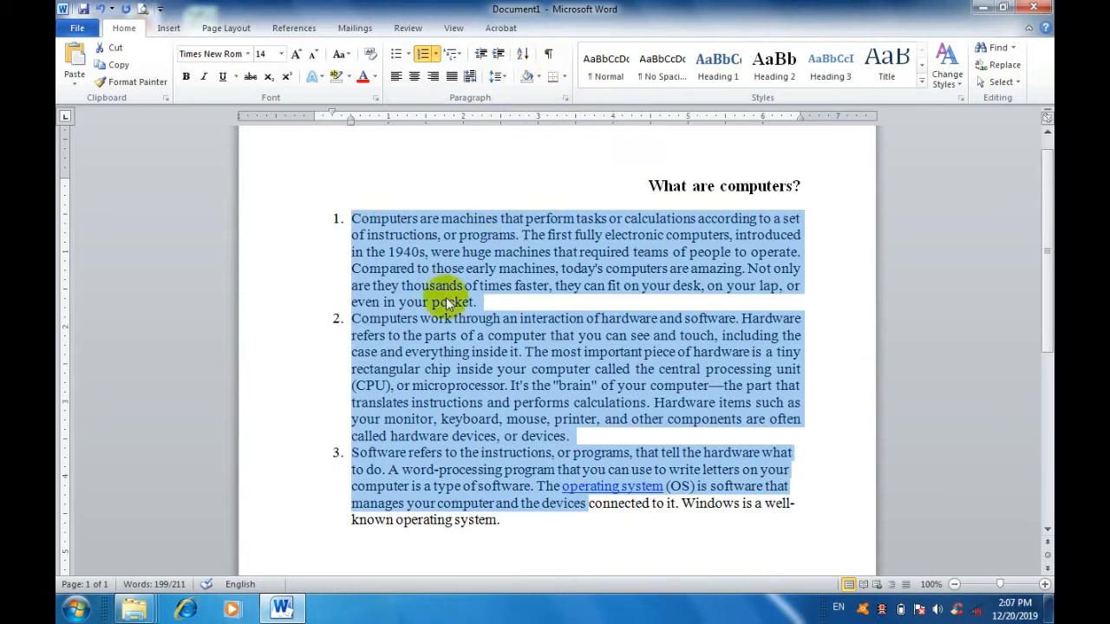
Preview theme and standard shading colors on the numbered paragraphs without applying any.
left_click(539, 78)
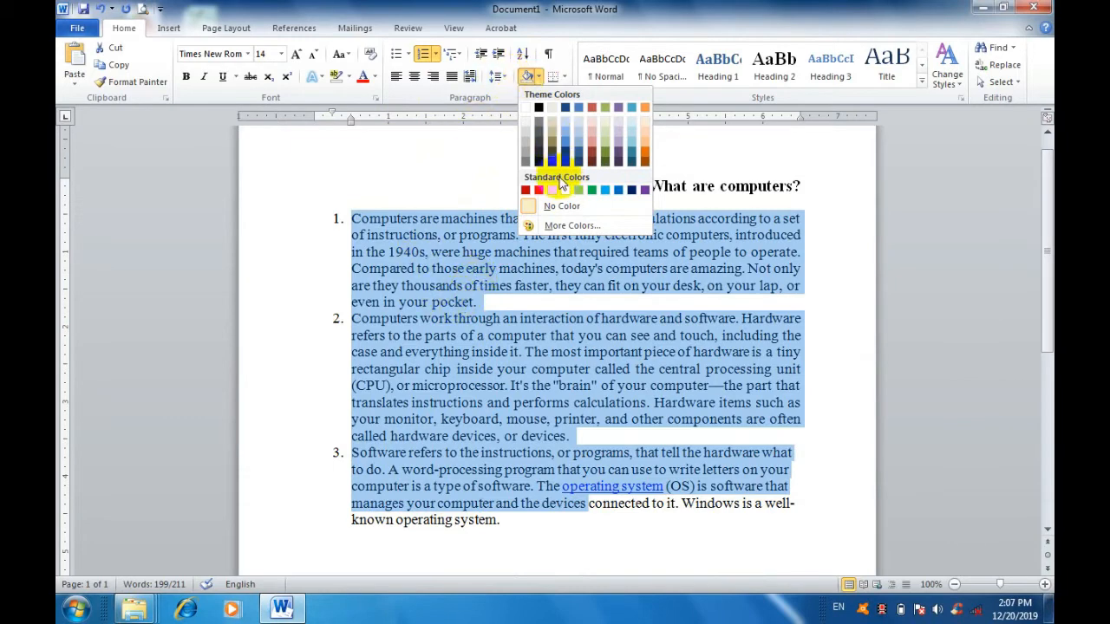
left_click(538, 78)
left_click(536, 77)
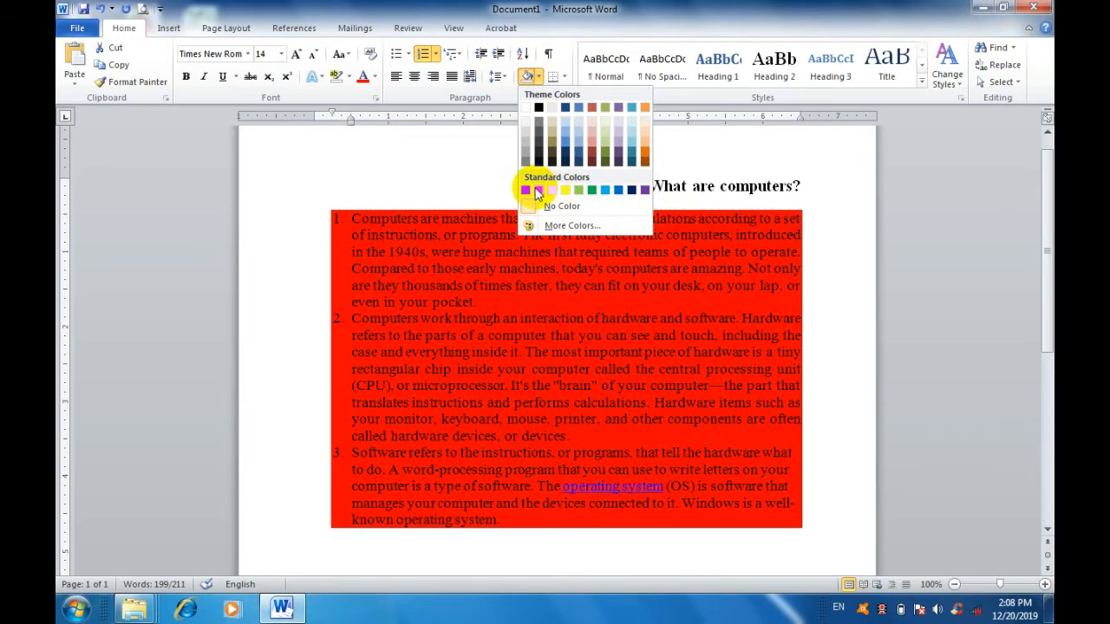
left_click(466, 187)
left_click(531, 239)
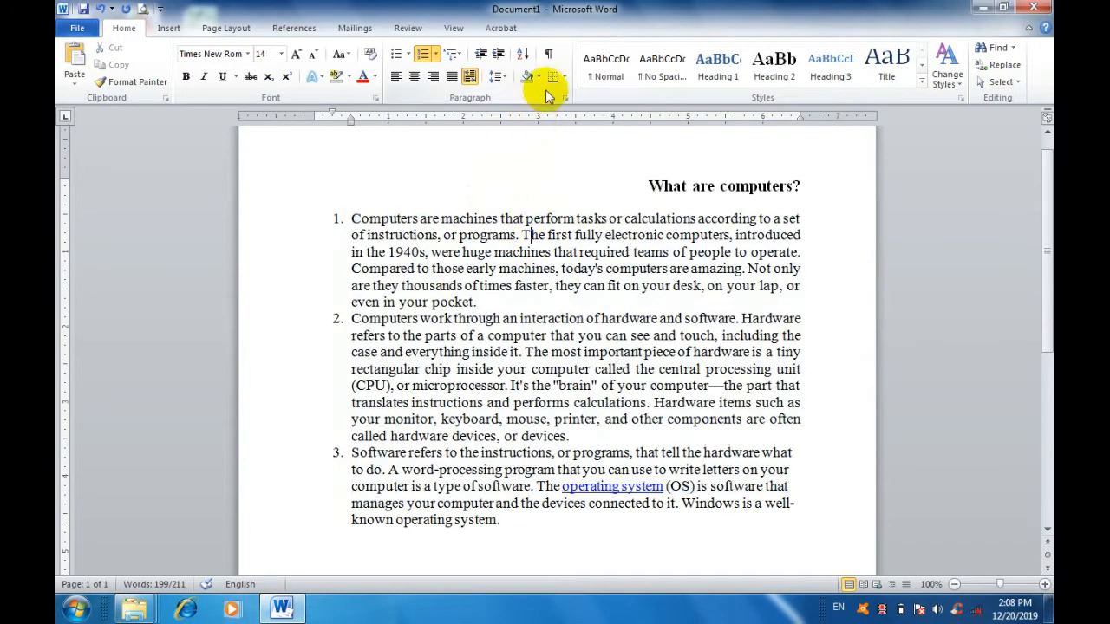
Apply All Borders to the first numbered paragraph and undo it.
left_click(565, 78)
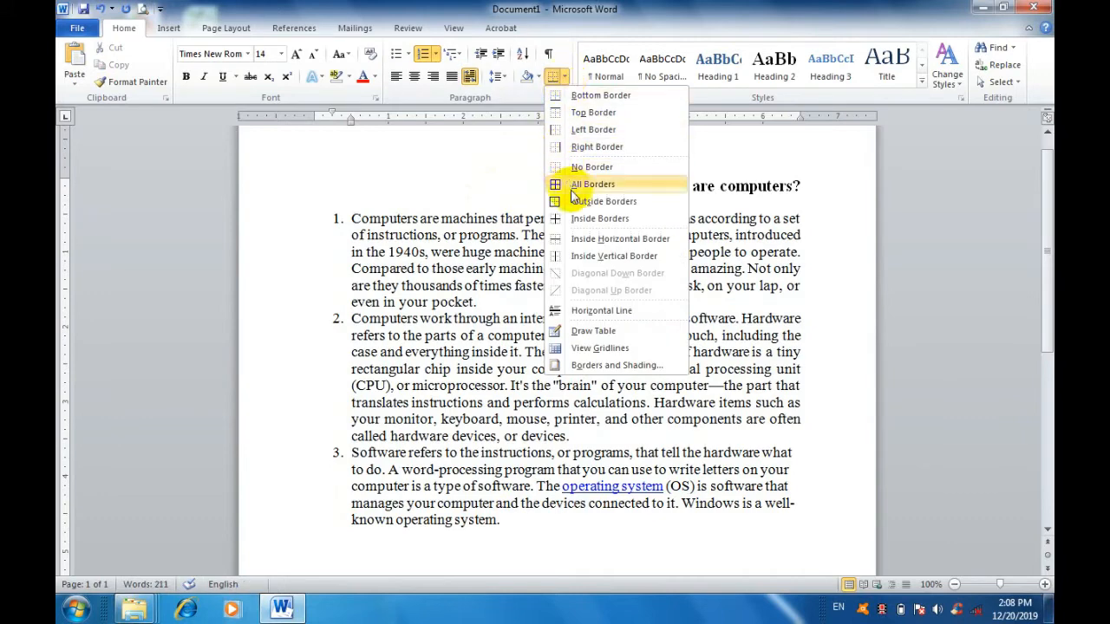
left_click(471, 297)
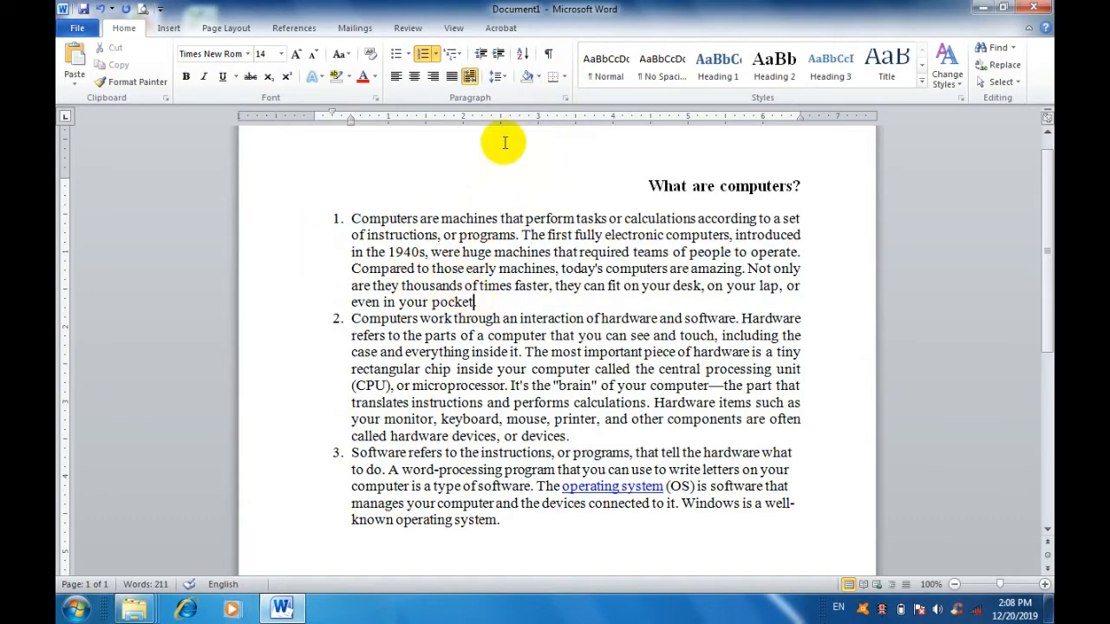
left_click(564, 78)
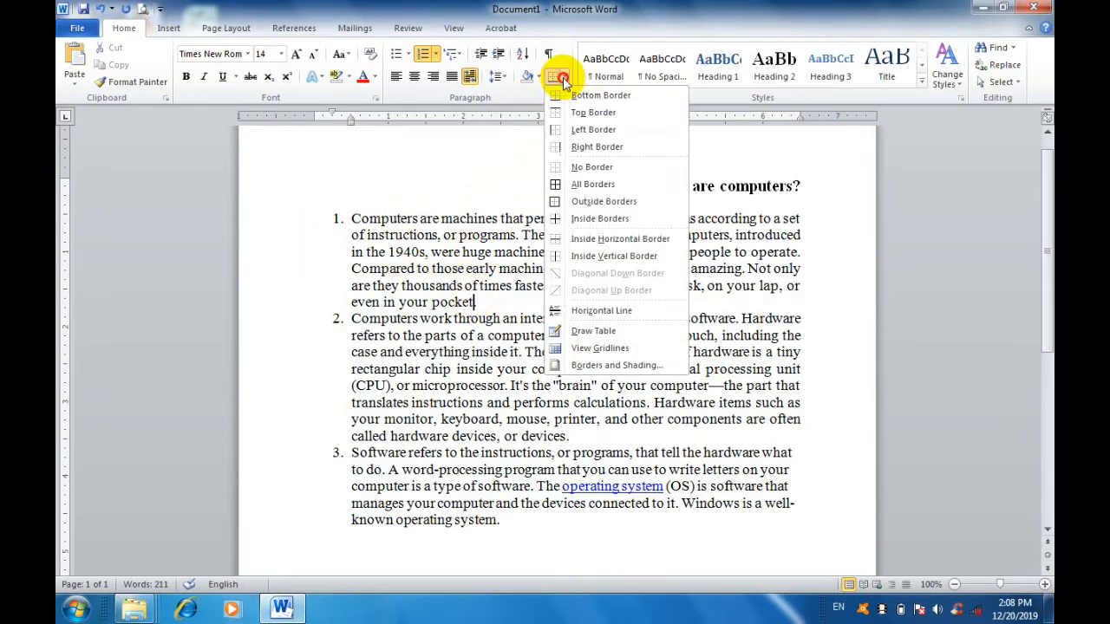
left_click(581, 185)
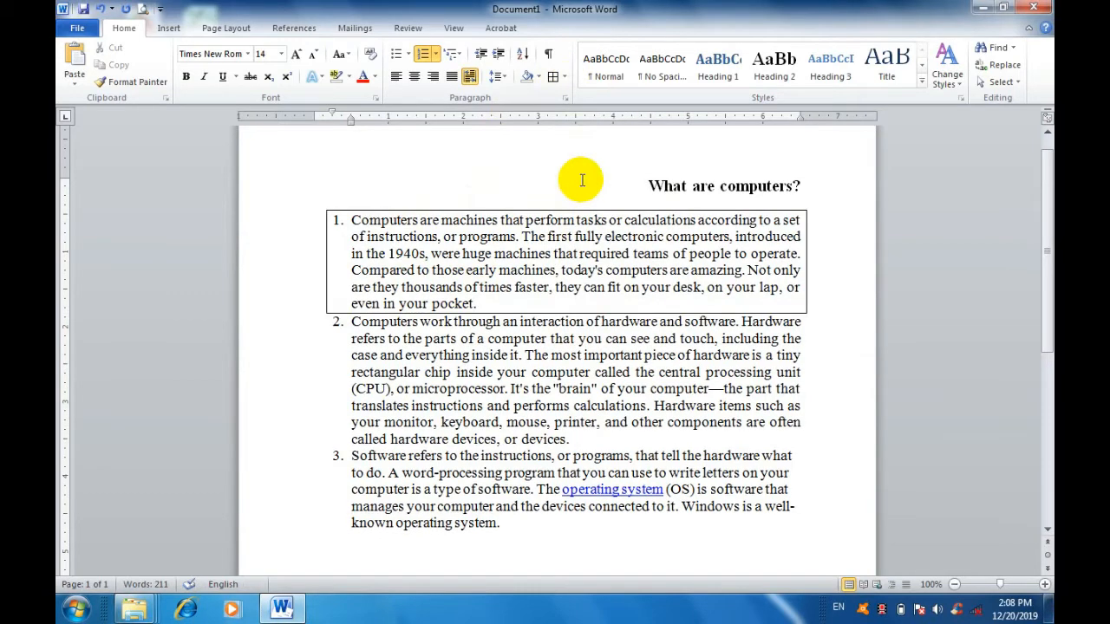
left_click(97, 10)
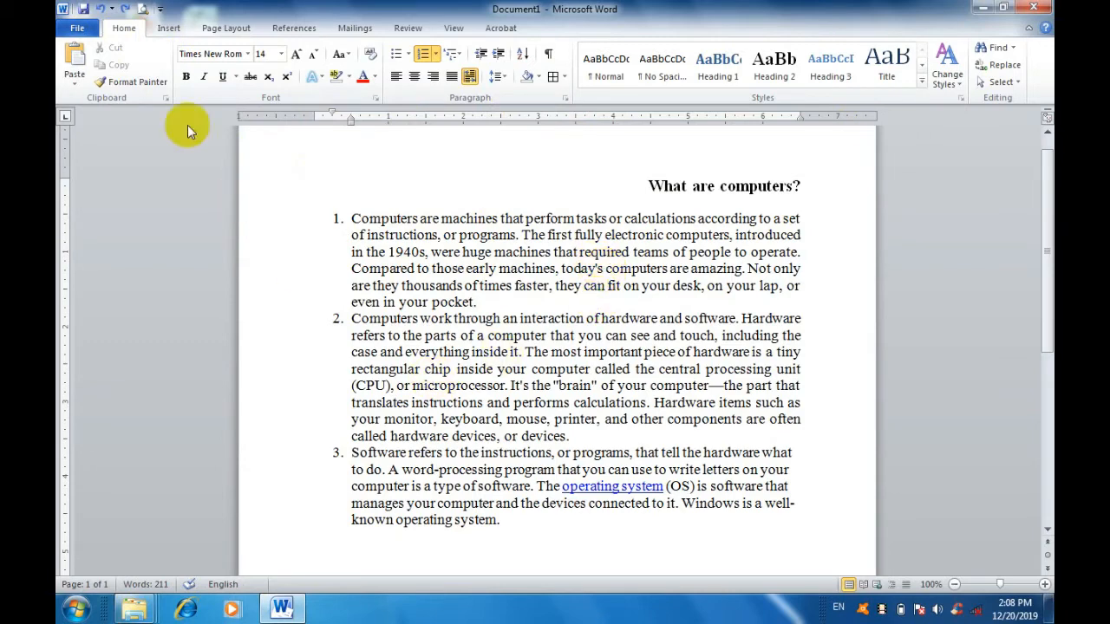
Insert a table with six columns and four rows at the end of the first numbered paragraph and undo it.
left_click(168, 29)
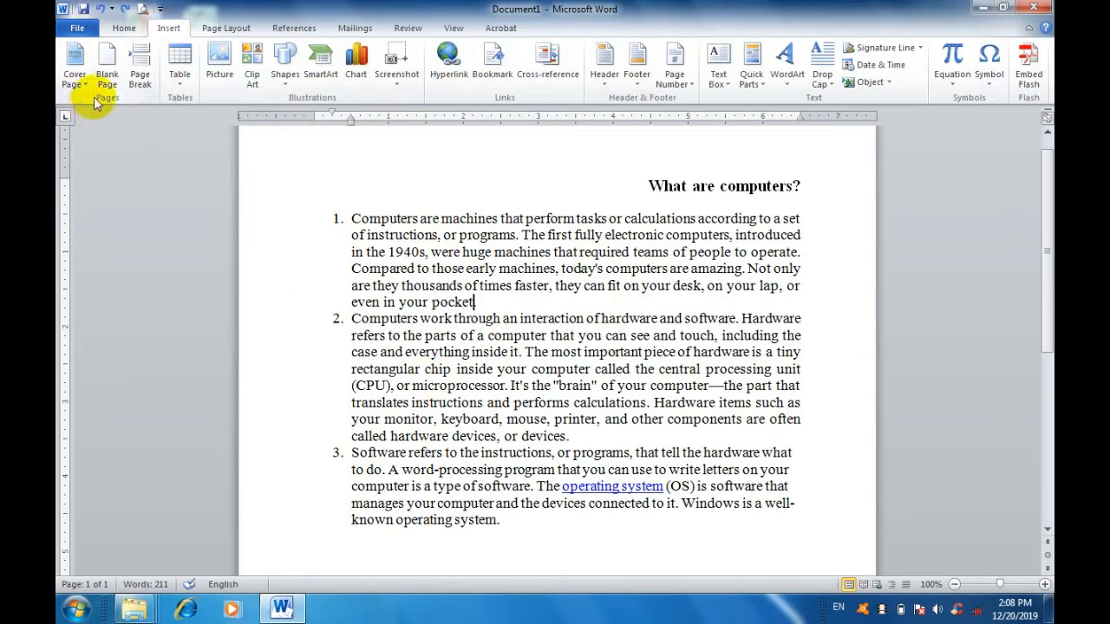
left_click(119, 33)
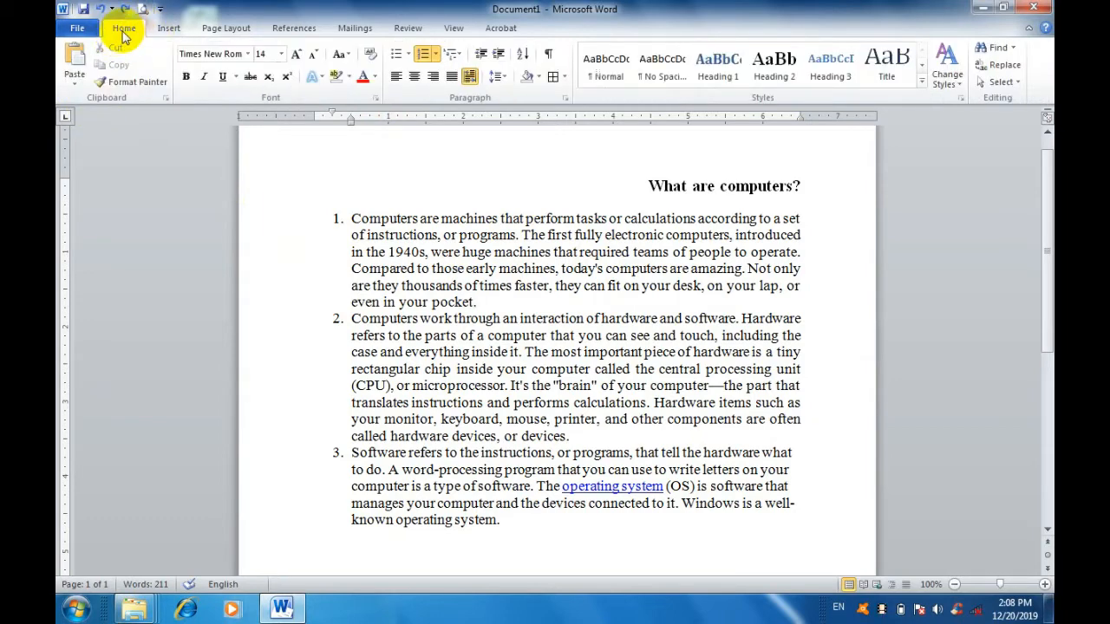
left_click(162, 32)
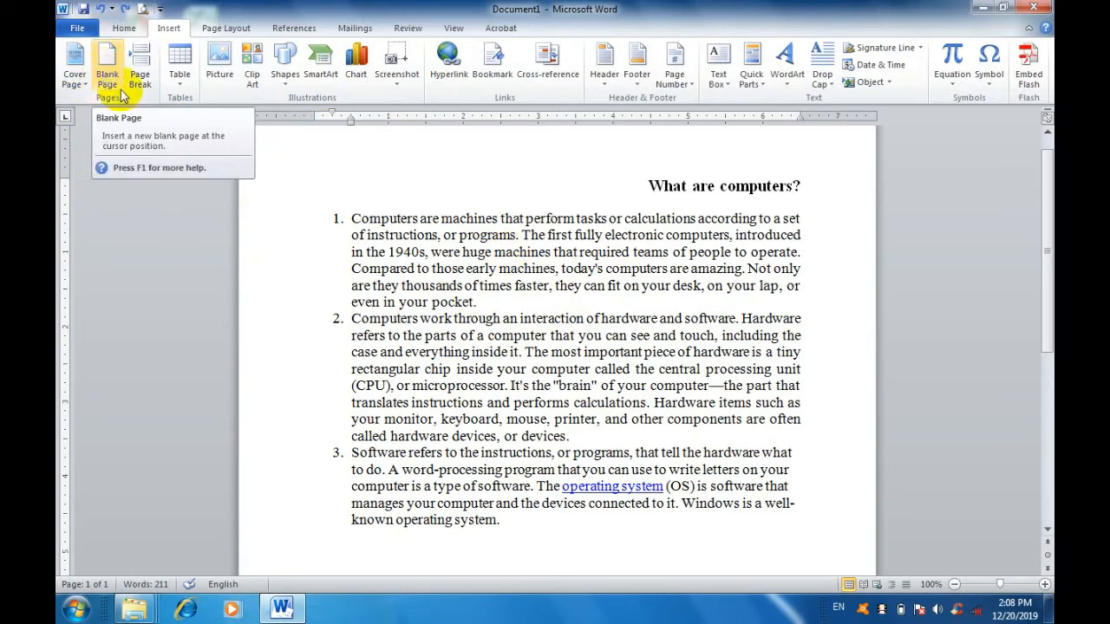
left_click(180, 87)
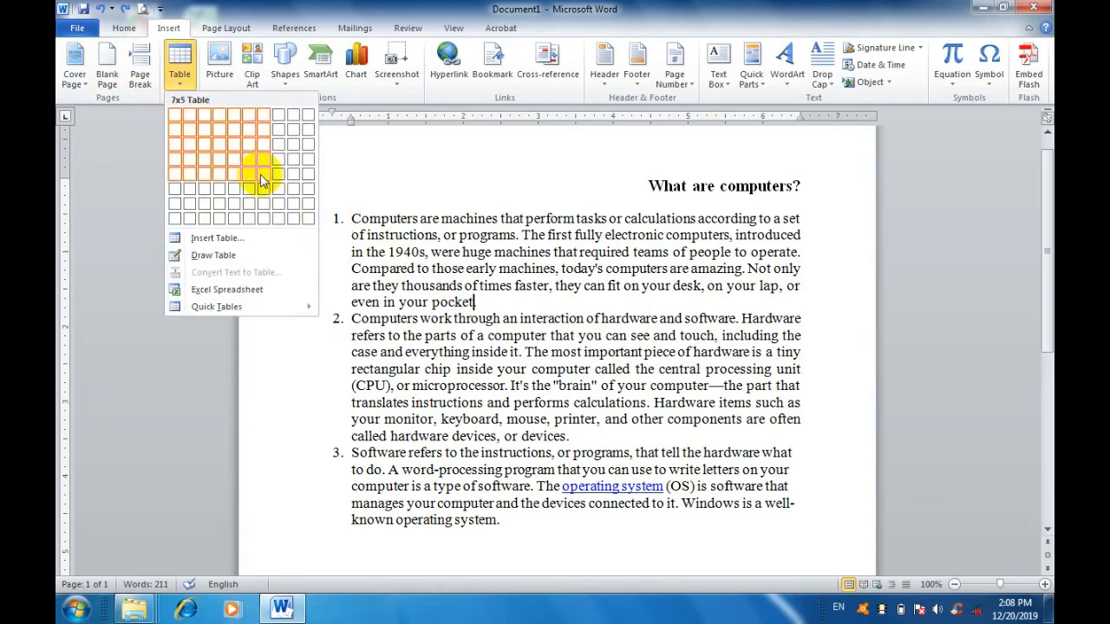
left_click(246, 161)
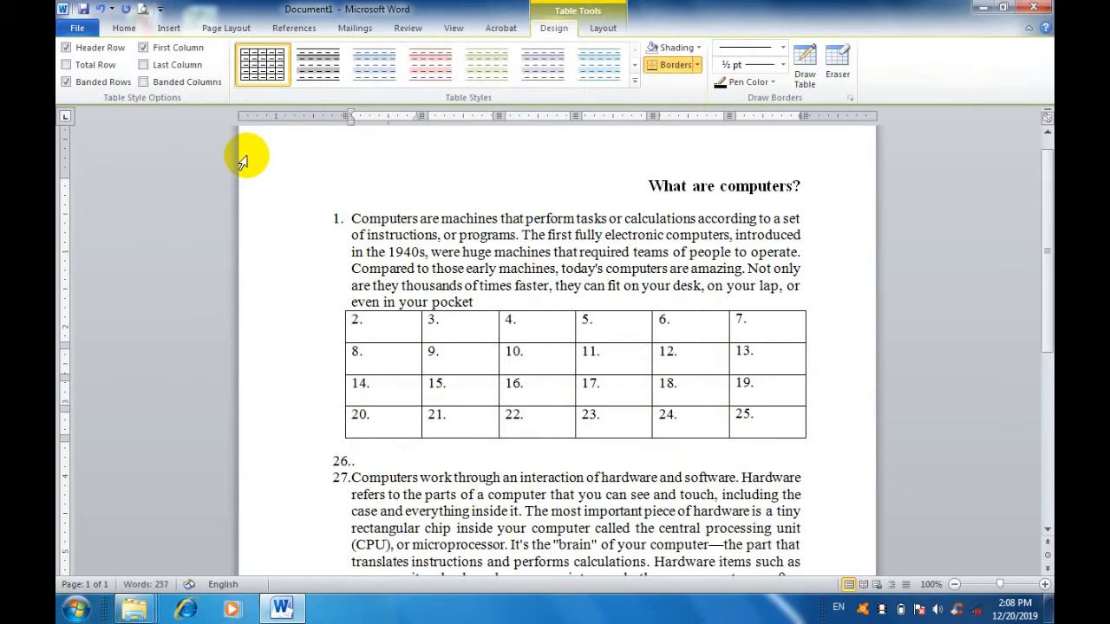
left_click(98, 10)
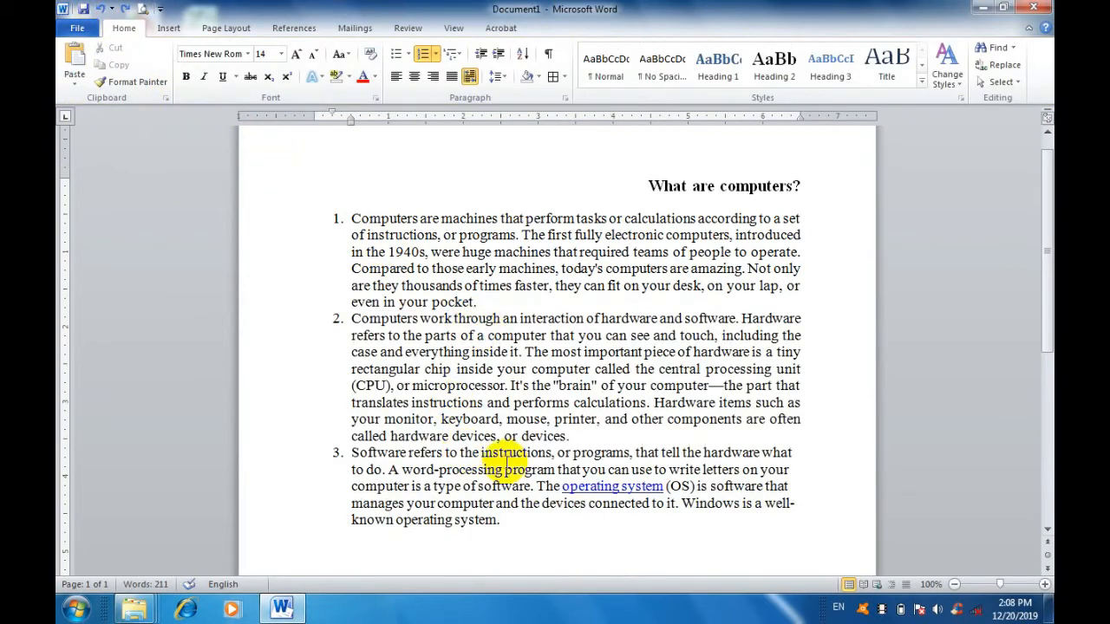
Select all three numbered paragraphs and review the numbering formats without changing the list.
left_click_drag(523, 520, 331, 219)
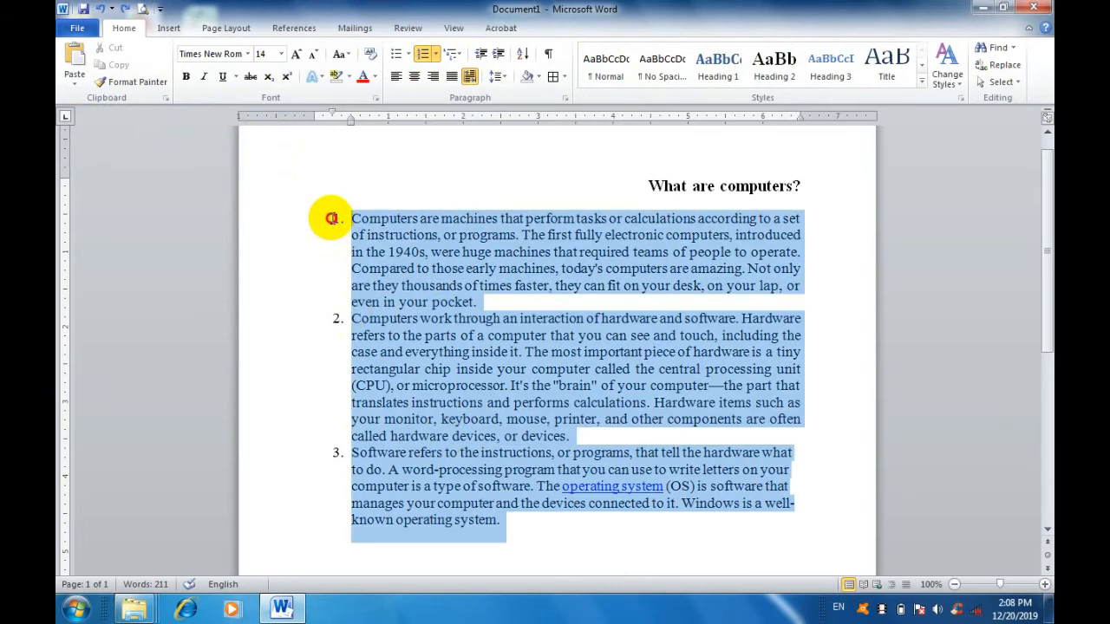
left_click(436, 55)
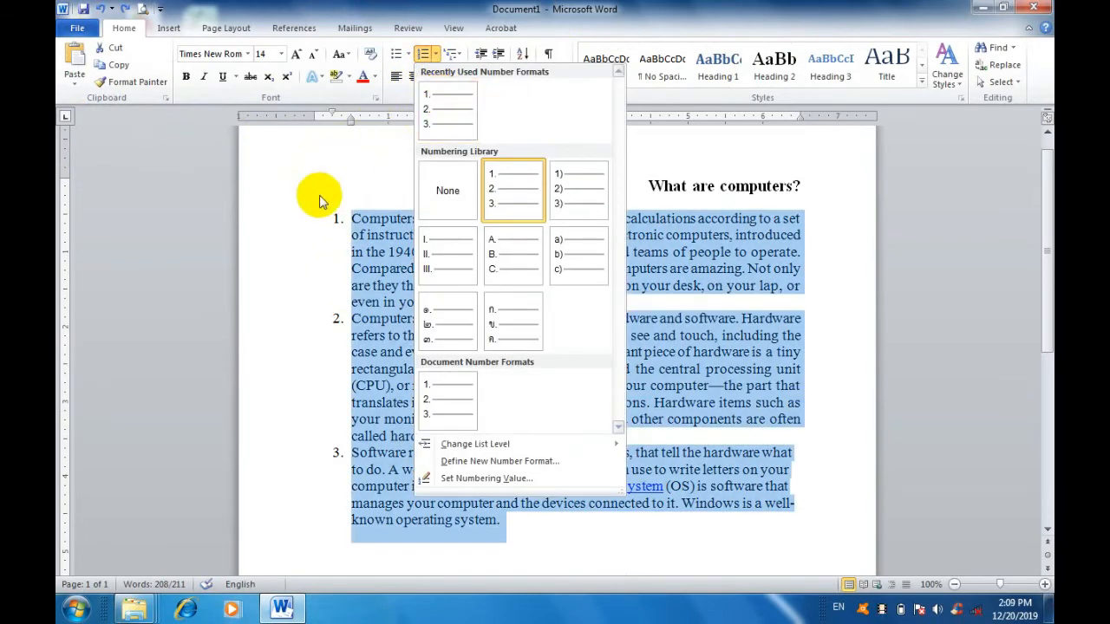
left_click(356, 423)
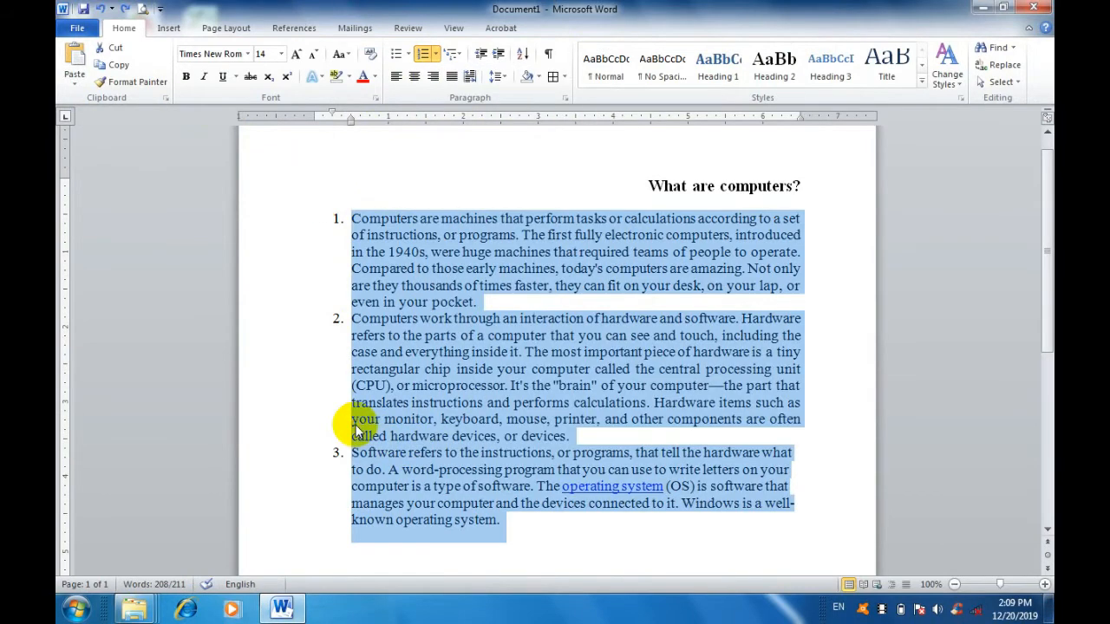
Remove the numbering from the three selected paragraphs by setting the number format to None.
left_click(434, 57)
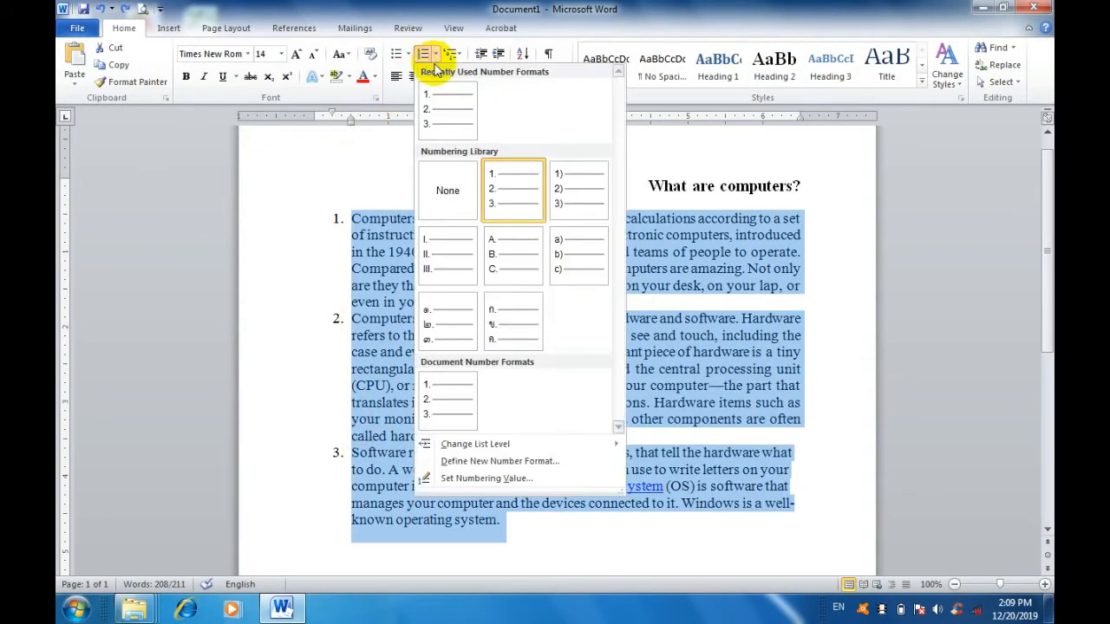
left_click(436, 207)
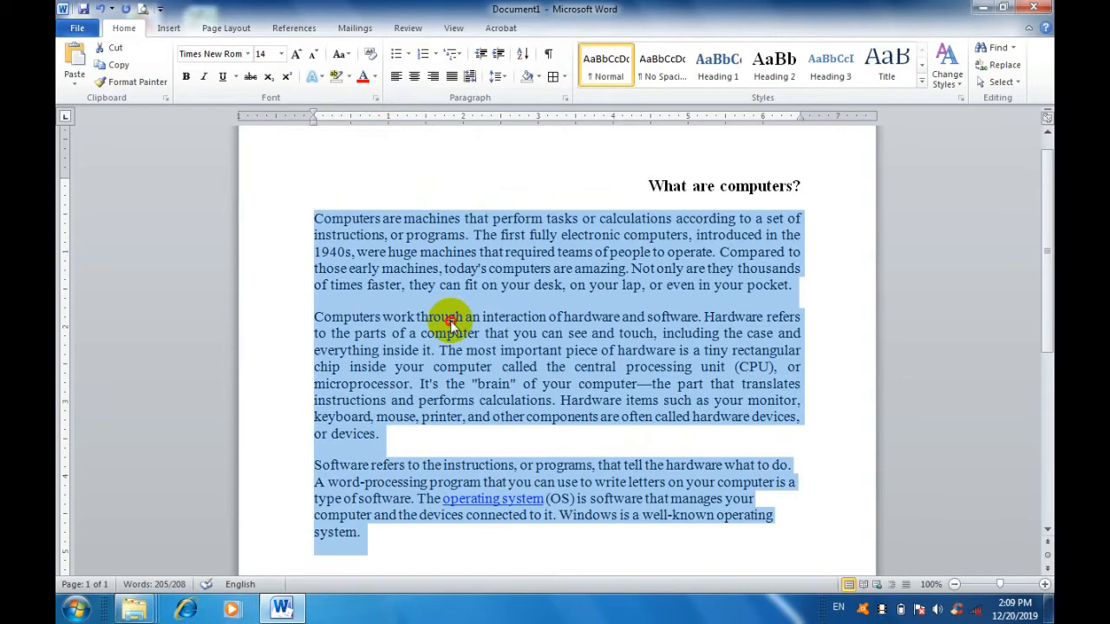
left_click(450, 325)
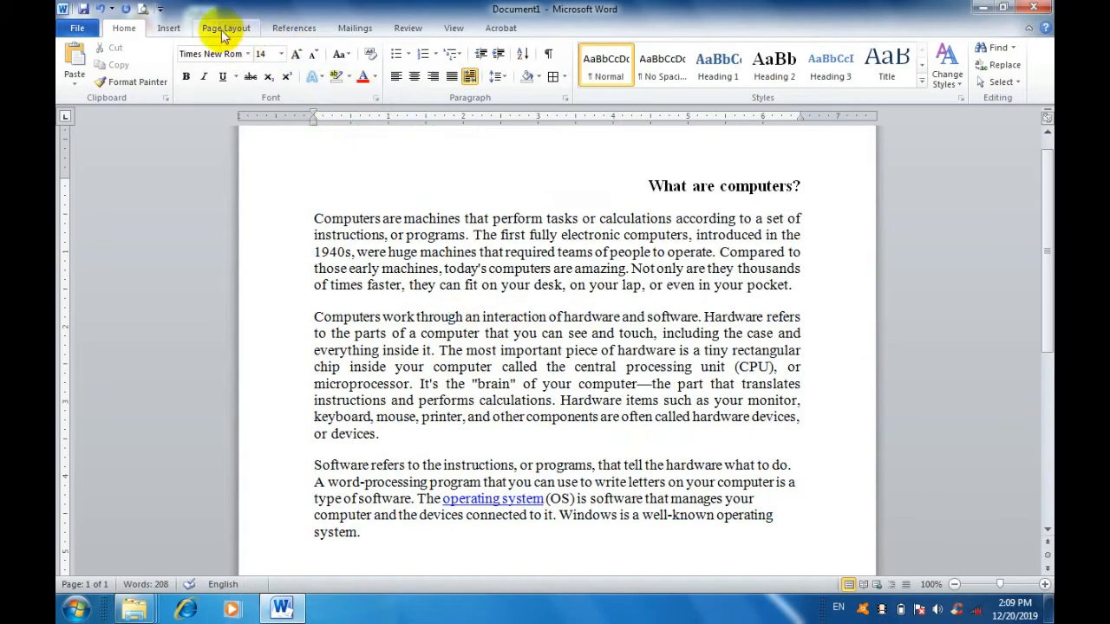
Browse the Pictures library for a picture to insert and leave without inserting one.
left_click(168, 28)
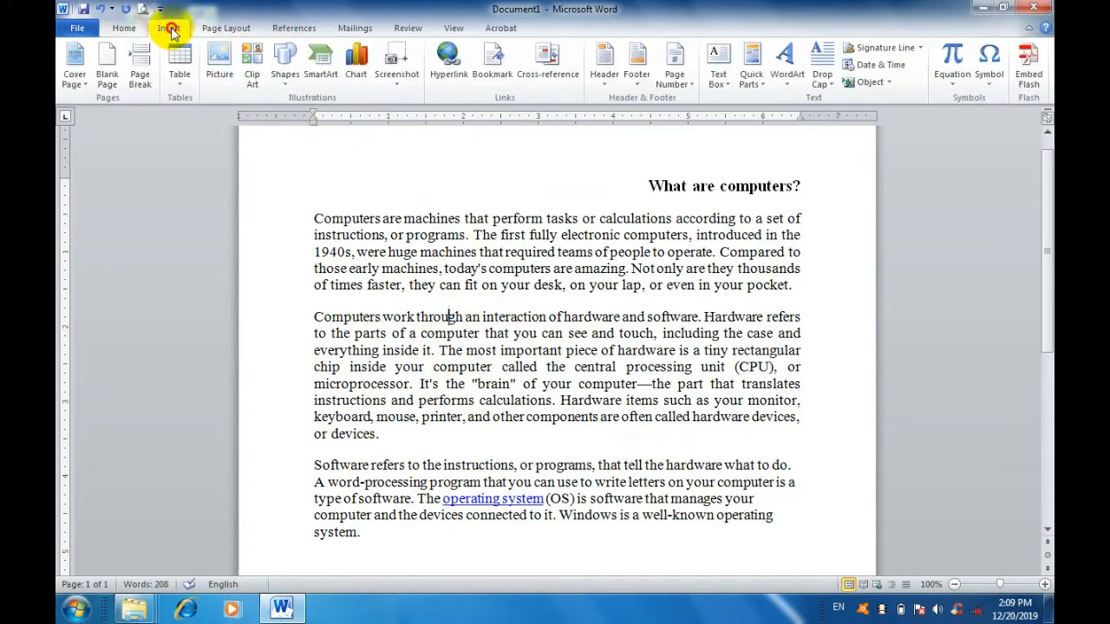
left_click(223, 78)
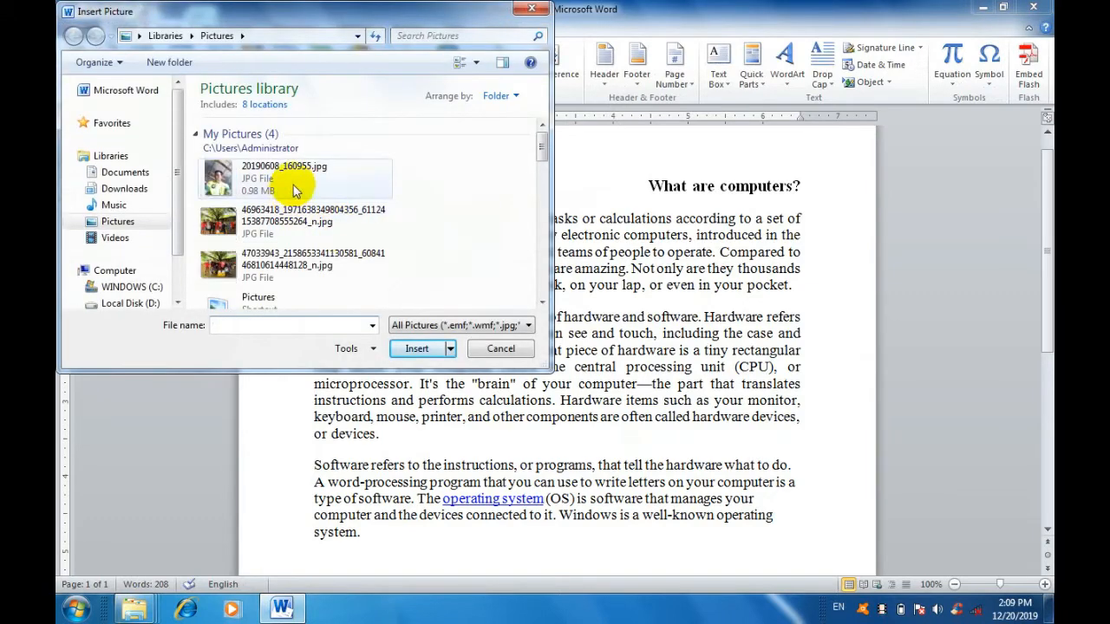
mouse_move(541, 153)
left_mouse_down()
mouse_move(543, 199)
mouse_move(538, 154)
left_mouse_up()
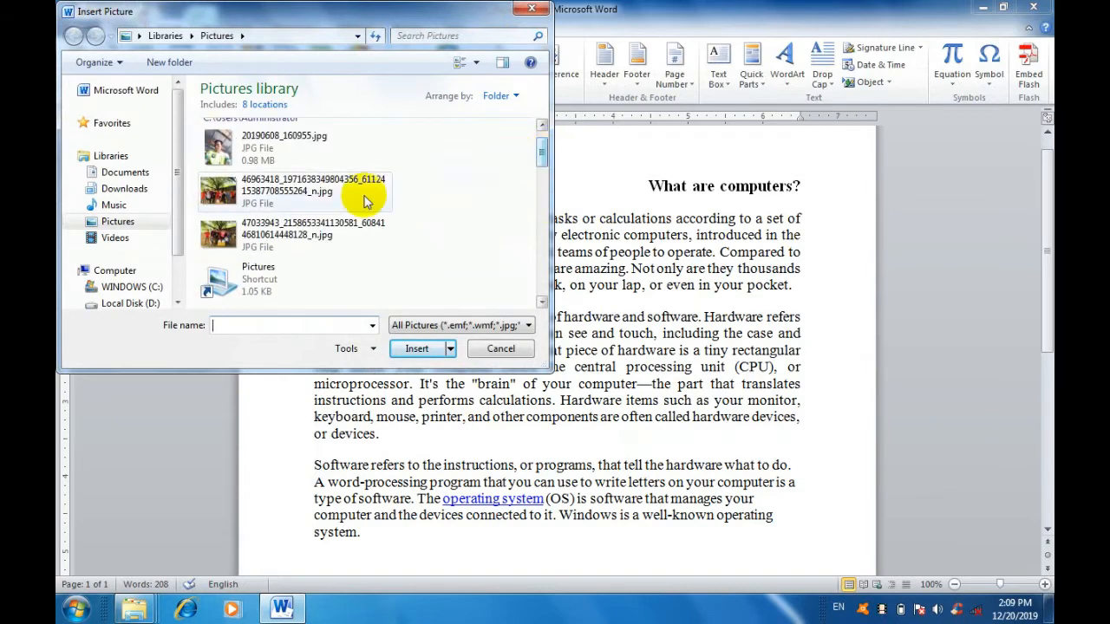
left_click(143, 222)
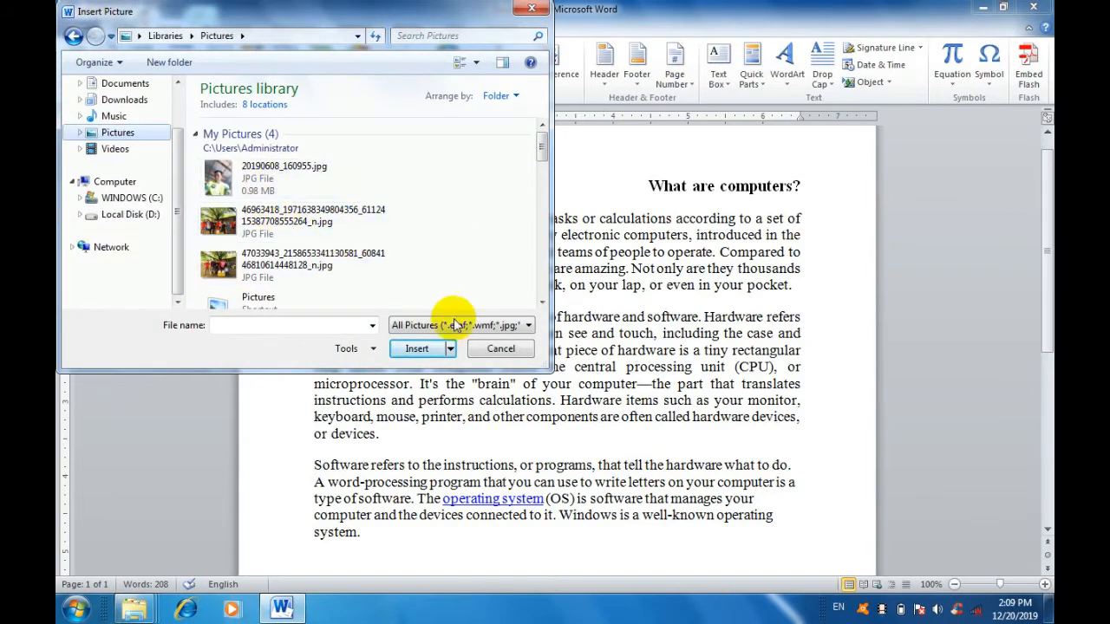
left_click(500, 349)
Search clip art of all media file types with an empty search term and browse through the images, keeping the insertion point in the first paragraph.
scroll(414, 241, "up", 1)
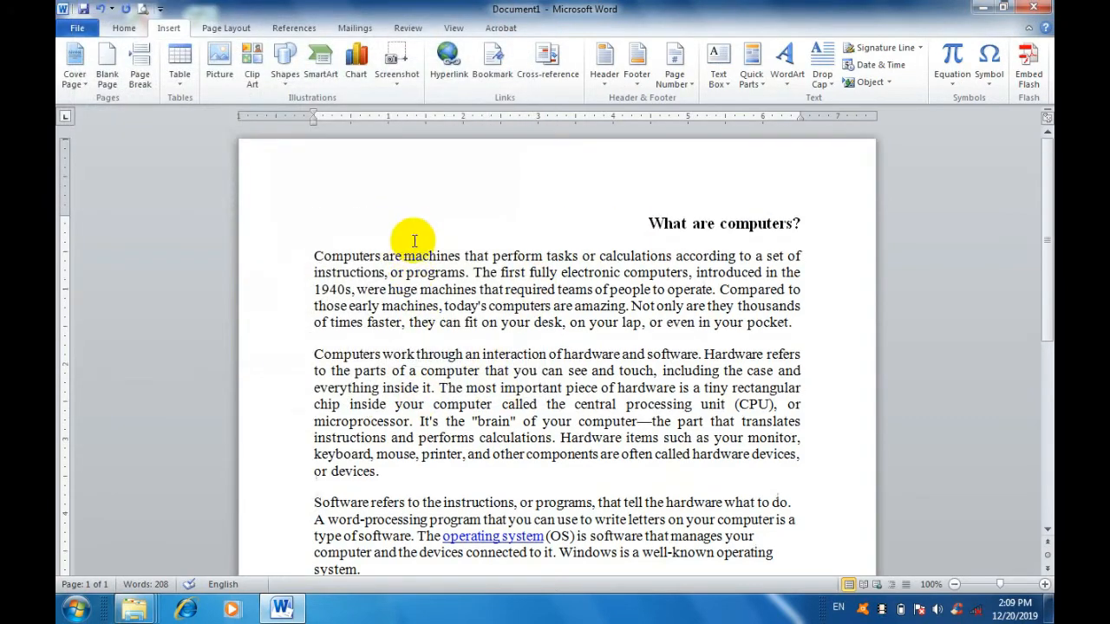
left_click(254, 80)
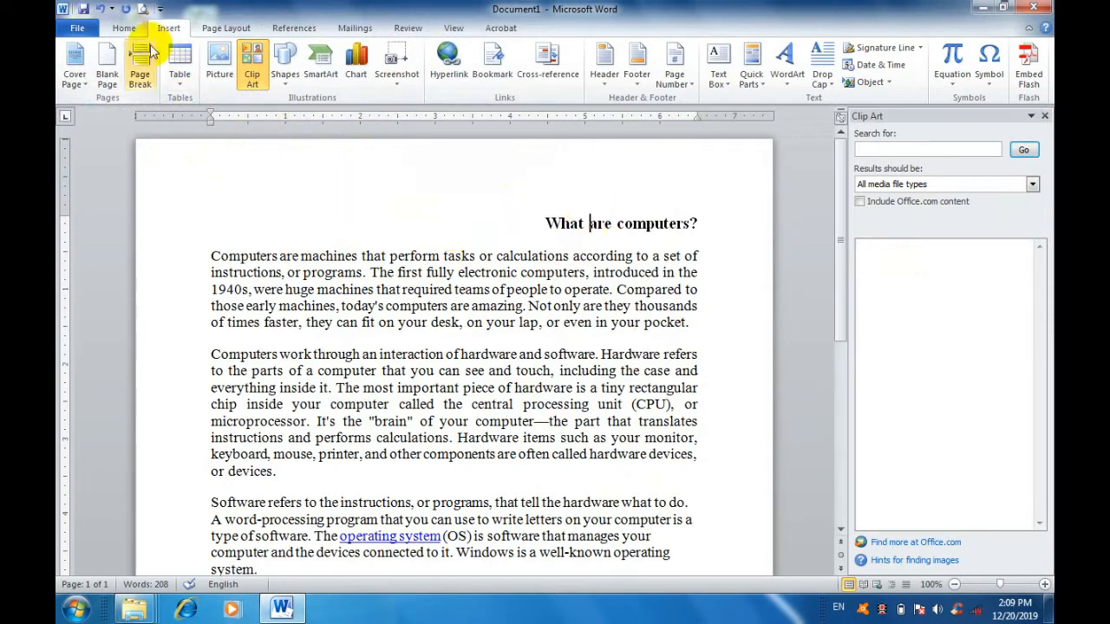
left_click(520, 322)
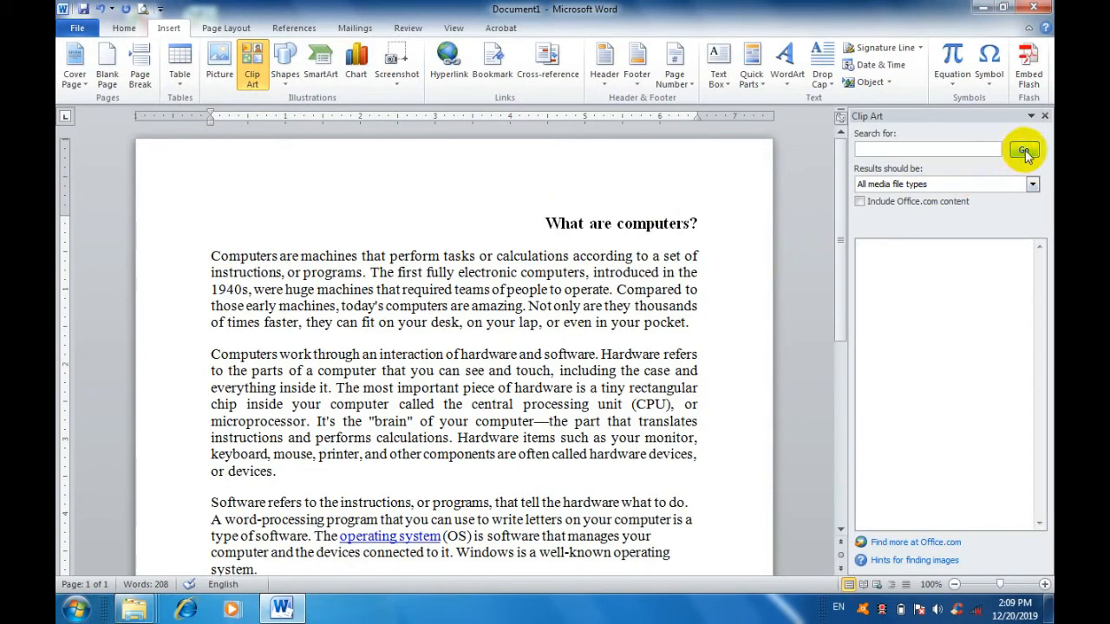
left_click(1025, 151)
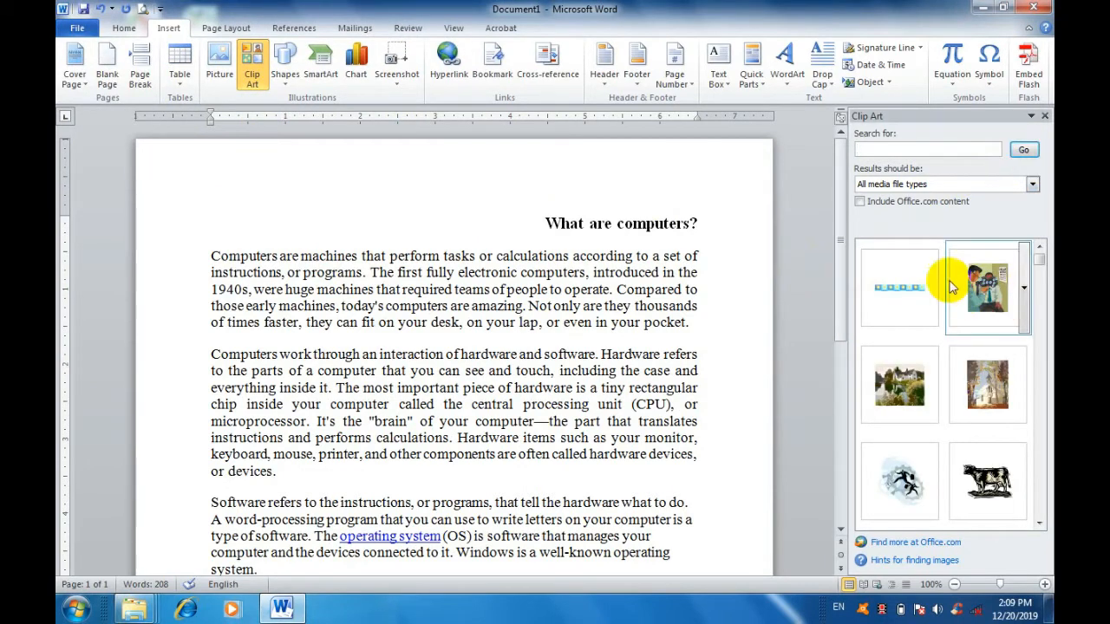
left_click(1024, 295)
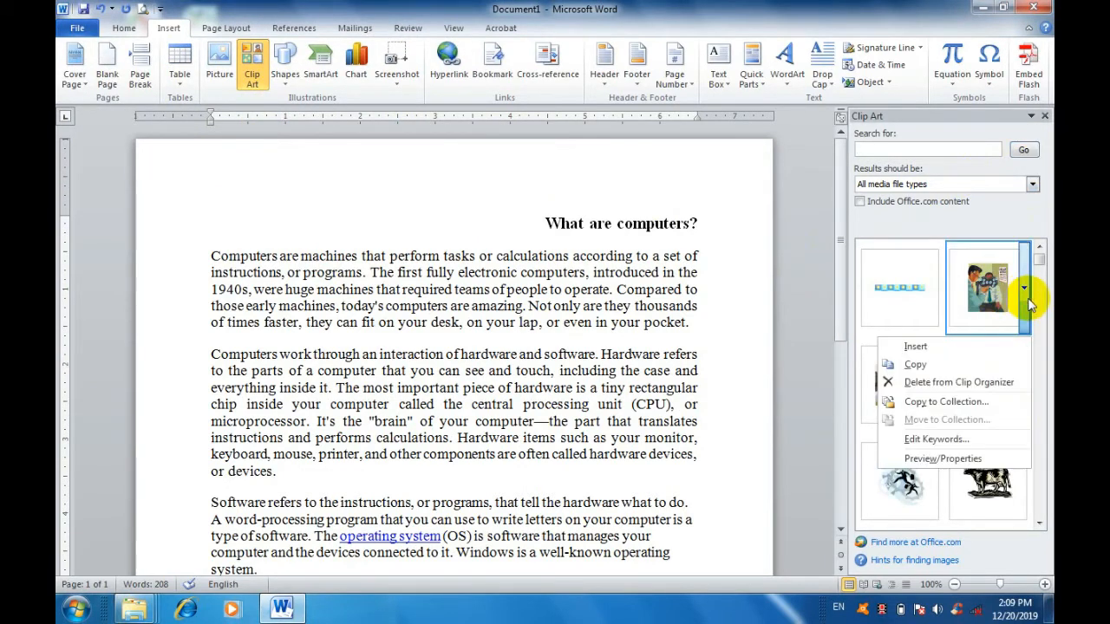
left_click(901, 295)
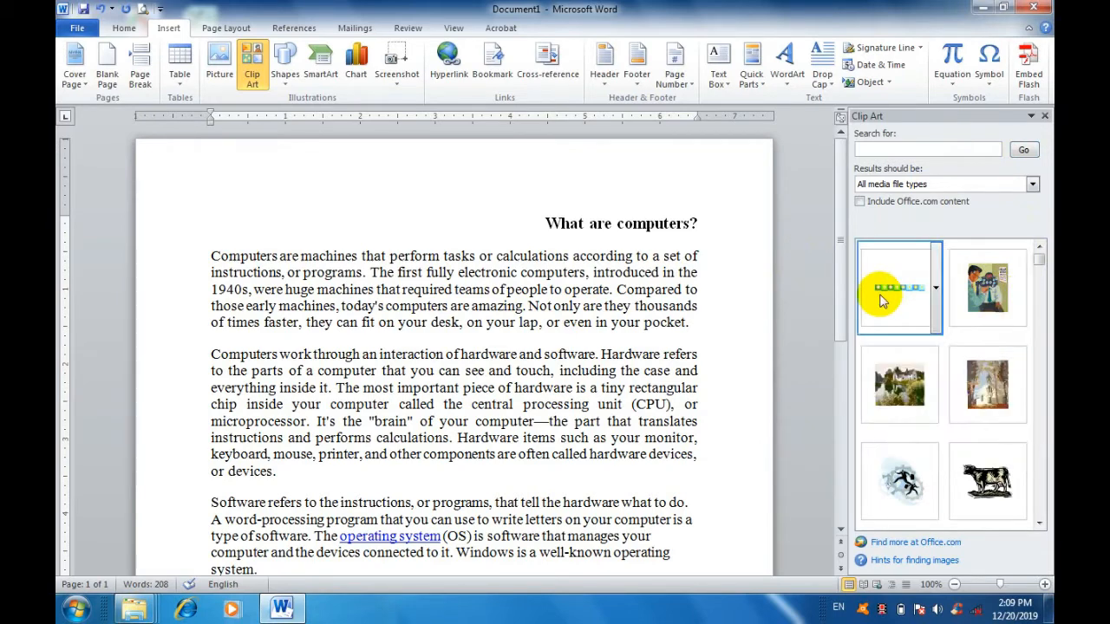
scroll(901, 440, "down", 5)
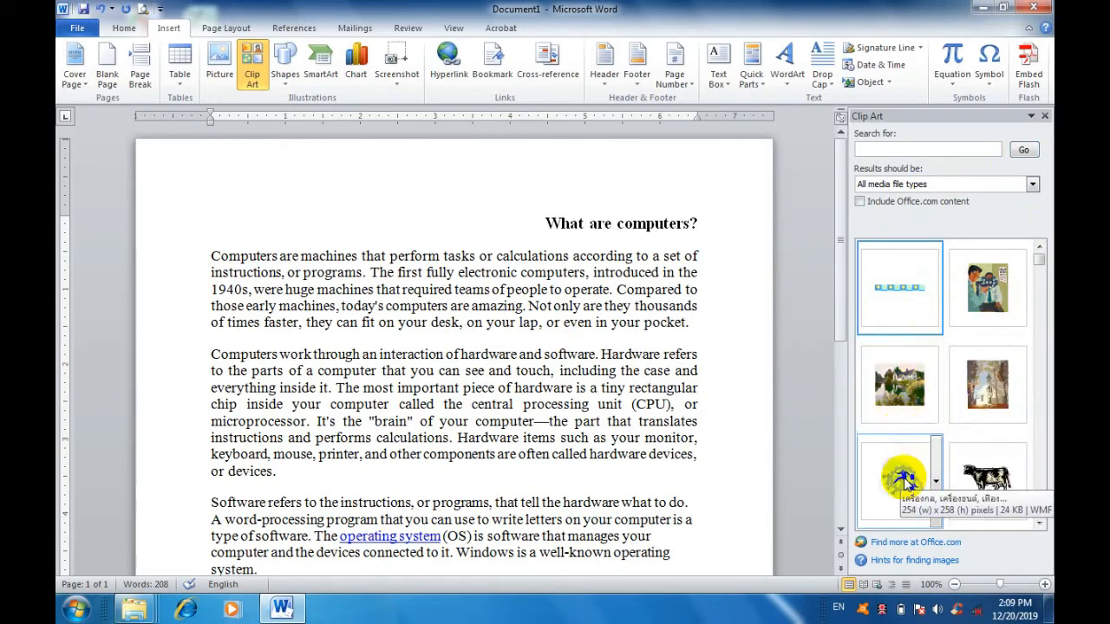
scroll(947, 432, "down", 8)
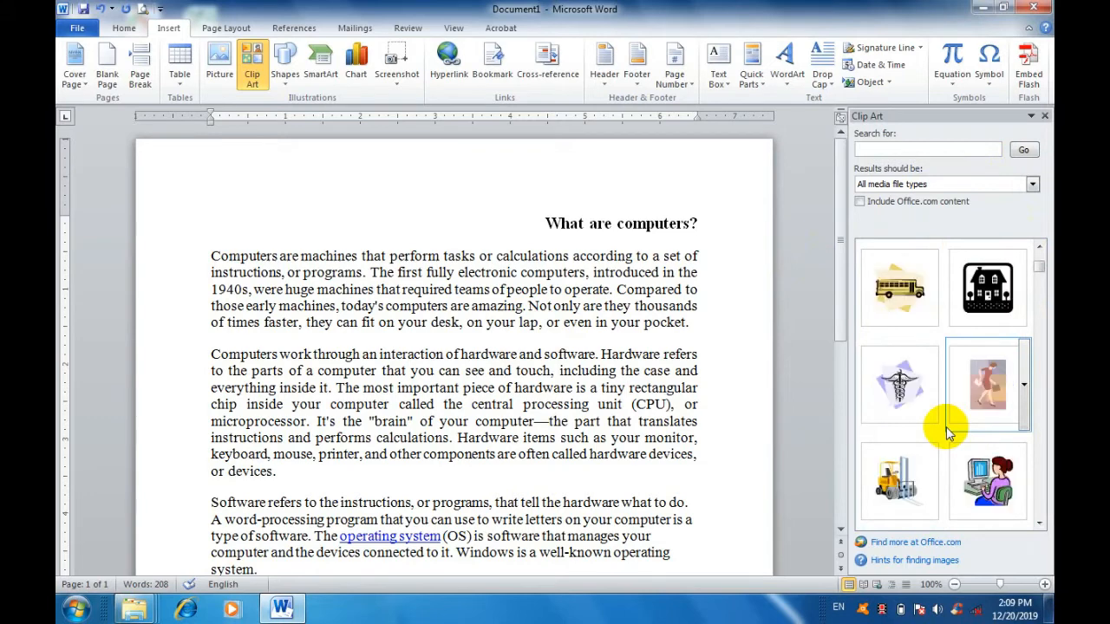
scroll(947, 433, "down", 3)
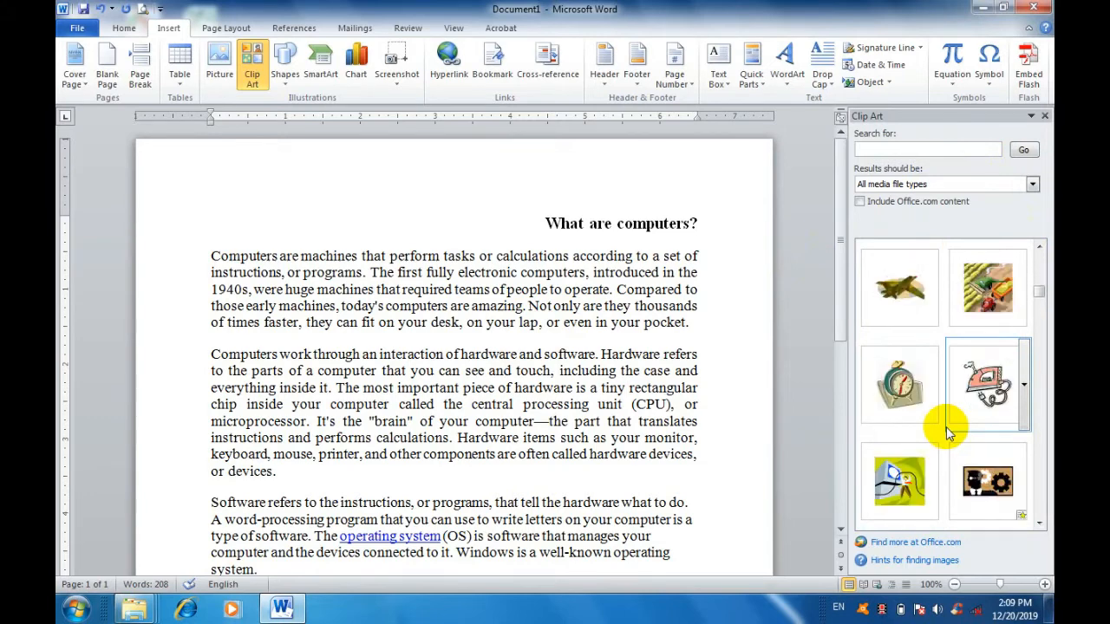
scroll(947, 432, "down", 3)
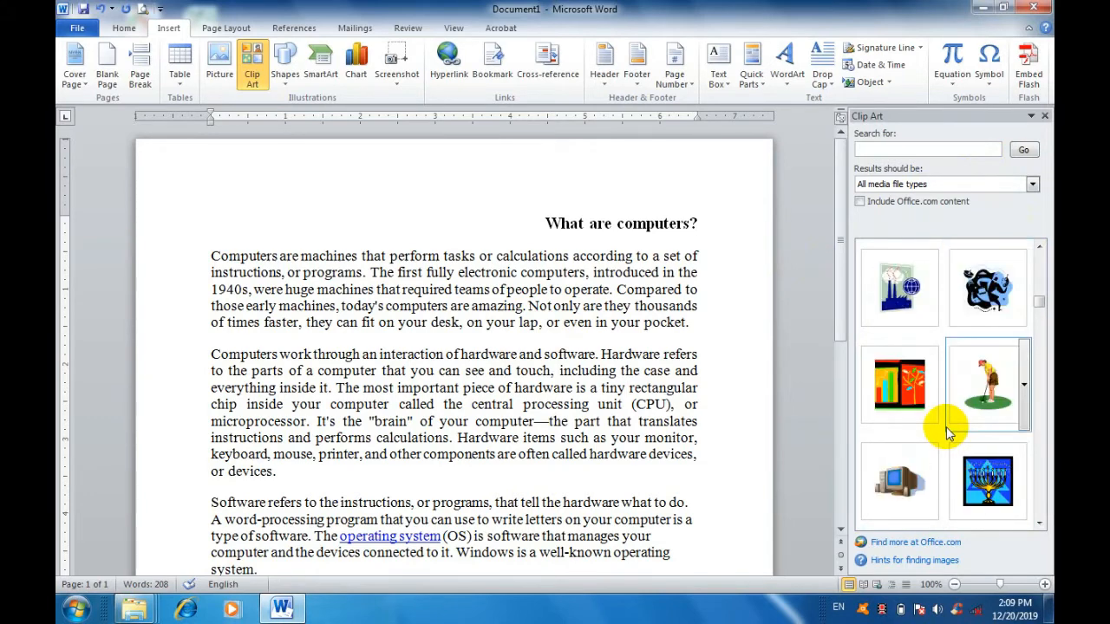
Insert the golfer clip art in the first paragraph, move it up to the word "electronic", and delete it.
left_click(986, 382)
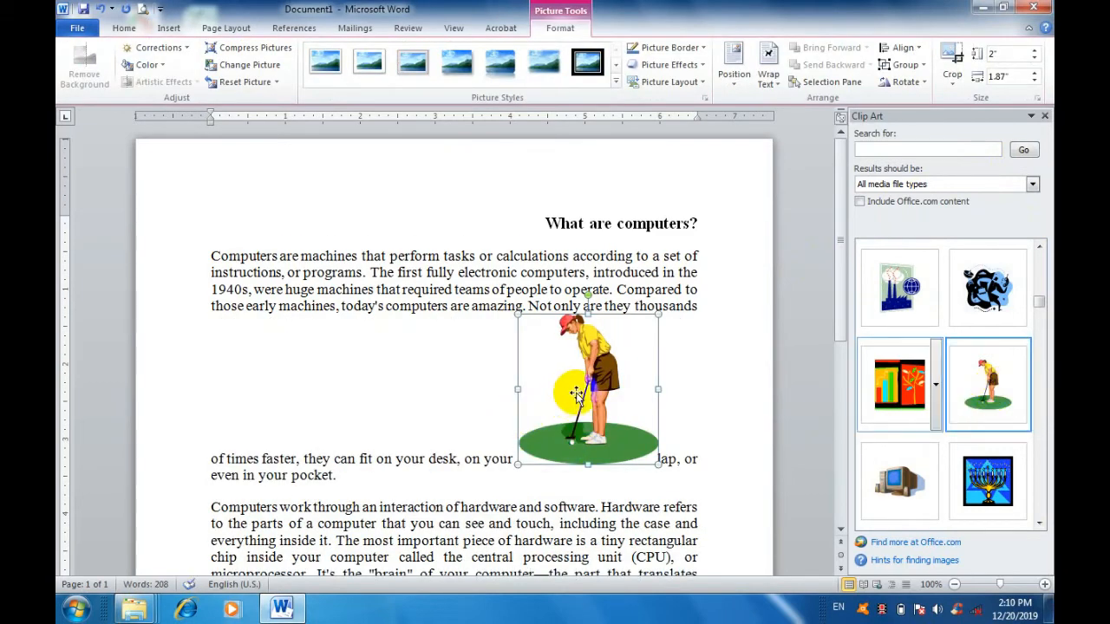
left_click_drag(615, 368, 470, 274)
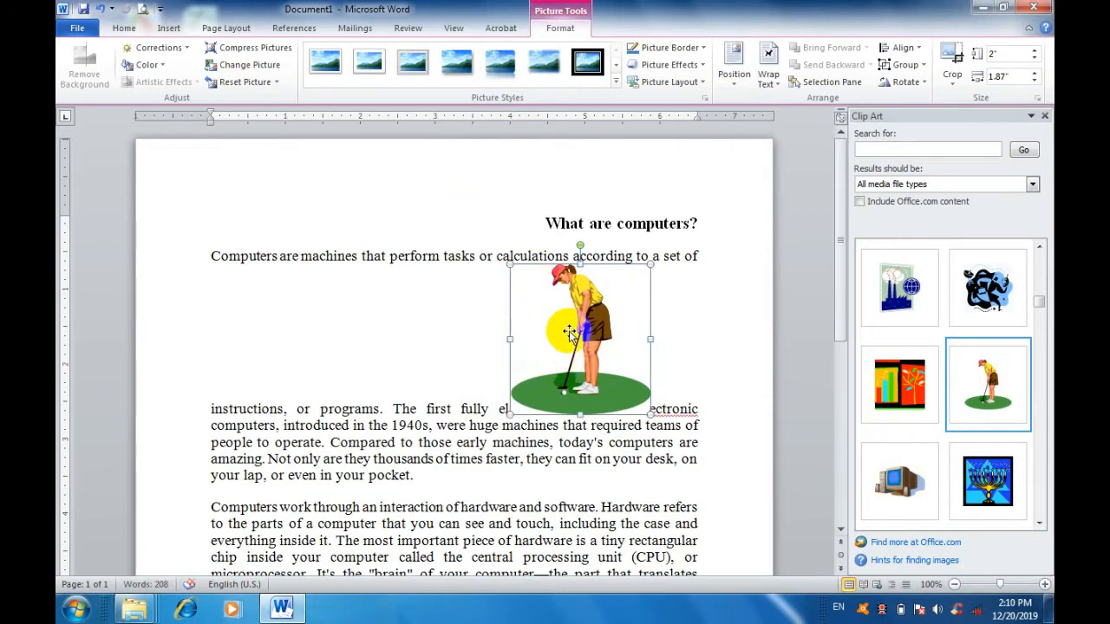
key("Delete")
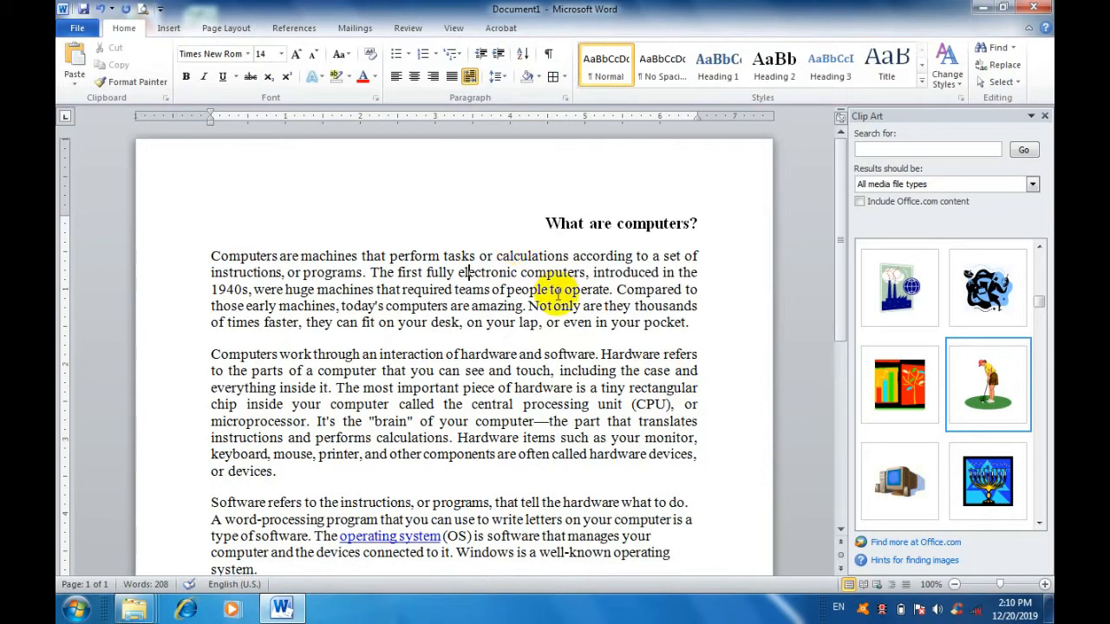
Draw a rectangle about 2.26" high and 4.97" wide over the heading and first paragraph, and delete it.
left_click(170, 27)
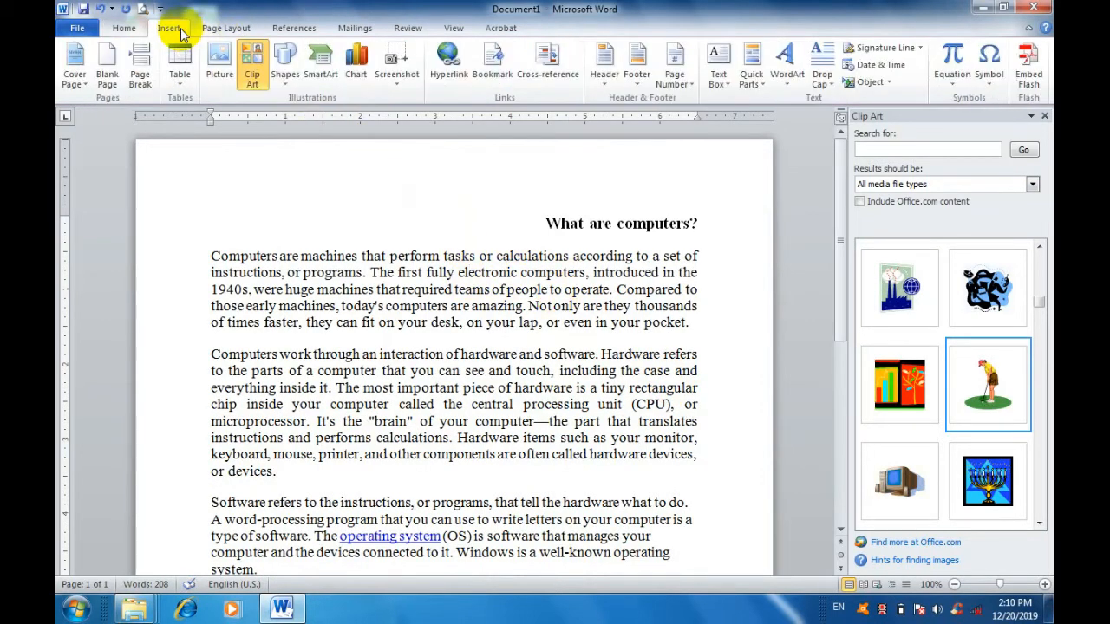
left_click(286, 78)
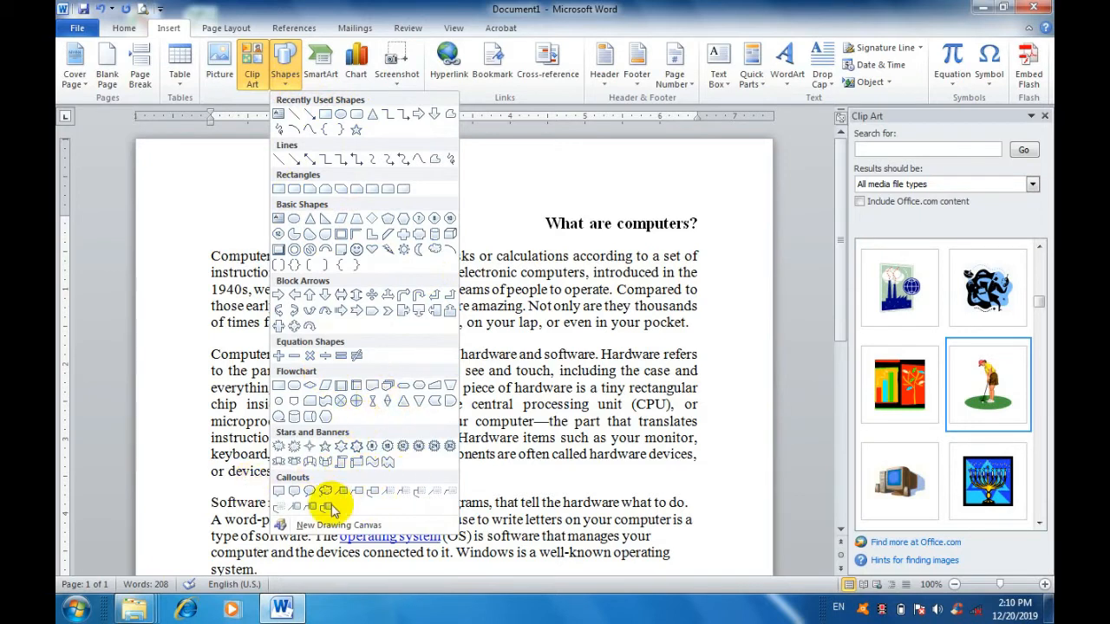
left_click(325, 115)
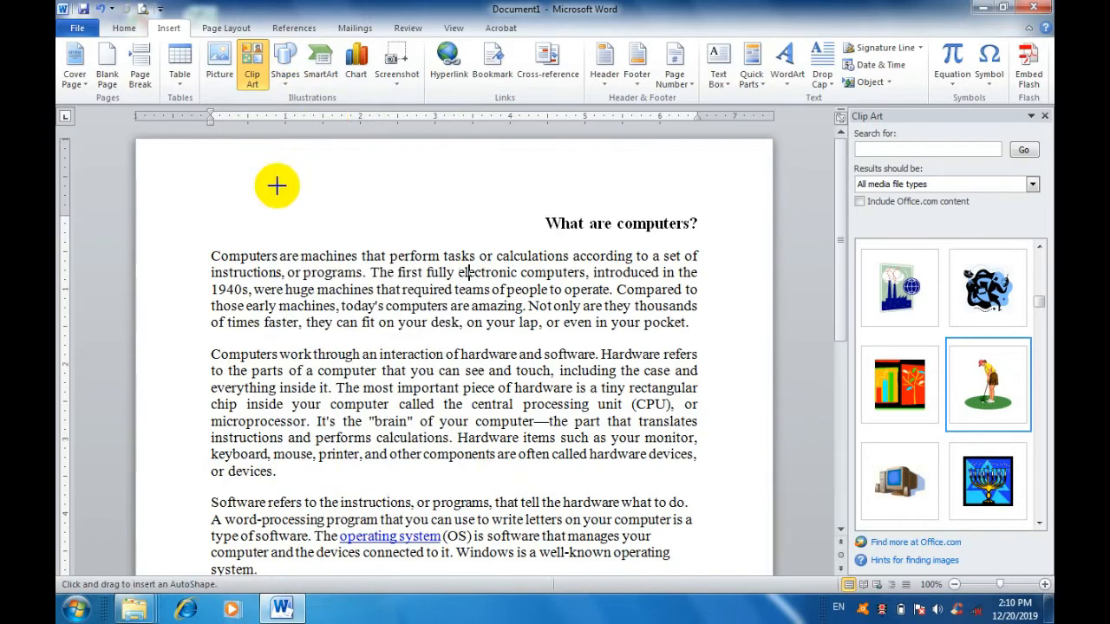
left_click_drag(271, 177, 644, 346)
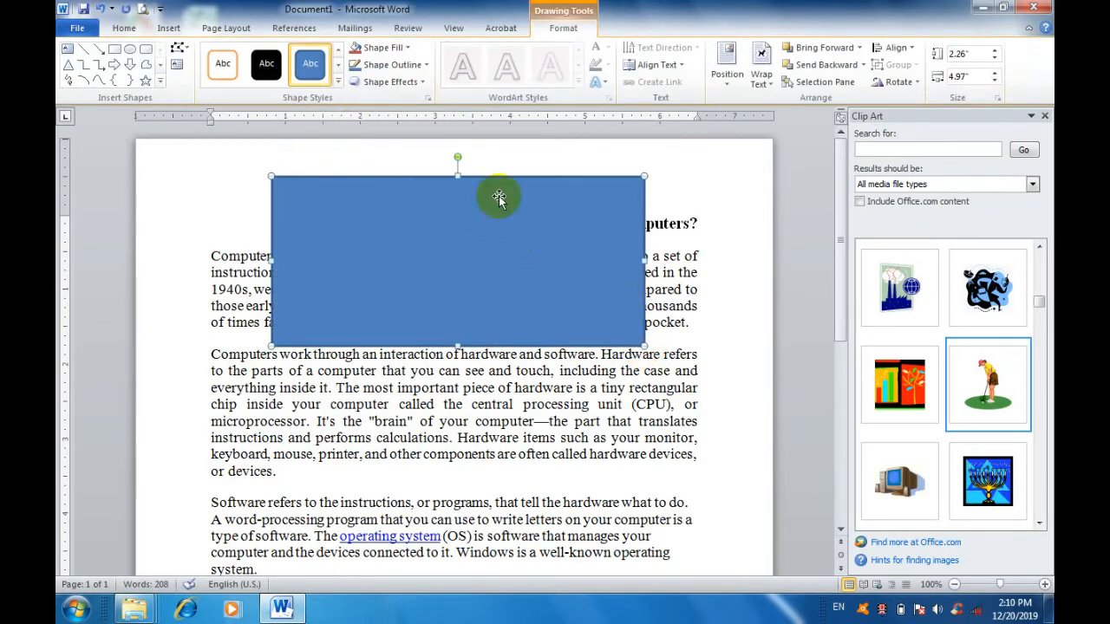
key("Delete")
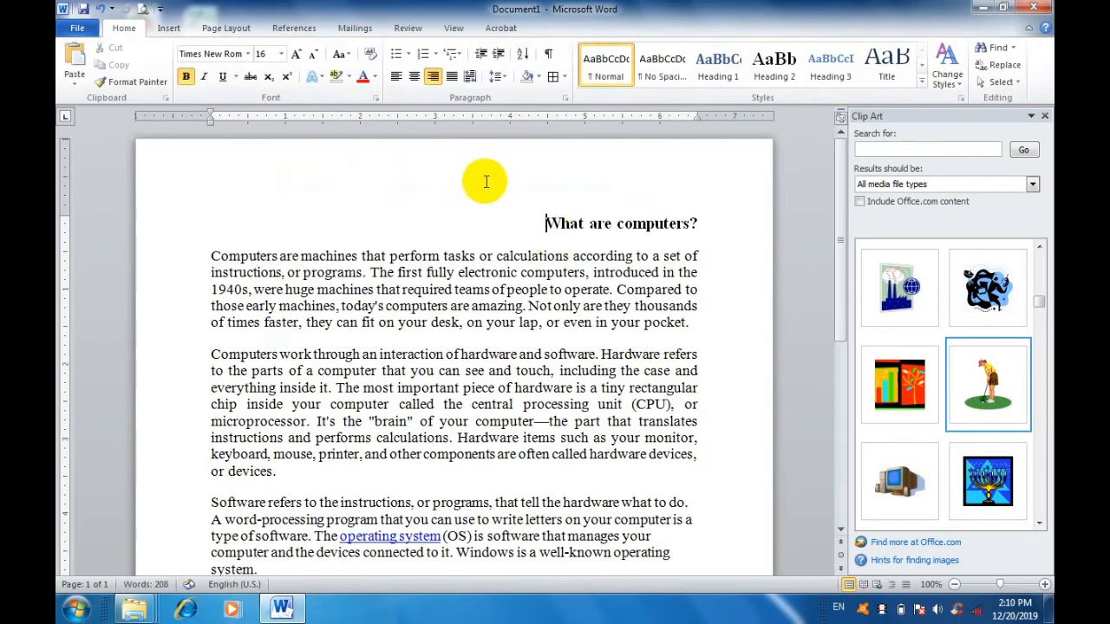
Draw a five-point star about 3.08" high and 3.13" wide over the first two paragraphs.
left_click(170, 28)
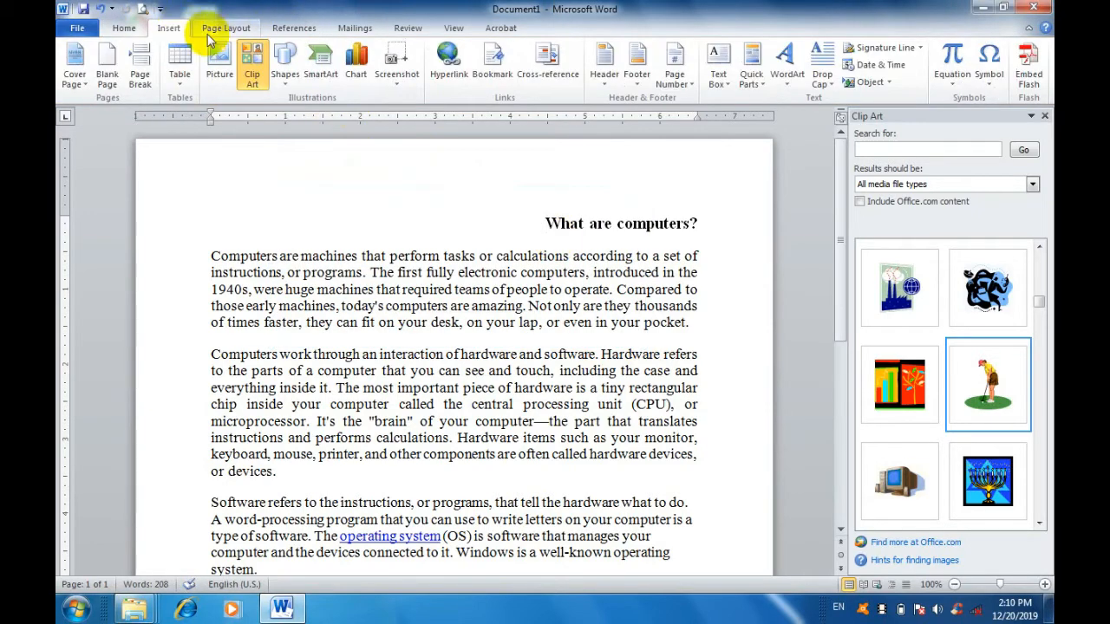
left_click(285, 68)
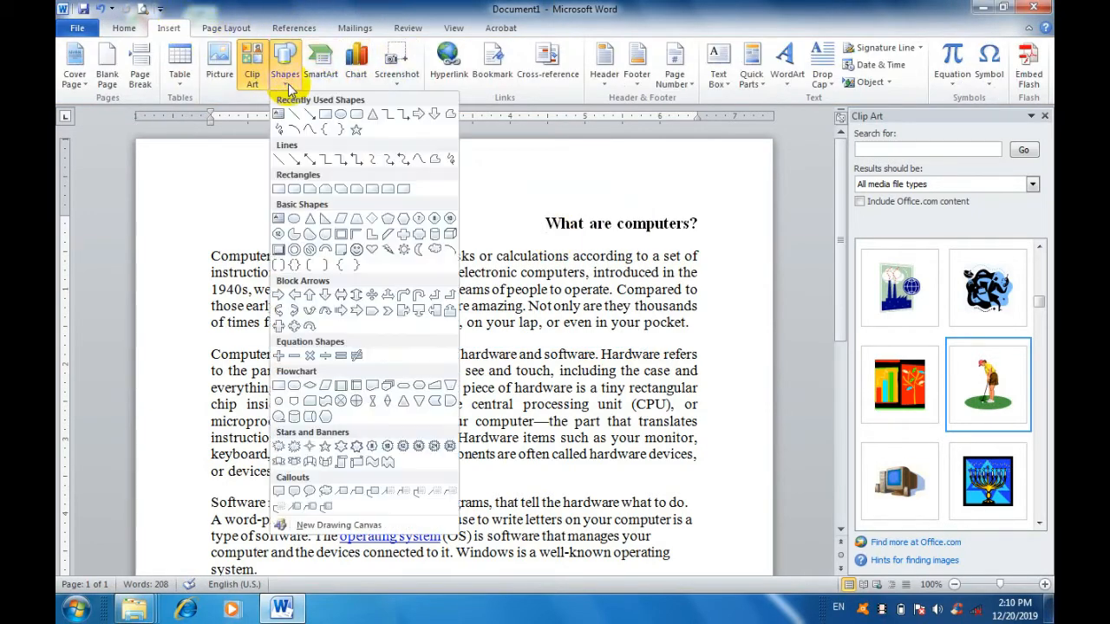
left_click(356, 129)
mouse_move(335, 187)
left_mouse_down()
mouse_move(495, 321)
mouse_move(572, 421)
left_mouse_up()
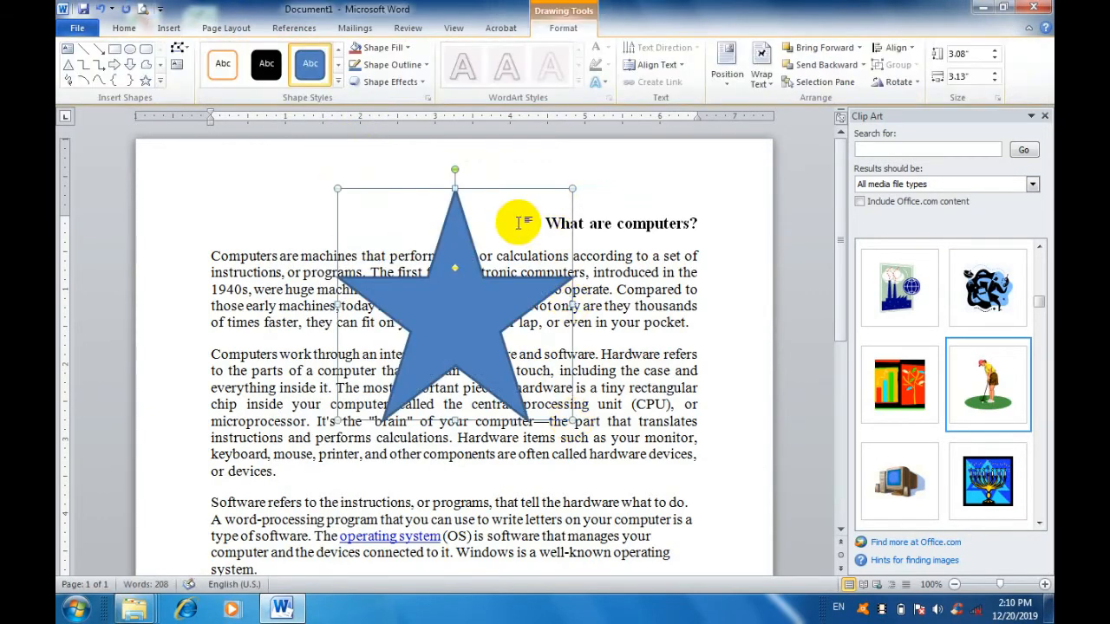
Review the shape styles and fill colors for the star without applying any, and delete the star.
left_click(336, 83)
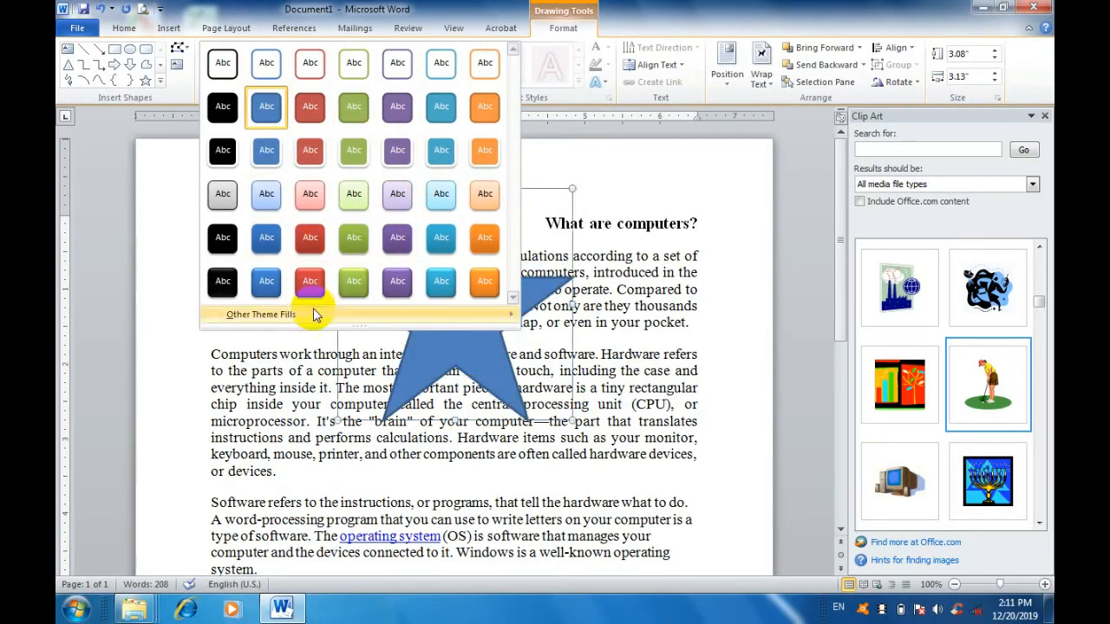
left_click(546, 290)
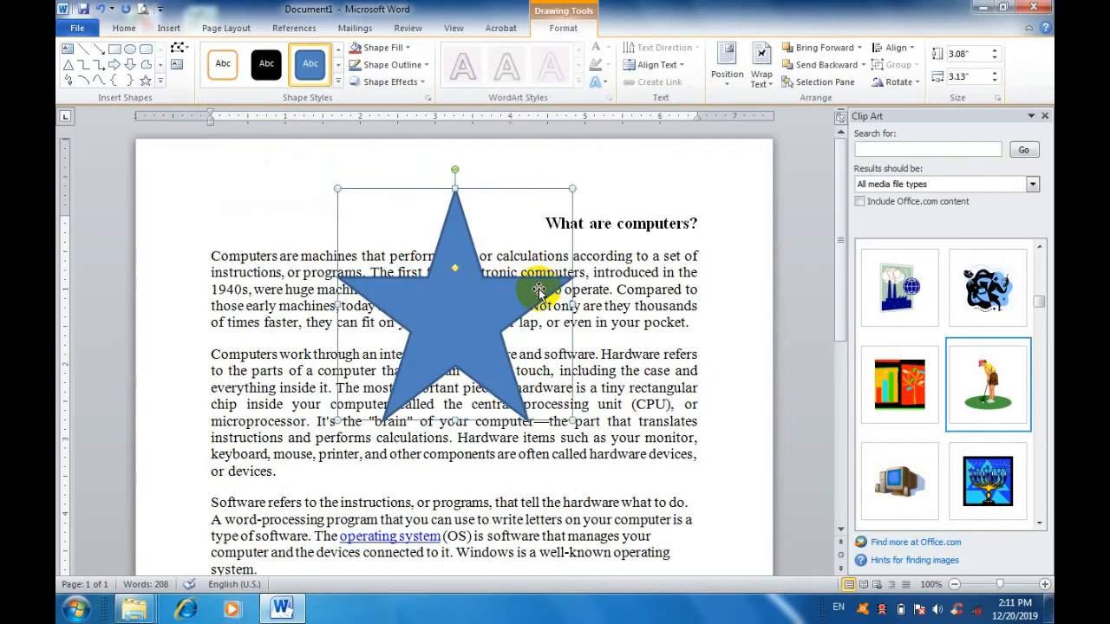
left_click(397, 52)
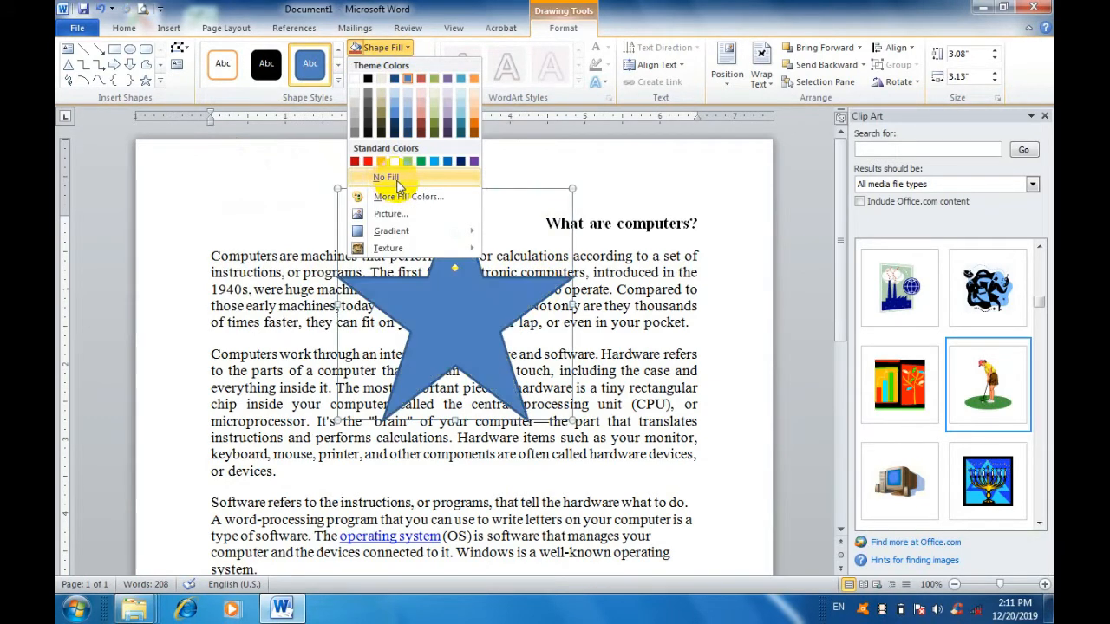
left_click(658, 252)
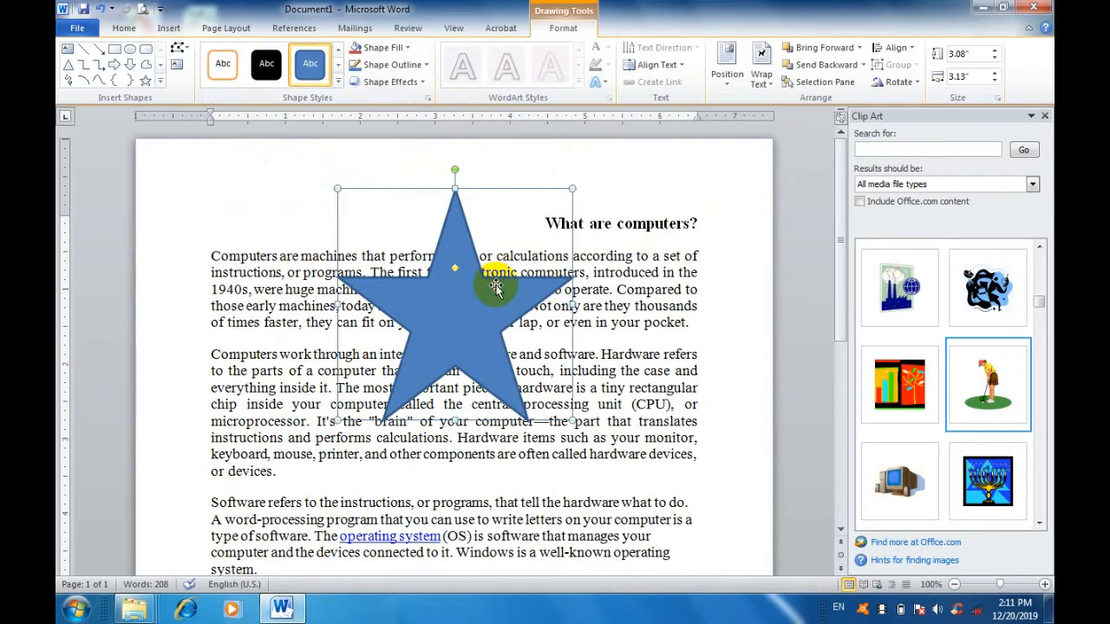
key("Delete")
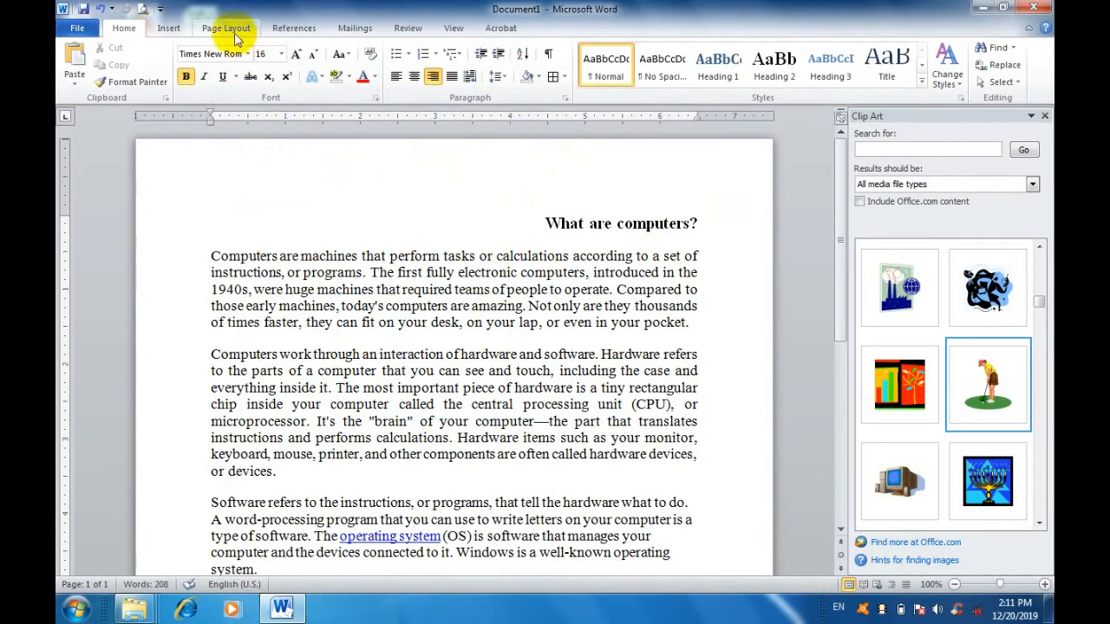
Open the SmartArt graphic choices and browse the layouts in the All category.
left_click(170, 28)
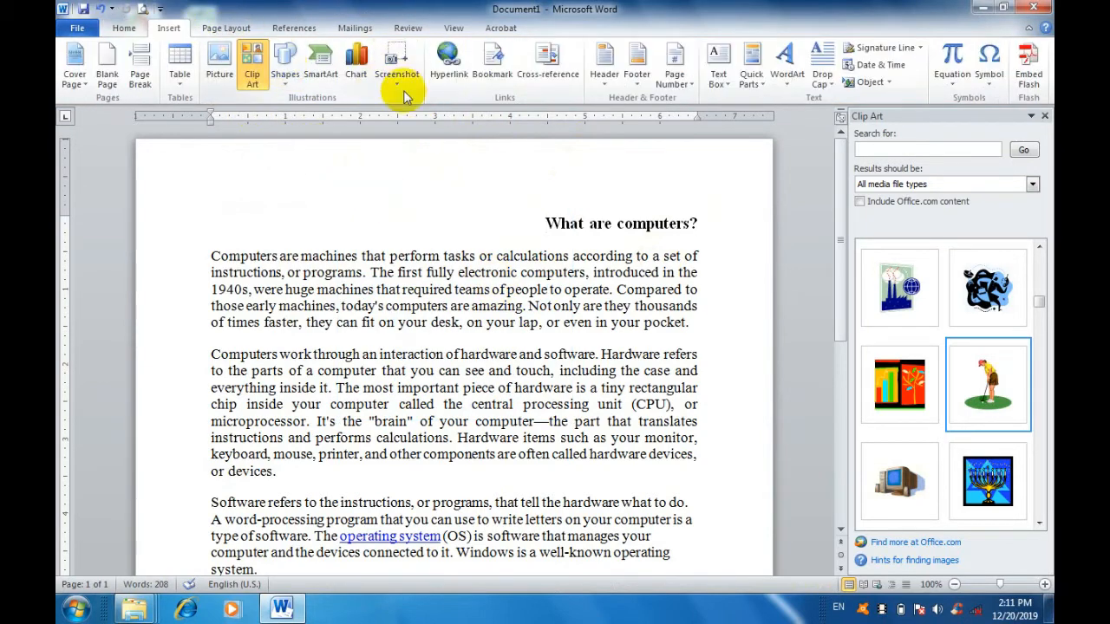
left_click(328, 79)
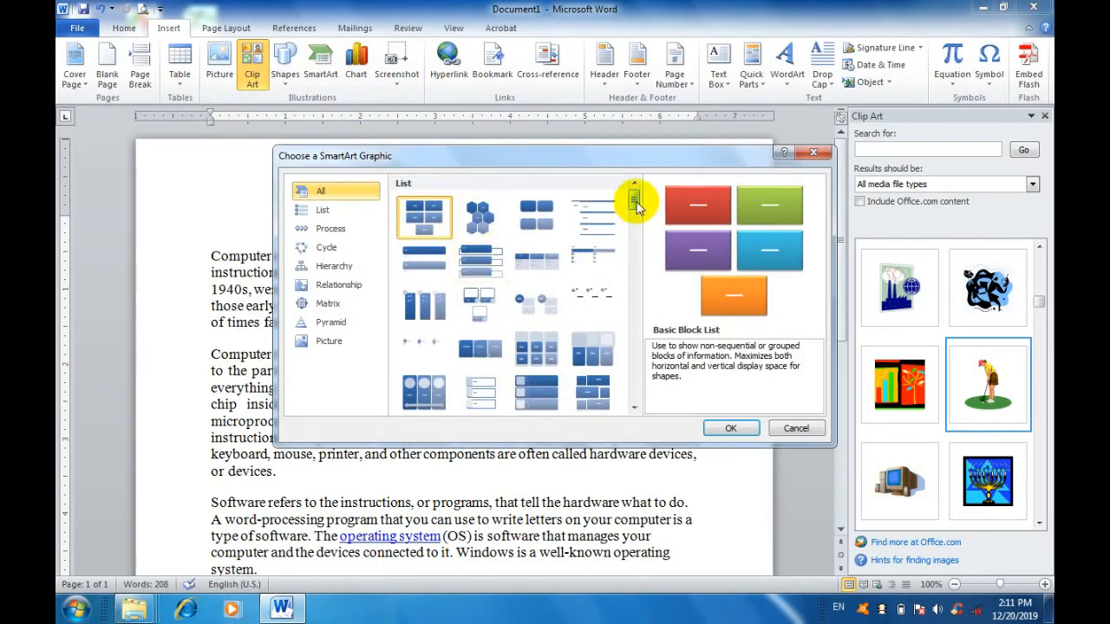
left_click_drag(635, 199, 587, 206)
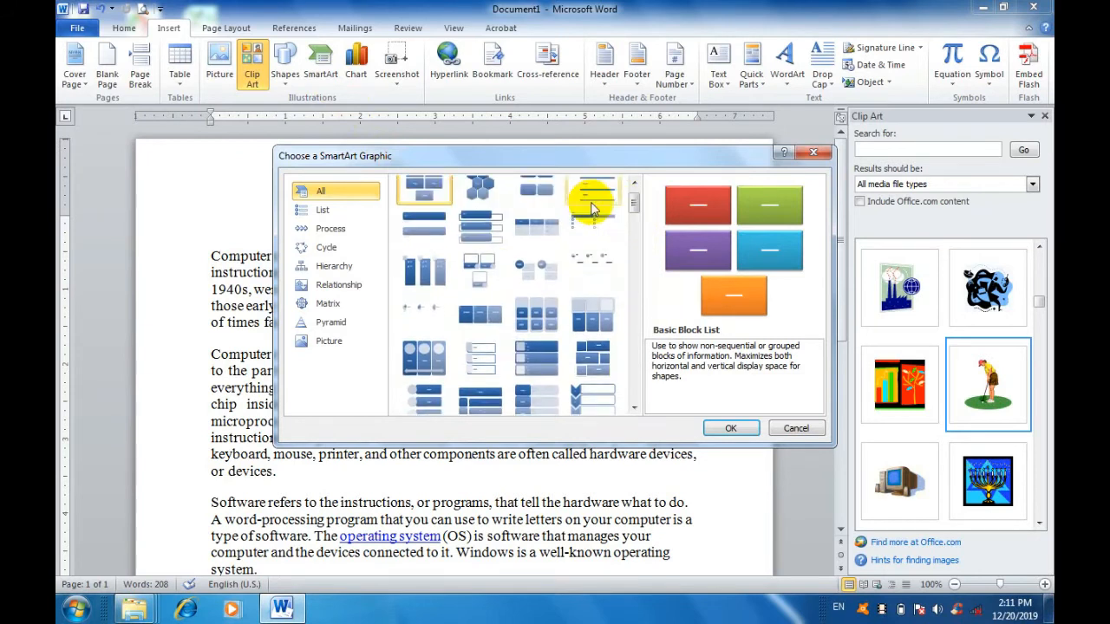
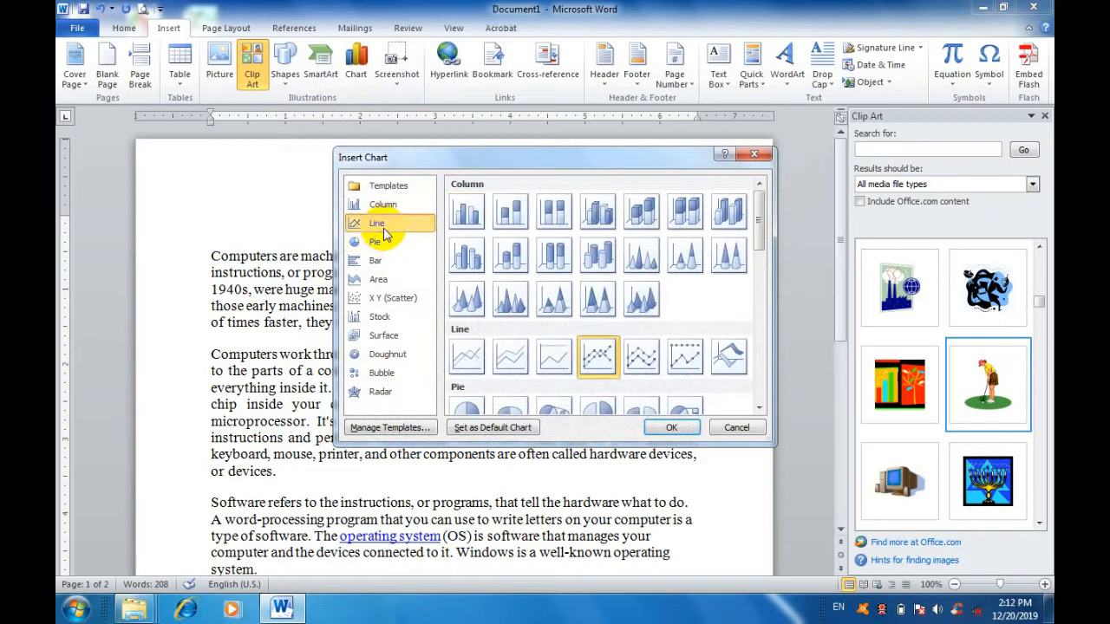
Browse the chart types for insertion, looking through the Column, Line, Pie, Bar and Area categories.
left_click(512, 218)
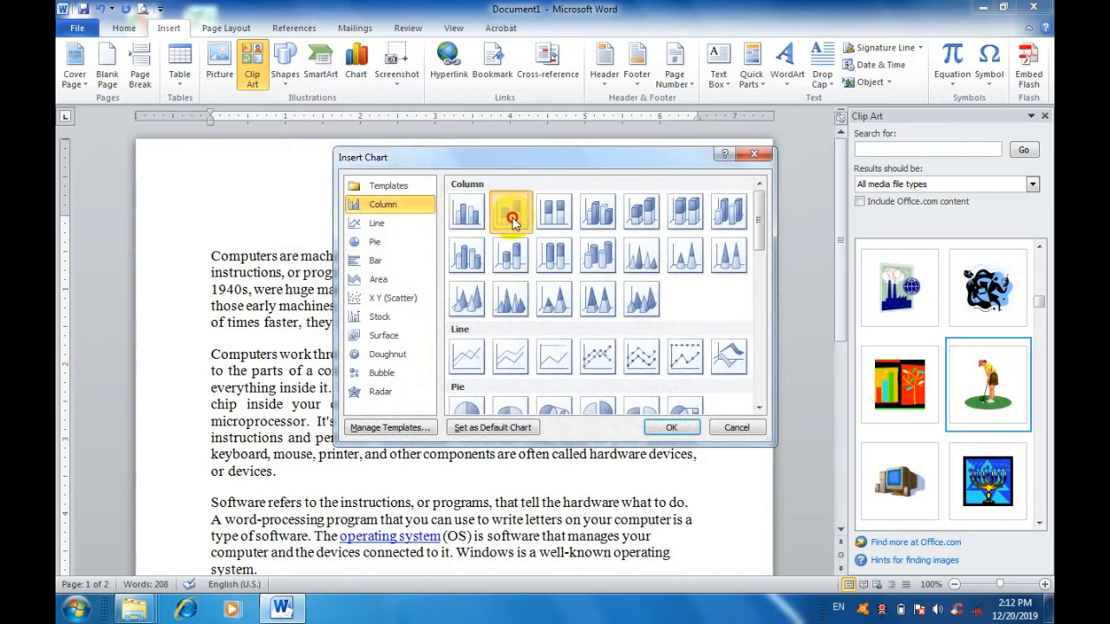
left_click(595, 216)
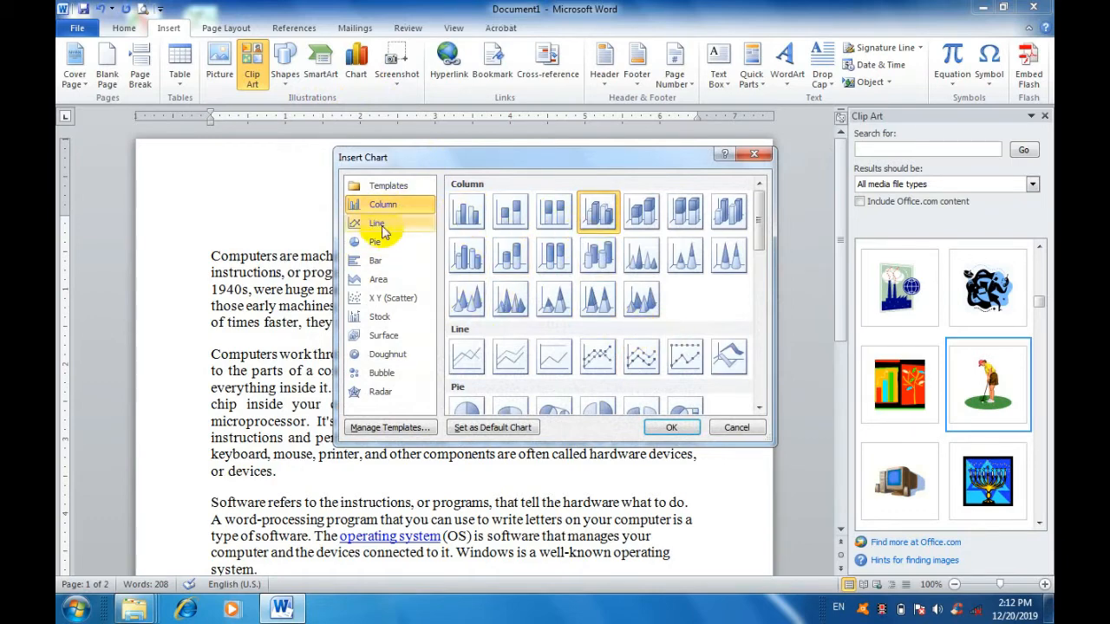
left_click(391, 231)
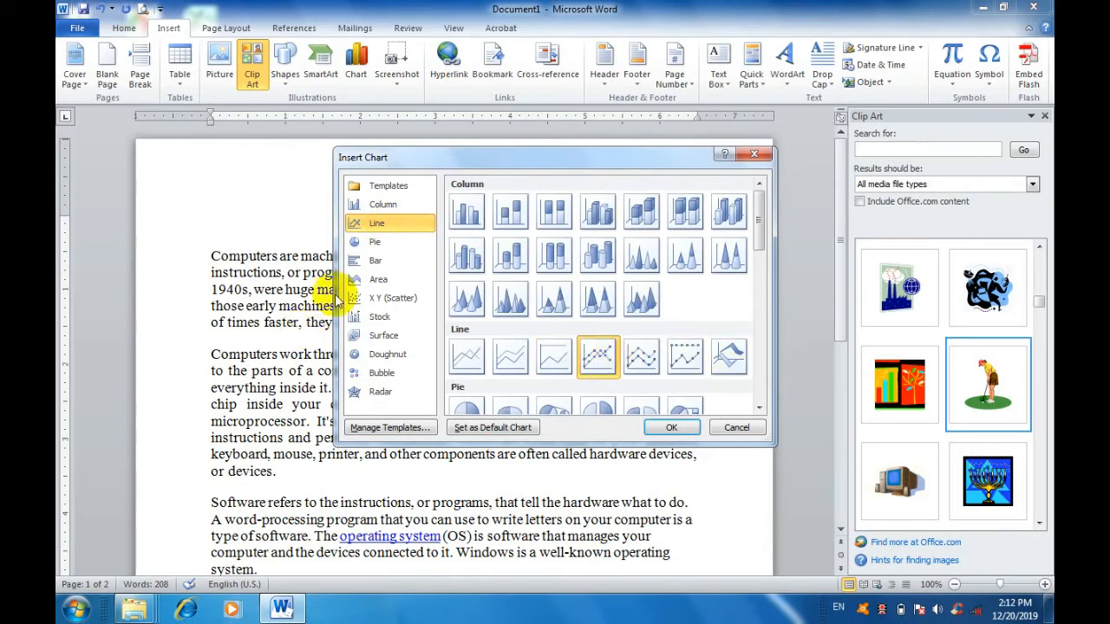
left_click(379, 242)
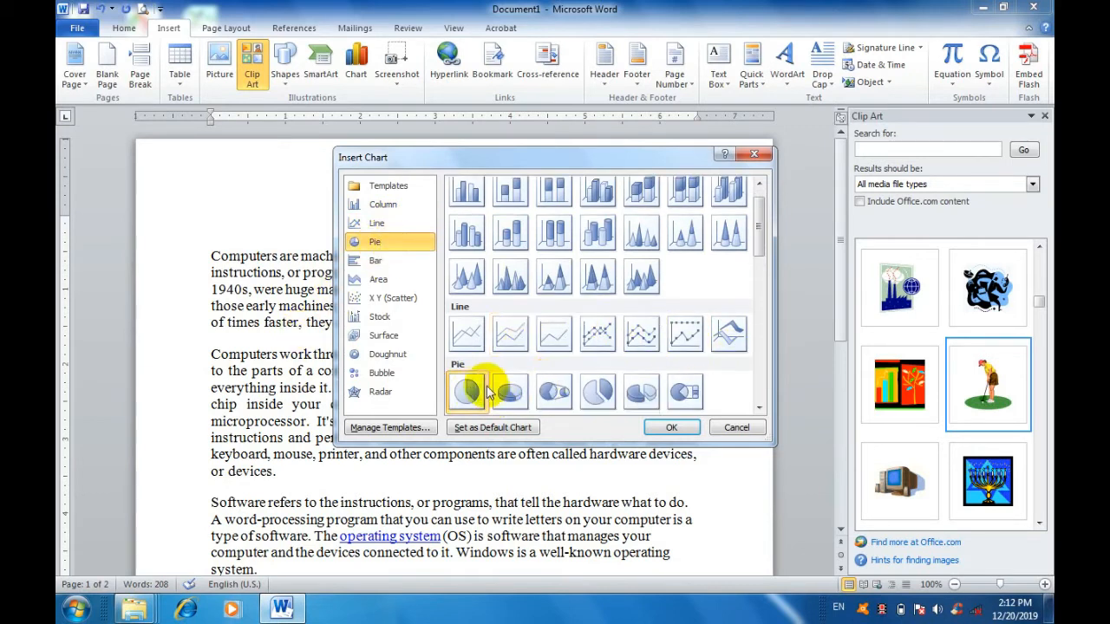
left_click(376, 260)
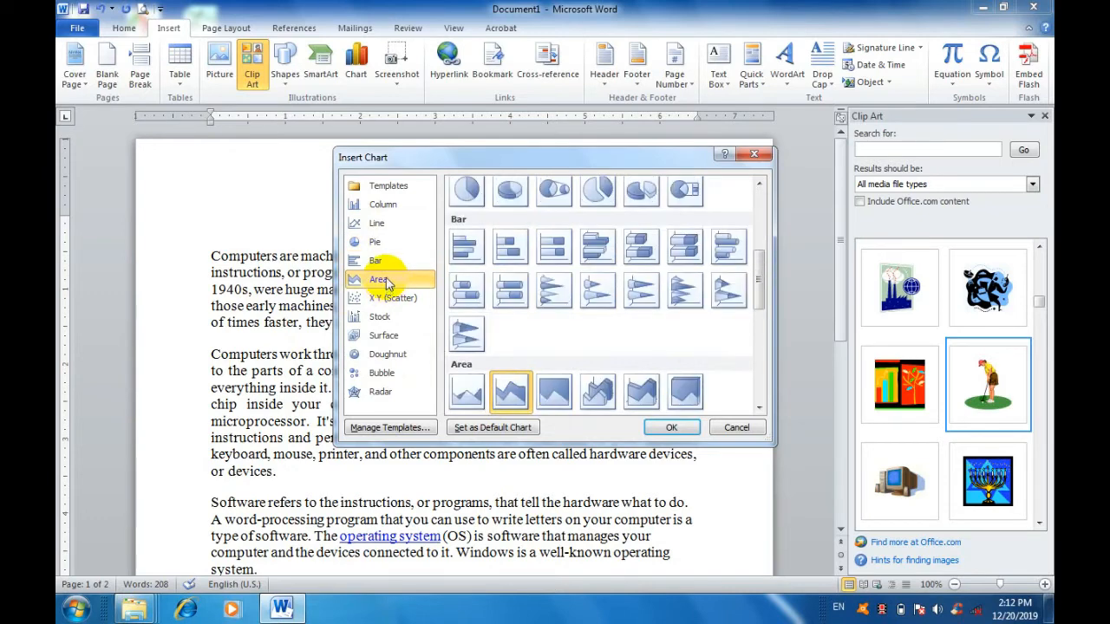
left_click(387, 281)
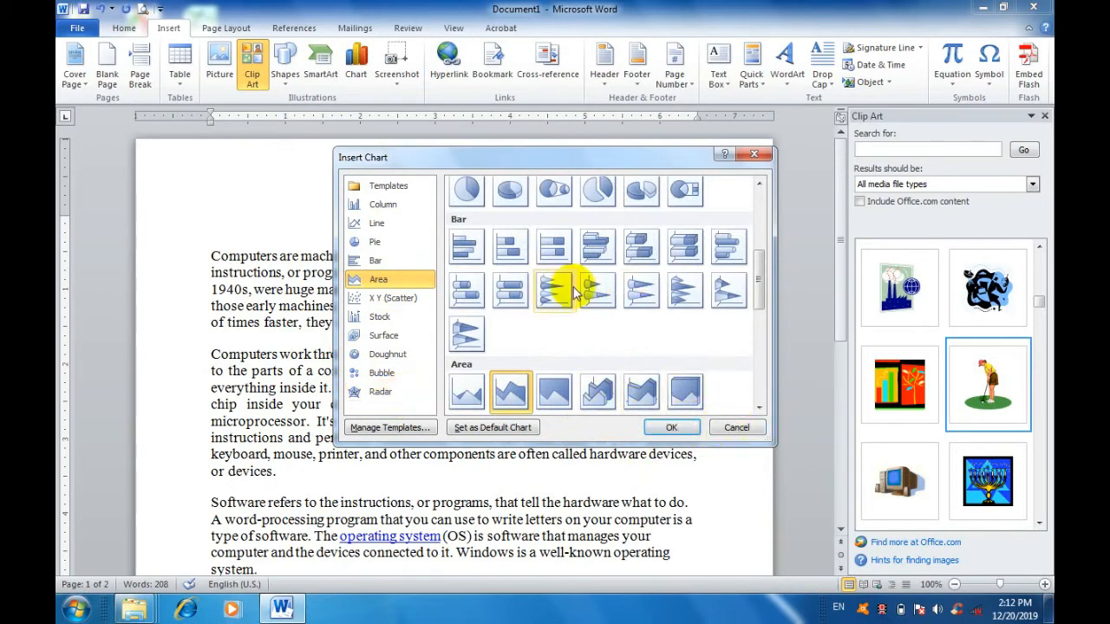
Insert a chart of the first Column type above the heading.
left_click(394, 205)
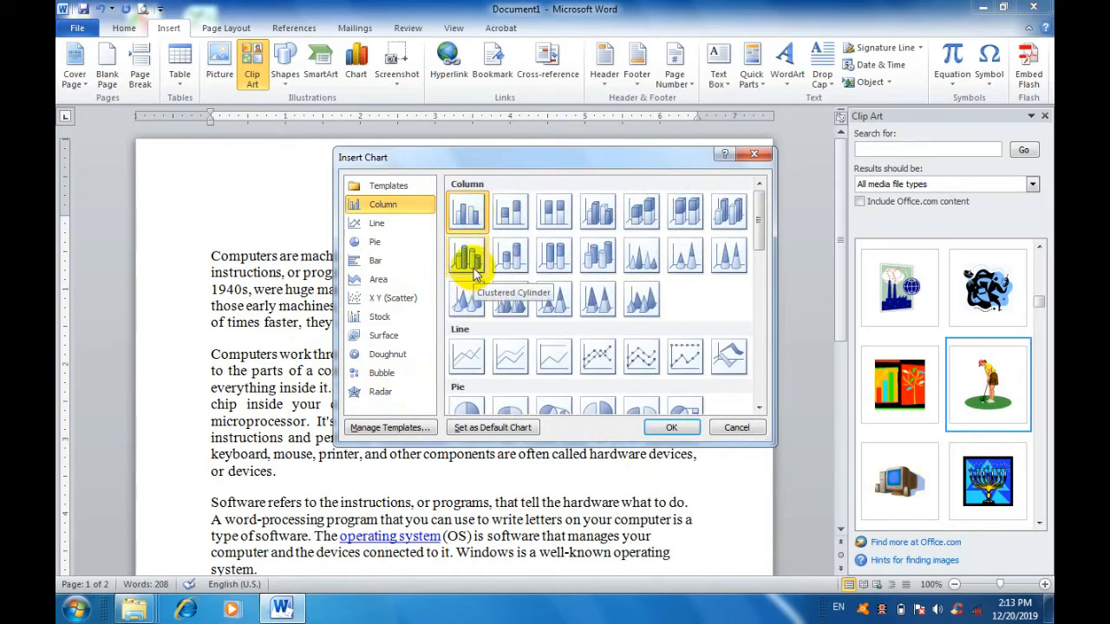
scroll(468, 260, "down", 5)
scroll(466, 252, "up", 5)
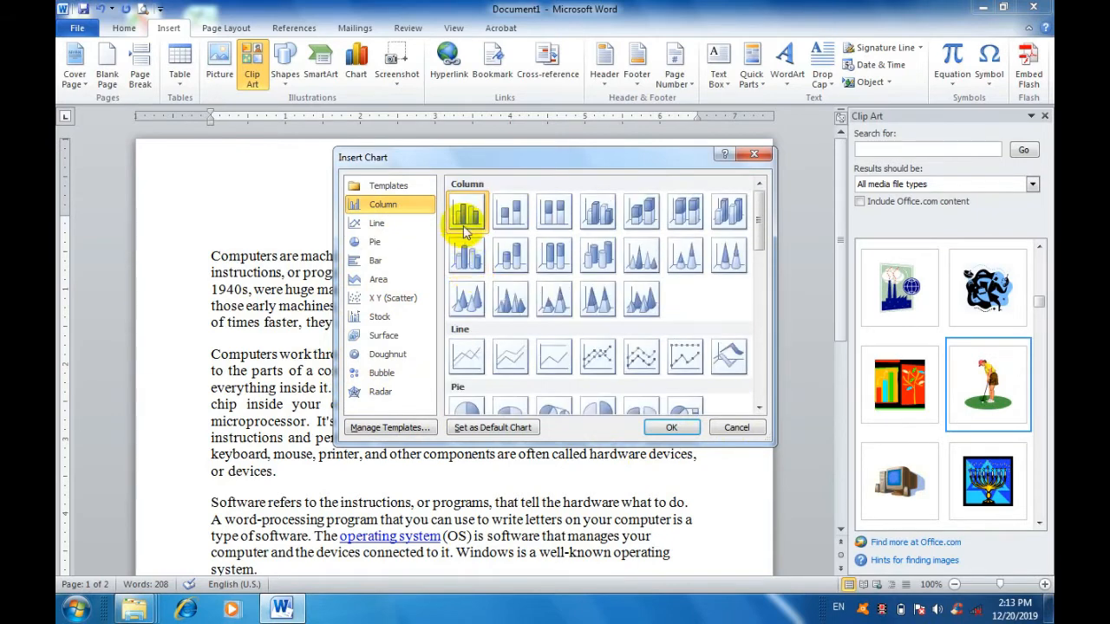
left_click(686, 427)
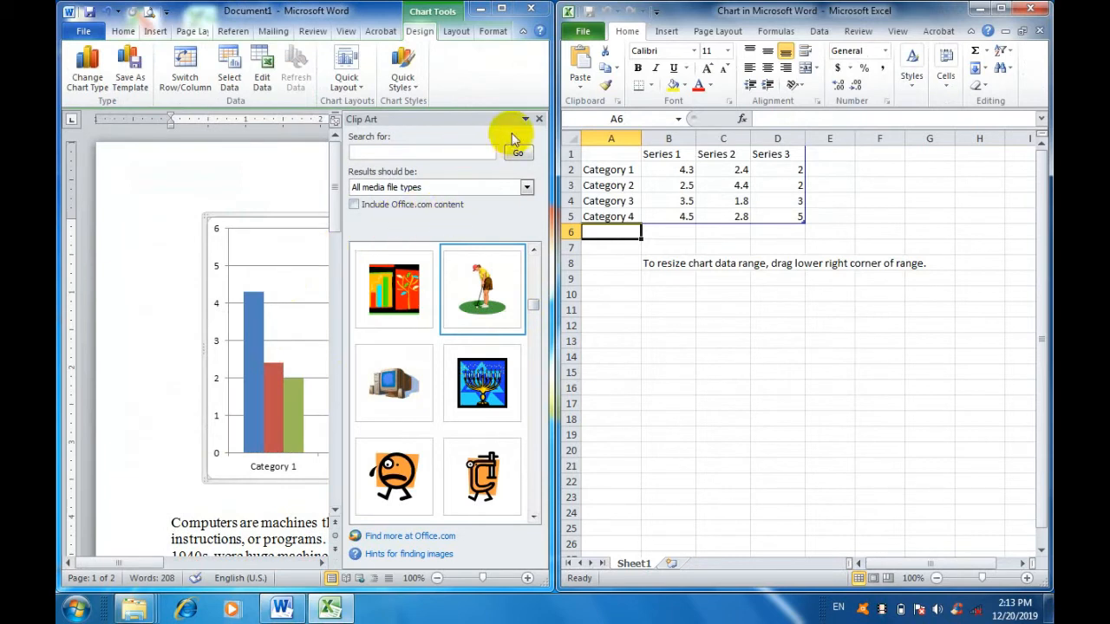
Close the Clip Art pane, look over the Category 1 and Category 2 cells in the chart data, and close the Excel data sheet.
left_click(538, 120)
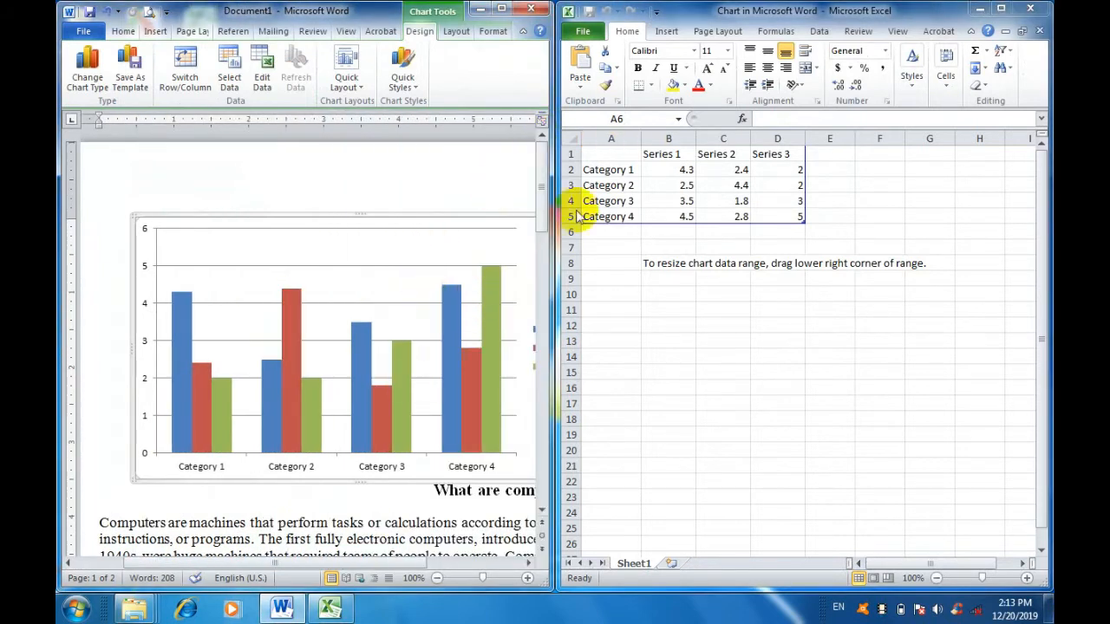
left_click(619, 171)
left_click(620, 170)
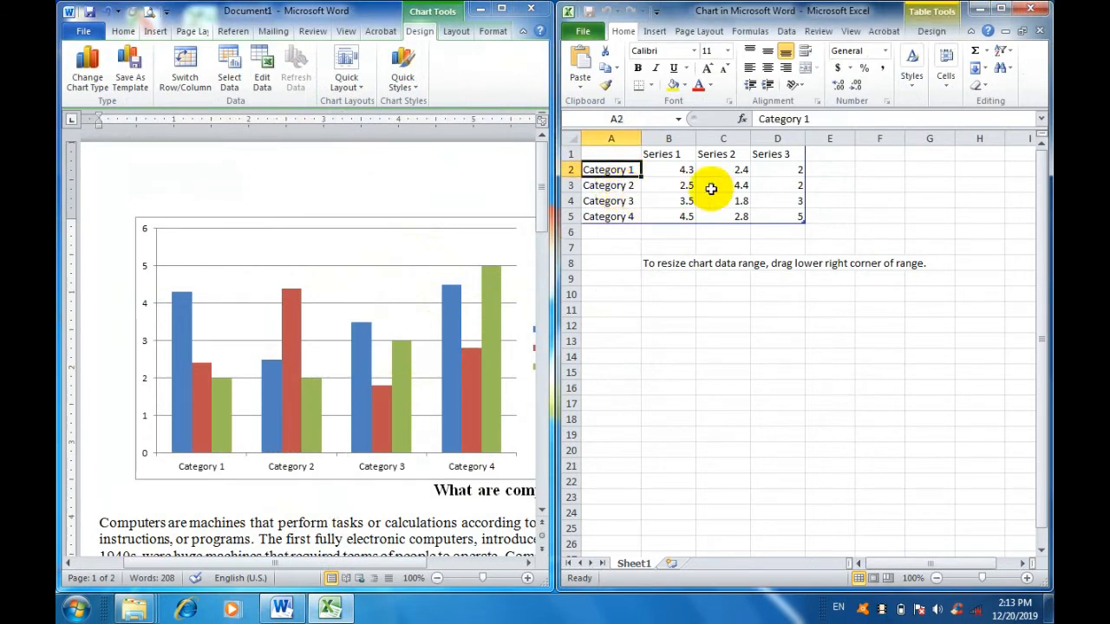
left_click(617, 186)
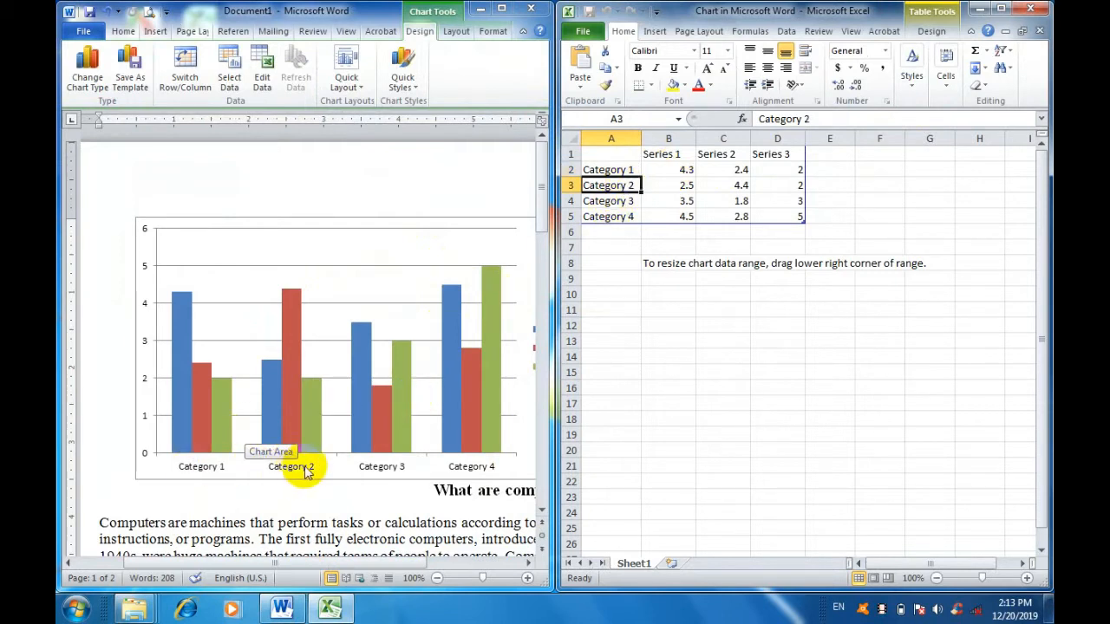
left_click(1039, 10)
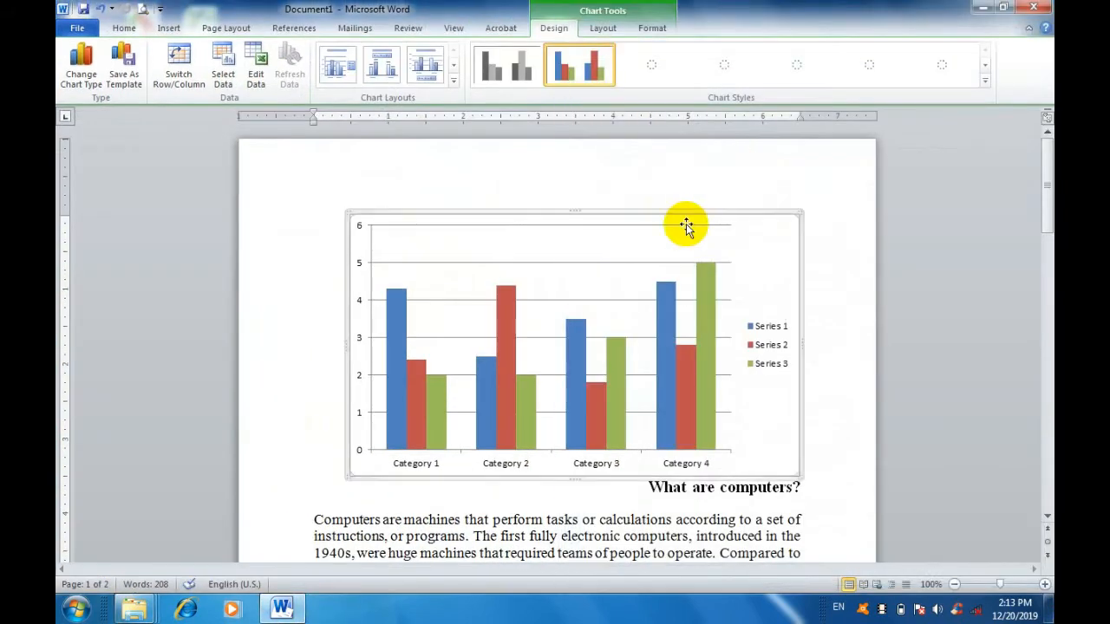
Select the whole column chart and delete it from the document.
left_click(555, 303)
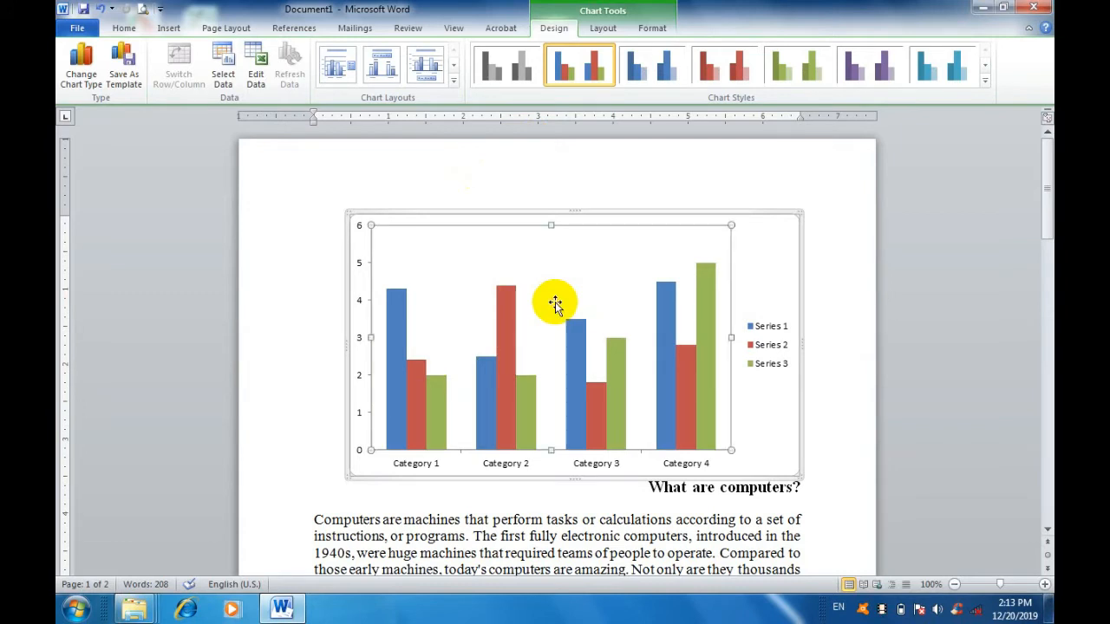
left_click(761, 213)
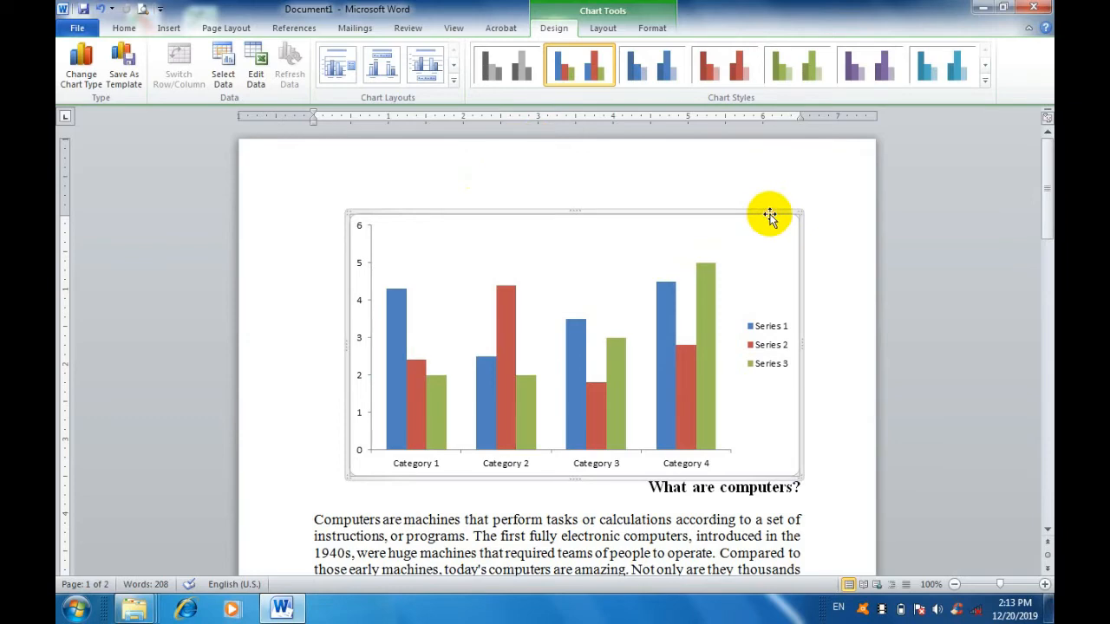
key("Delete")
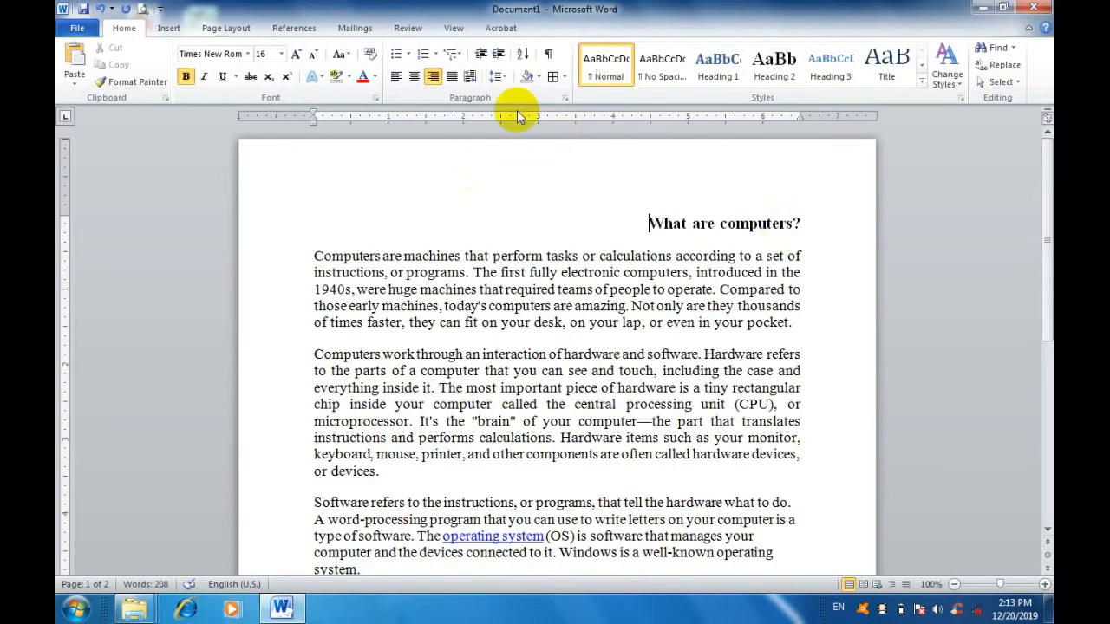
Look at the hyperlink options for linking to a file in My Documents, and cancel without inserting a link.
left_click(174, 28)
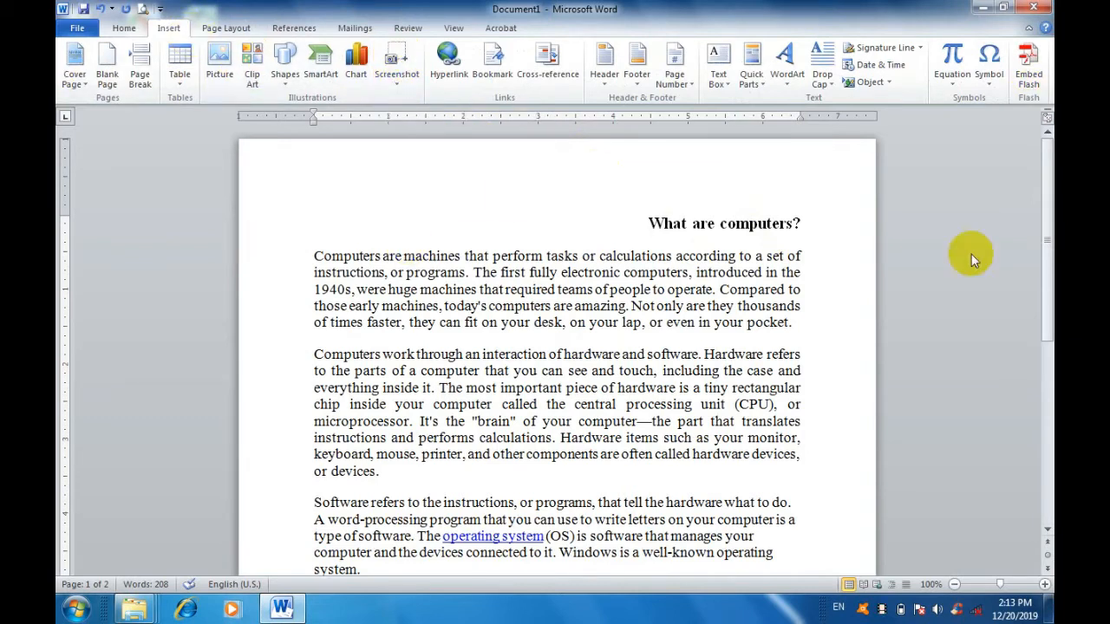
left_click(448, 76)
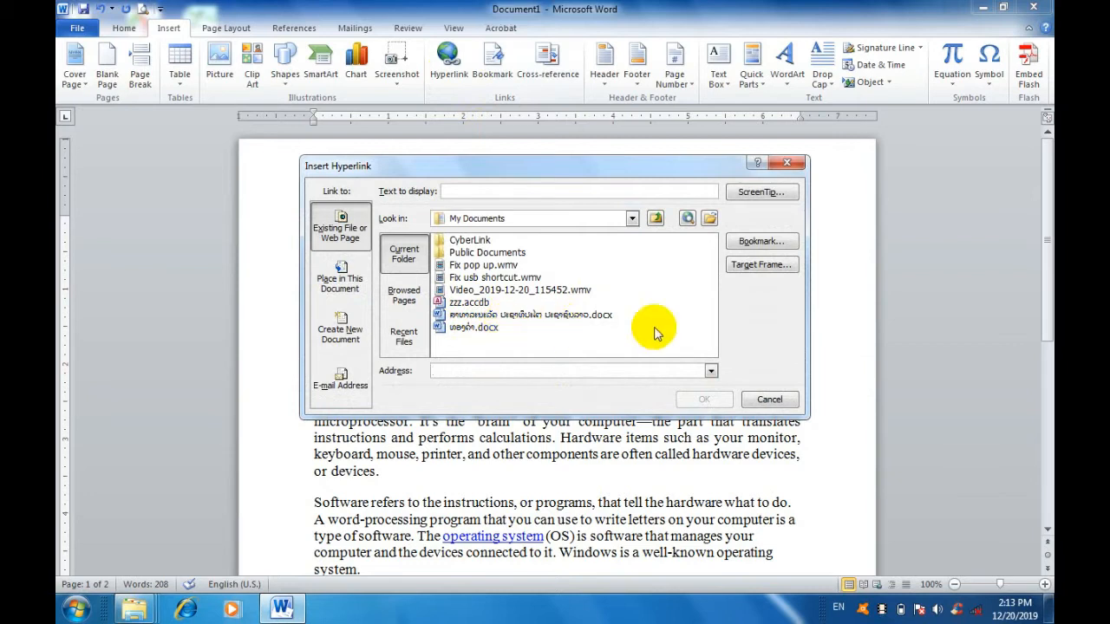
left_click(488, 328)
left_click(769, 399)
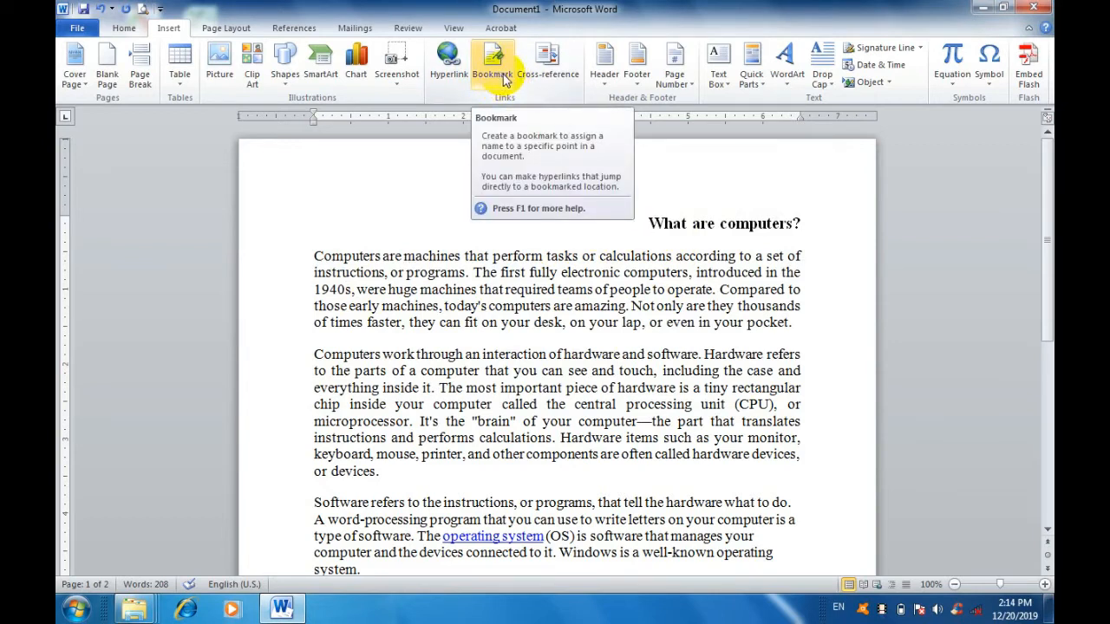
Review the built-in header designs without applying one, add a Blank footer, and return to the document body.
left_click(610, 86)
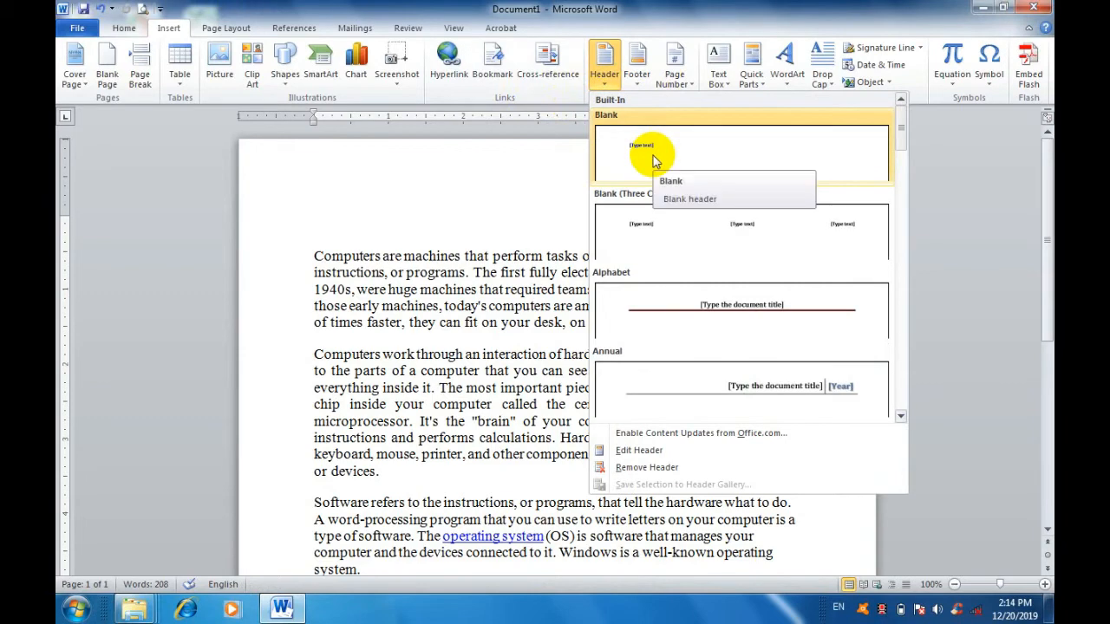
left_click(317, 203)
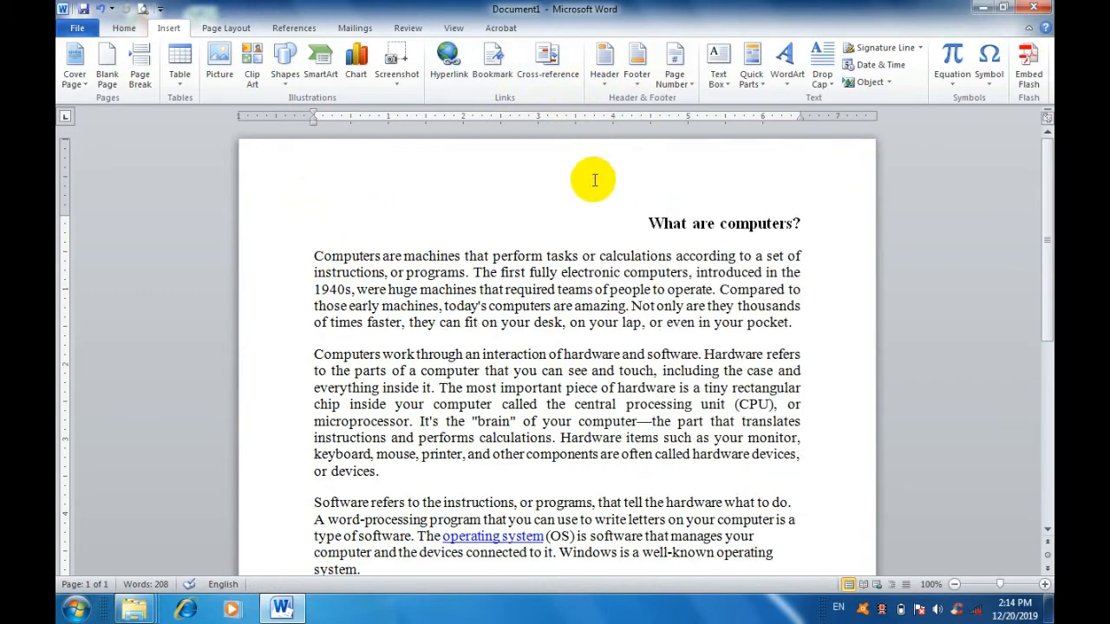
left_click(638, 79)
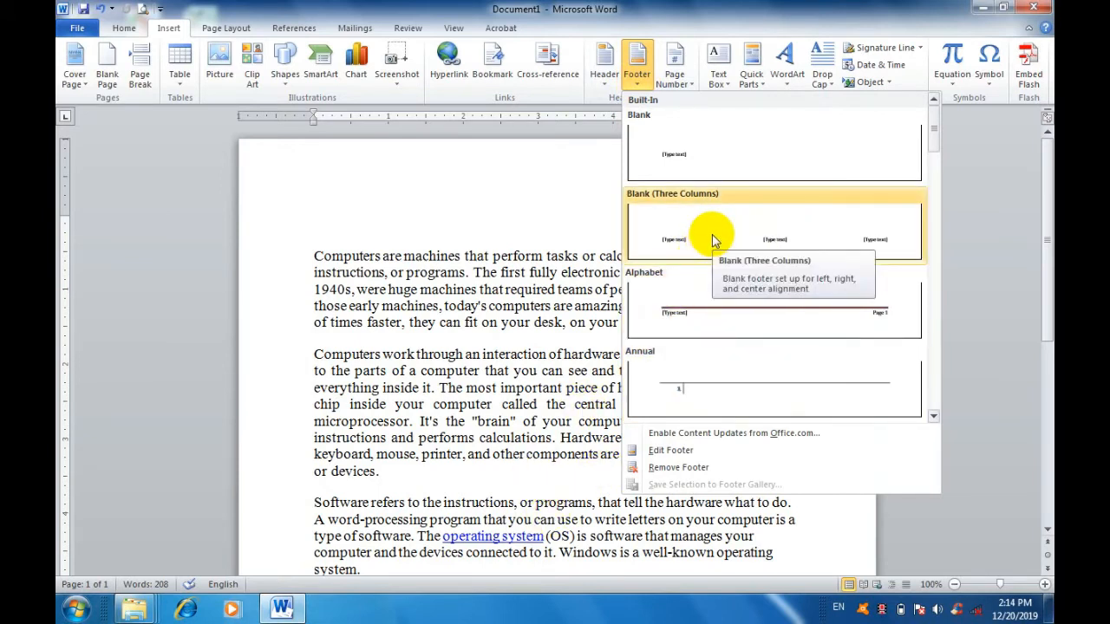
left_click(726, 154)
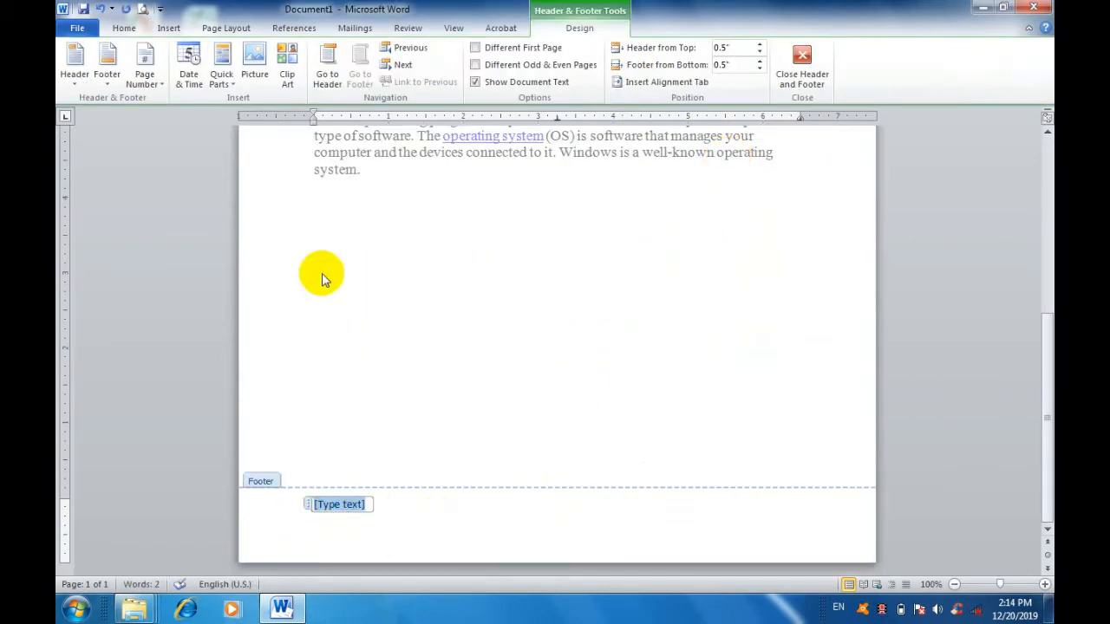
left_click(799, 62)
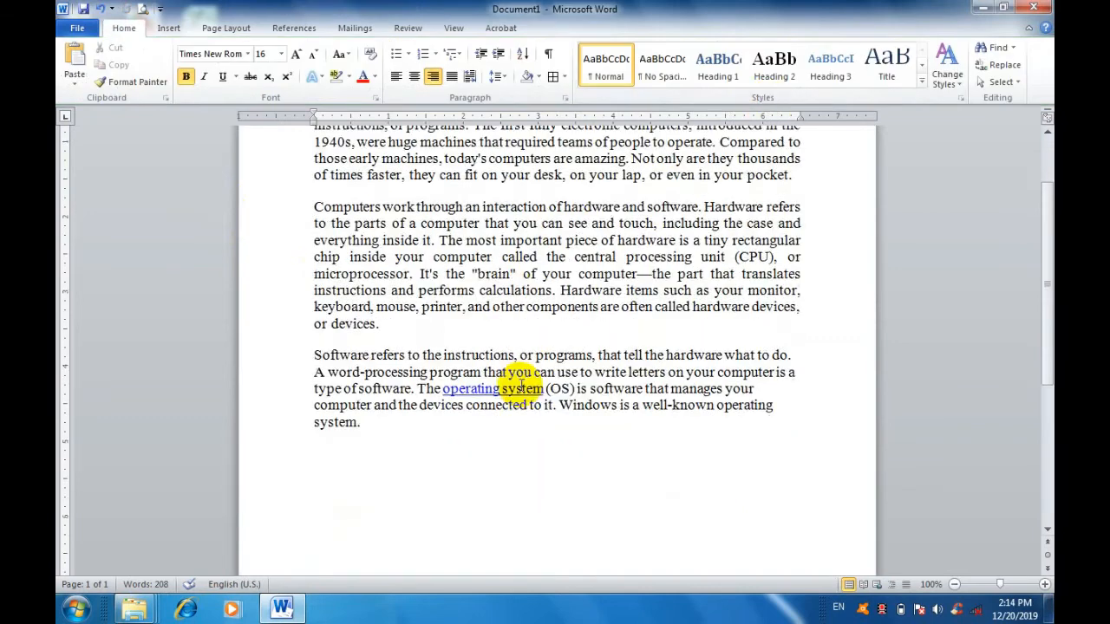
Undo the insertion of the Blank footer at the bottom of the page.
scroll(521, 387, "down", 5)
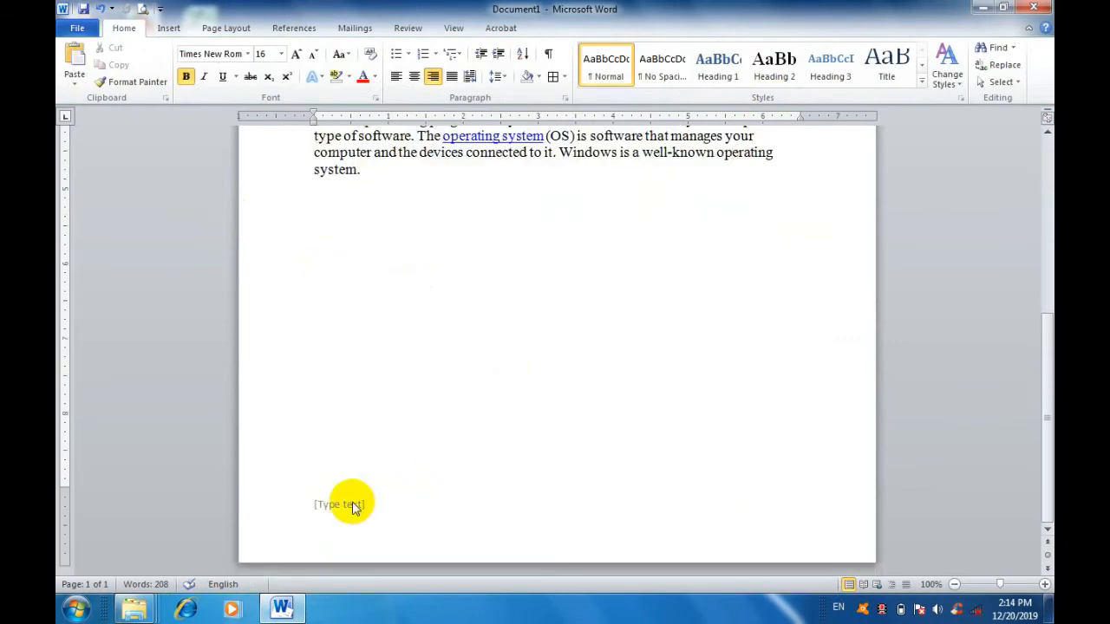
left_click(101, 10)
scroll(630, 502, "down", 6)
scroll(638, 507, "up", 6)
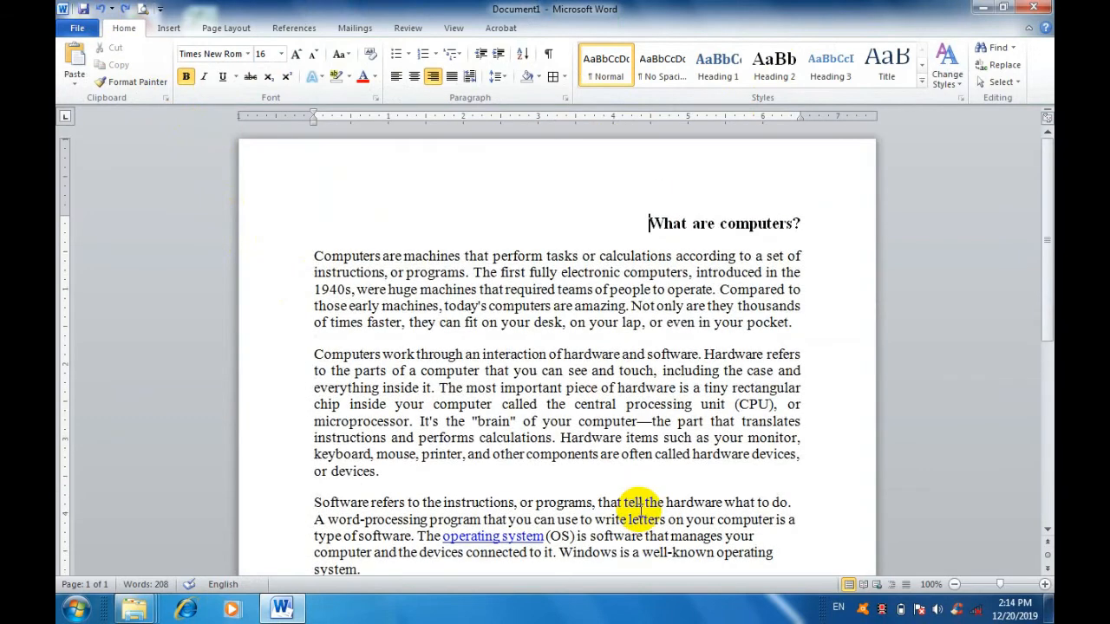
Examine the bottom and top of the page where a footer and header would sit.
left_click(169, 28)
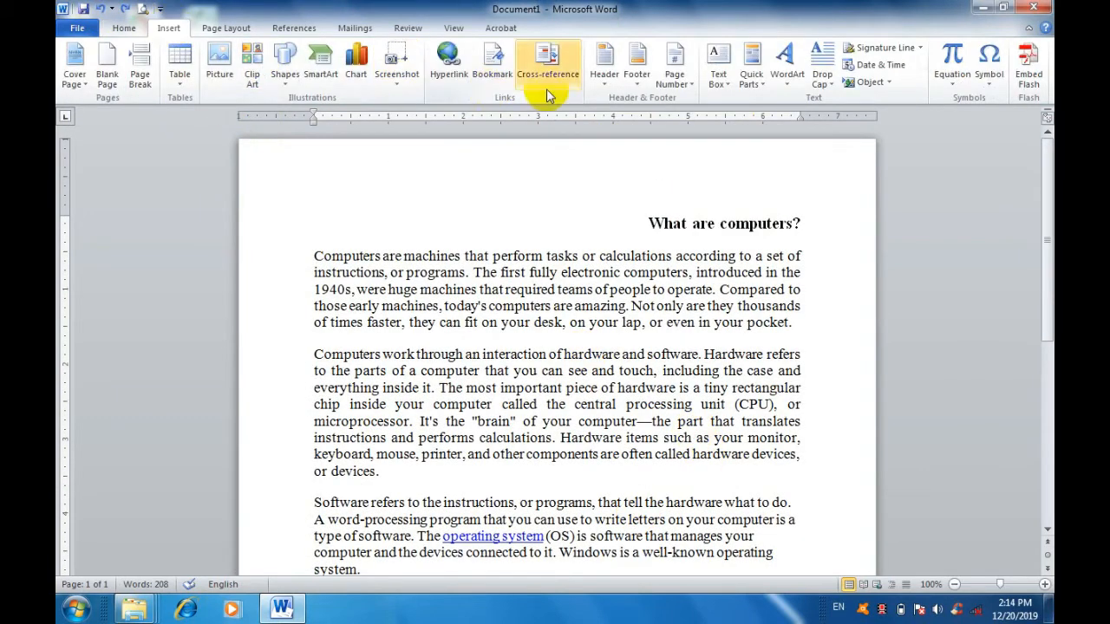
scroll(446, 525, "down", 6)
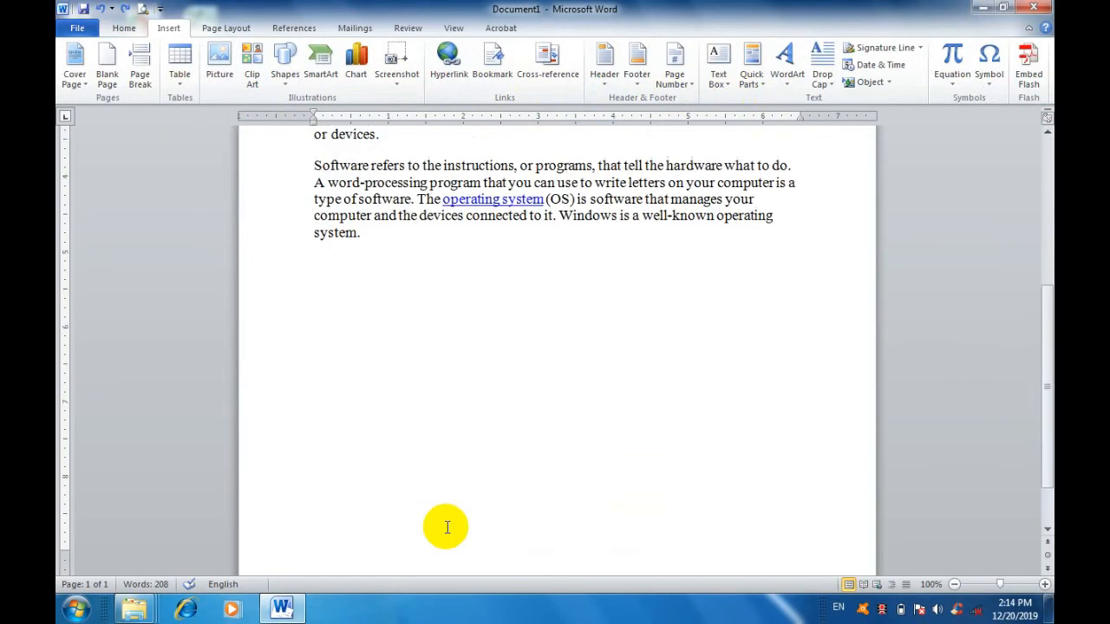
scroll(447, 527, "down", 2)
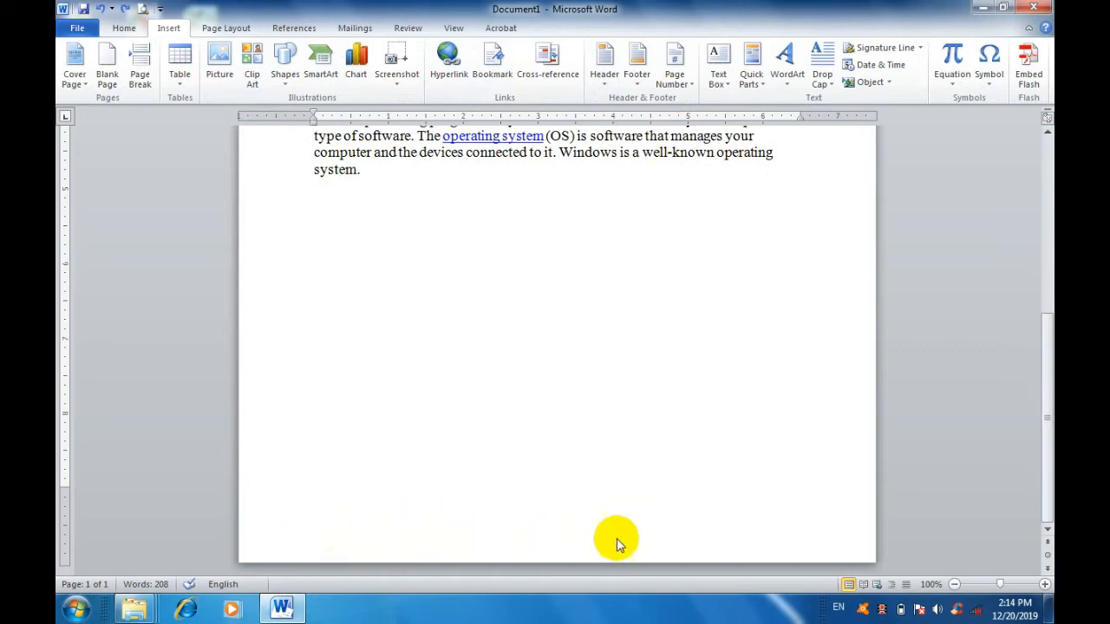
scroll(666, 508, "up", 6)
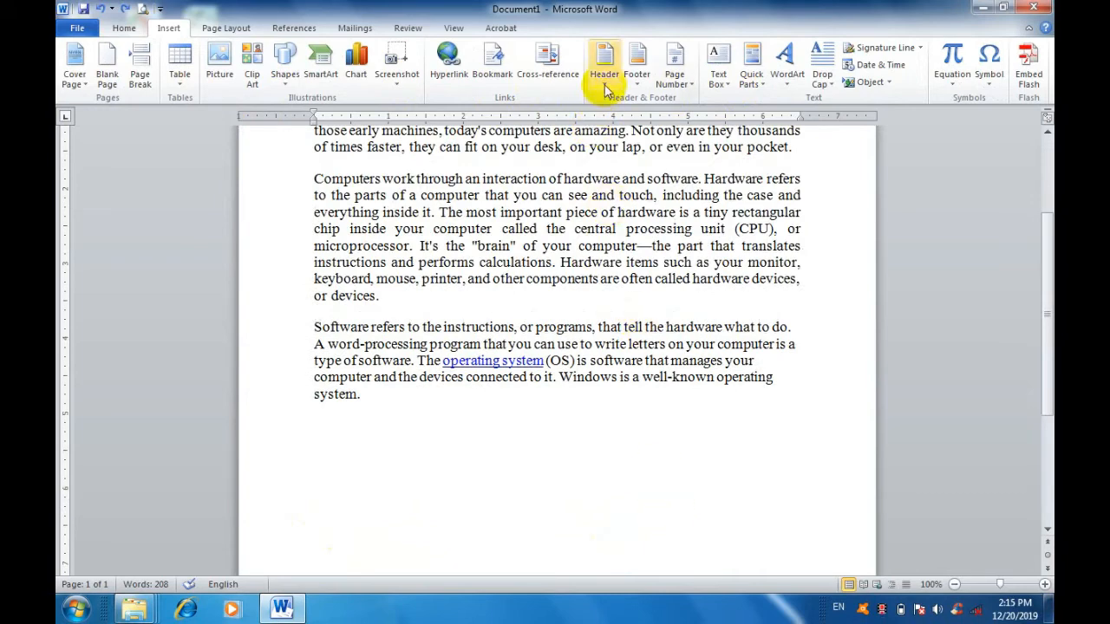
scroll(609, 486, "down", 6)
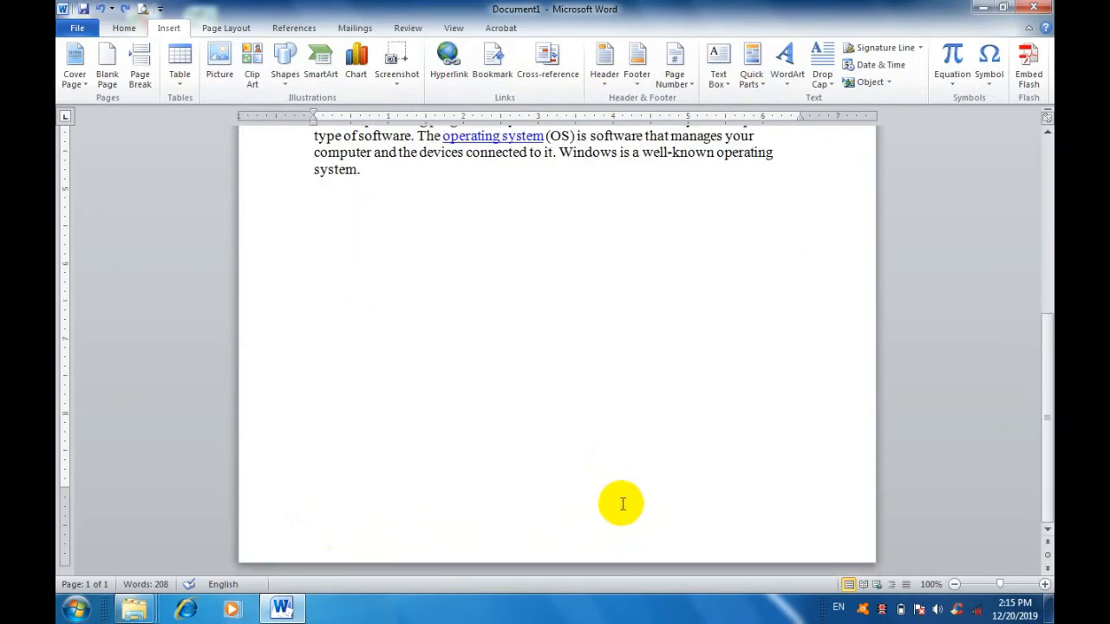
scroll(623, 503, "up", 6)
scroll(622, 502, "up", 4)
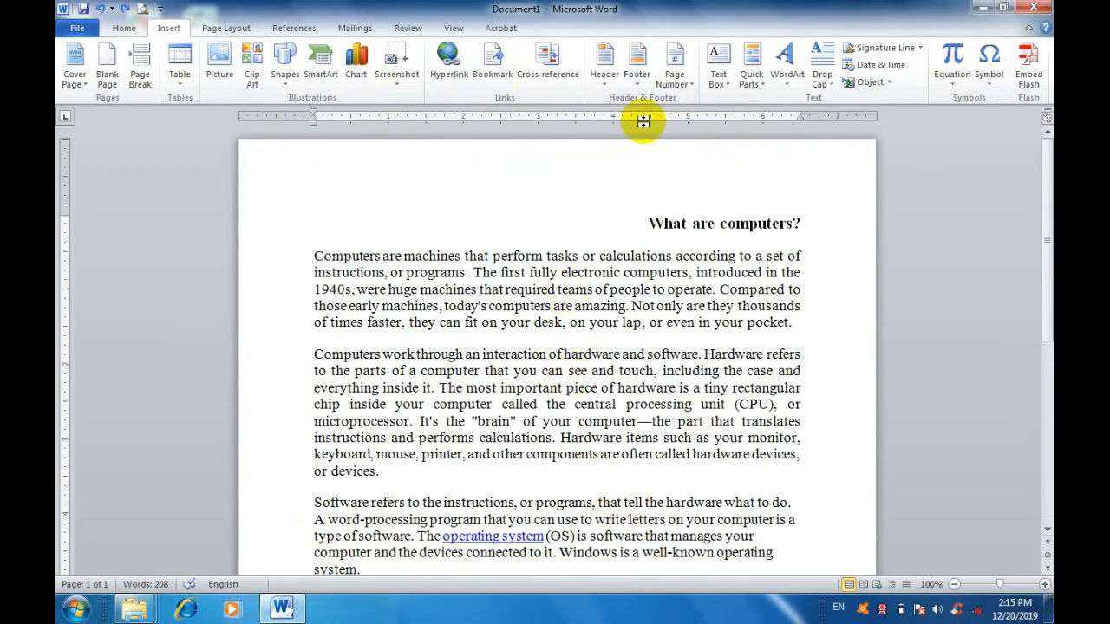
Review the page number placement options, including the Page Margins designs, without applying any.
left_click(691, 91)
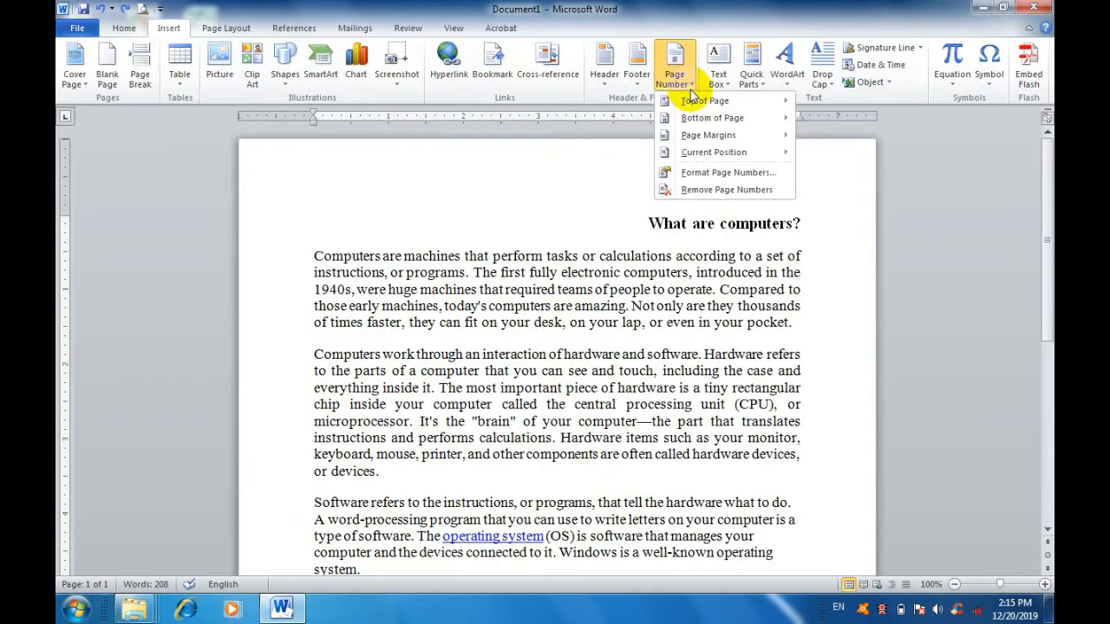
mouse_move(716, 105)
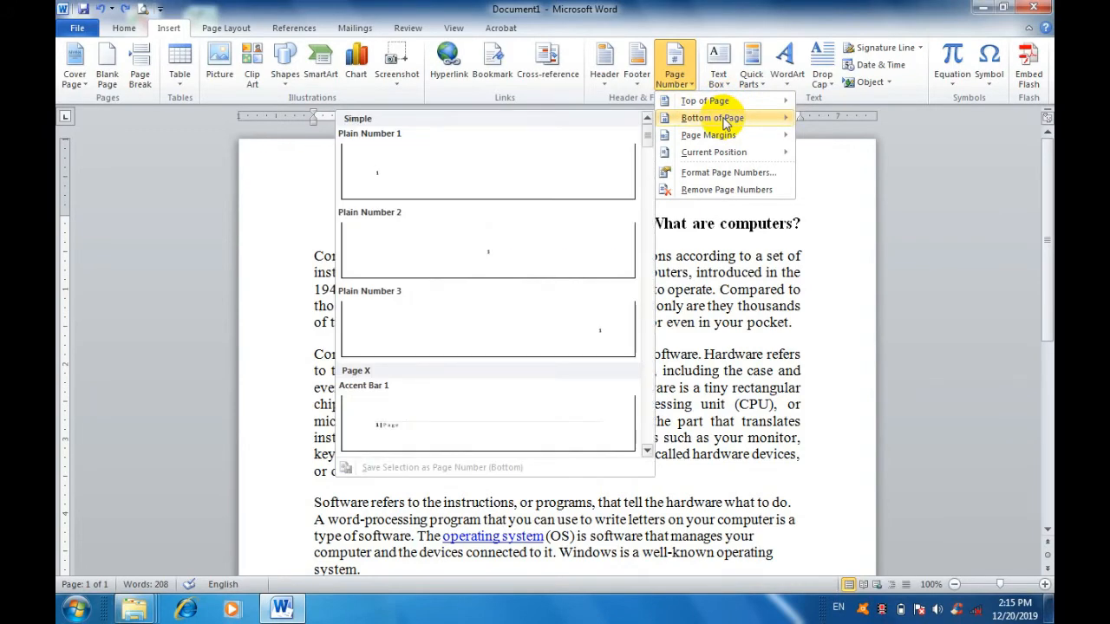
left_click(737, 348)
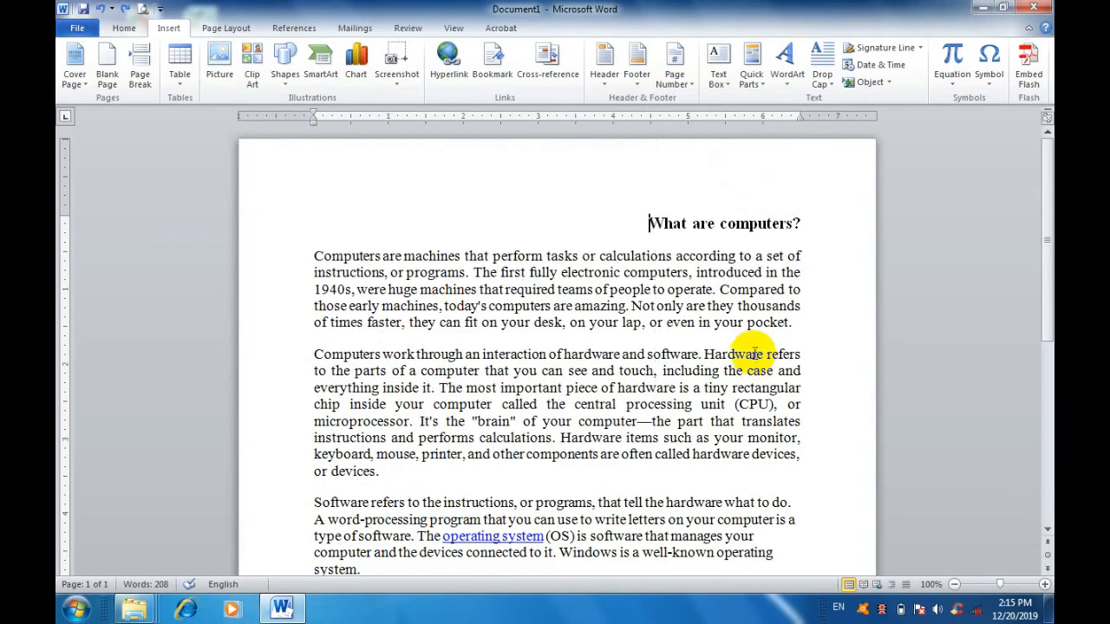
Review the built-in text box designs without inserting one.
left_click(717, 82)
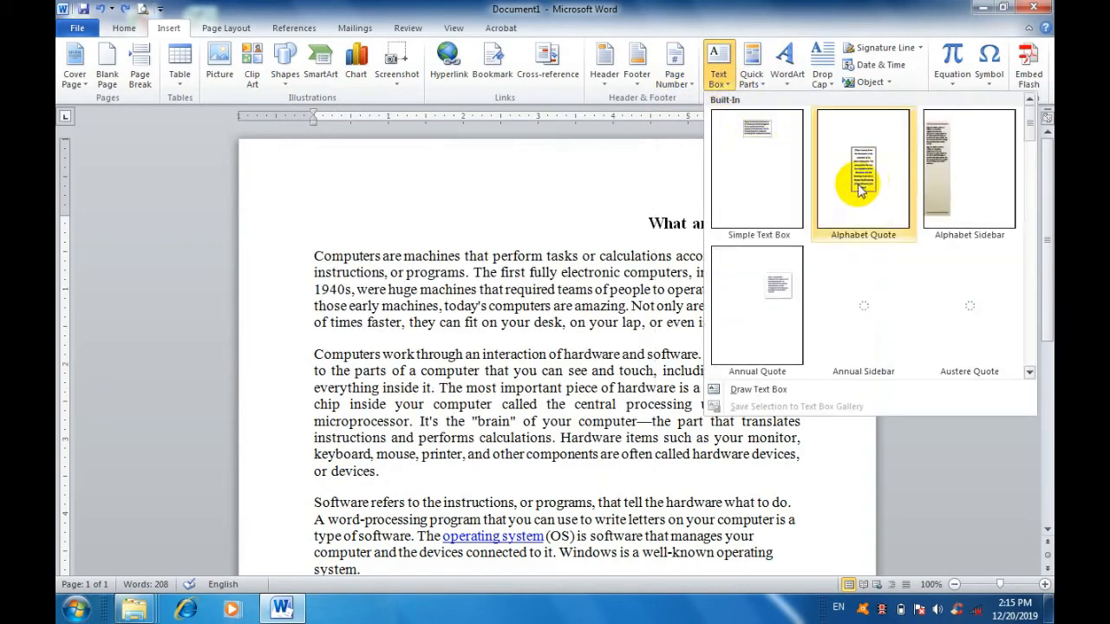
left_click(527, 203)
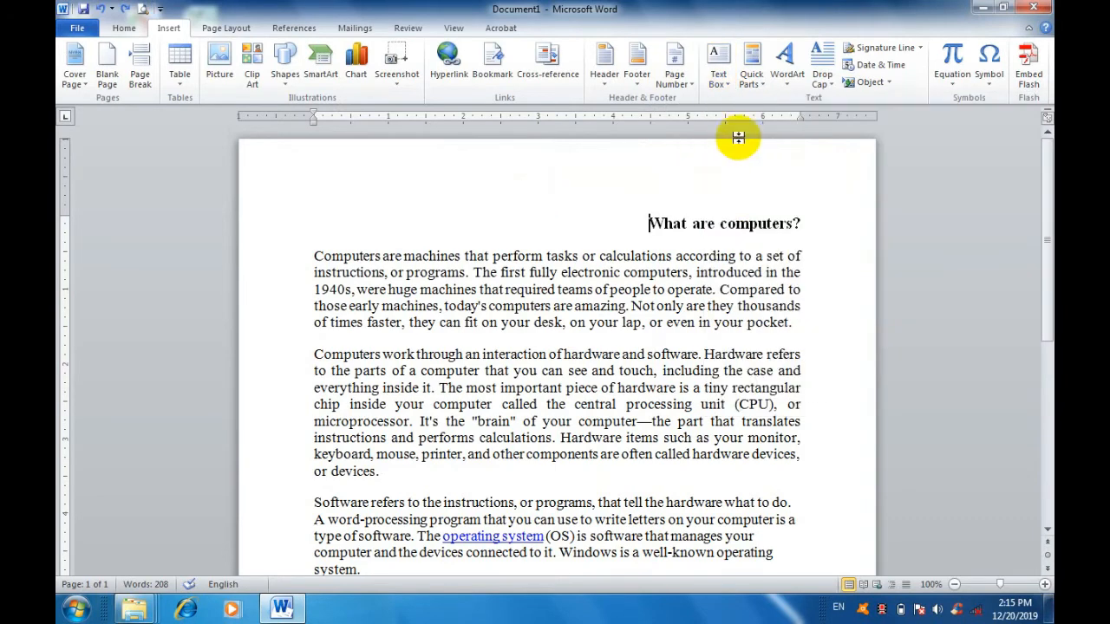
Insert WordArt in the solid orange style, replace its placeholder text with "ghhf", and delete the object.
left_click(786, 88)
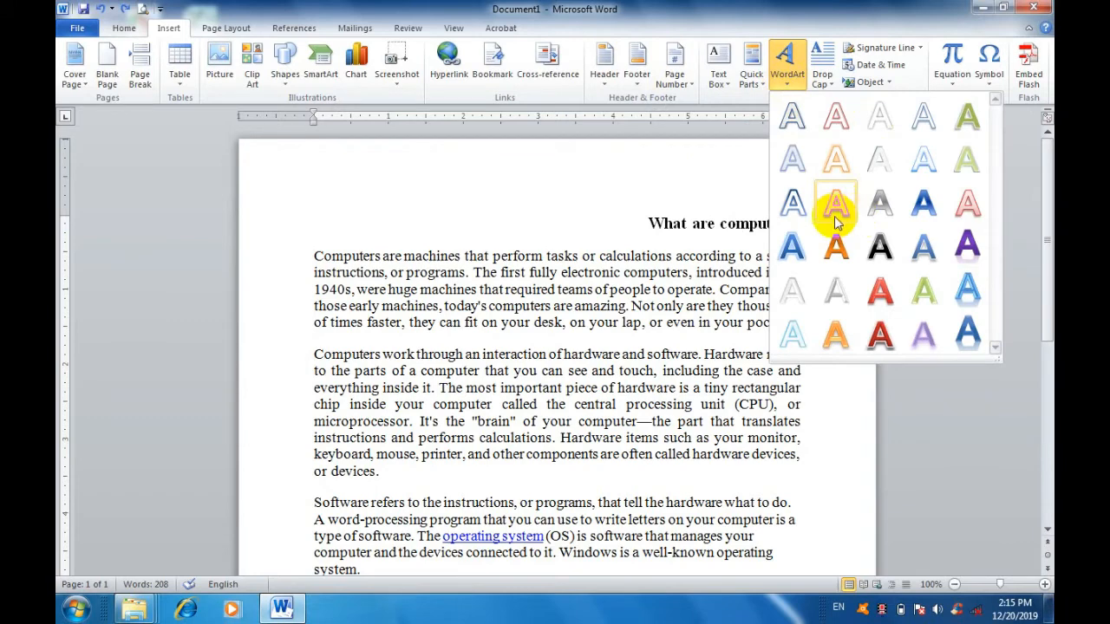
left_click(833, 252)
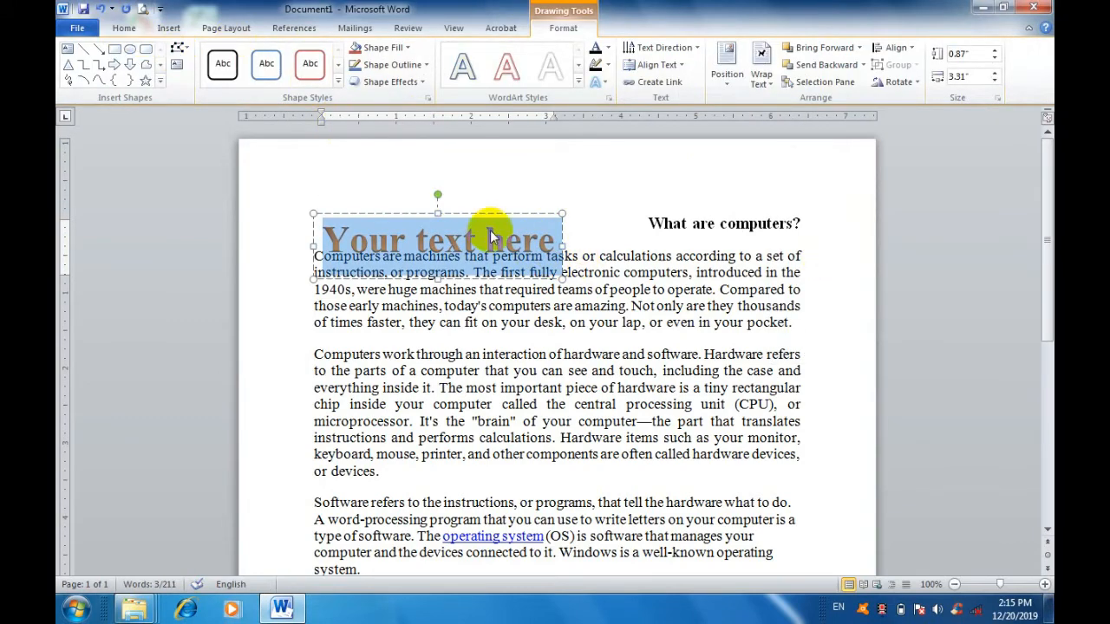
key("Delete")
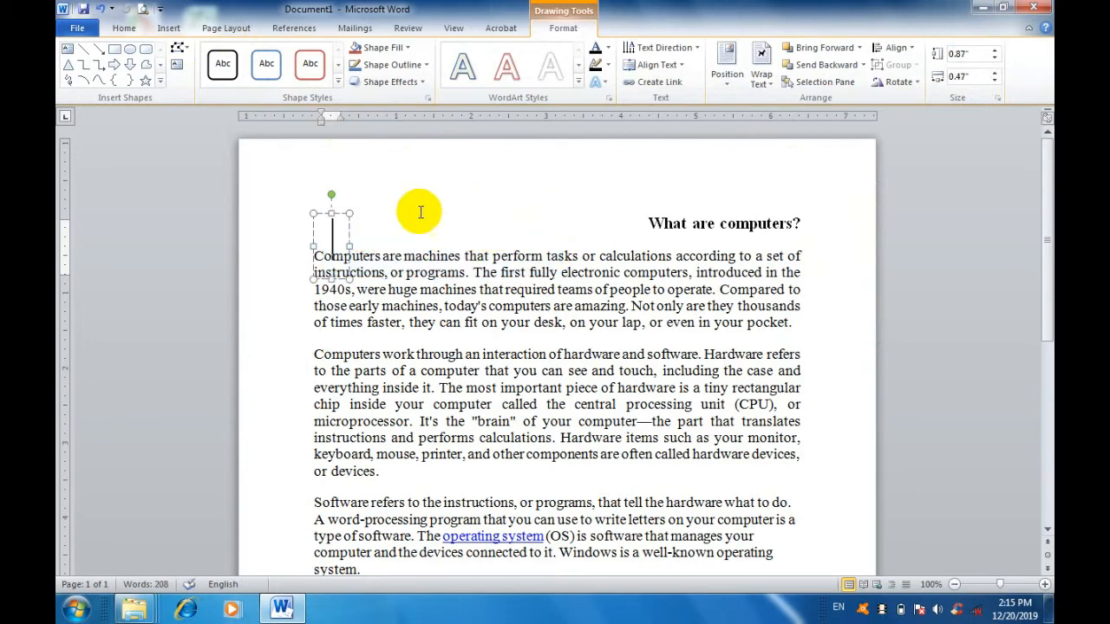
type("ghhf")
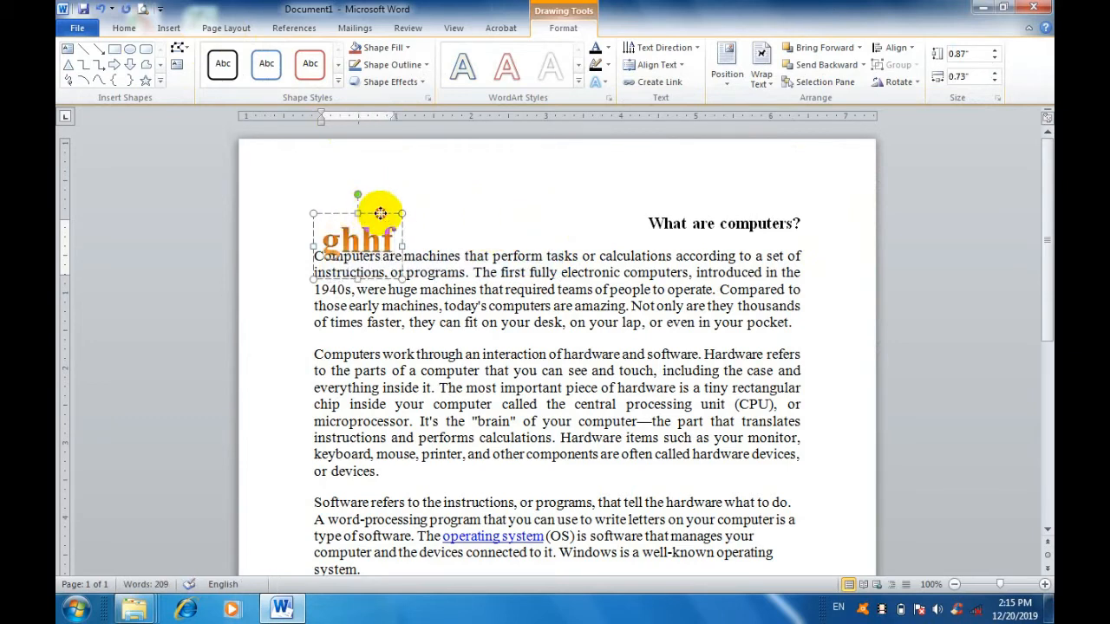
left_click(380, 214)
key("Delete")
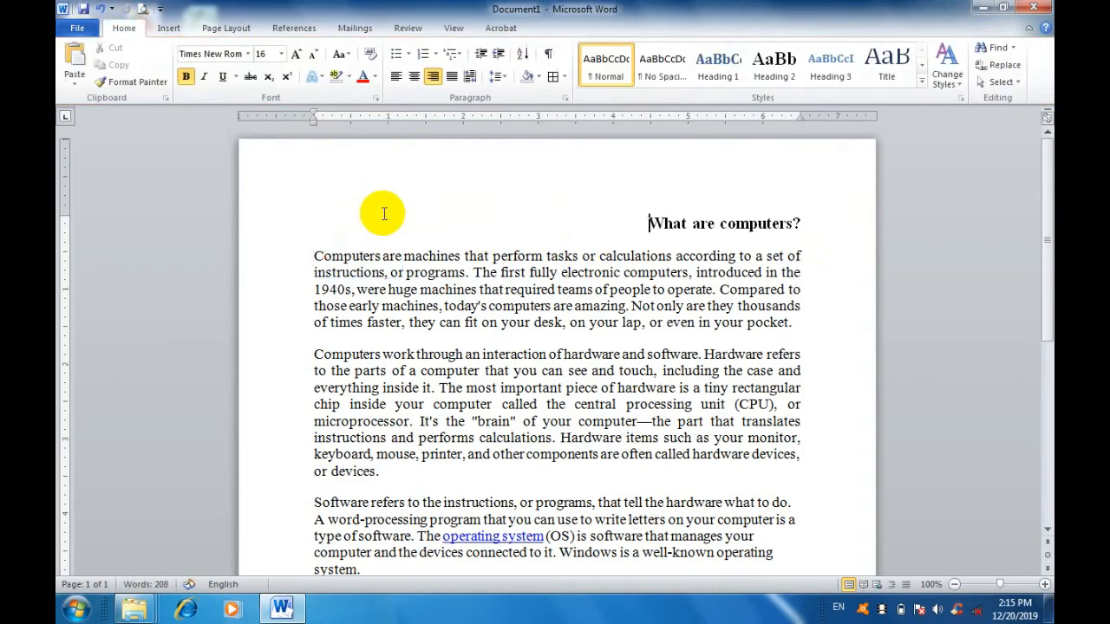
Review the built-in equations and the short list of common symbols without inserting any.
left_click(169, 28)
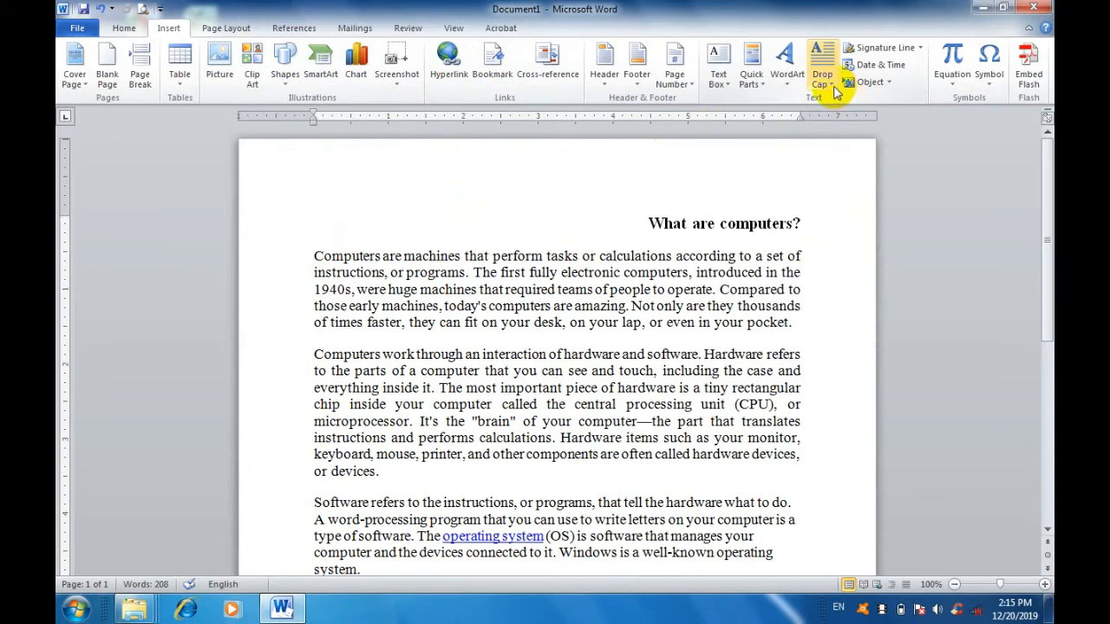
left_click(959, 86)
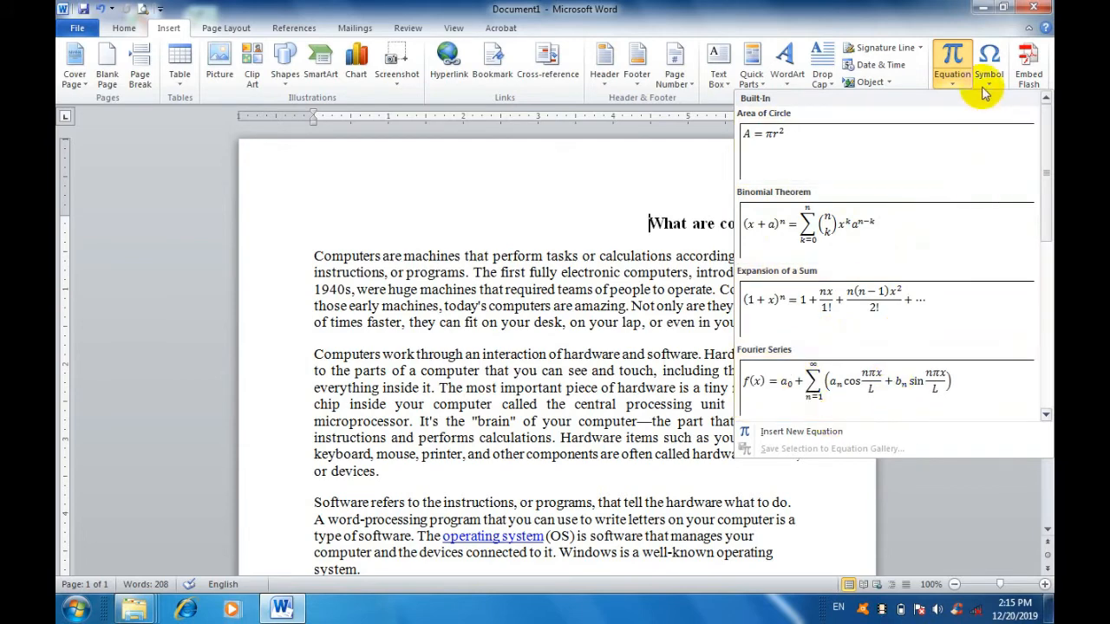
left_click(992, 86)
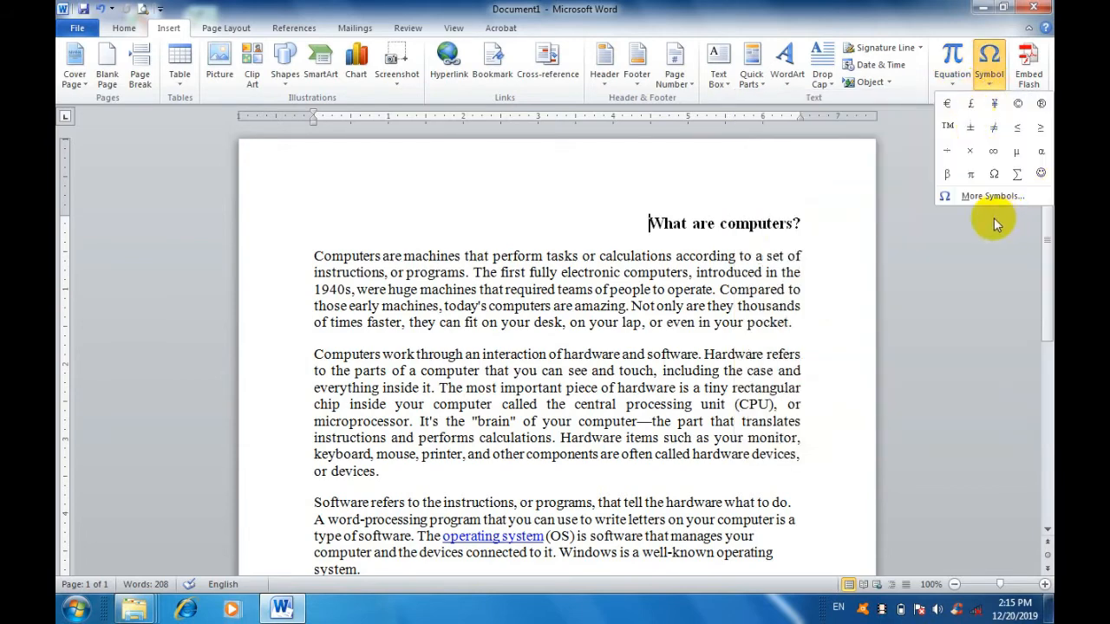
Browse the full symbol set, show the Wingdings 2 characters, and close without inserting a symbol.
left_click(983, 195)
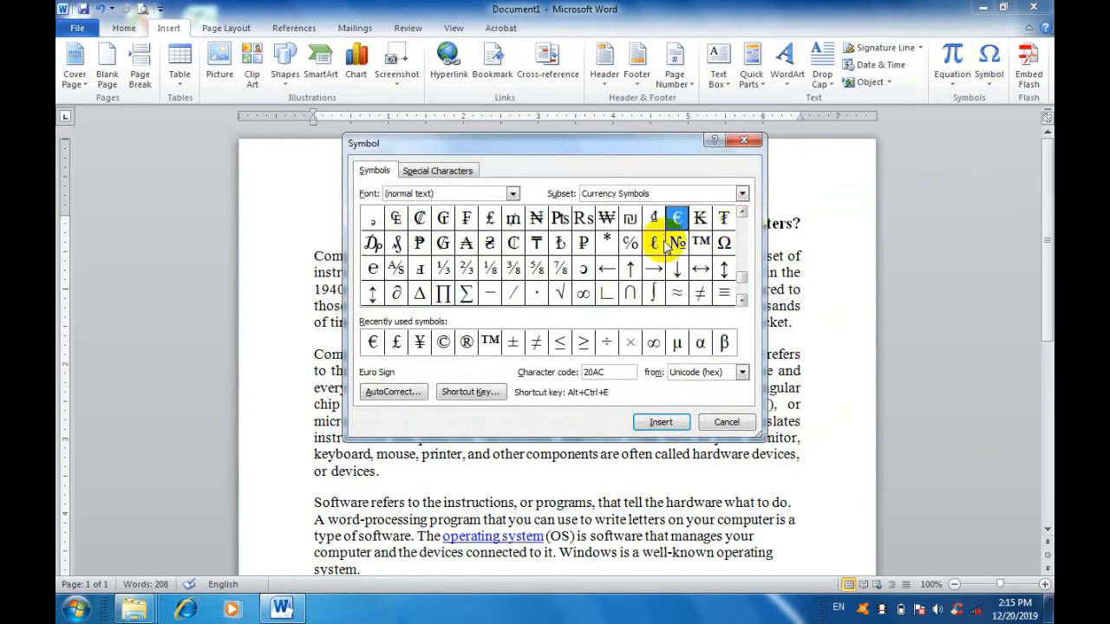
left_click(512, 193)
scroll(468, 251, "down", 10)
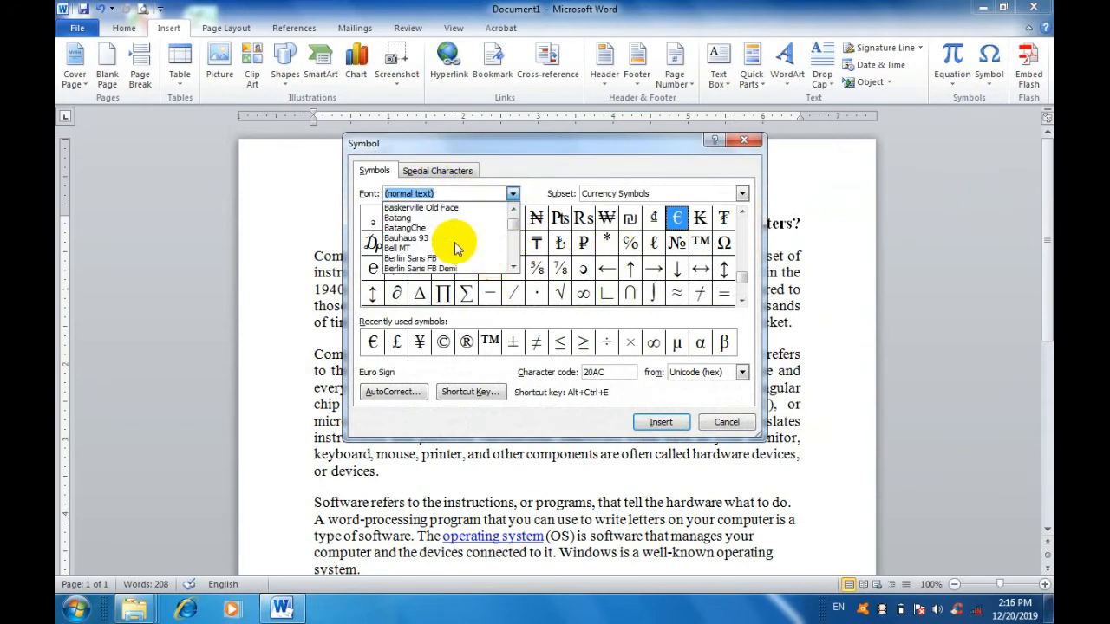
scroll(461, 246, "down", 4)
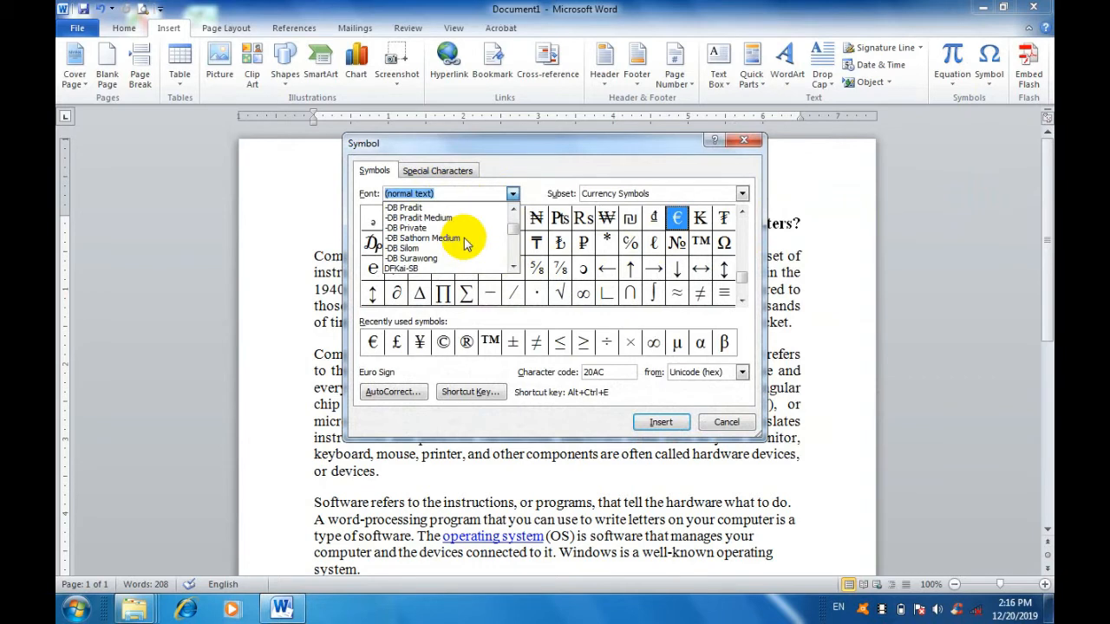
type("we")
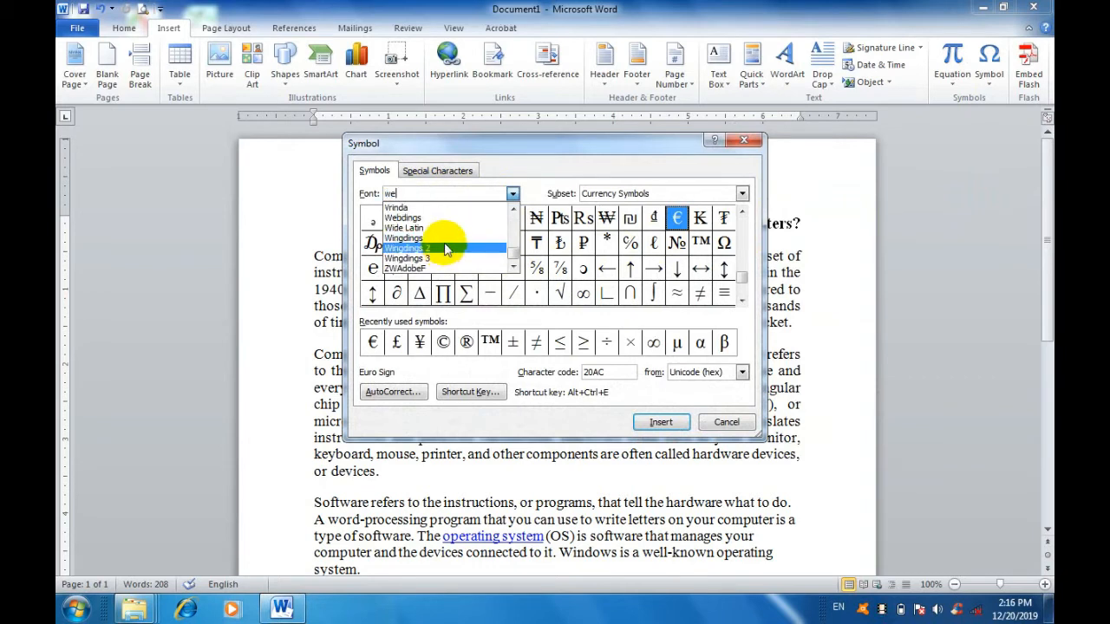
left_click(445, 249)
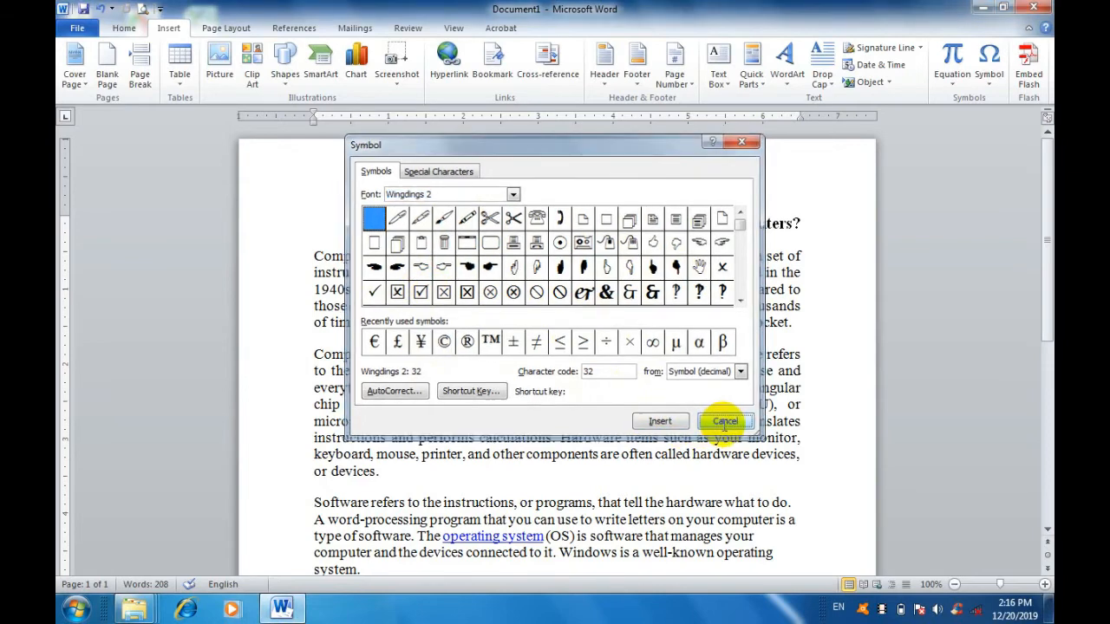
left_click(726, 423)
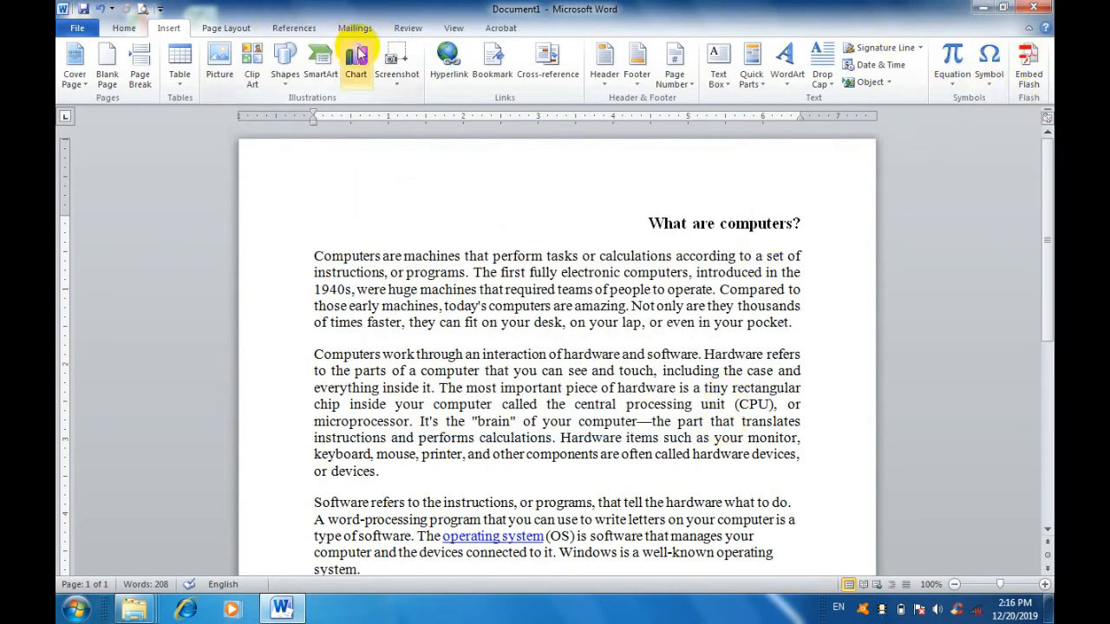
Review the preset page margins, try a custom top margin of 0.8", and discard the change.
left_click(236, 29)
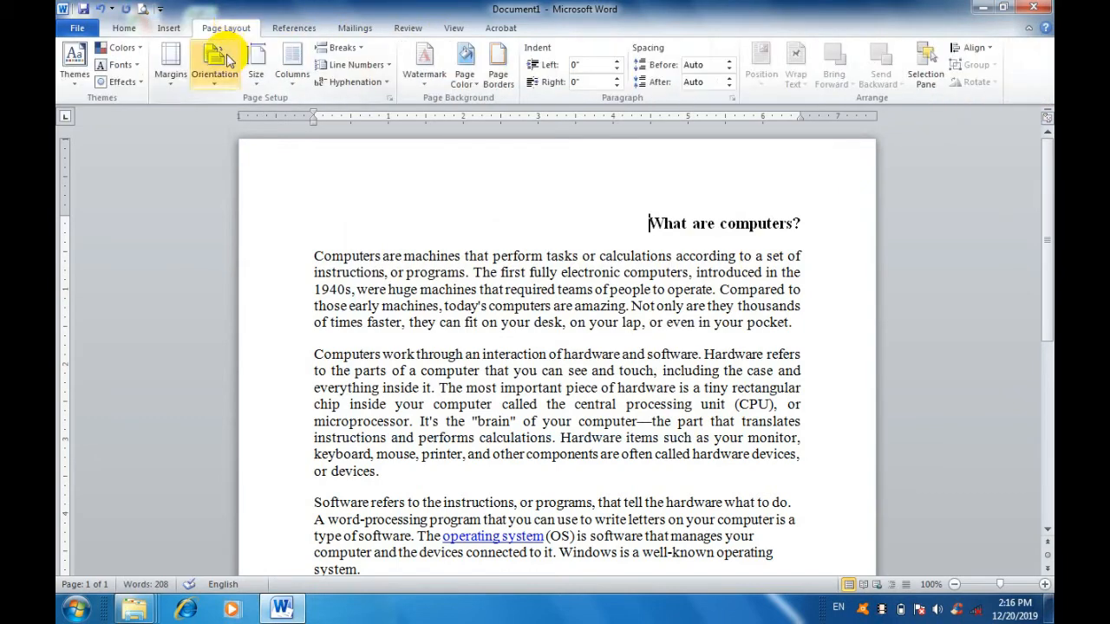
left_click(179, 85)
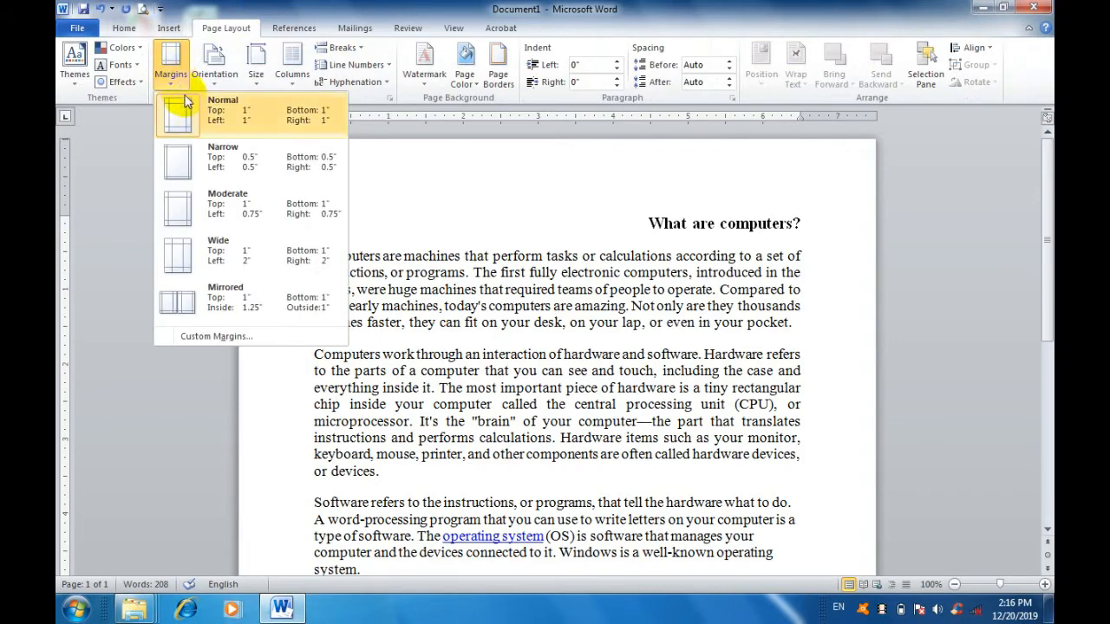
left_click(233, 340)
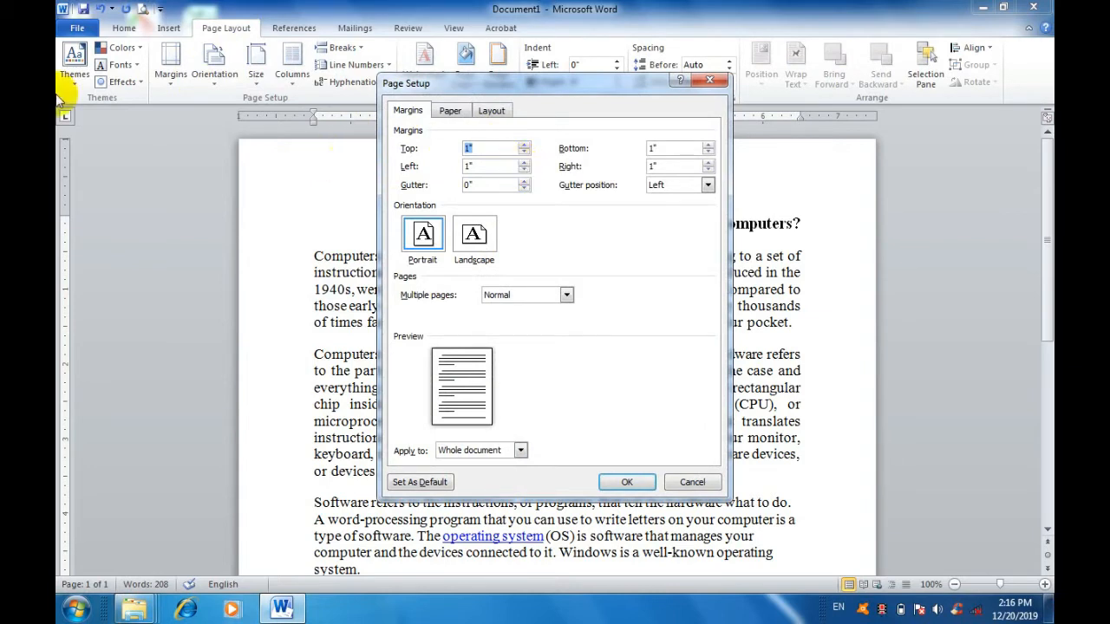
left_click(524, 153)
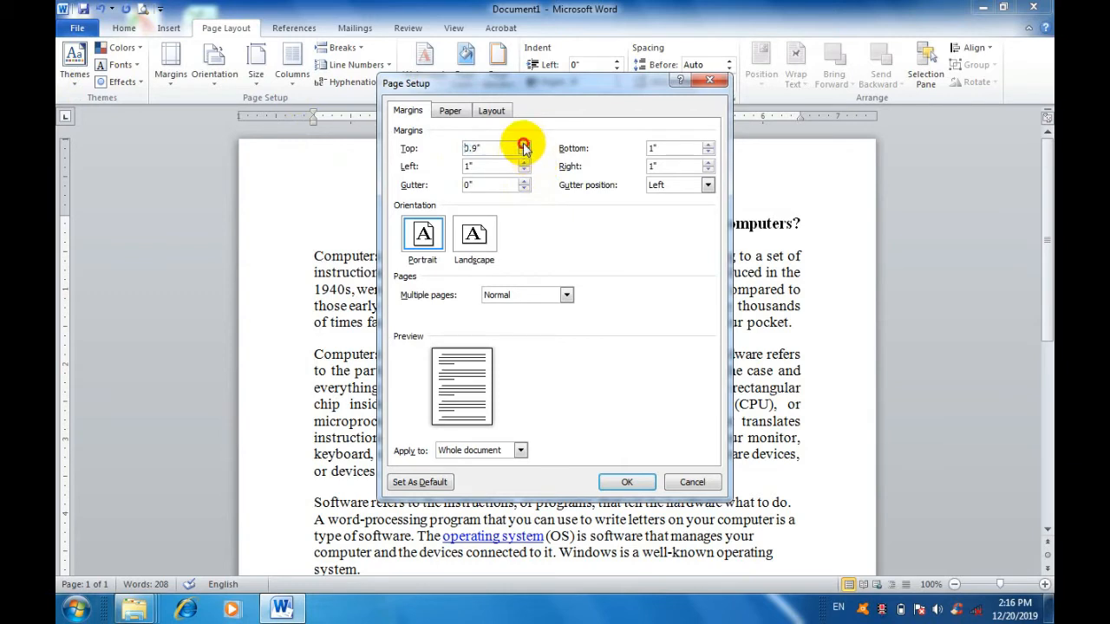
left_click(523, 144)
left_click(528, 153)
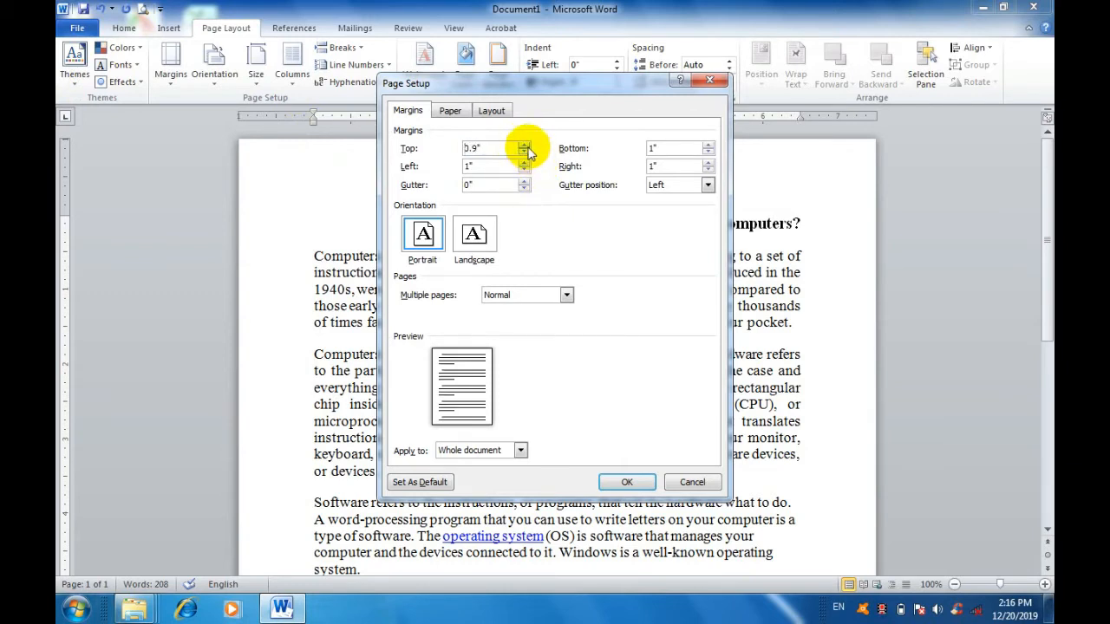
left_click(523, 153)
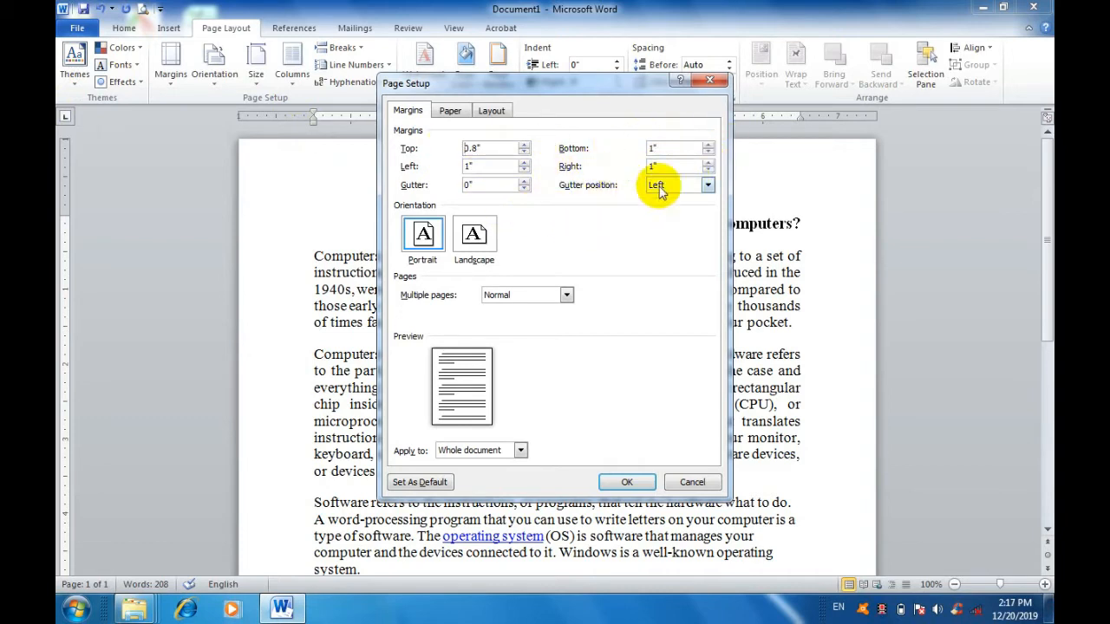
left_click(686, 488)
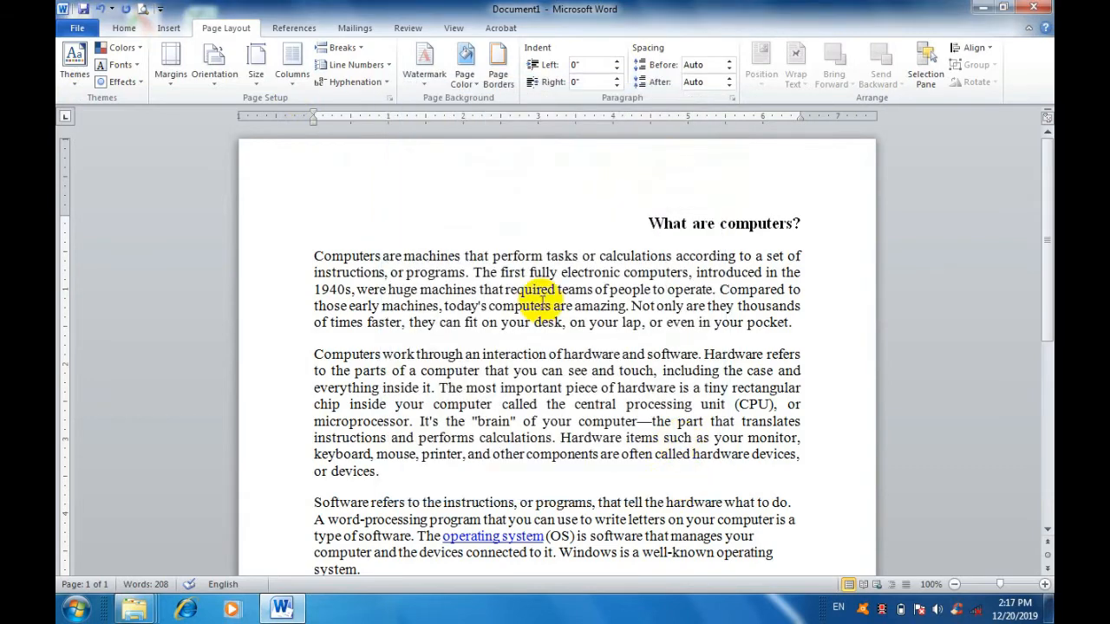
Switch the page to landscape orientation and return it to portrait.
left_click(232, 90)
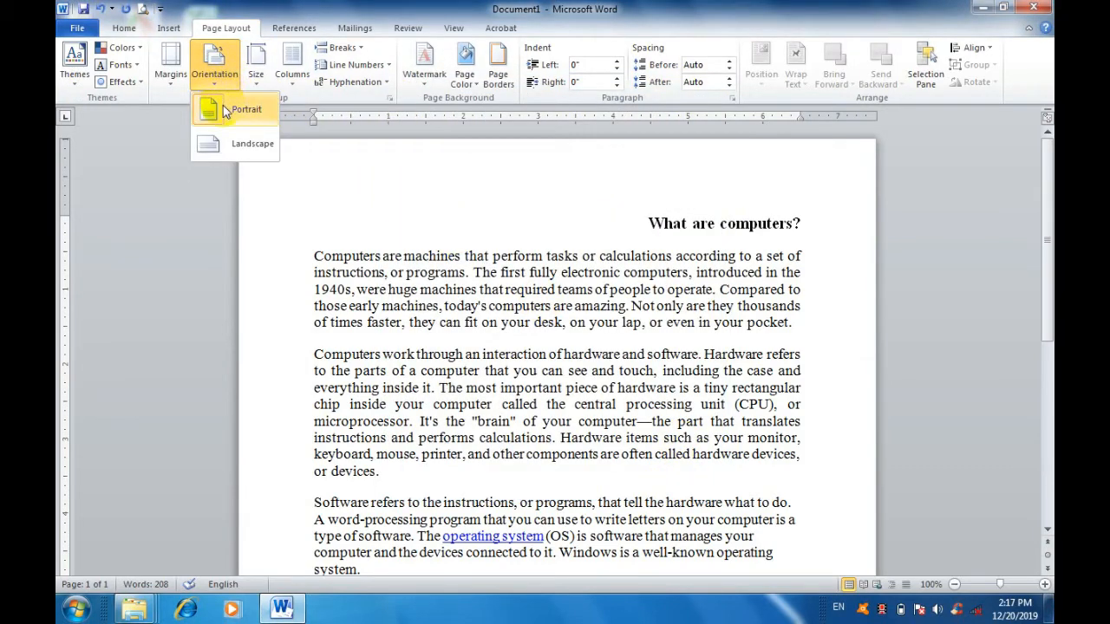
left_click(252, 145)
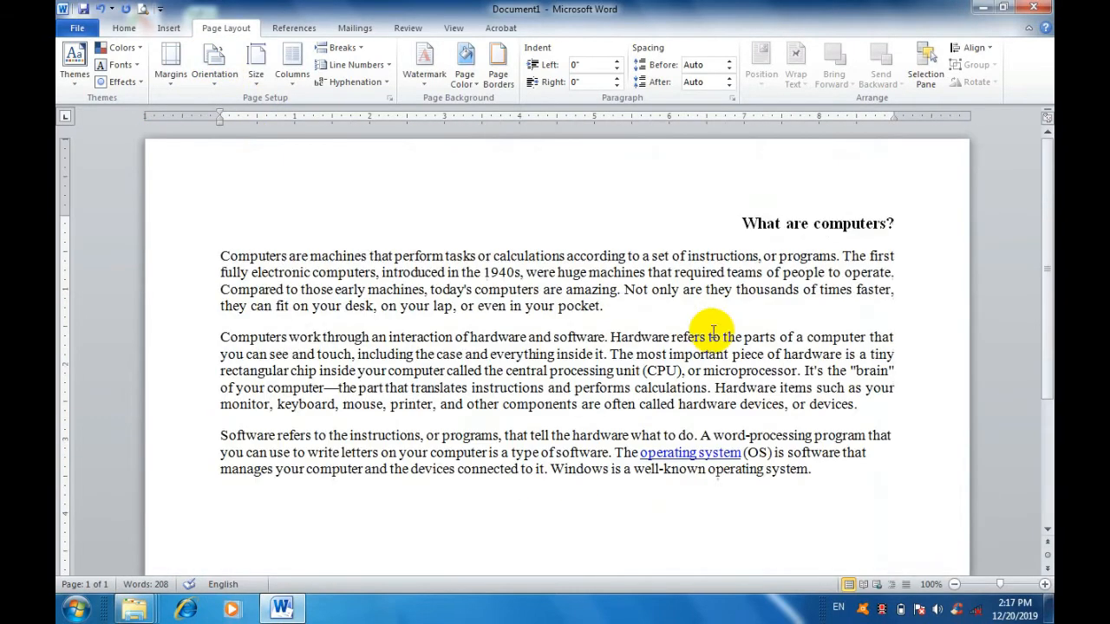
left_click(215, 65)
left_click(223, 108)
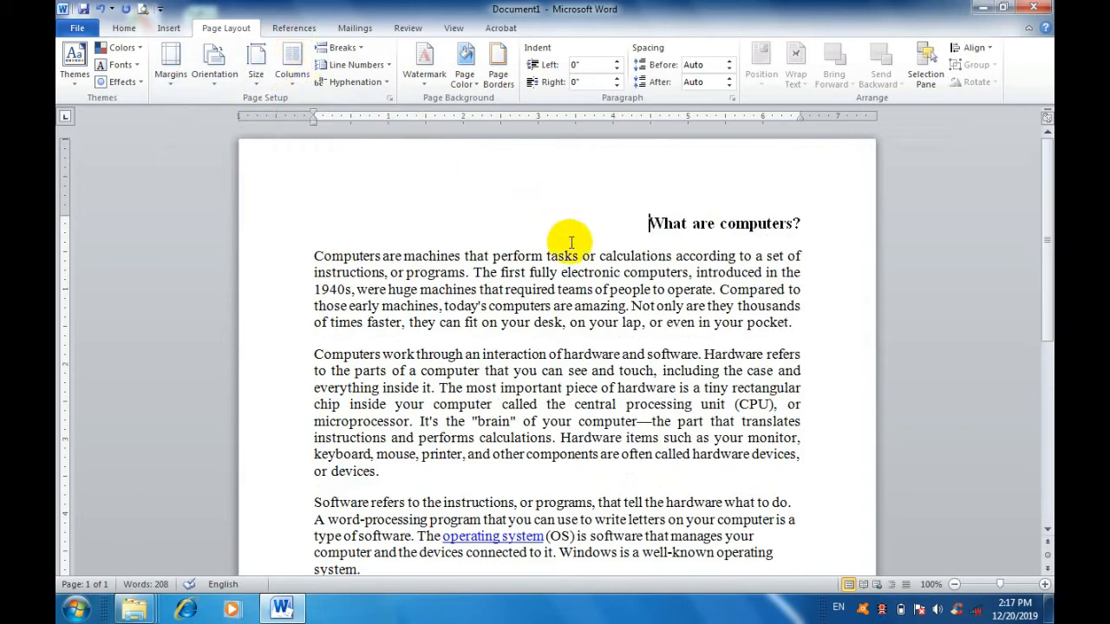
Lay out the first two body paragraphs in two columns.
left_click_drag(444, 470, 296, 251)
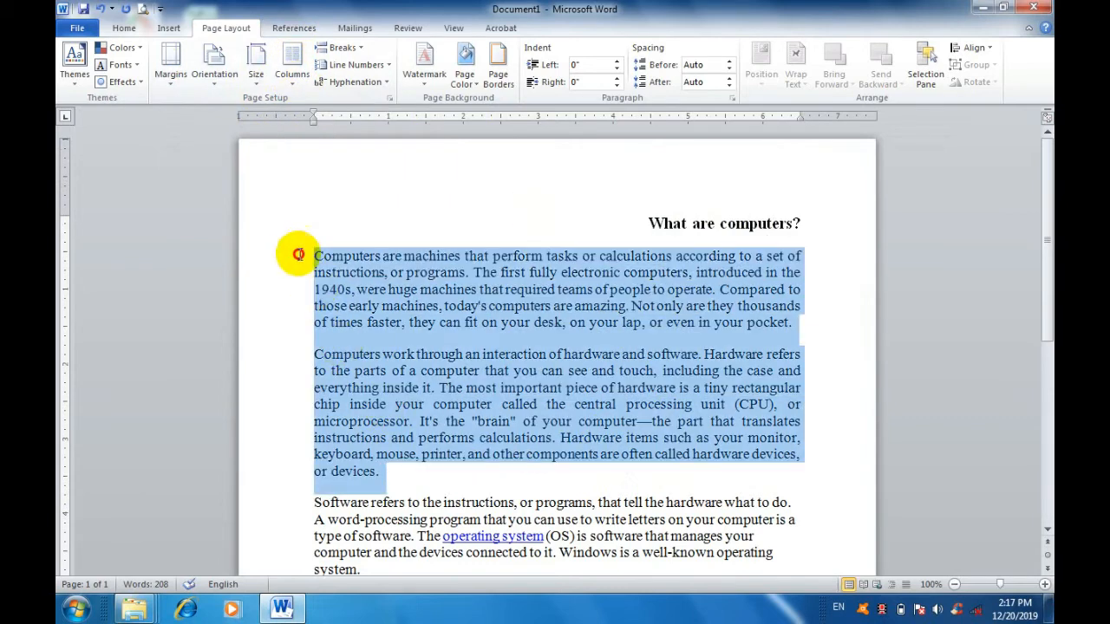
left_click(294, 83)
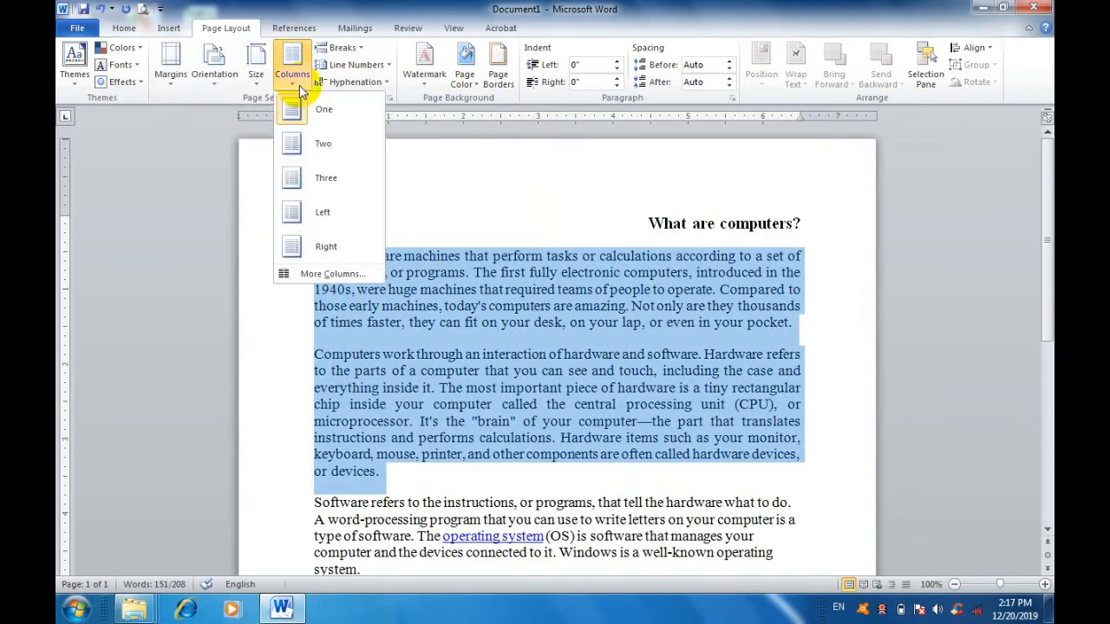
left_click(308, 145)
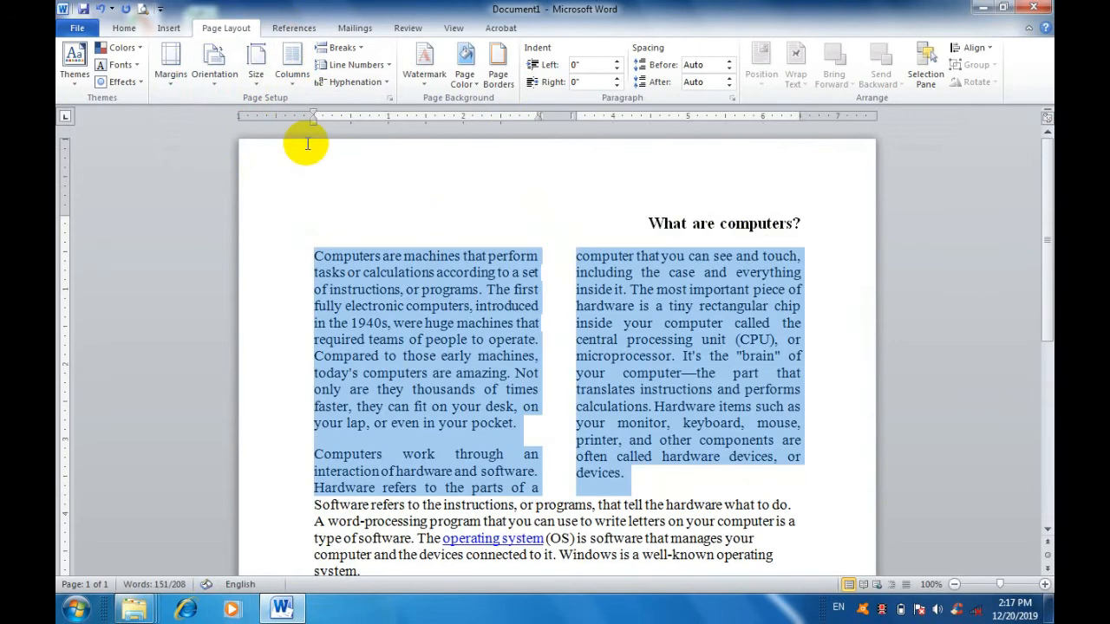
Change the two selected paragraphs to a three-column layout and review the remaining column options.
left_click(292, 76)
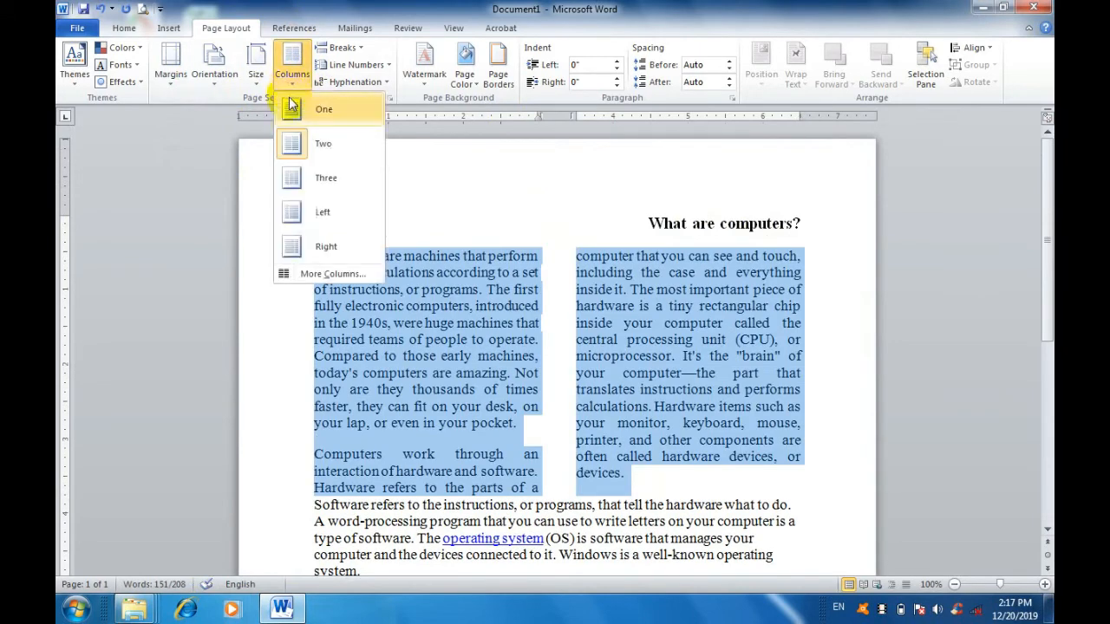
left_click(314, 177)
left_click(292, 77)
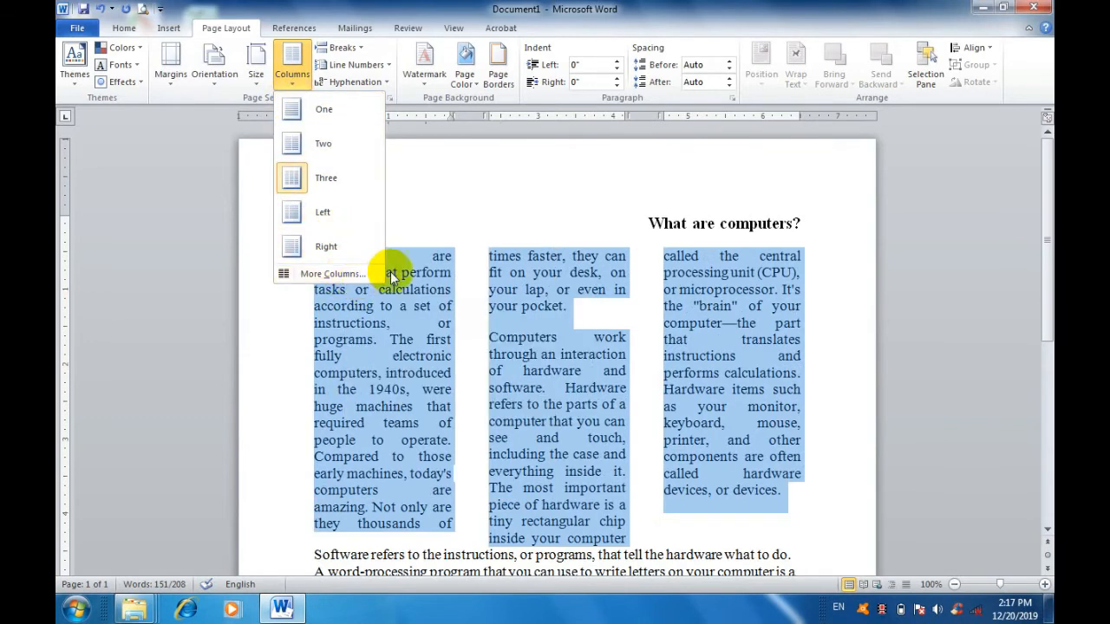
left_click(562, 295)
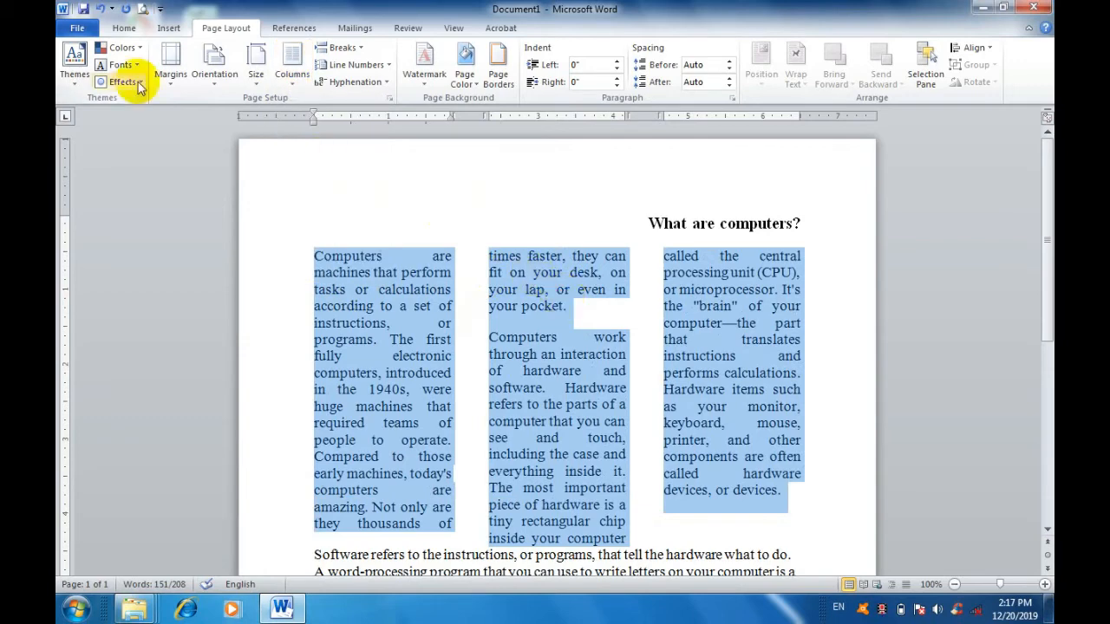
Undo both column layout changes and deselect the paragraphs.
left_click(97, 10)
left_click(97, 10)
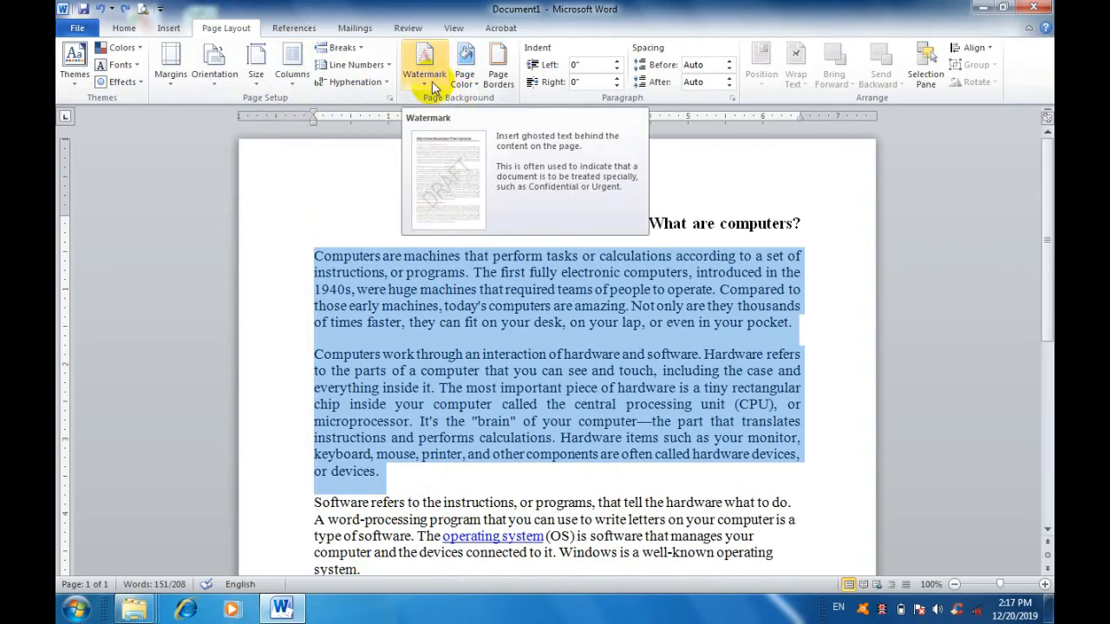
left_click(523, 308)
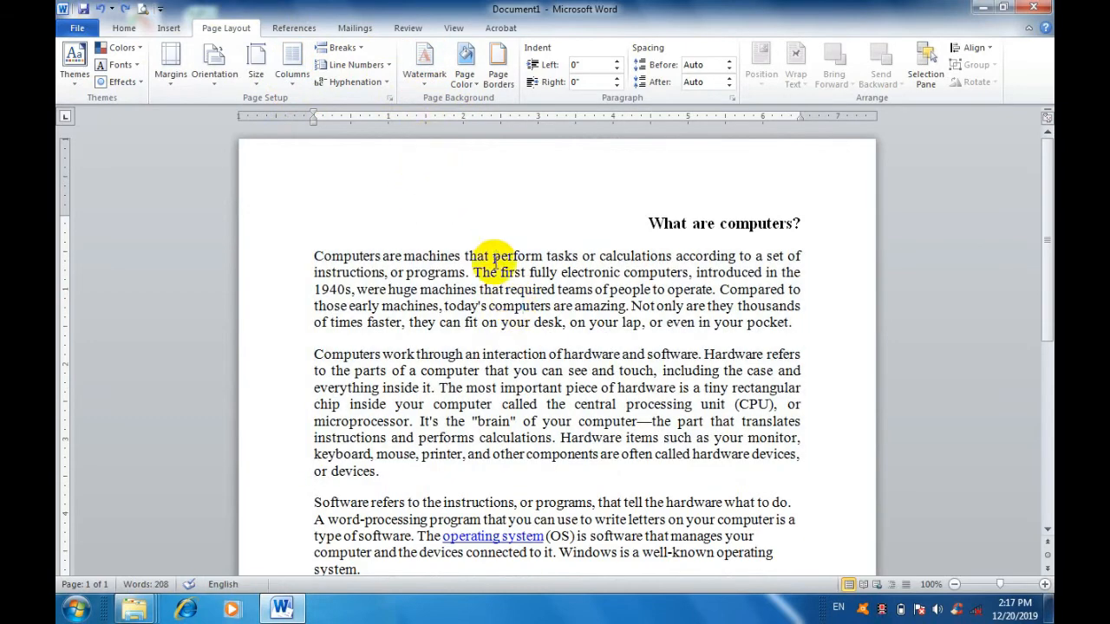
Apply the CONFIDENTIAL 1 watermark to the page, inspect it down to the end of the page, and undo it.
left_click(428, 90)
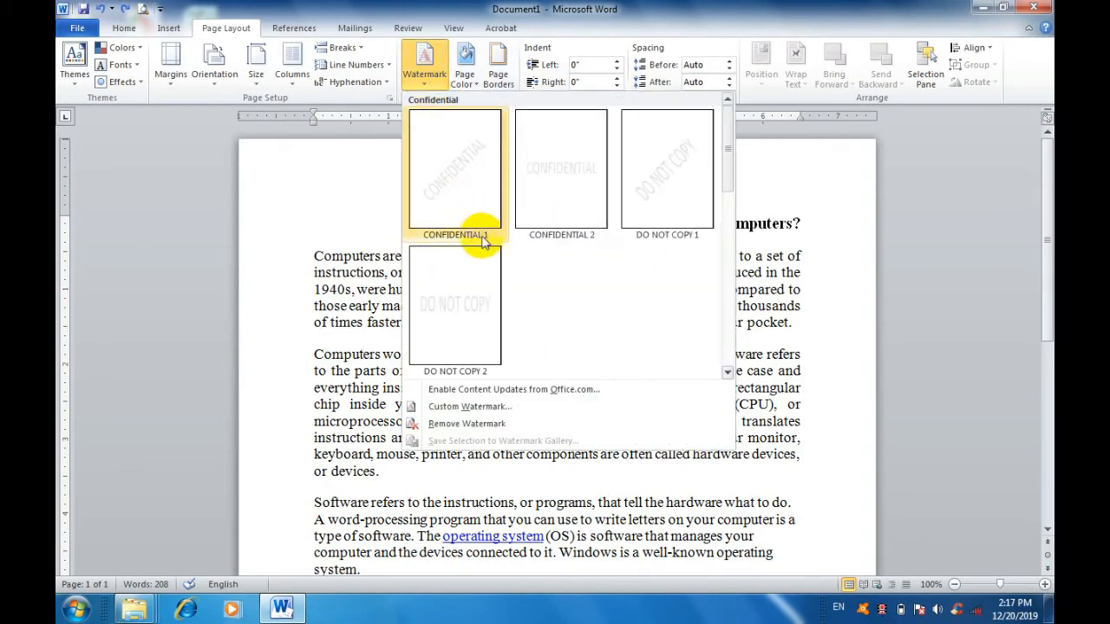
left_click(458, 190)
scroll(661, 419, "down", 5)
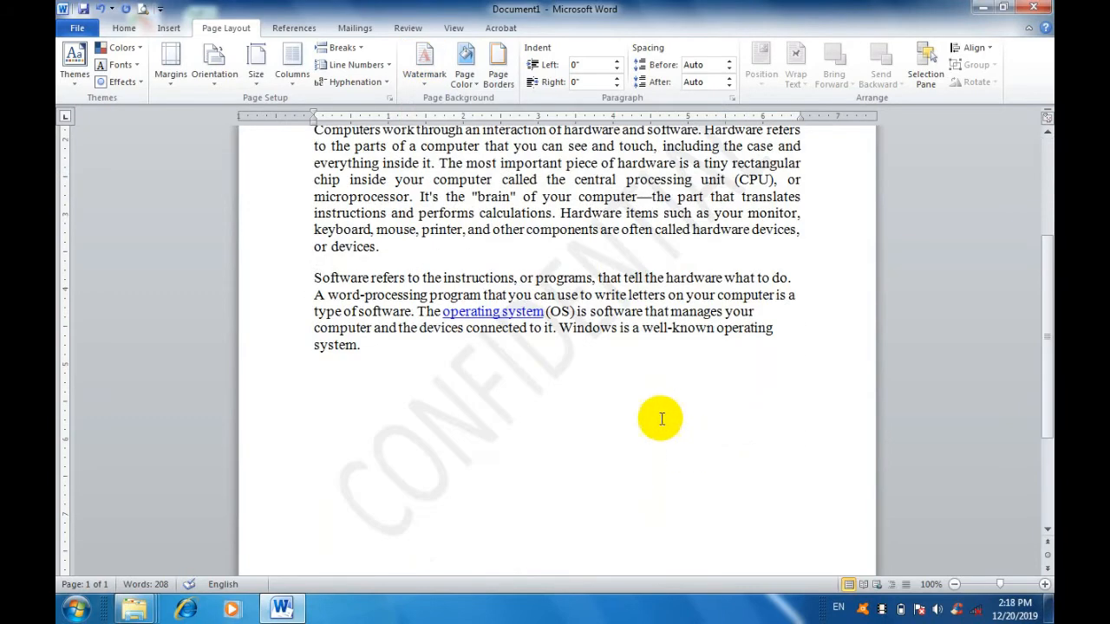
scroll(425, 491, "down", 3)
left_click(716, 507)
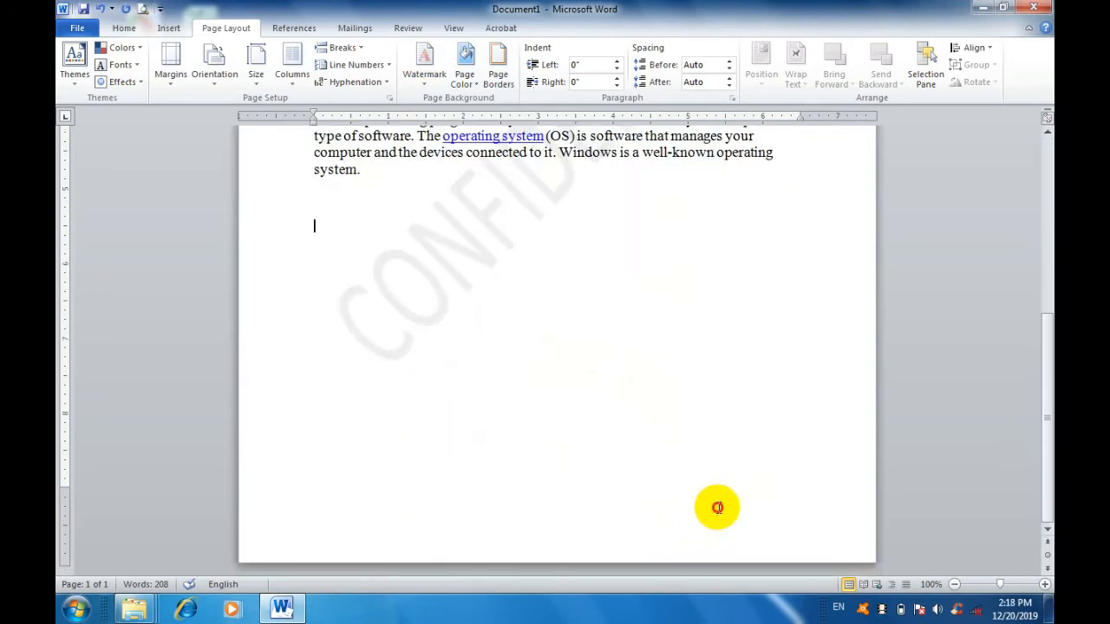
scroll(720, 509, "up", 8)
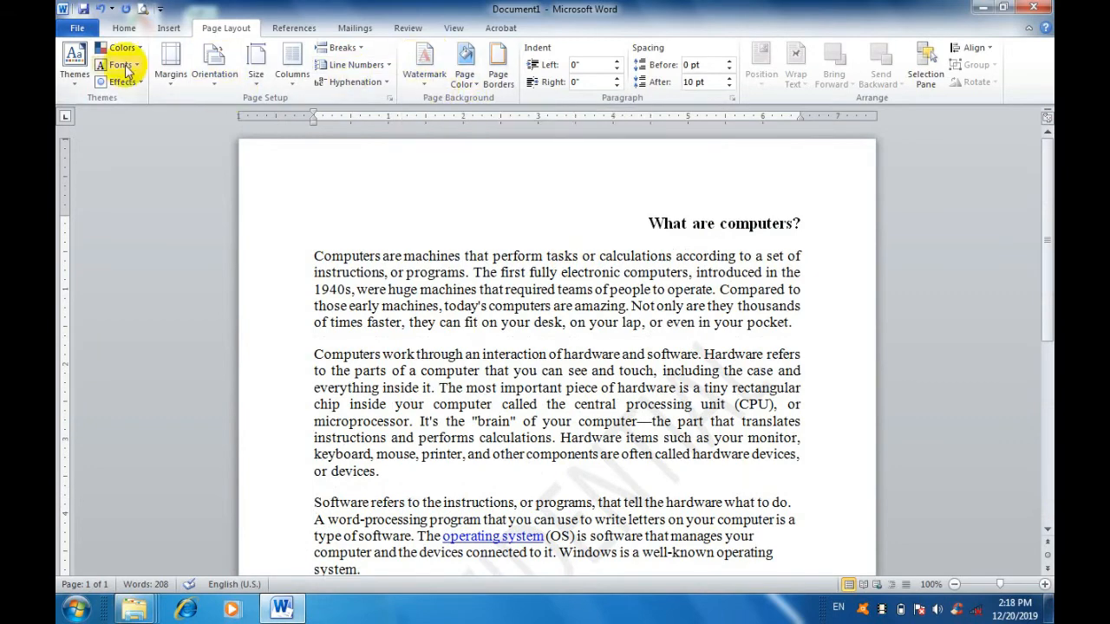
left_click(98, 10)
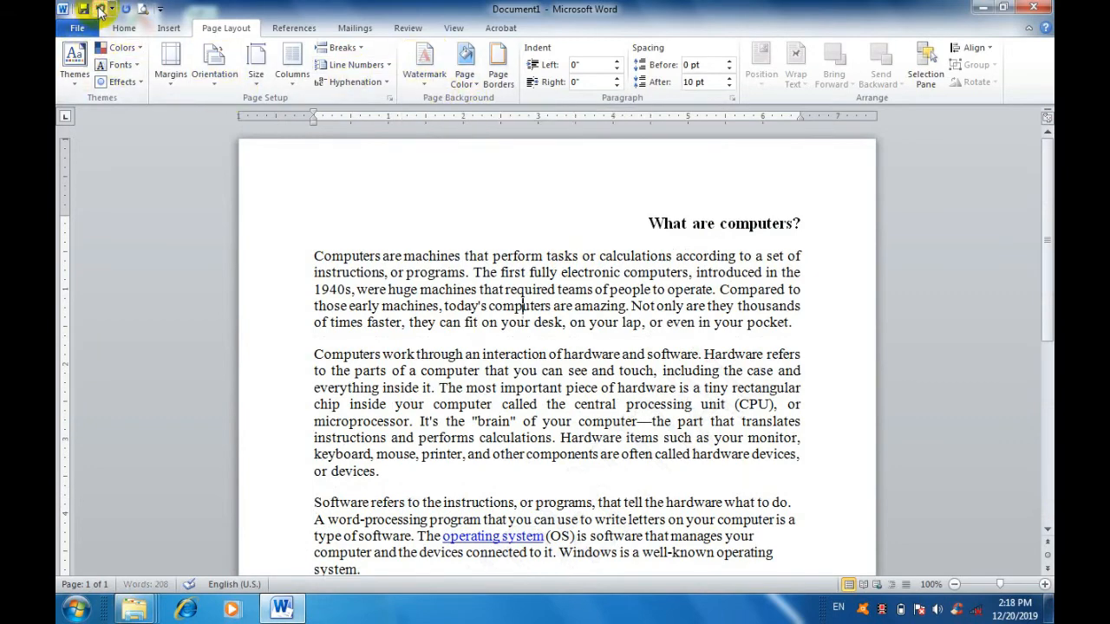
Review the preset wordings available for a custom text watermark and leave the watermark settings without applying any.
left_click(422, 92)
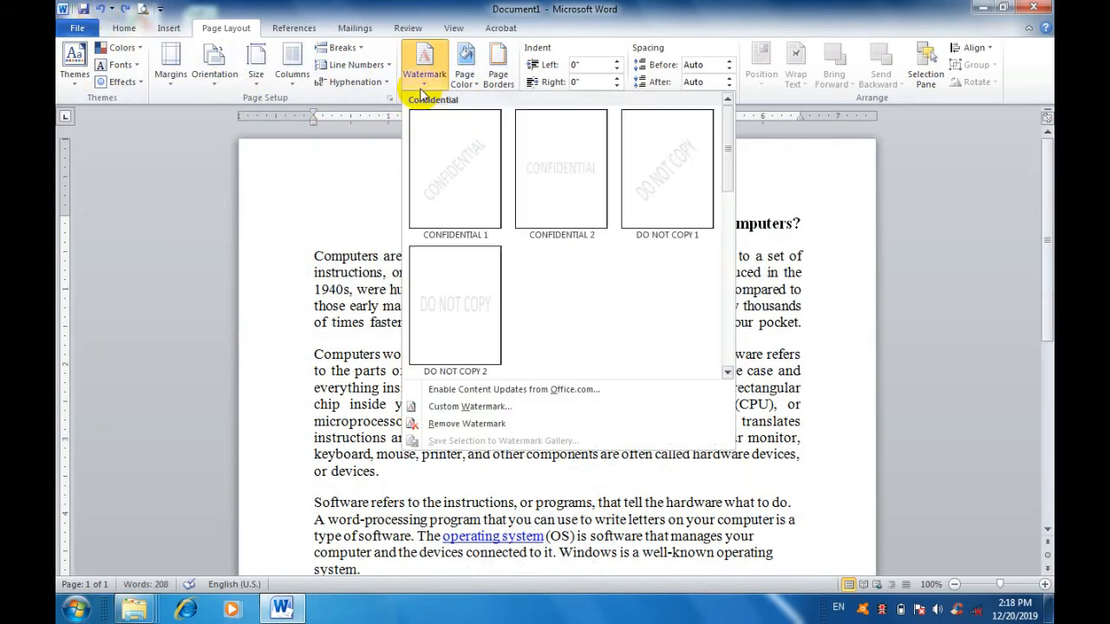
left_click(462, 424)
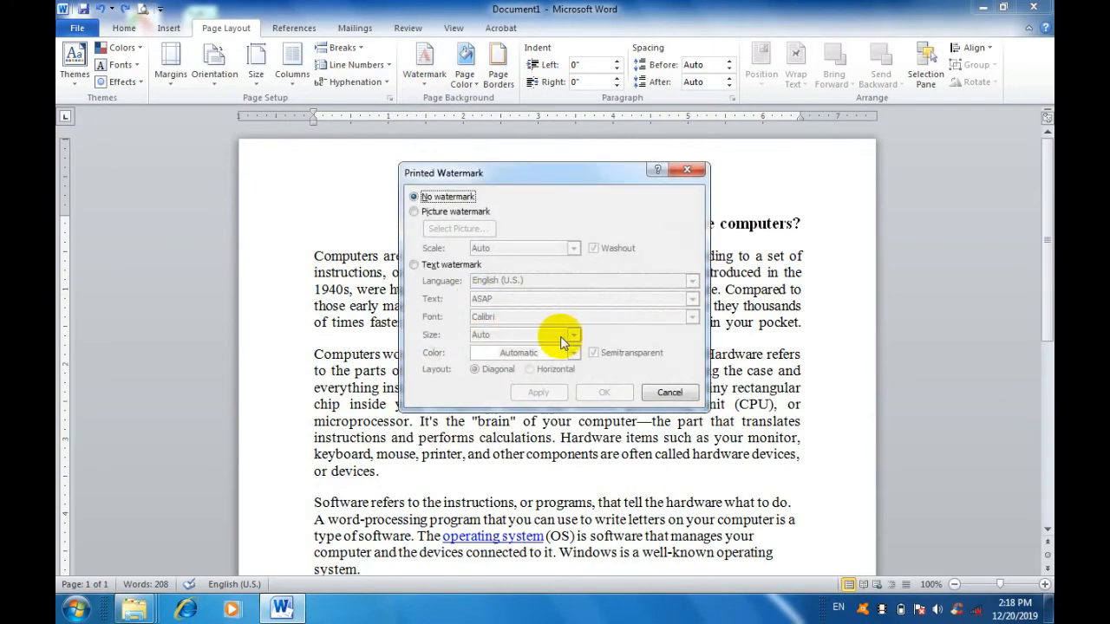
left_click(433, 266)
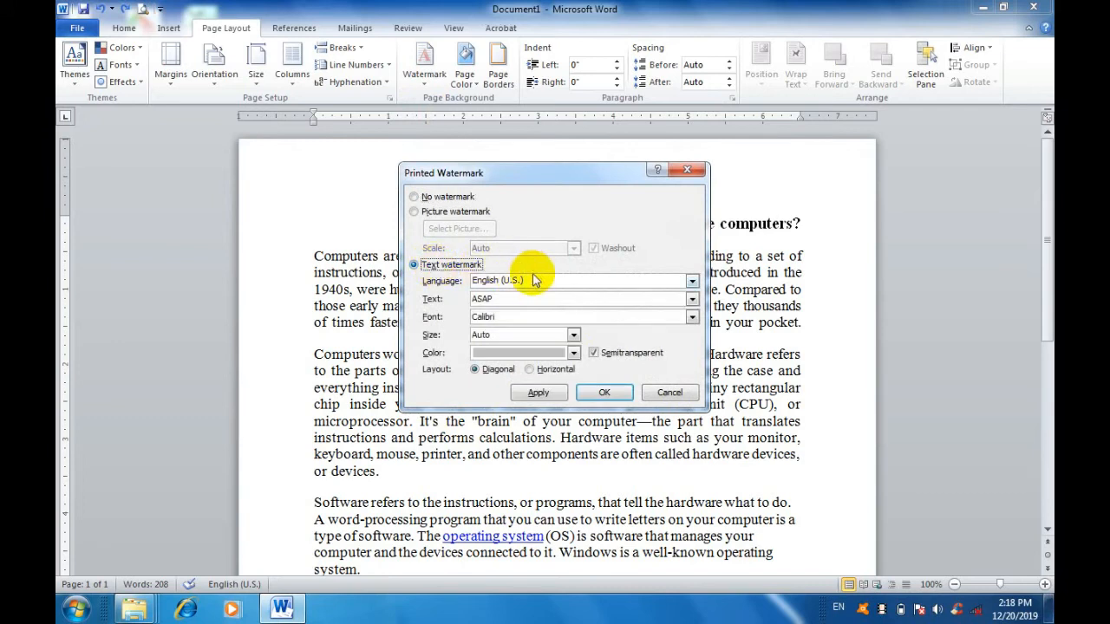
left_click(432, 300)
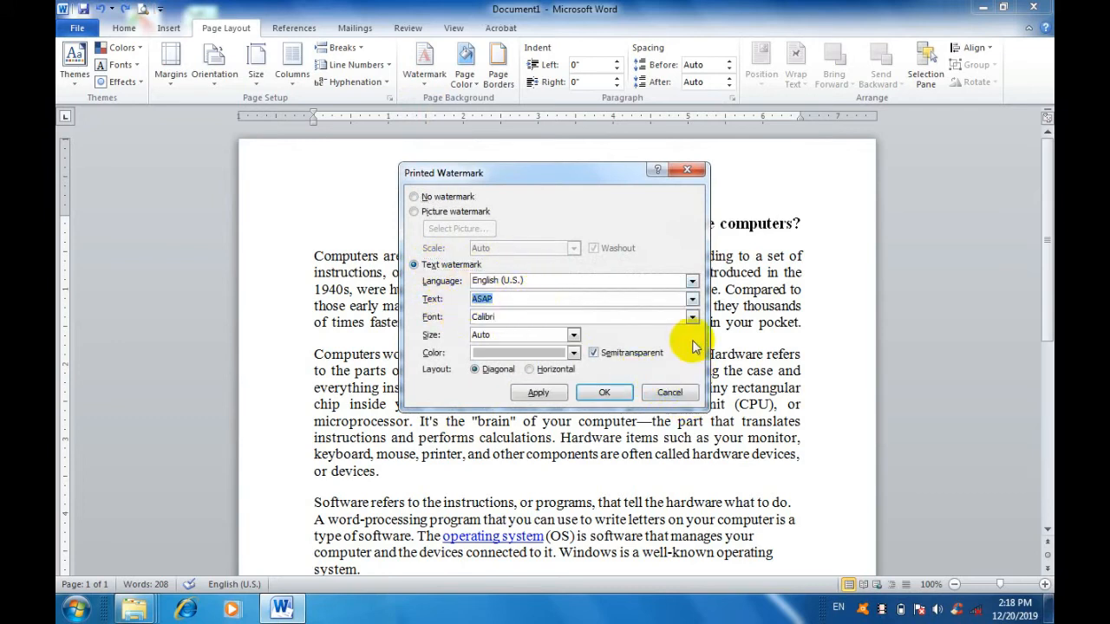
left_click(692, 300)
scroll(555, 340, "down", 2)
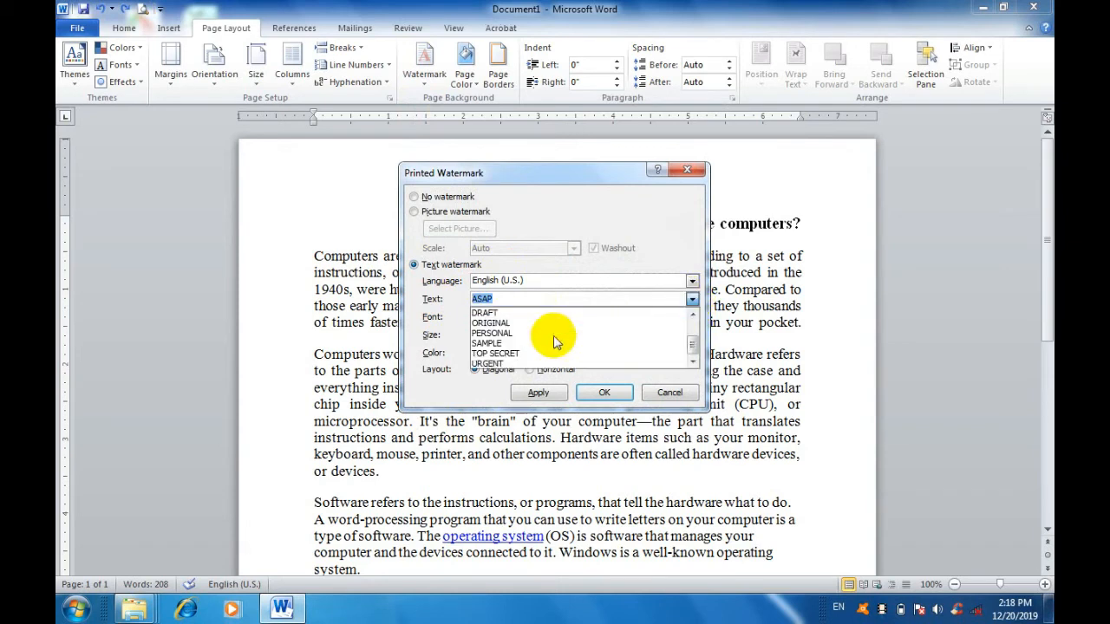
scroll(556, 341, "up", 2)
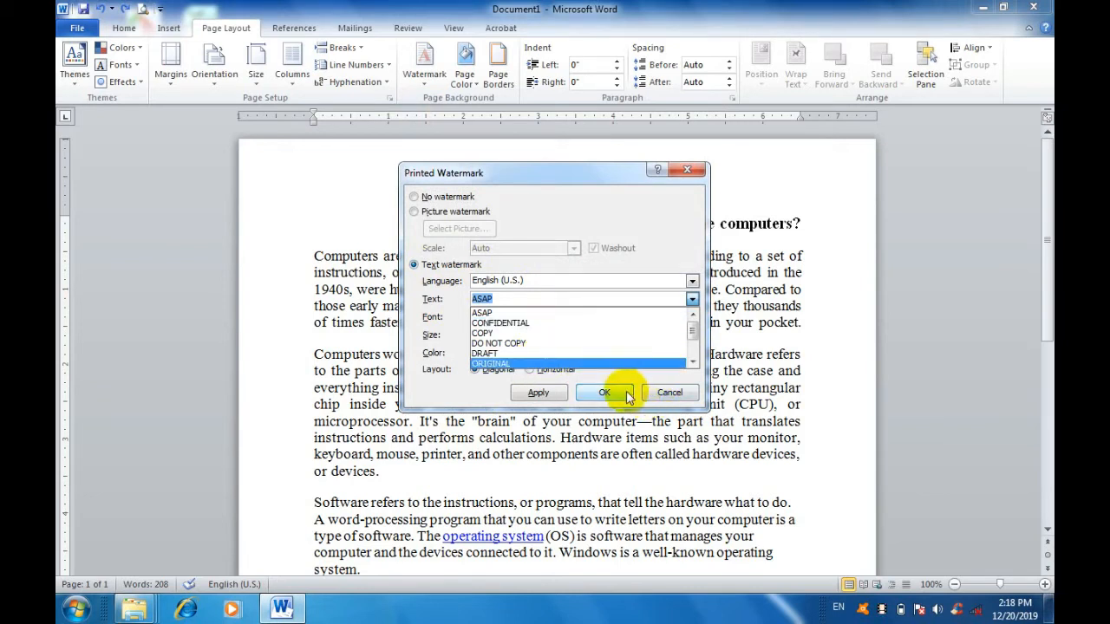
left_click(659, 390)
left_click(659, 391)
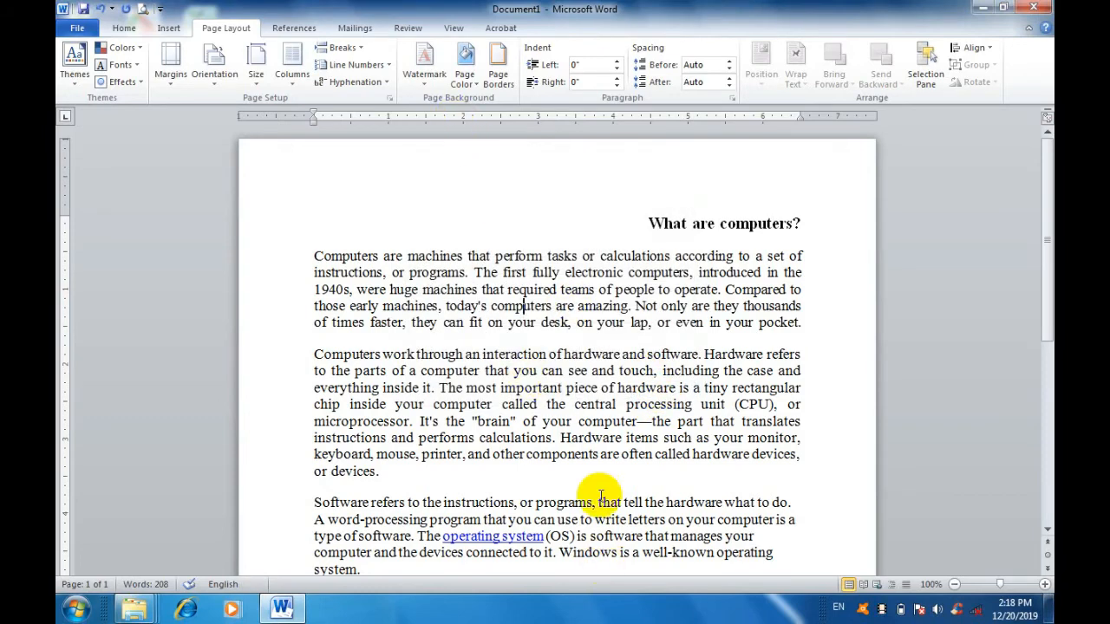
scroll(590, 468, "down", 5)
scroll(564, 411, "up", 5)
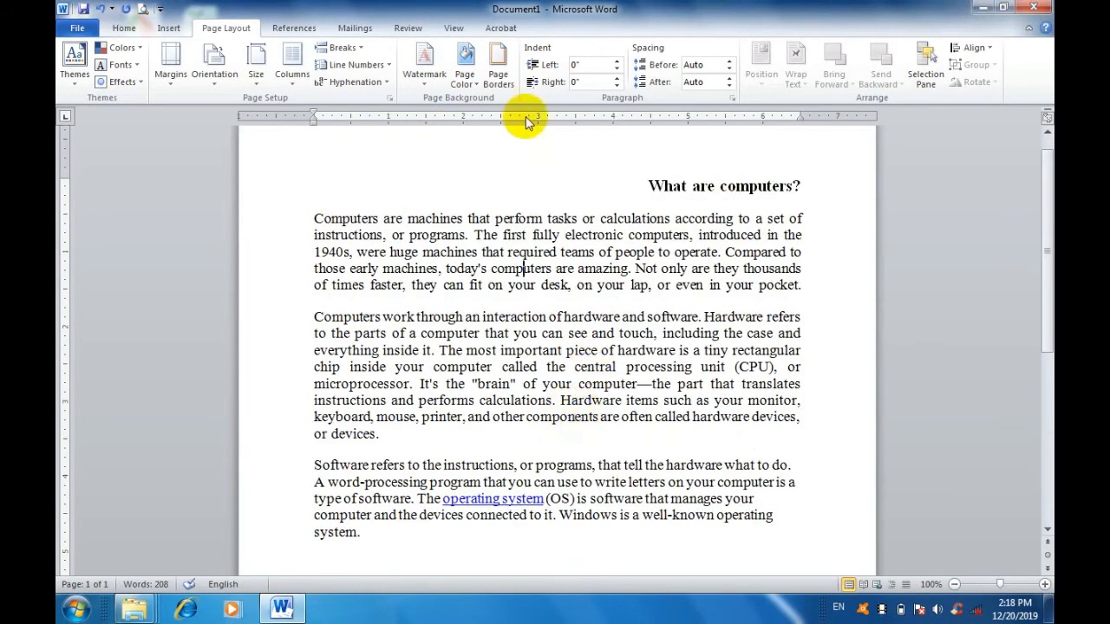
Review the page color palette and the page border styles and colors without applying any of them.
left_click(477, 85)
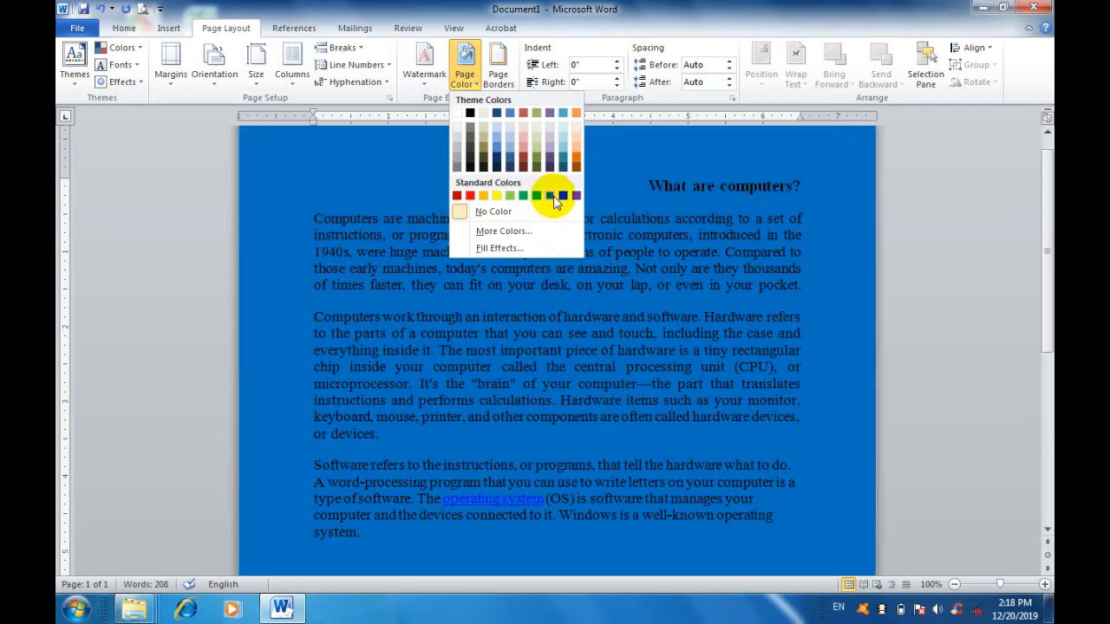
left_click(696, 351)
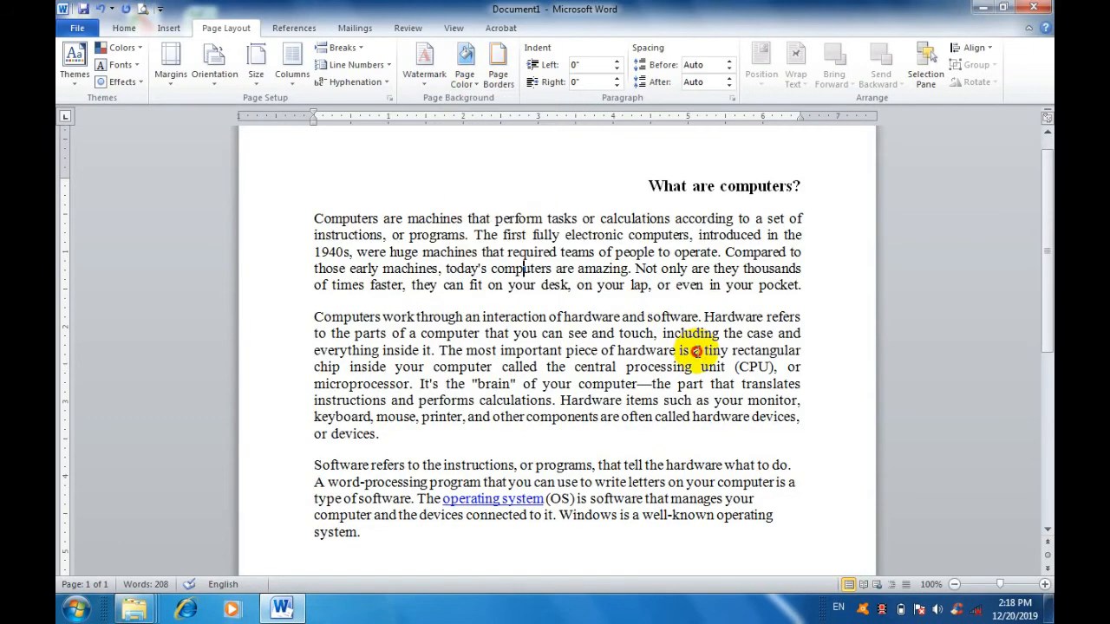
left_click(507, 80)
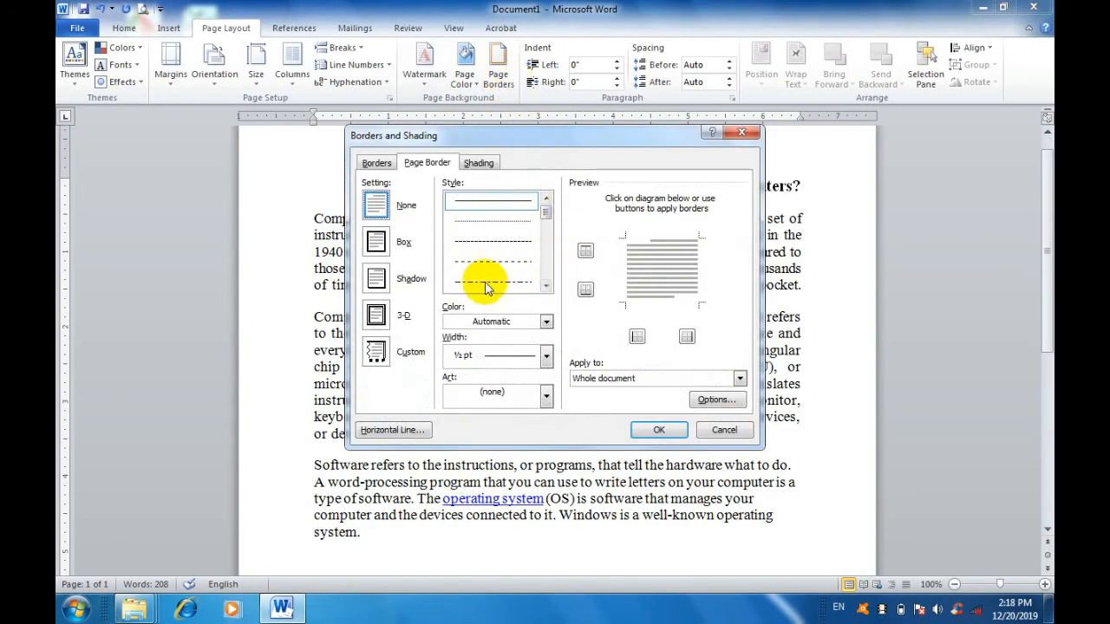
left_click(547, 322)
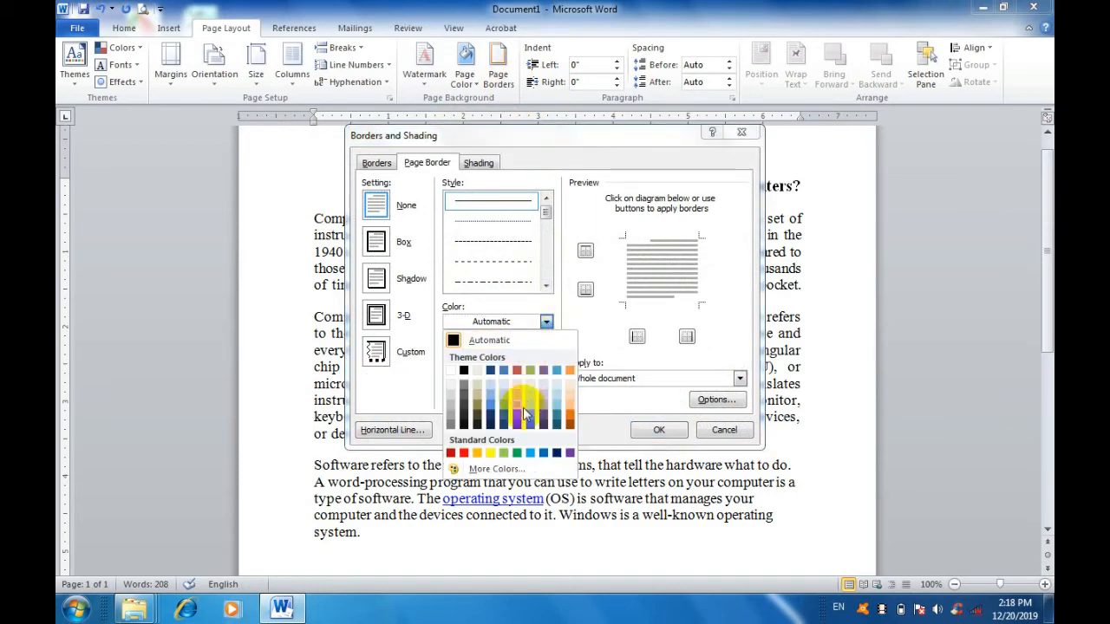
left_click(718, 434)
left_click(720, 434)
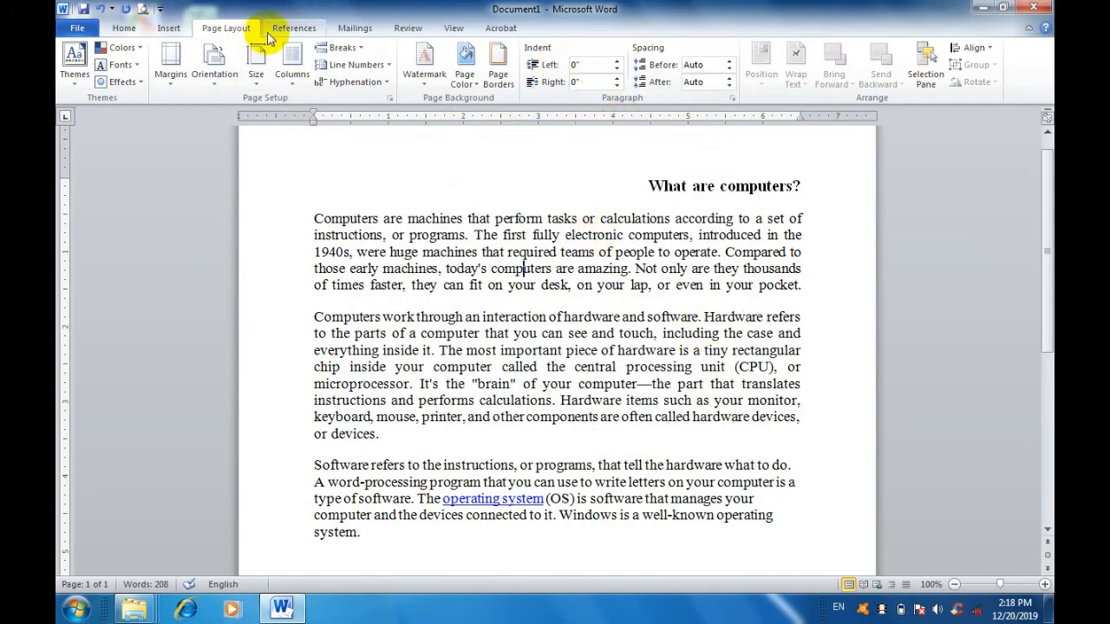
Look over the available mailing, reviewing and document viewing commands.
left_click(347, 29)
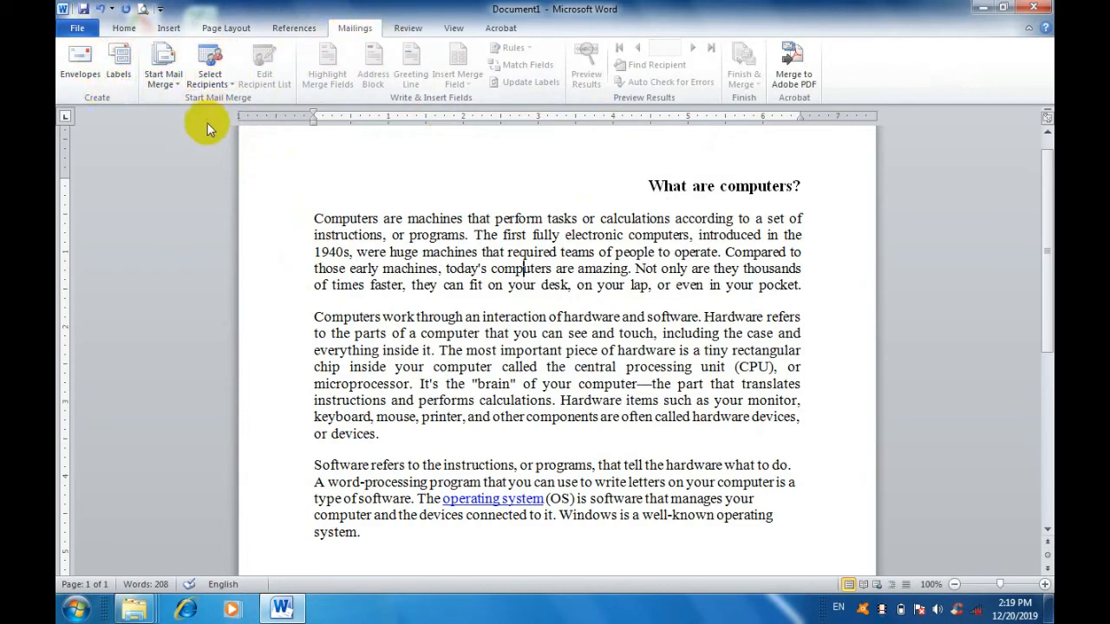
left_click(407, 31)
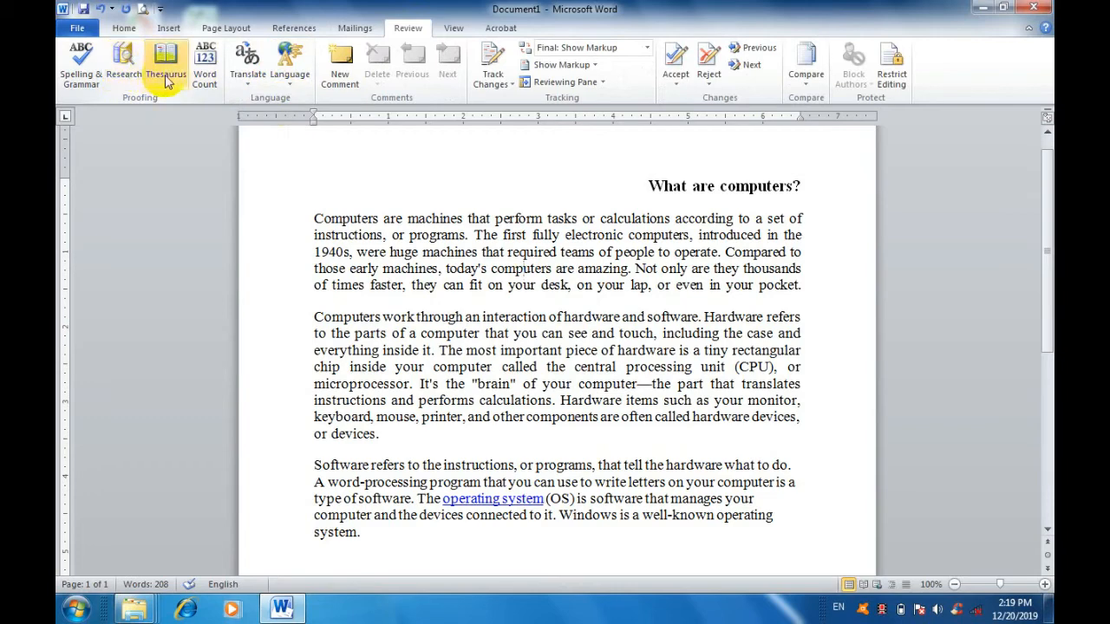
left_click(453, 29)
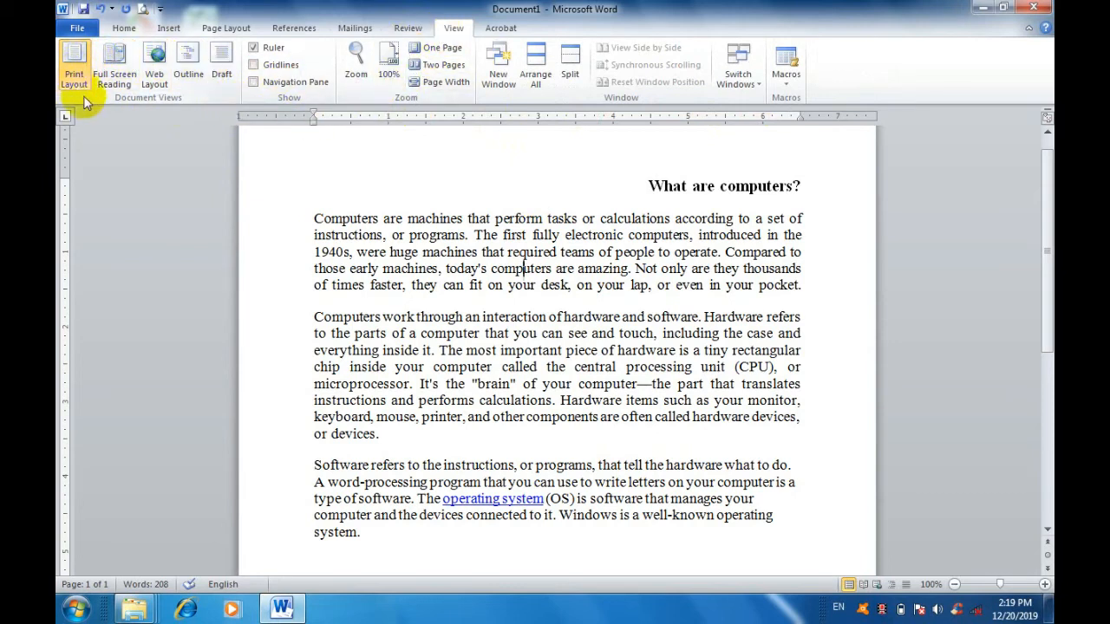
left_click(486, 334)
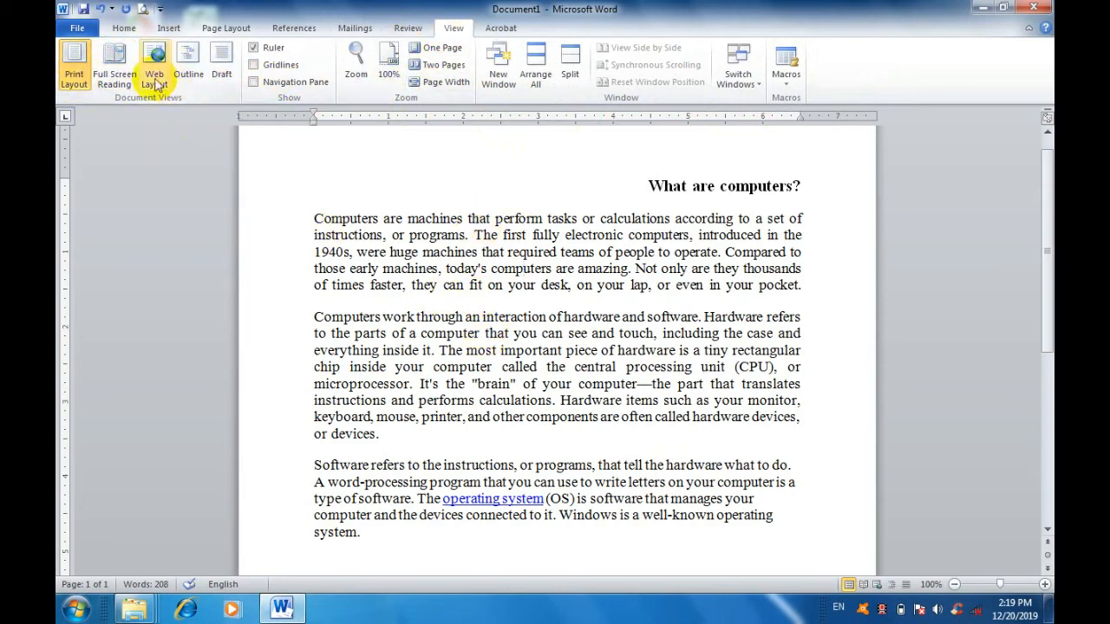
Display the document in Full Screen Reading, Web Layout and Outline views, and return to Print Layout.
left_click(116, 65)
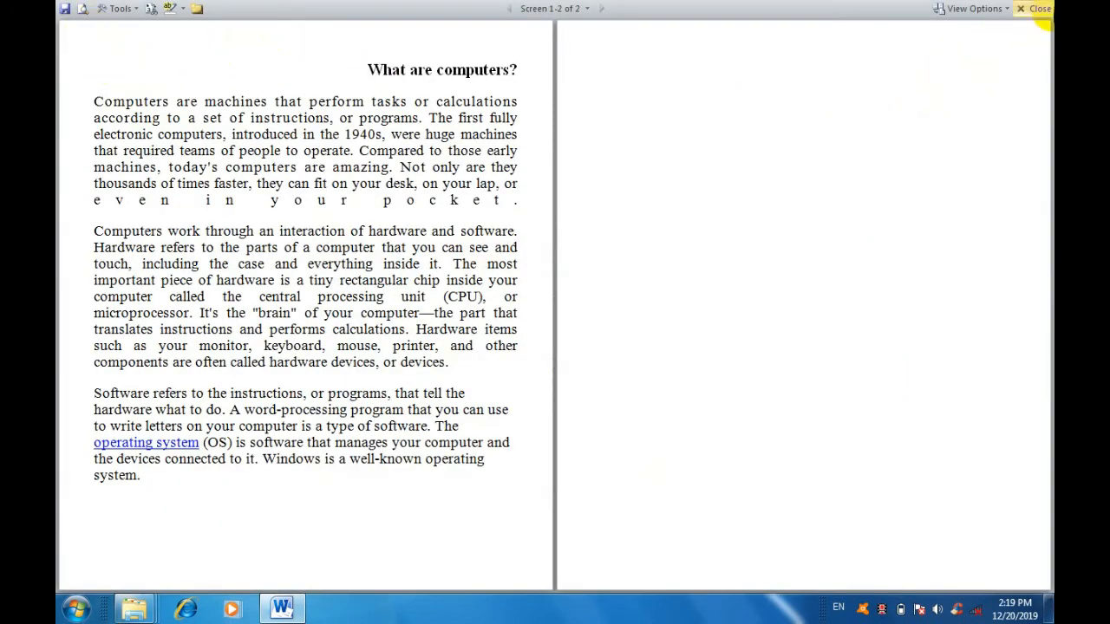
left_click(1031, 9)
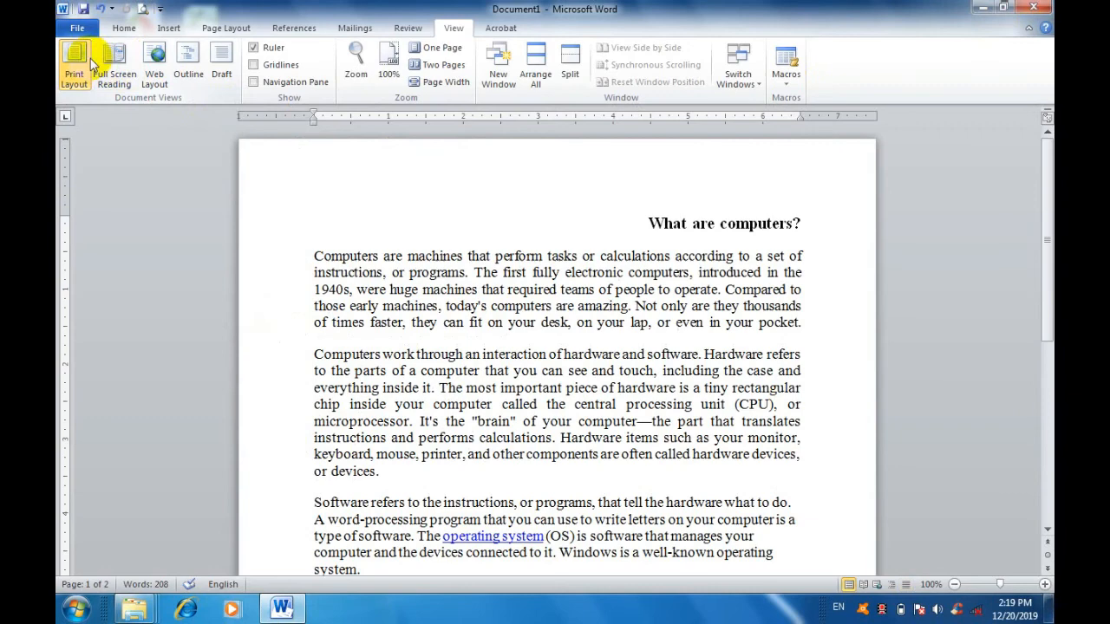
left_click(154, 59)
left_click(189, 65)
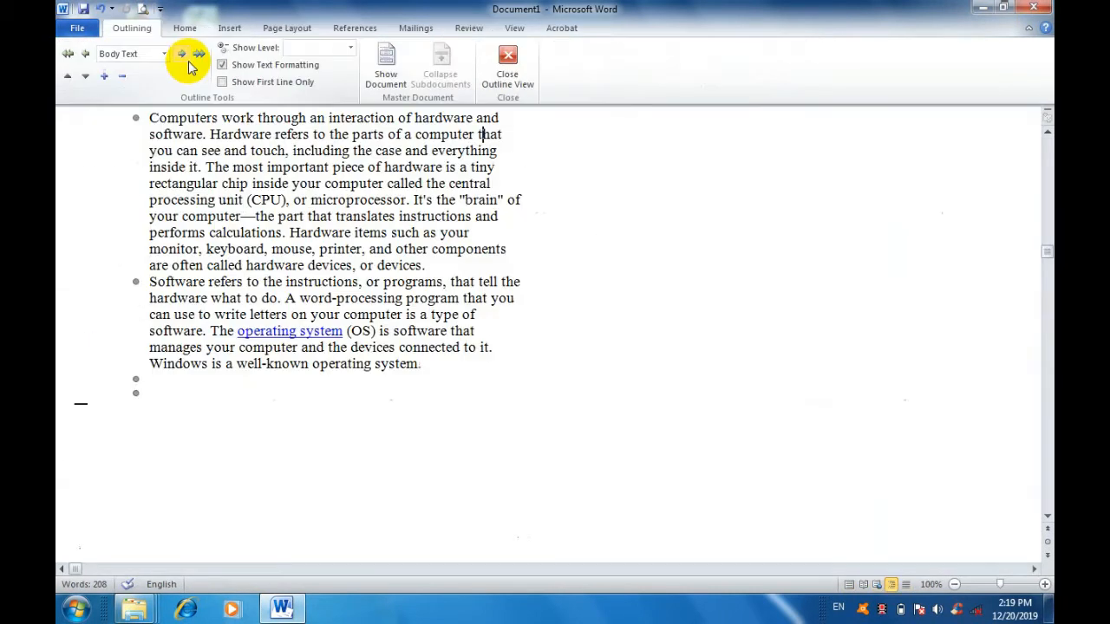
left_click(508, 63)
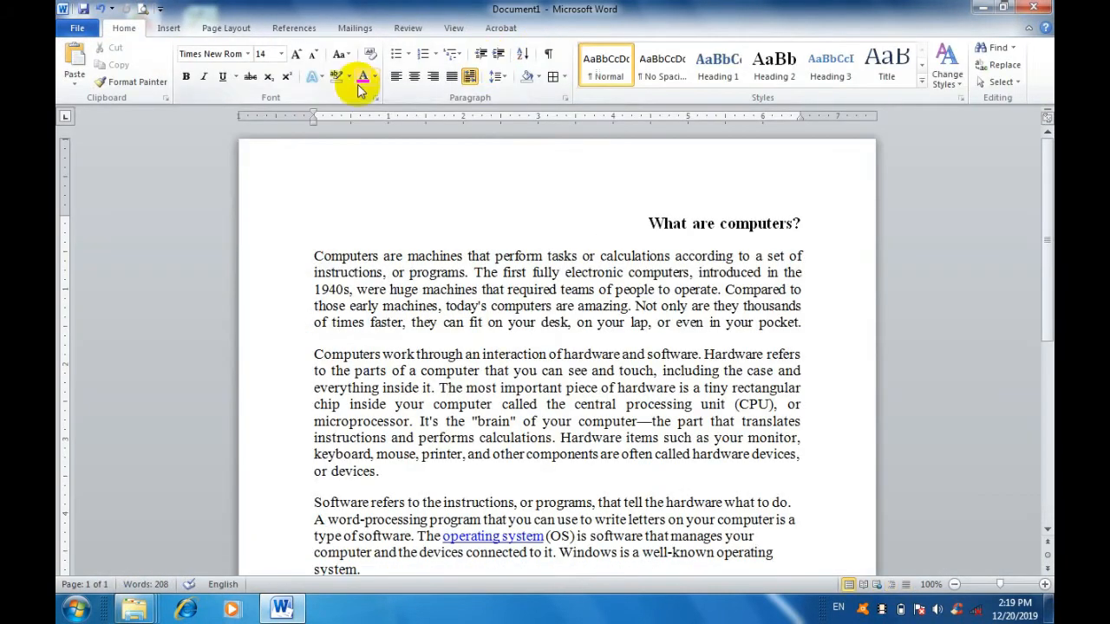
Hide the ruler and show it again.
left_click(442, 30)
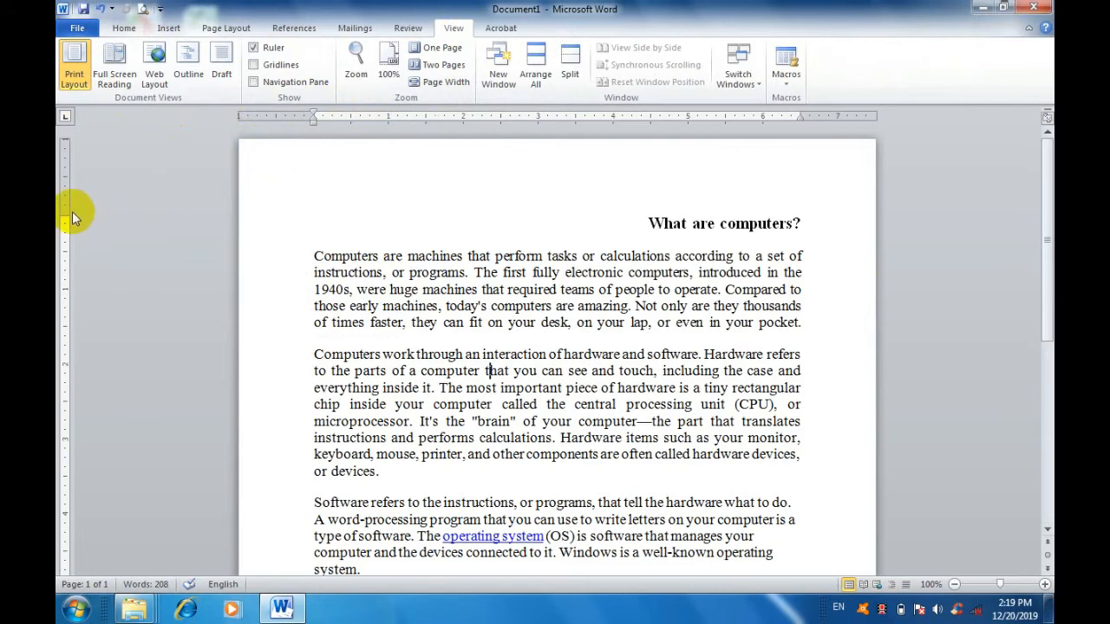
left_click(254, 48)
left_click(253, 49)
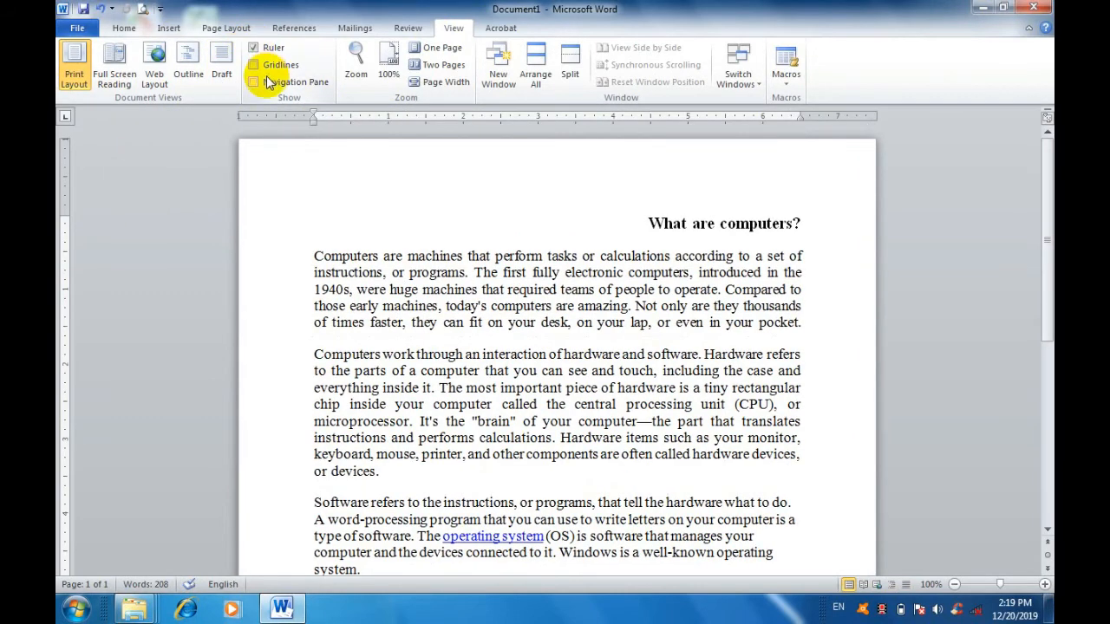
Show gridlines over the document, inspect them down the whole page, and hide them again.
left_click(253, 65)
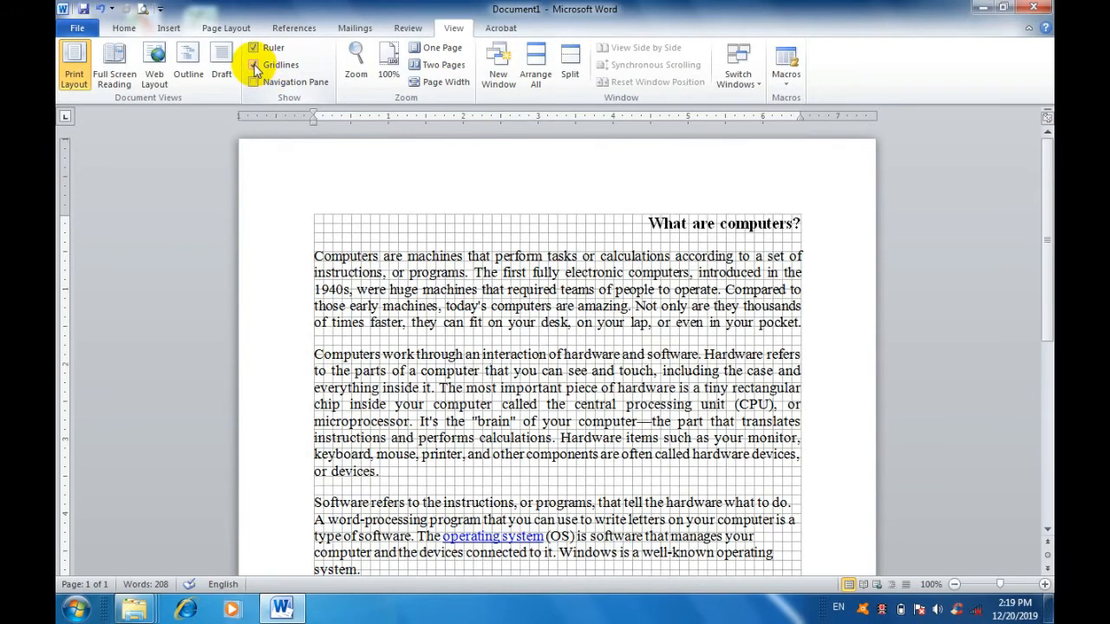
scroll(605, 408, "down", 3)
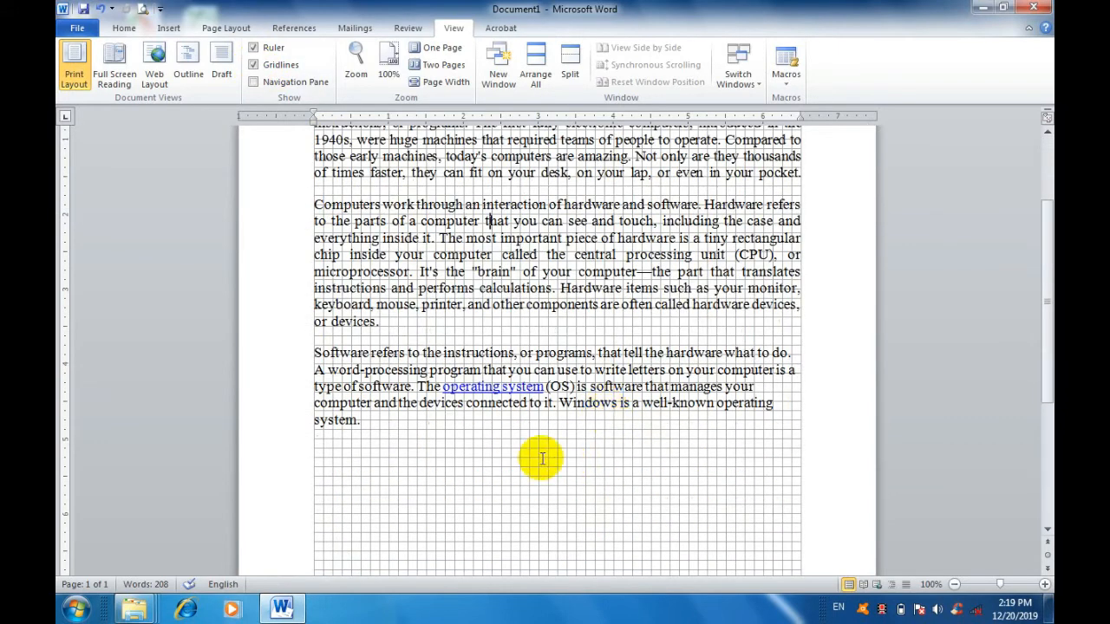
scroll(520, 452, "down", 4)
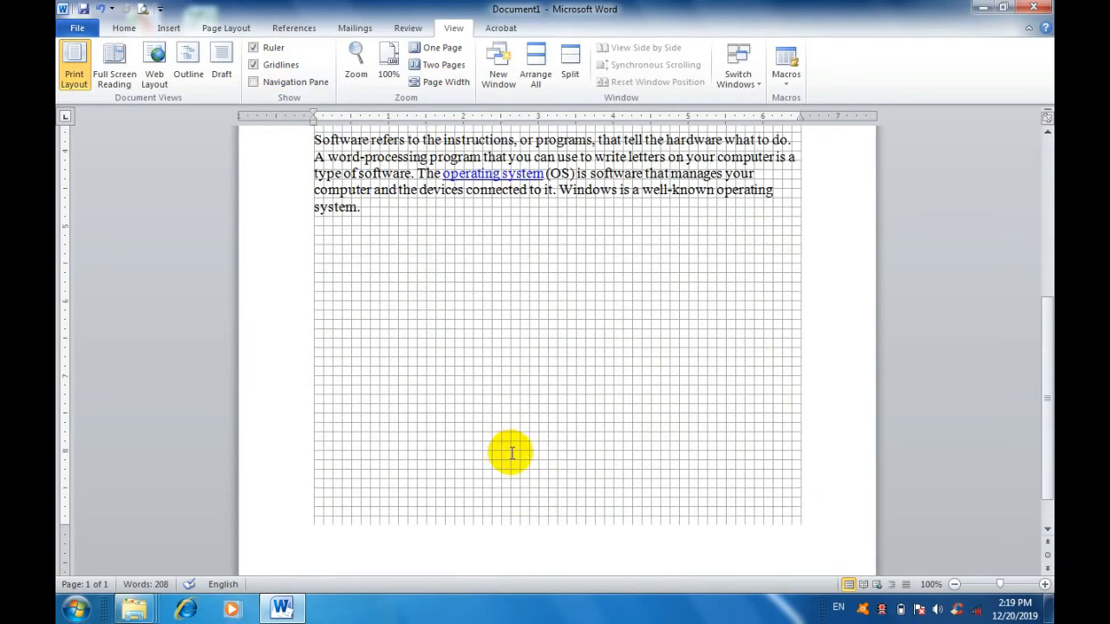
scroll(512, 453, "up", 7)
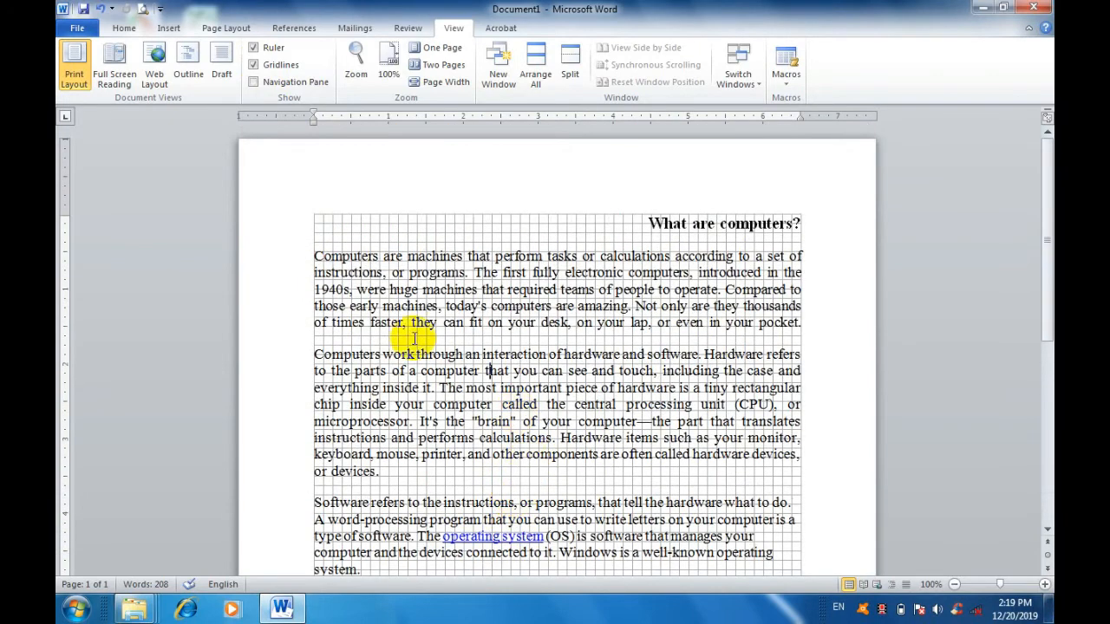
left_click(253, 66)
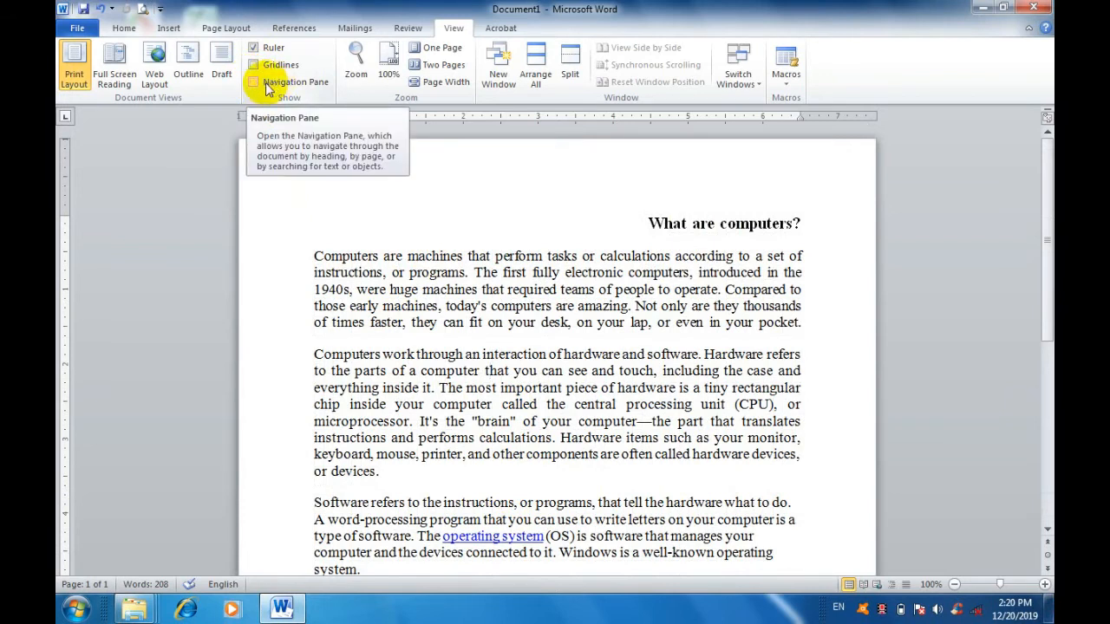
Show the Navigation Pane and switch it to browsing the document by page thumbnails.
left_click(258, 84)
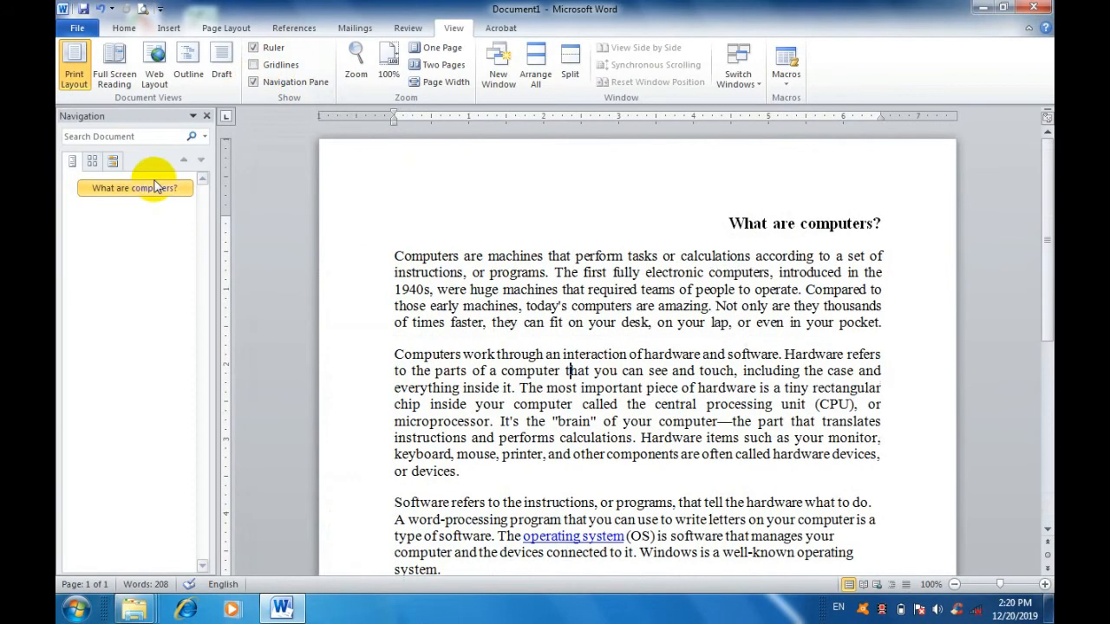
left_click(93, 162)
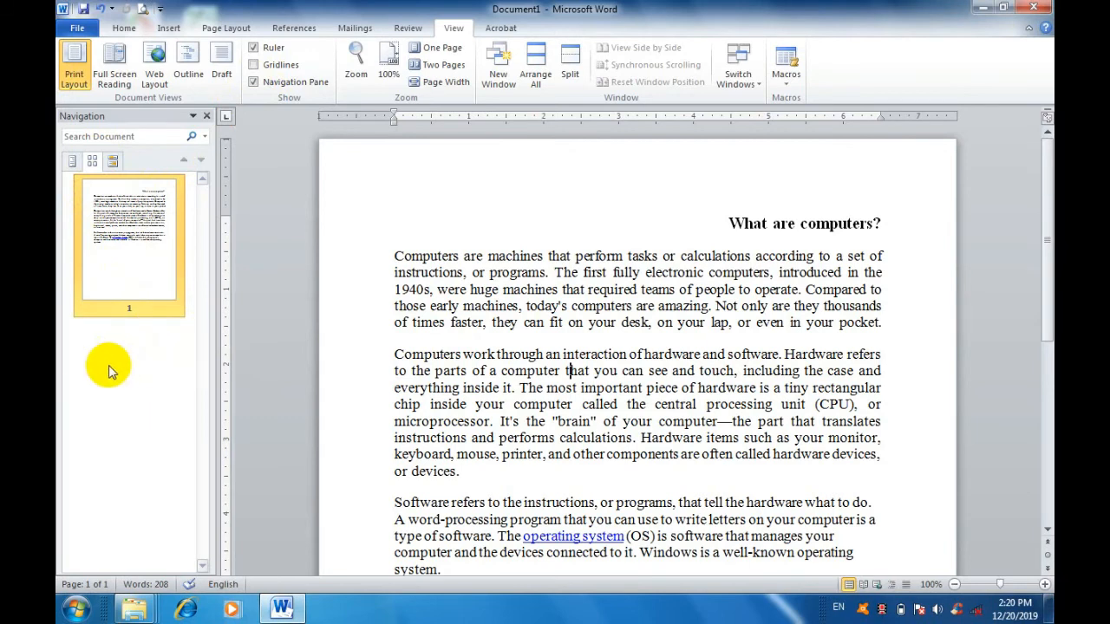
Hide the Navigation Pane and zoom the document to 200%.
left_click(253, 82)
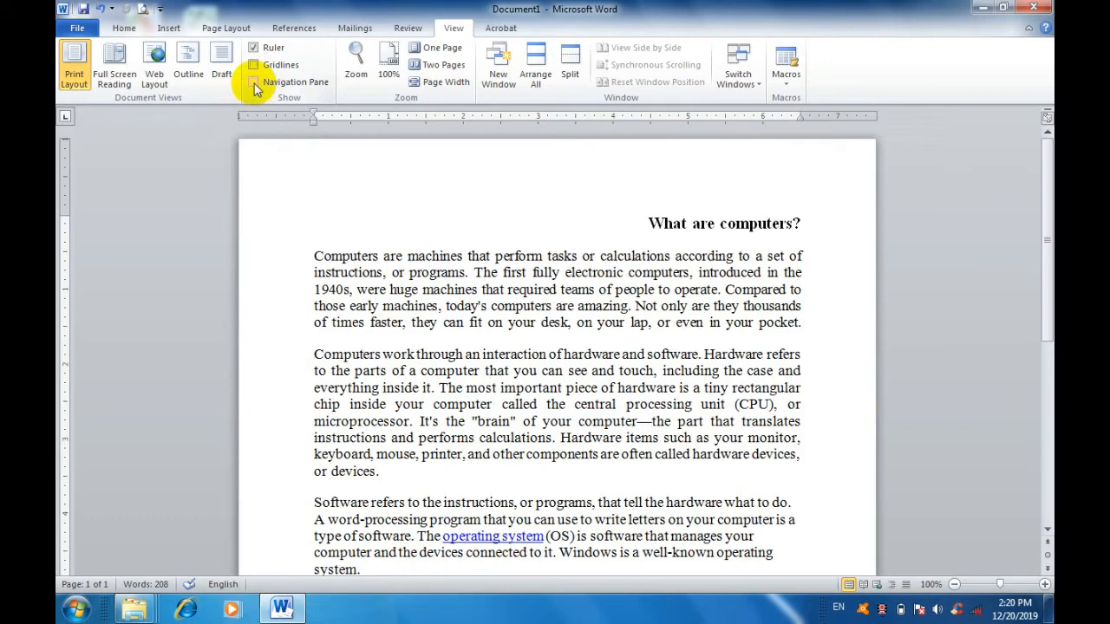
left_click(355, 62)
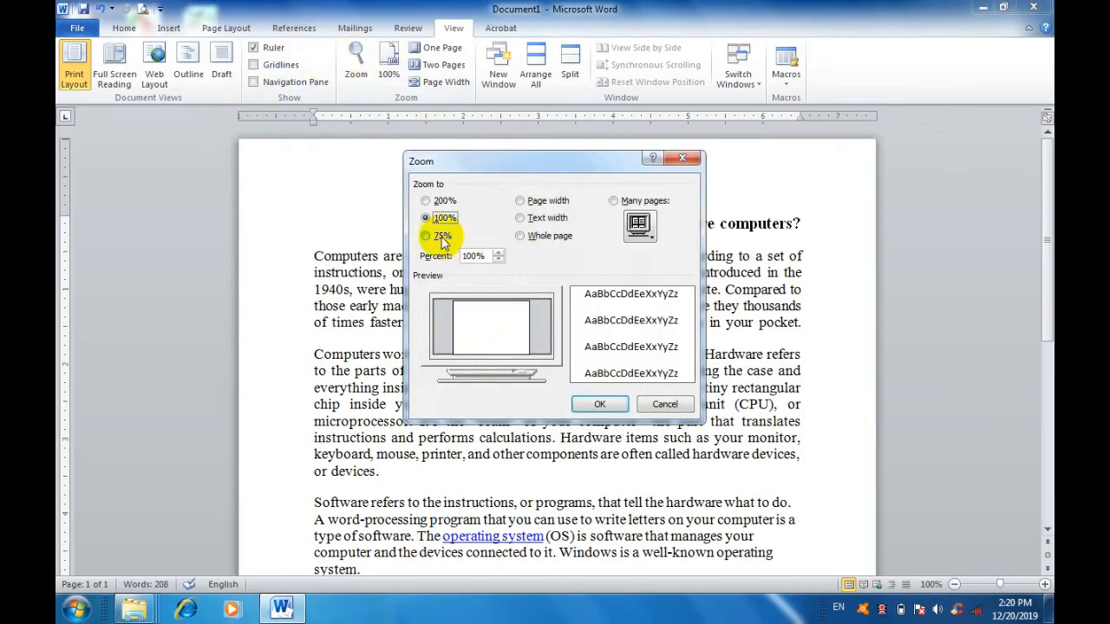
left_click(441, 238)
left_click(442, 219)
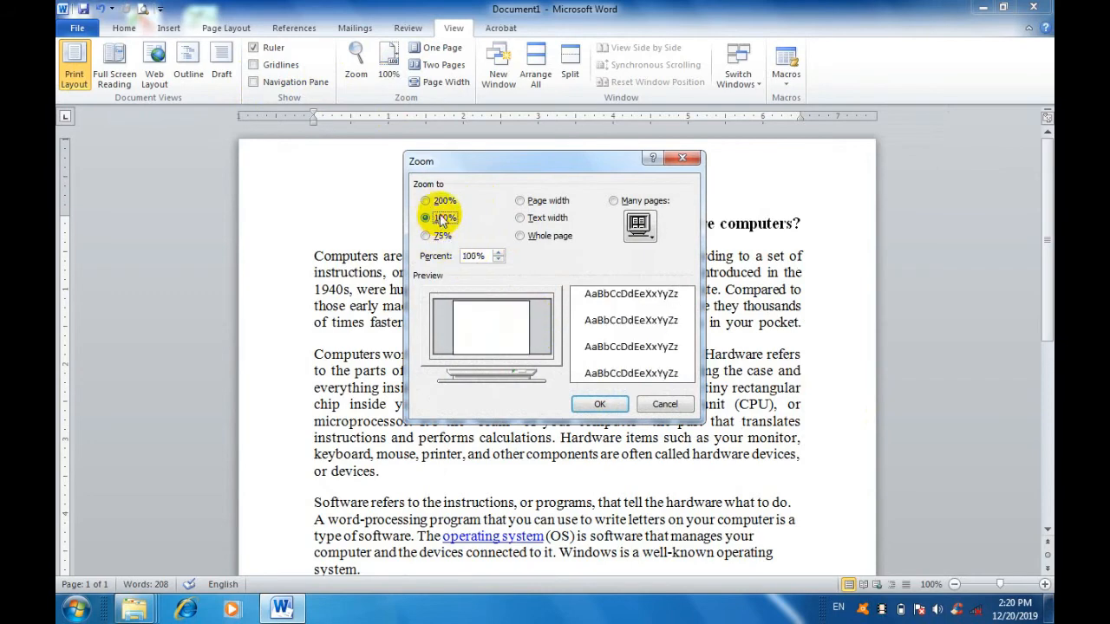
left_click(440, 202)
left_click(597, 405)
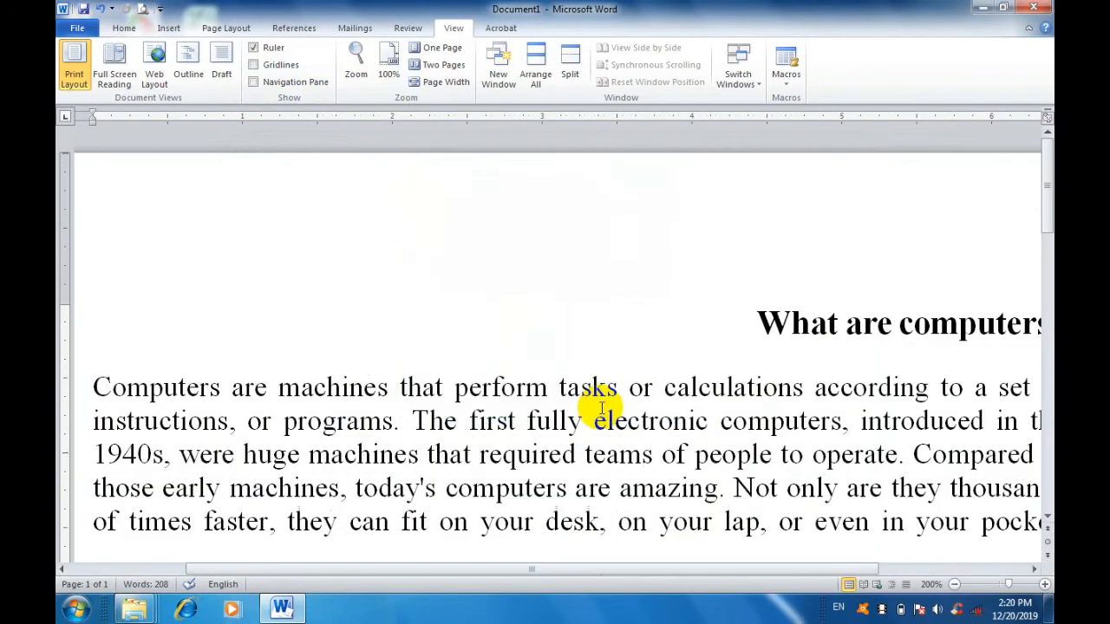
Set the document zoom back to 100%, then step it down to 90% and back up to 100%.
left_click(358, 75)
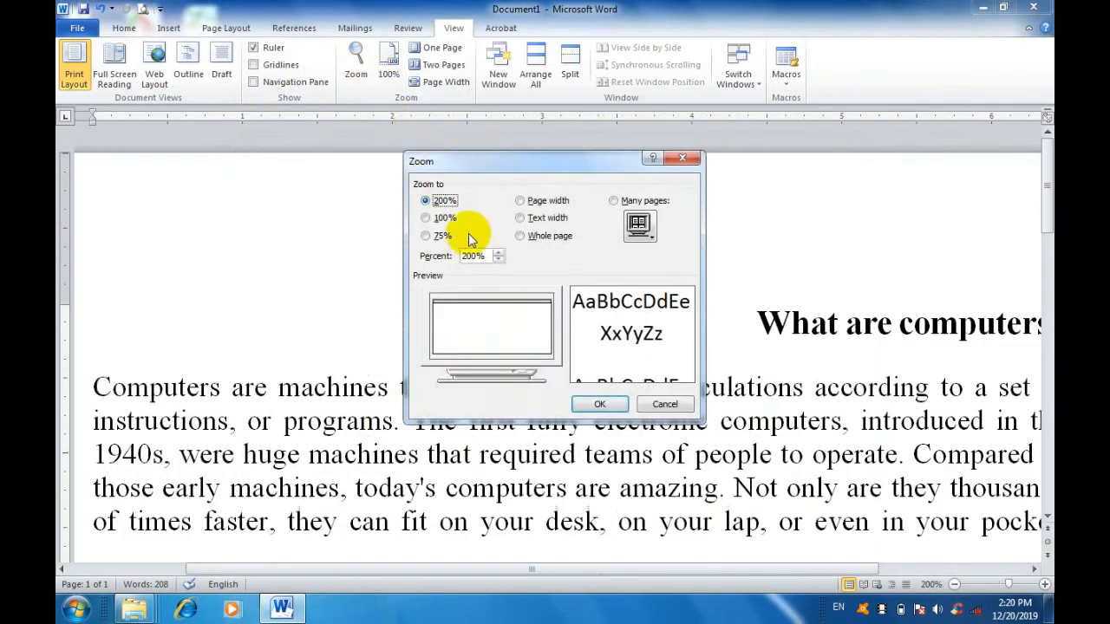
left_click(425, 236)
left_click(426, 217)
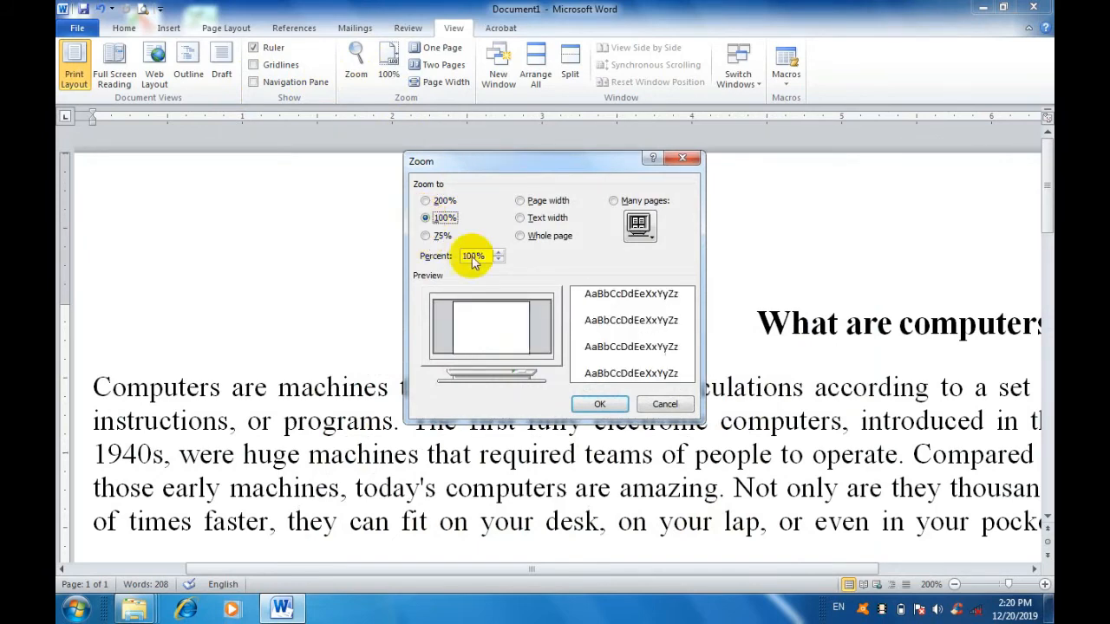
left_click(599, 404)
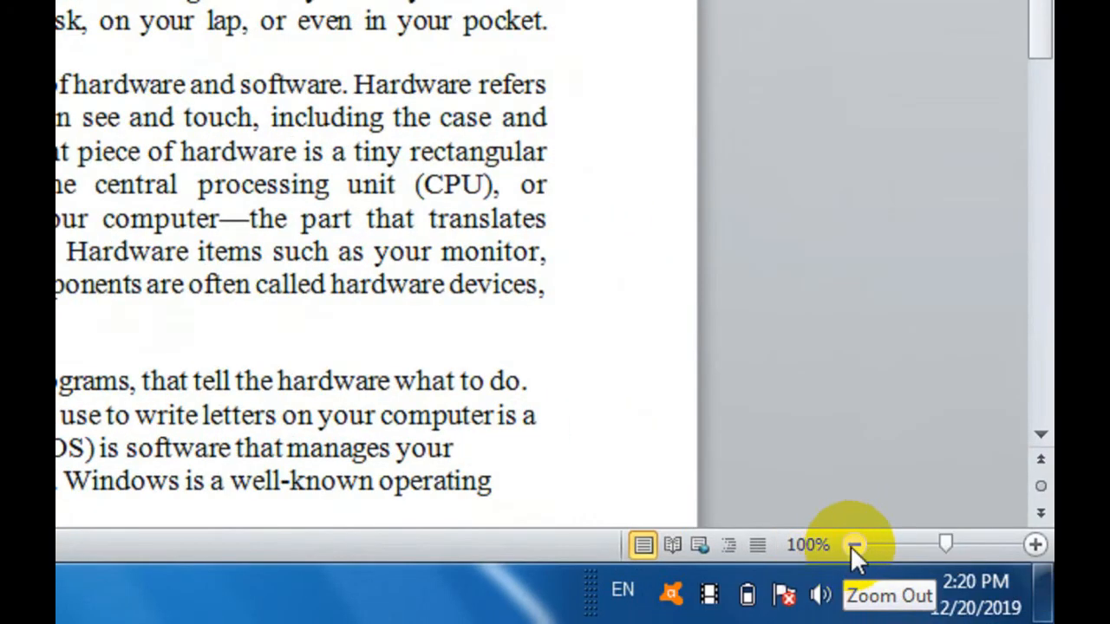
left_click(853, 545)
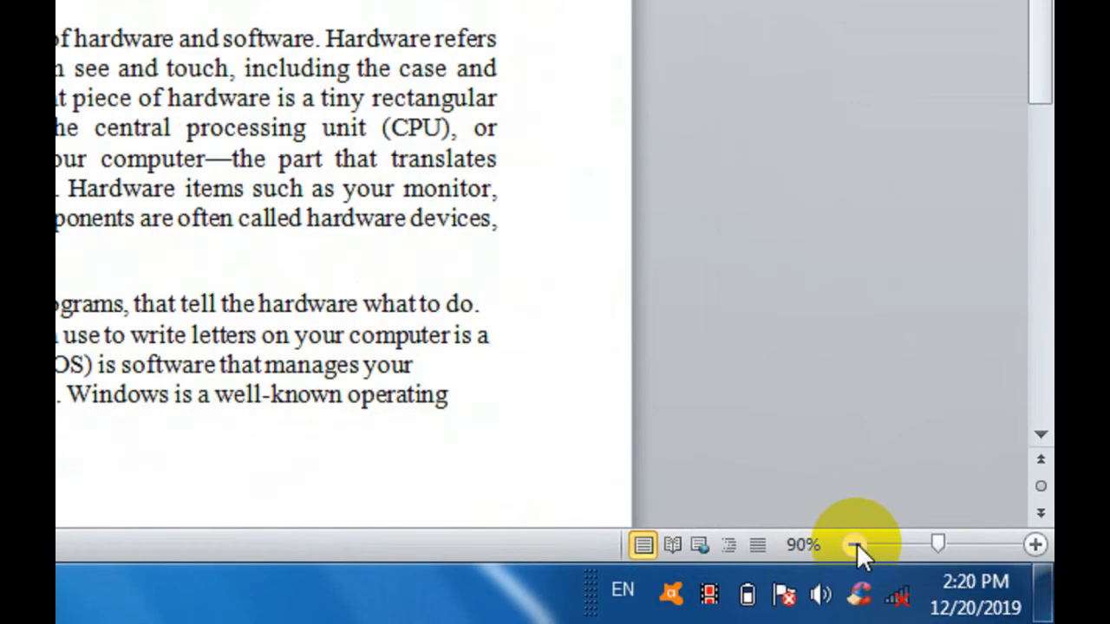
left_click(1035, 545)
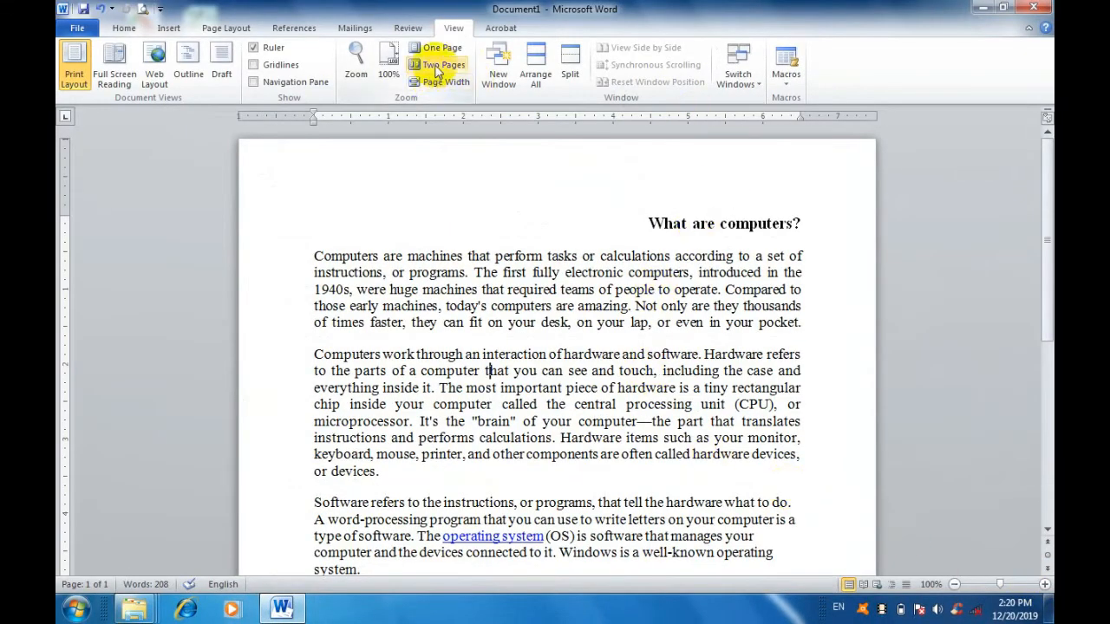
Display the Acrobat commands on the ribbon and return to the Home commands.
left_click(498, 29)
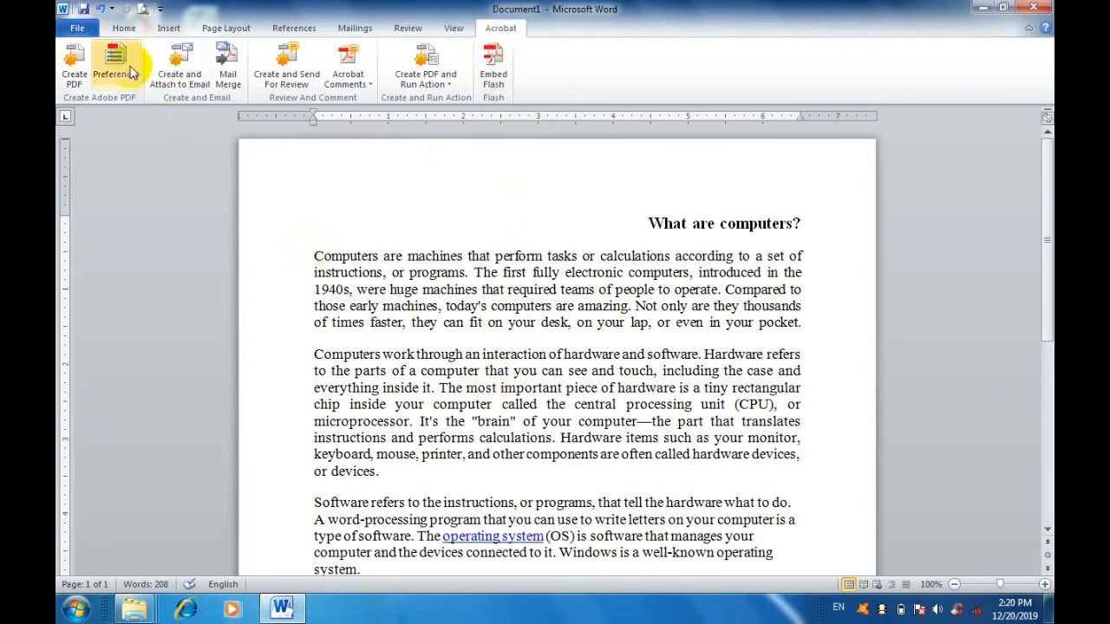
left_click(123, 33)
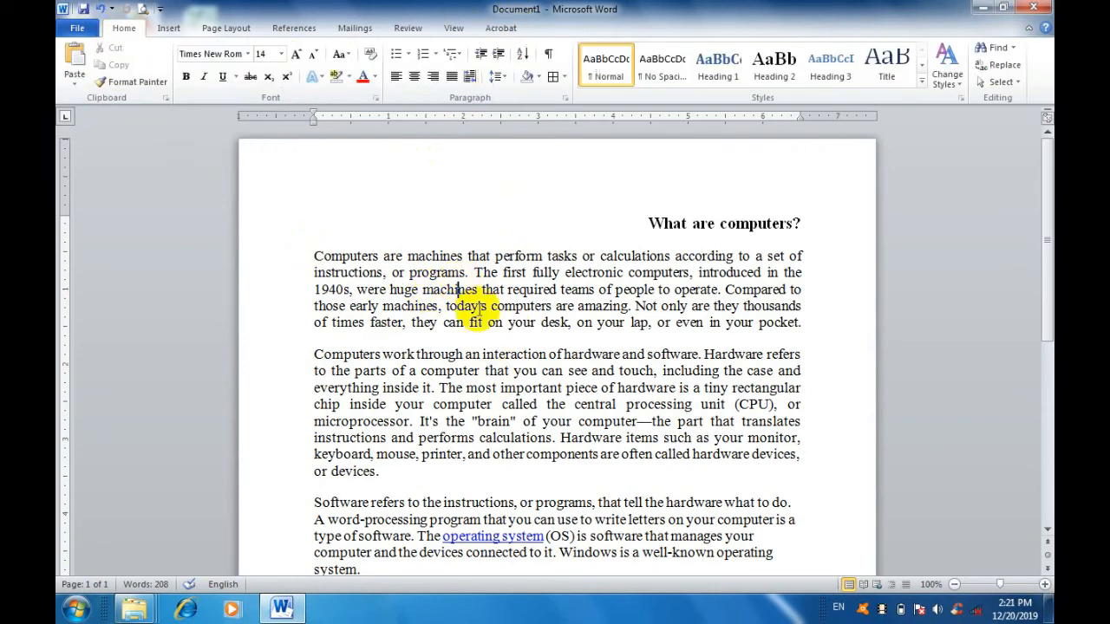
scroll(555, 372, "down", 2)
scroll(496, 373, "up", 2)
Insert the golfer clip art in the blank area below the last paragraph and apply the Double Frame, Black picture style.
scroll(497, 372, "down", 4)
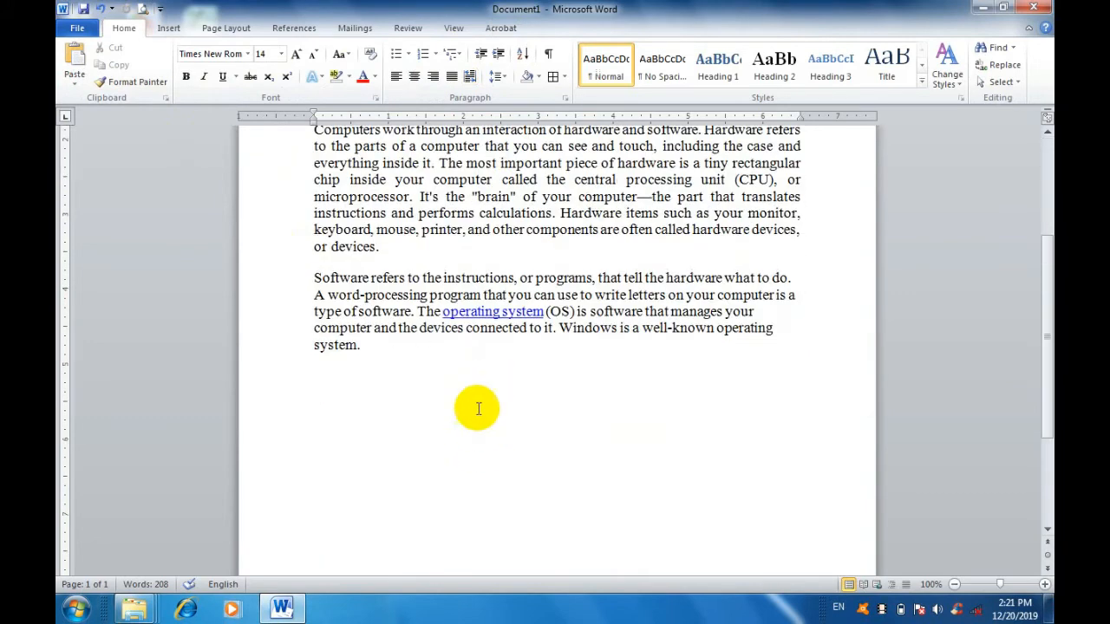
left_click(479, 404)
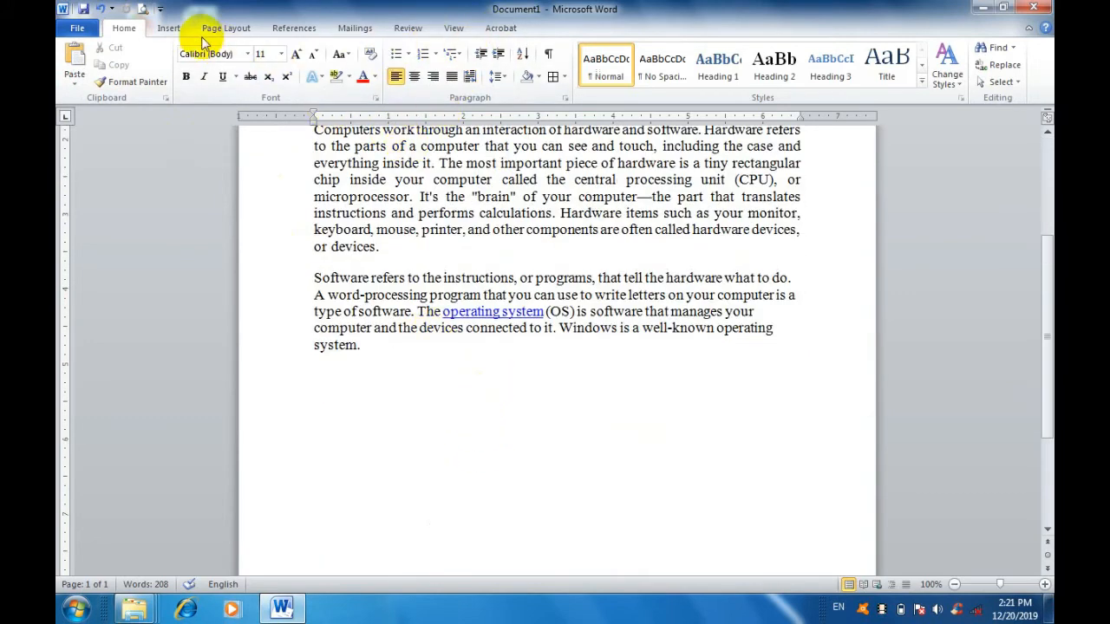
left_click(169, 29)
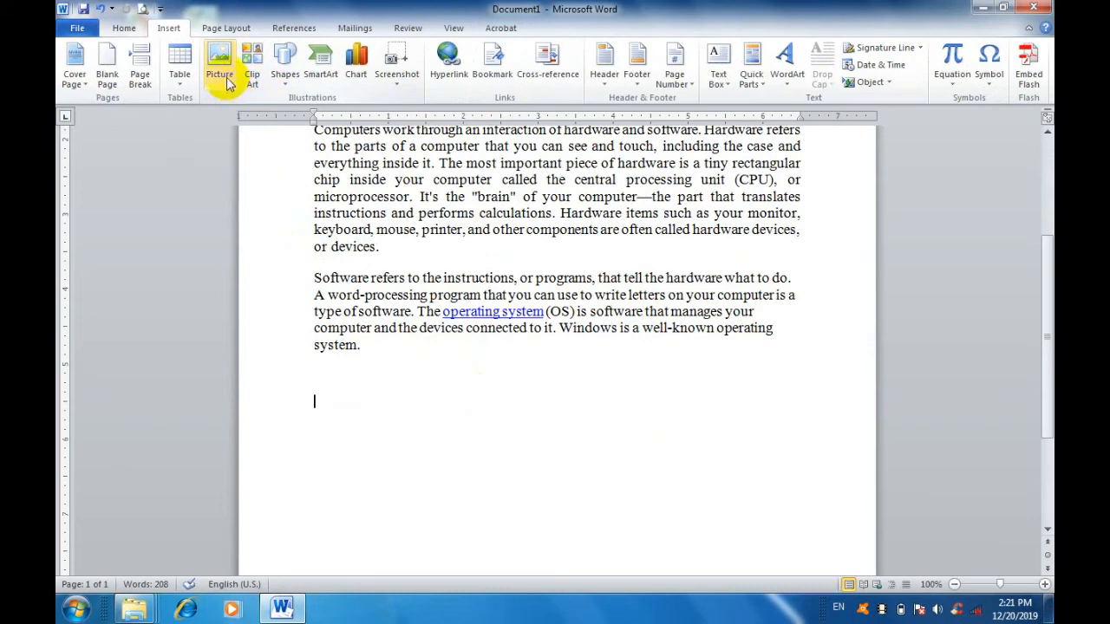
left_click(256, 71)
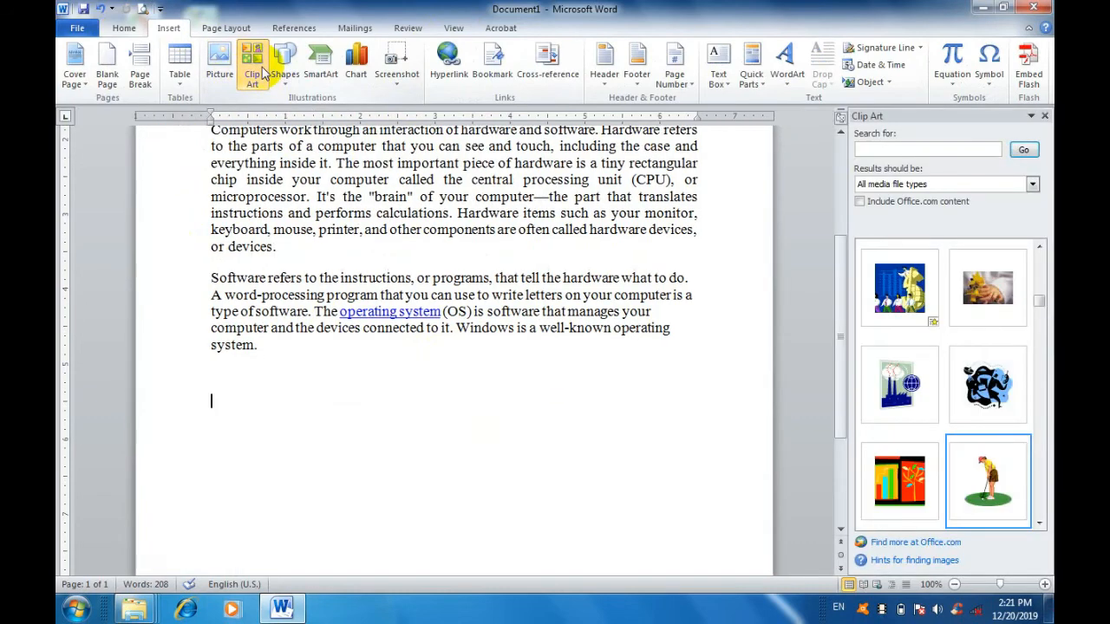
left_click(985, 468)
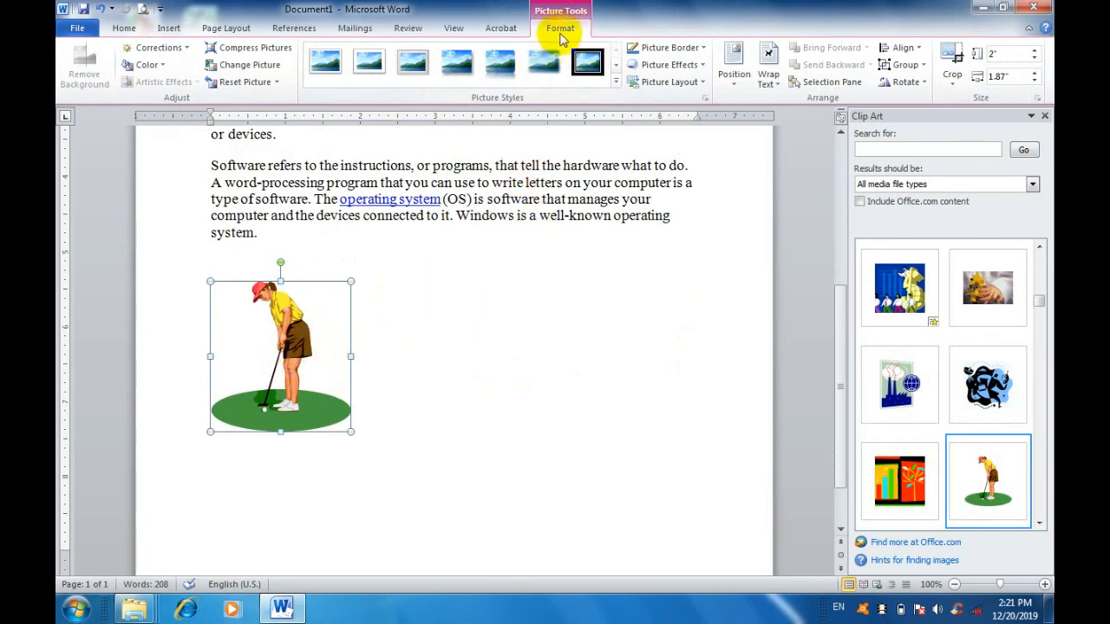
left_click(616, 84)
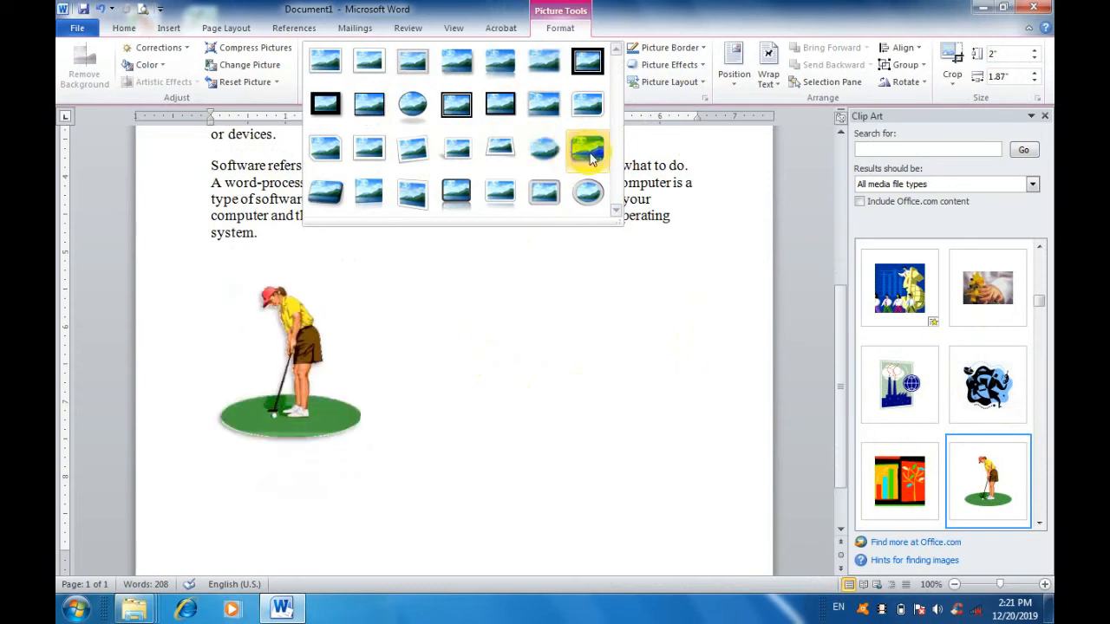
left_click(595, 71)
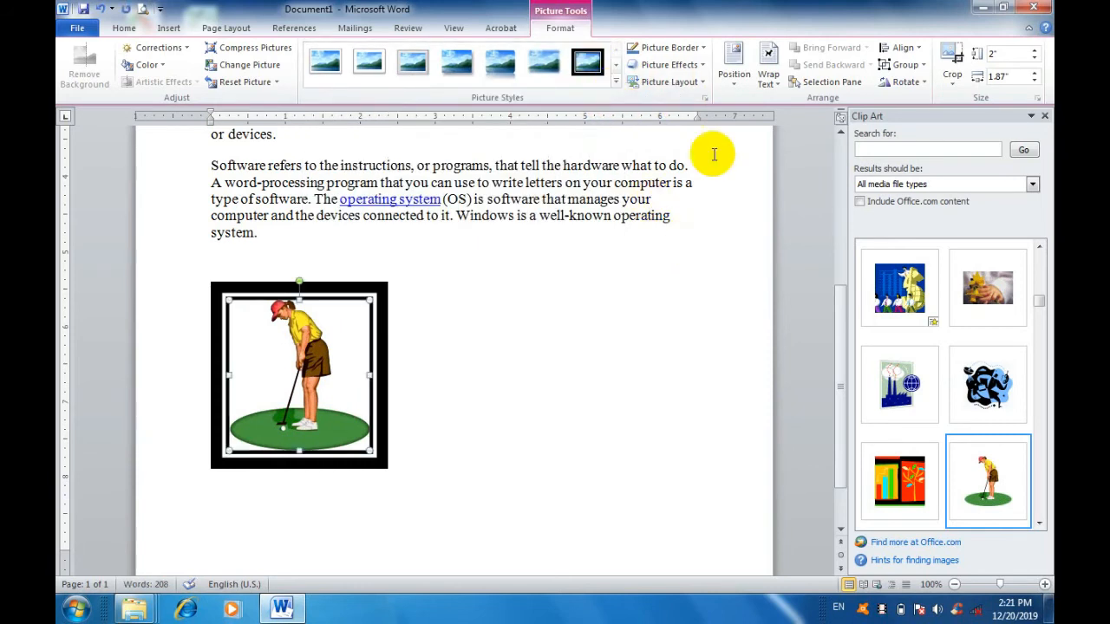